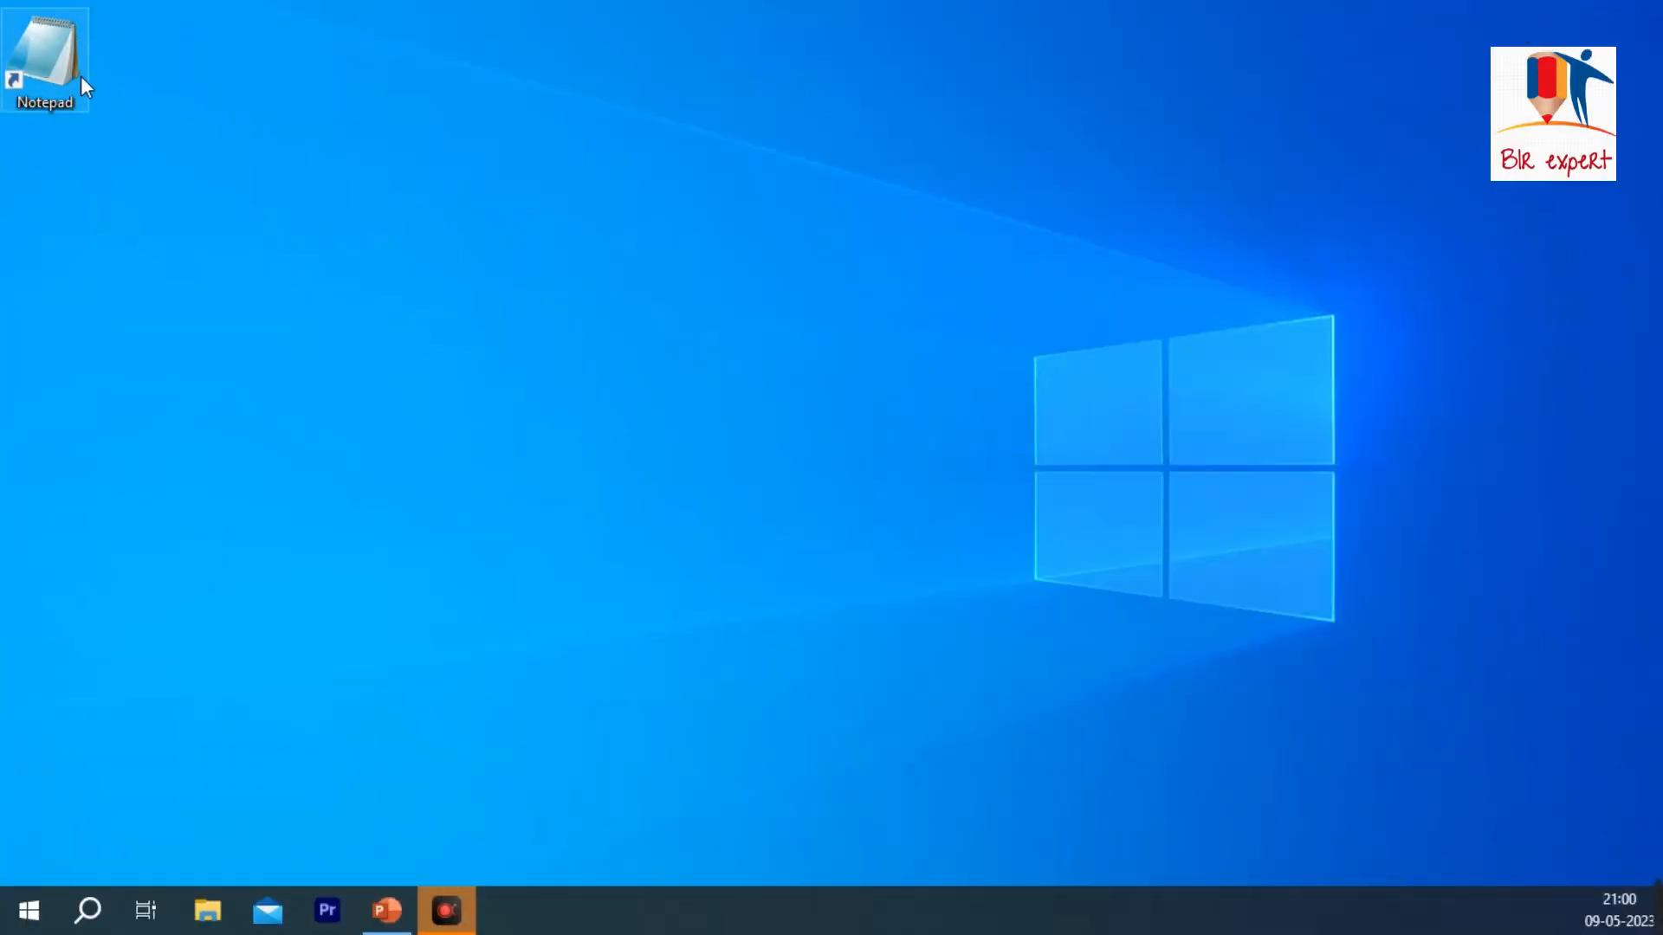
Step: Turn off automatic arrangement of the desktop icons and move the Notepad shortcut to the middle of the desktop
drag(83, 97, 771, 161)
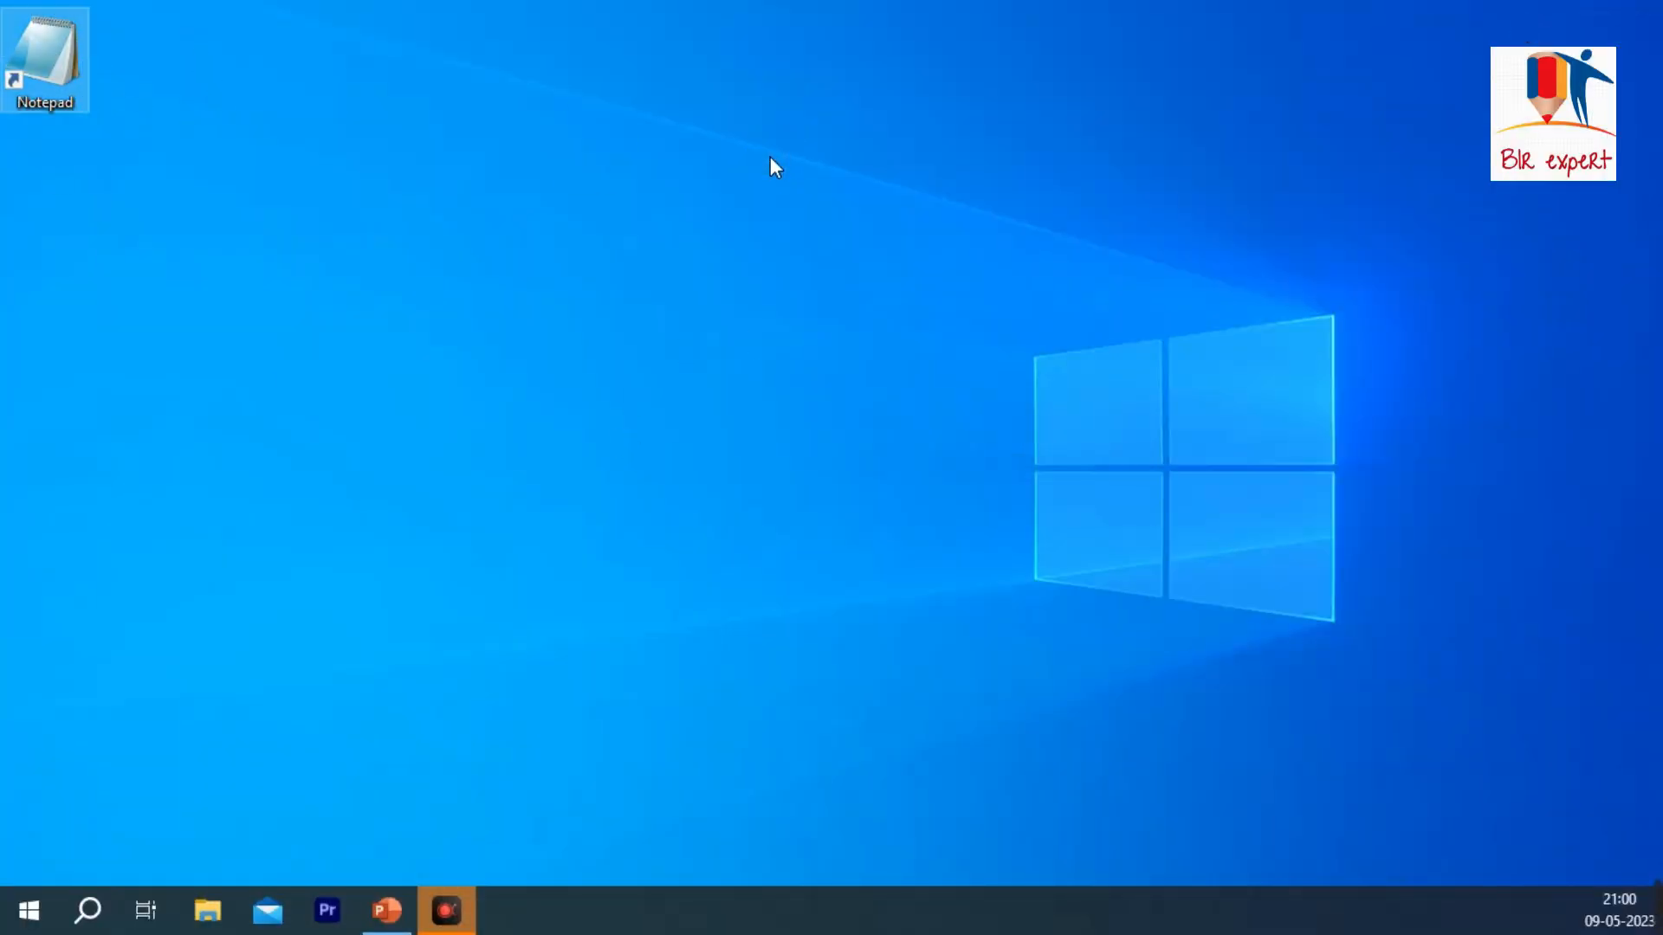
right_click(196, 147)
mouse_move(244, 165)
click(600, 260)
drag(45, 54, 833, 368)
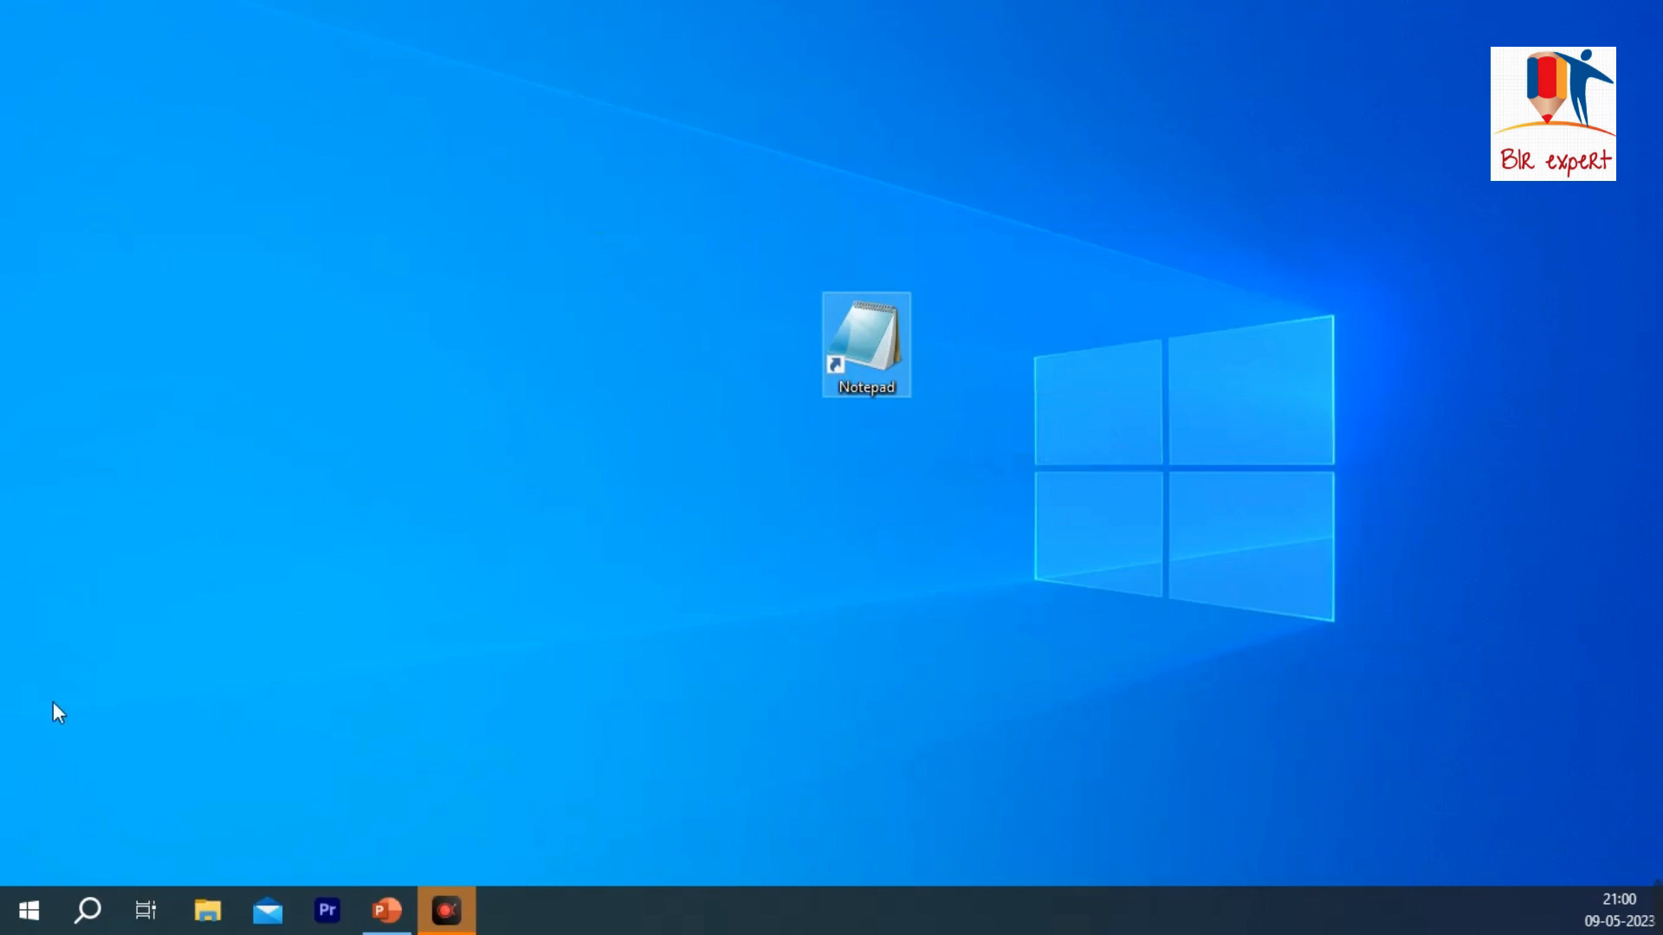
Step: Search Windows for NOTEPAD and launch the Notepad app from the best match
click(30, 909)
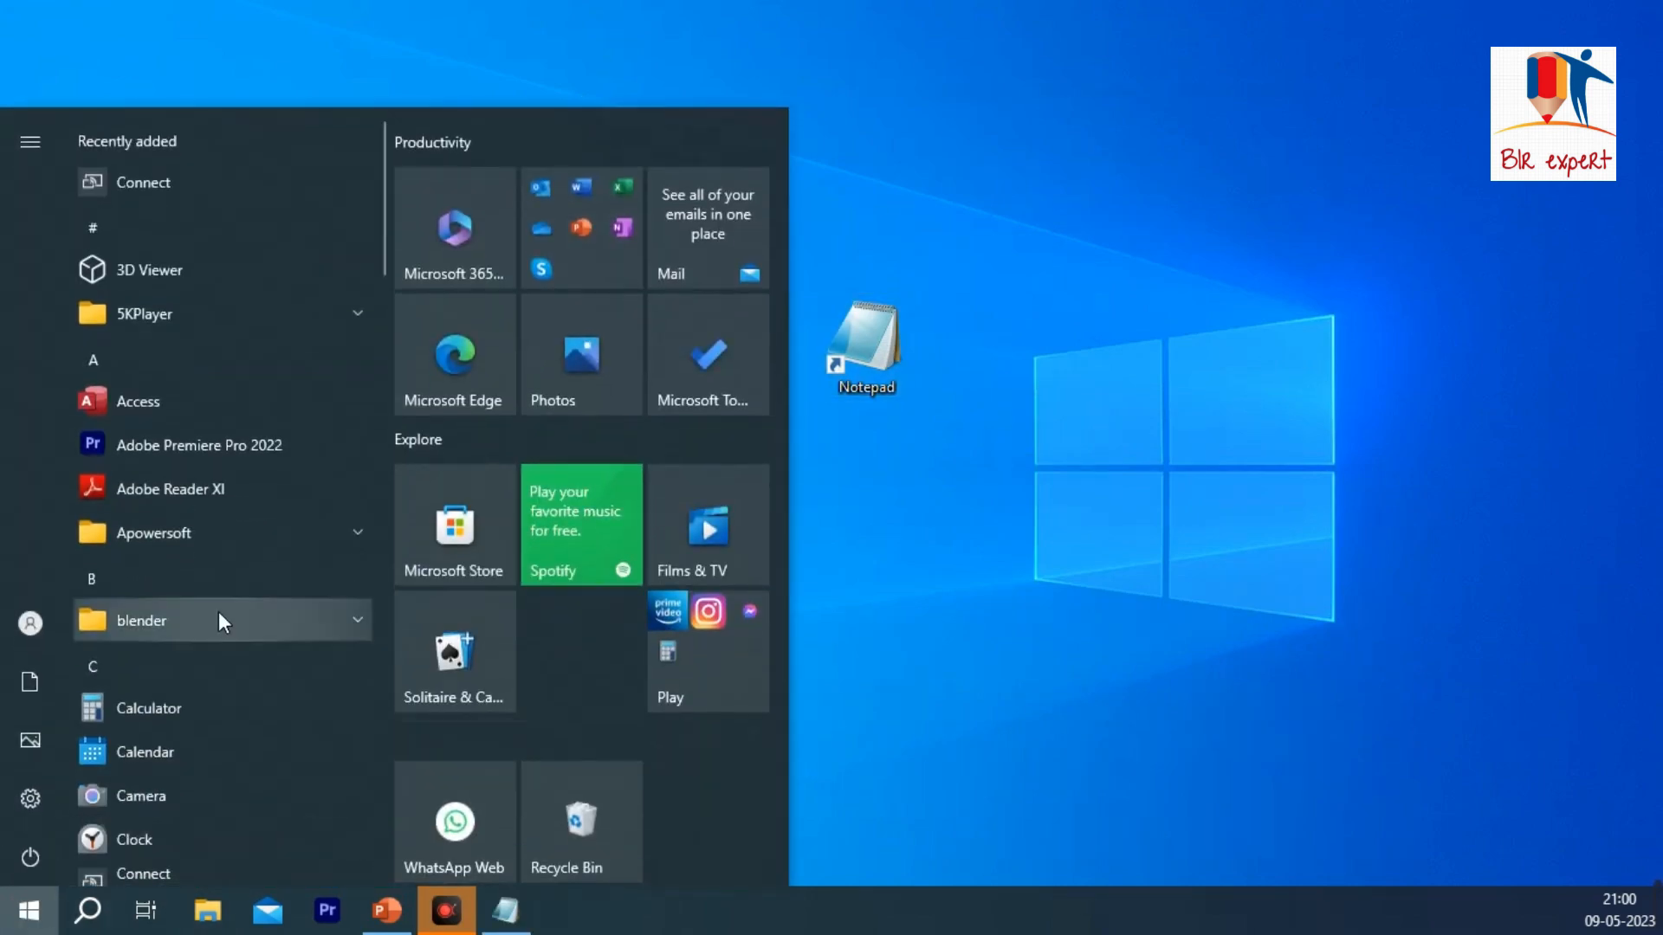
text(NOTEPAD)
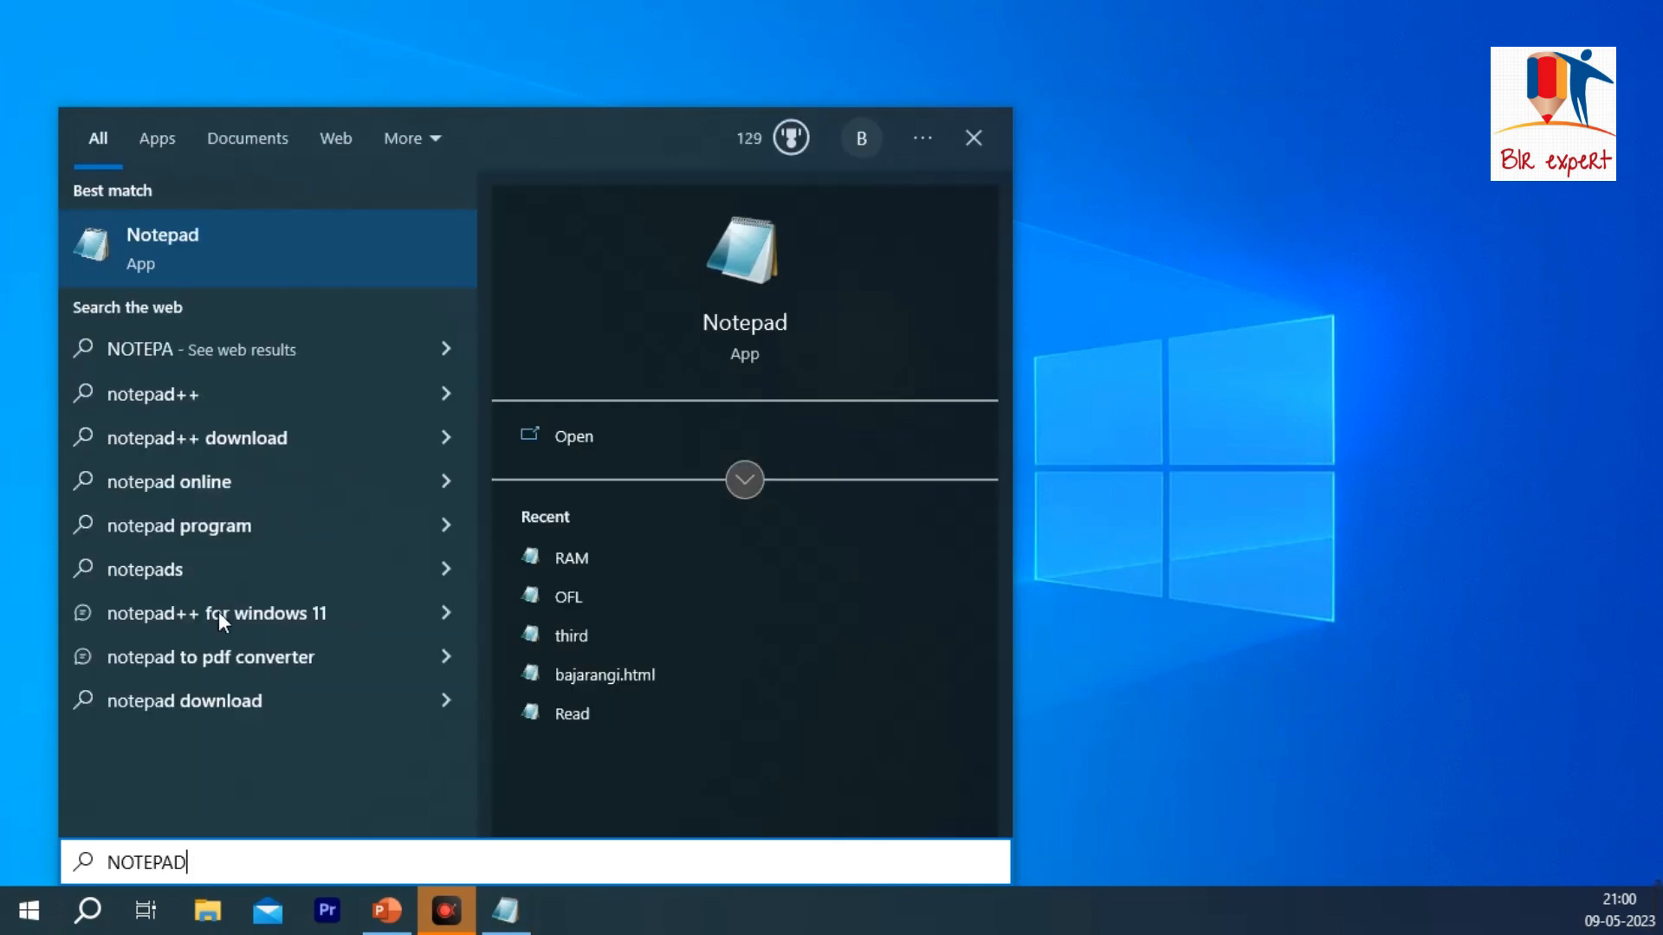
click(270, 246)
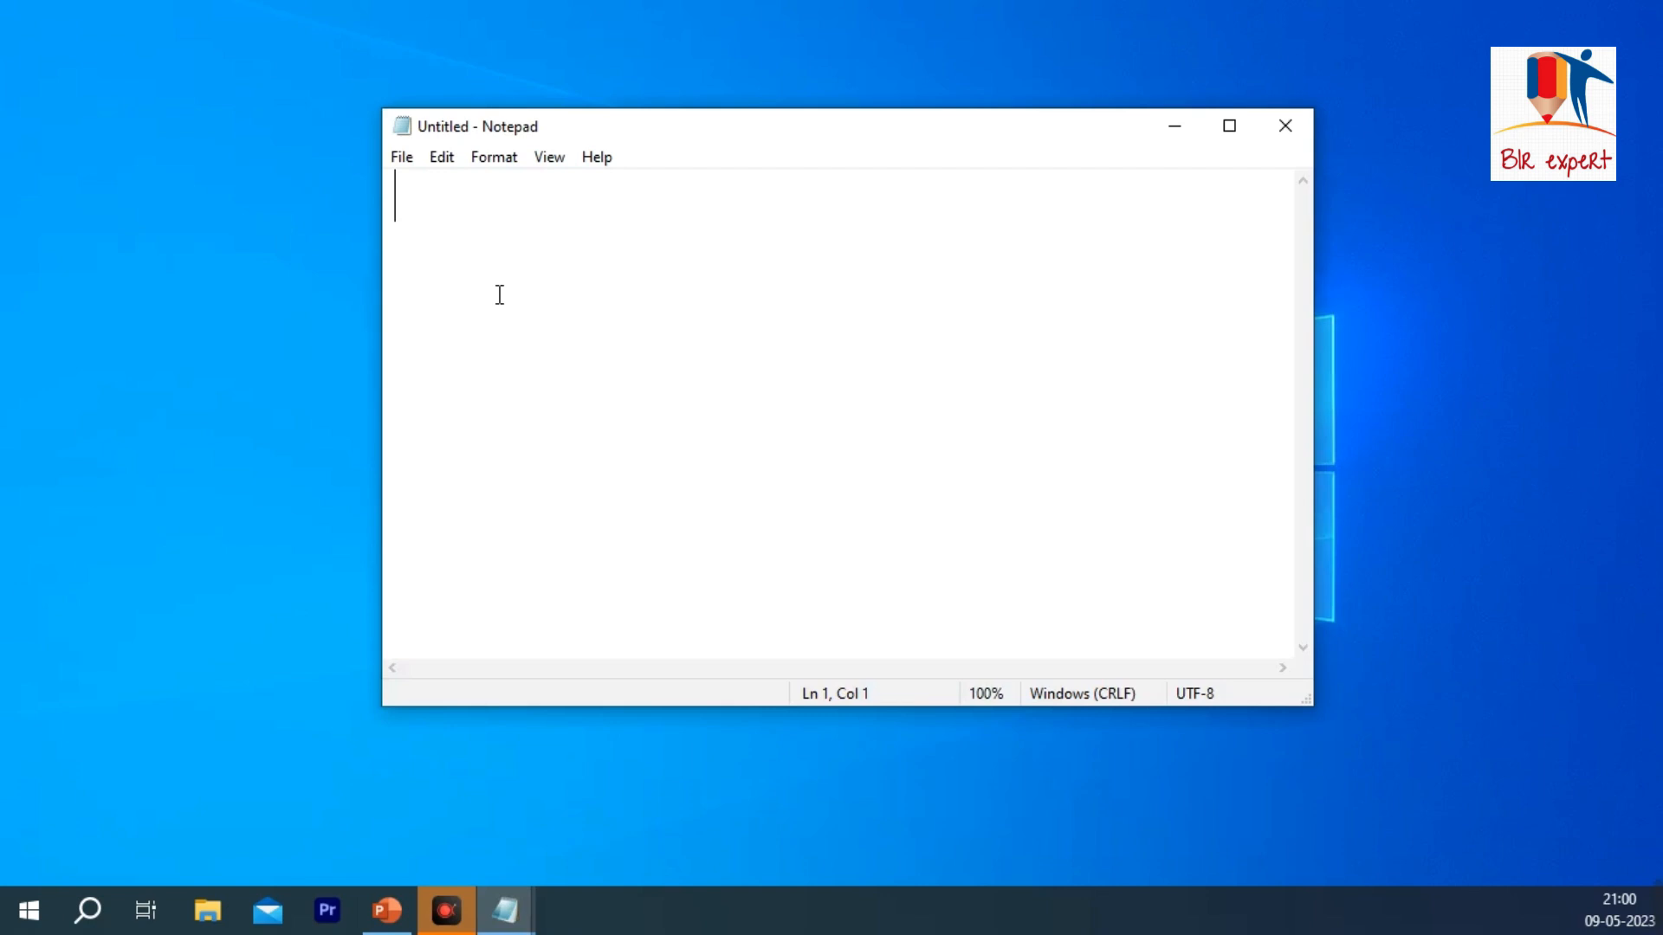
Step: Reposition and close the blank Notepad window, and delete the Notepad shortcut from the desktop
drag(943, 136, 936, 200)
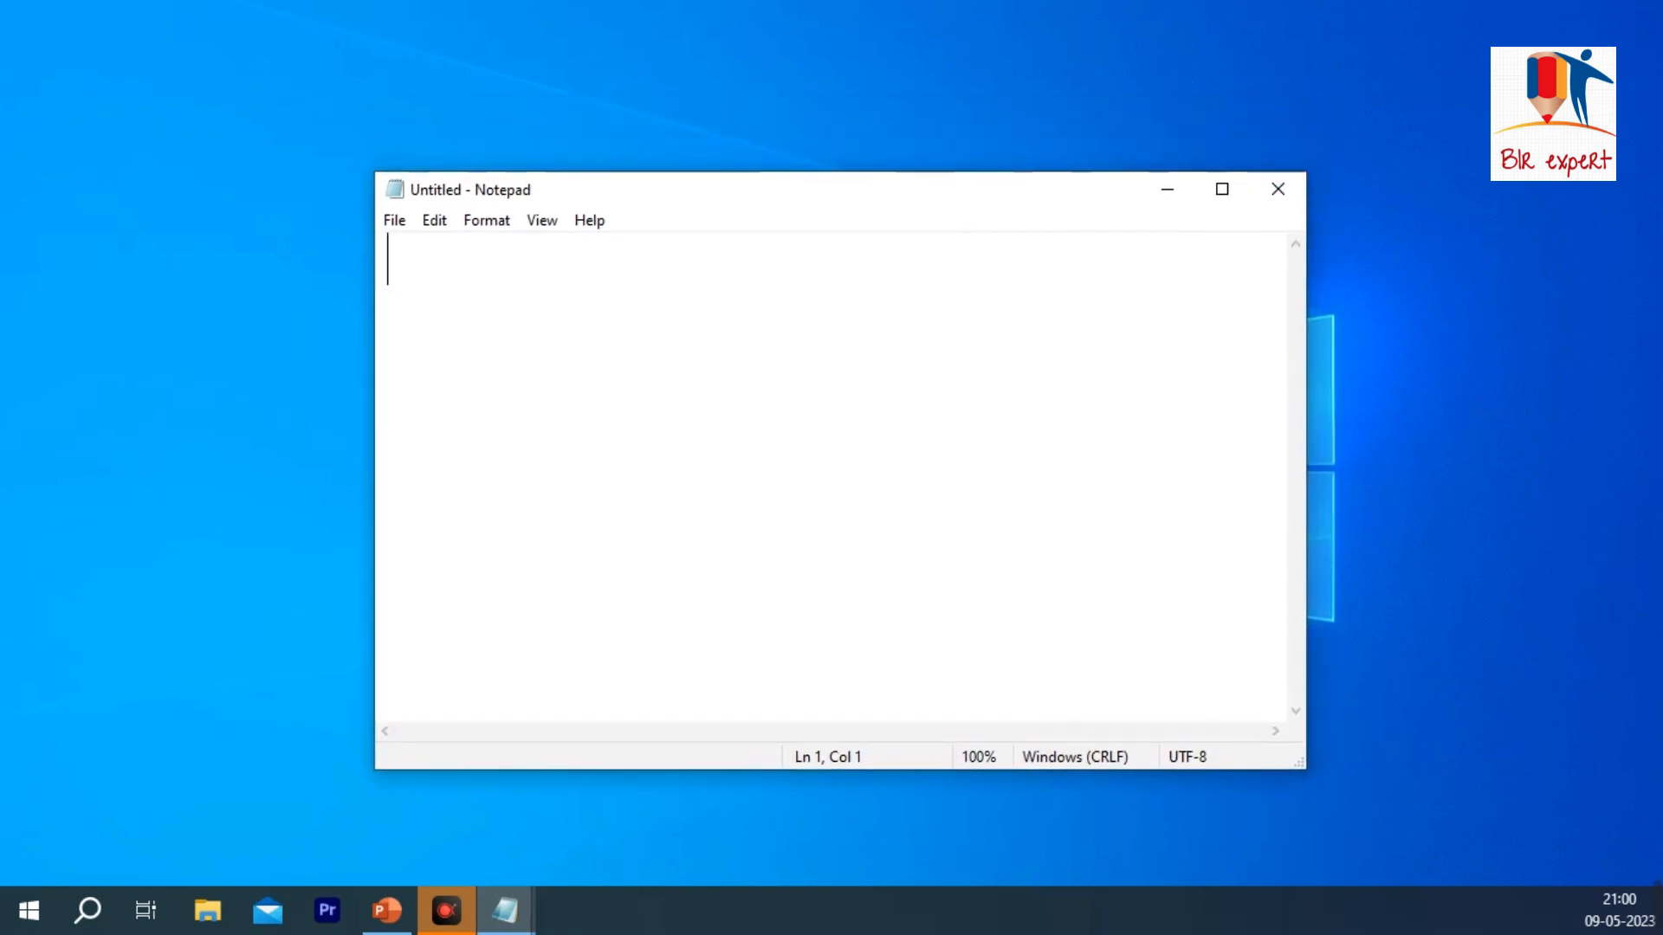
drag(743, 194, 598, 185)
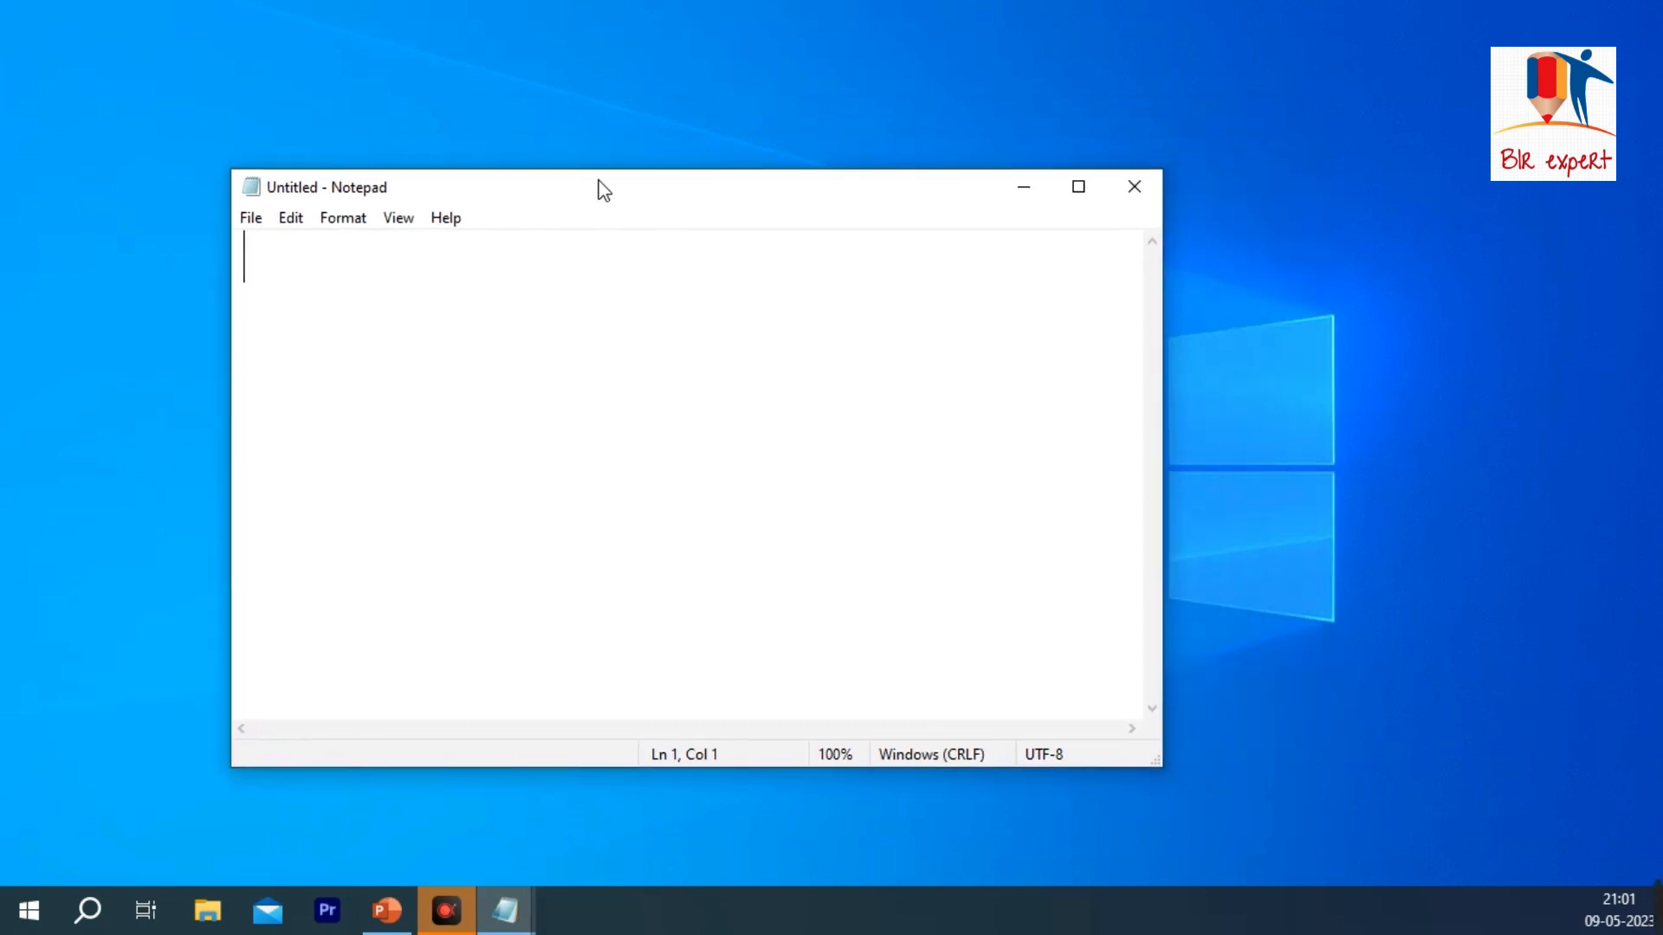
click(1126, 184)
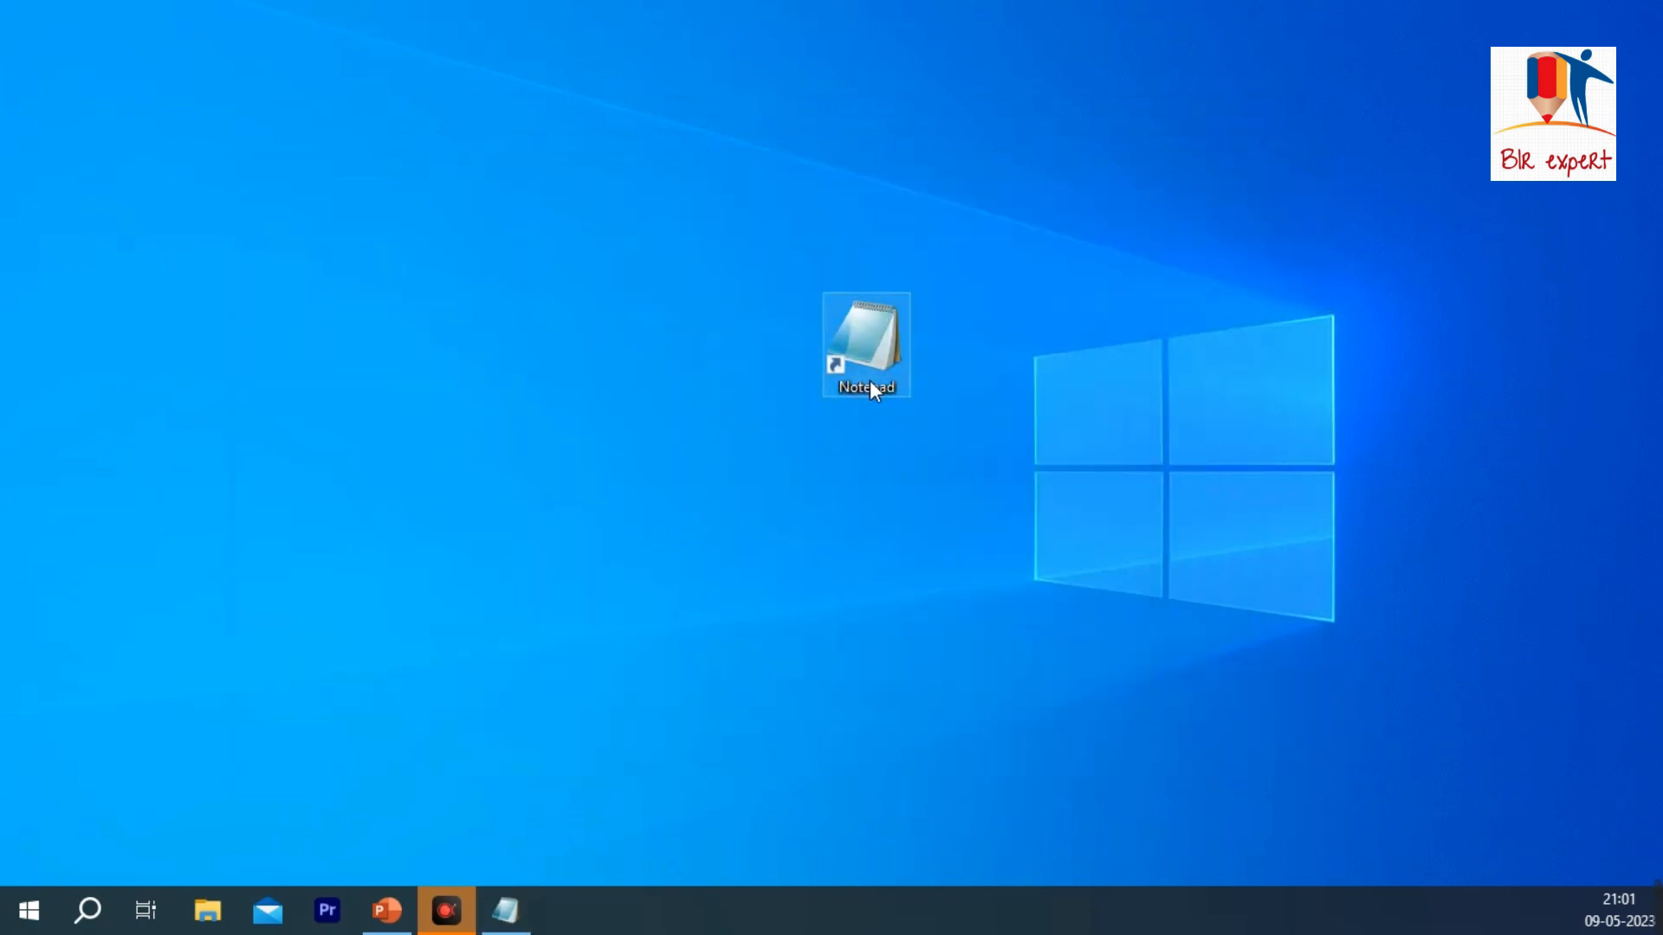
key(Delete)
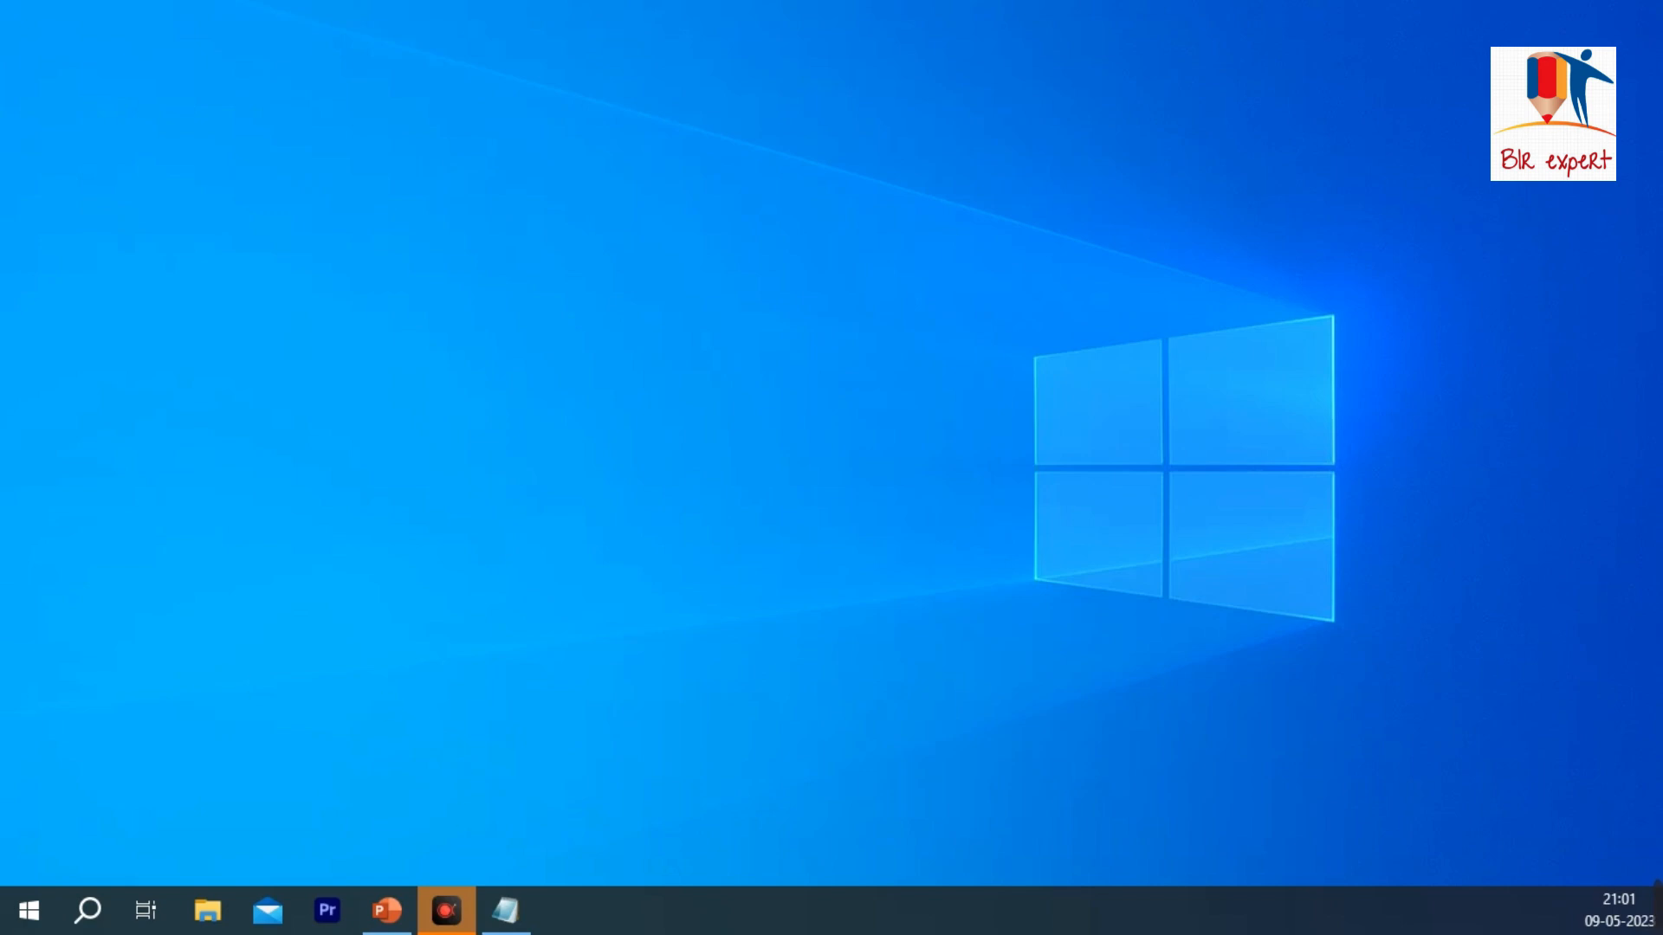
Step: Search Windows for NOTEPAD, open the app's file location, and maximize the Windows Accessories folder window
click(35, 911)
text(NOTEPAD)
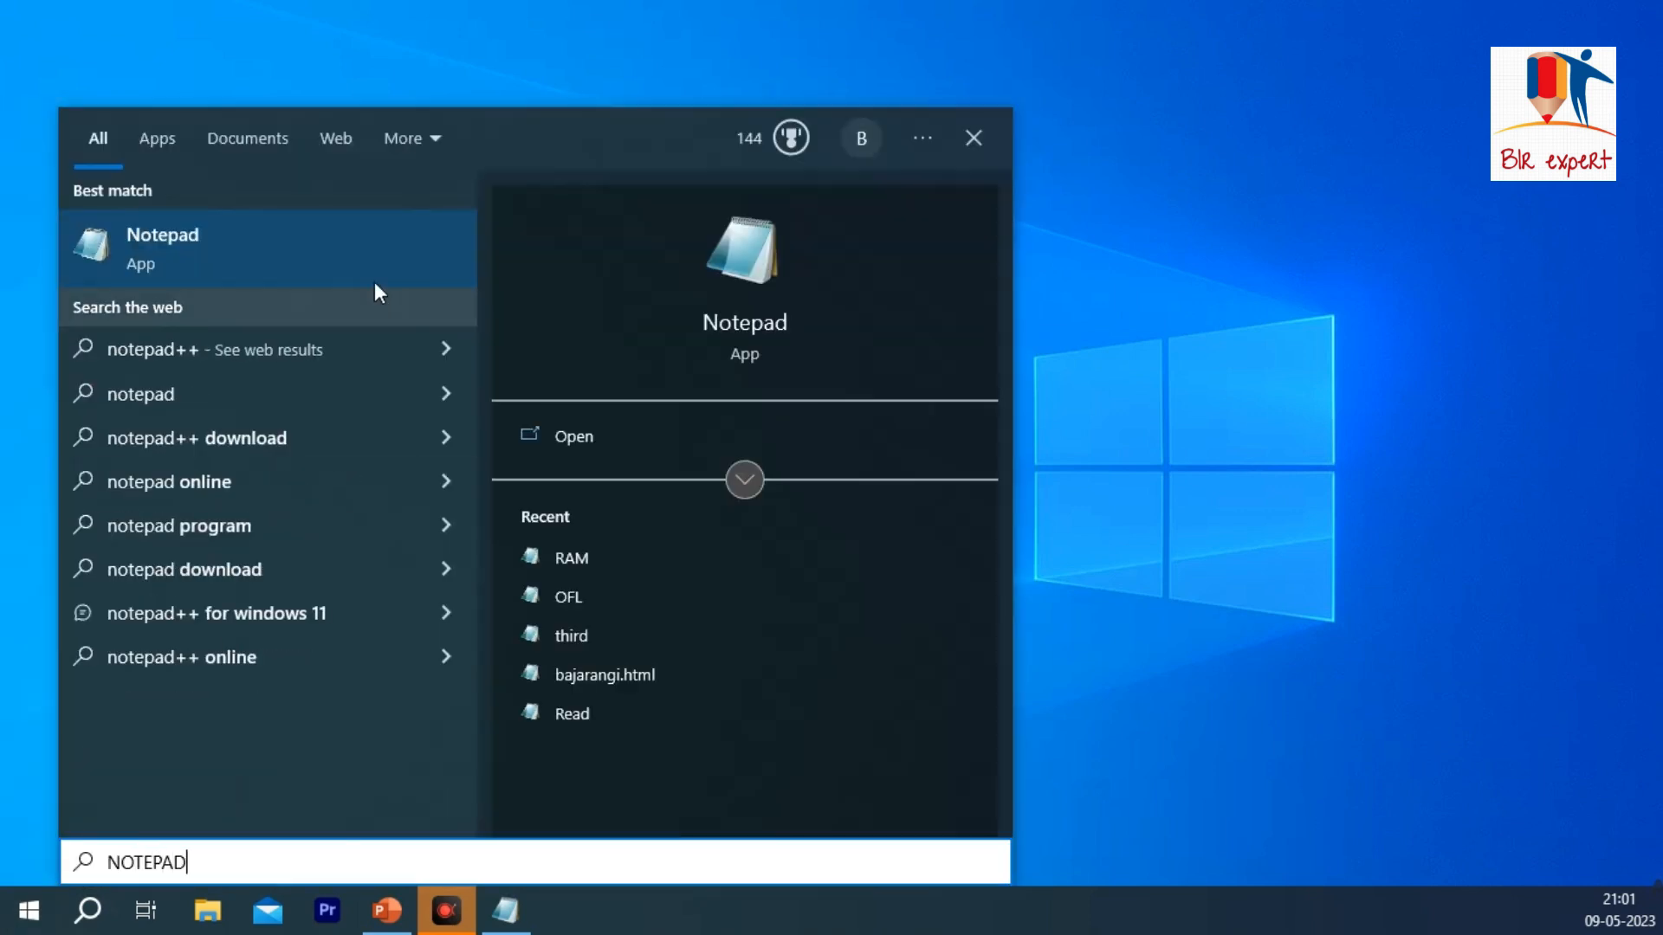
right_click(337, 247)
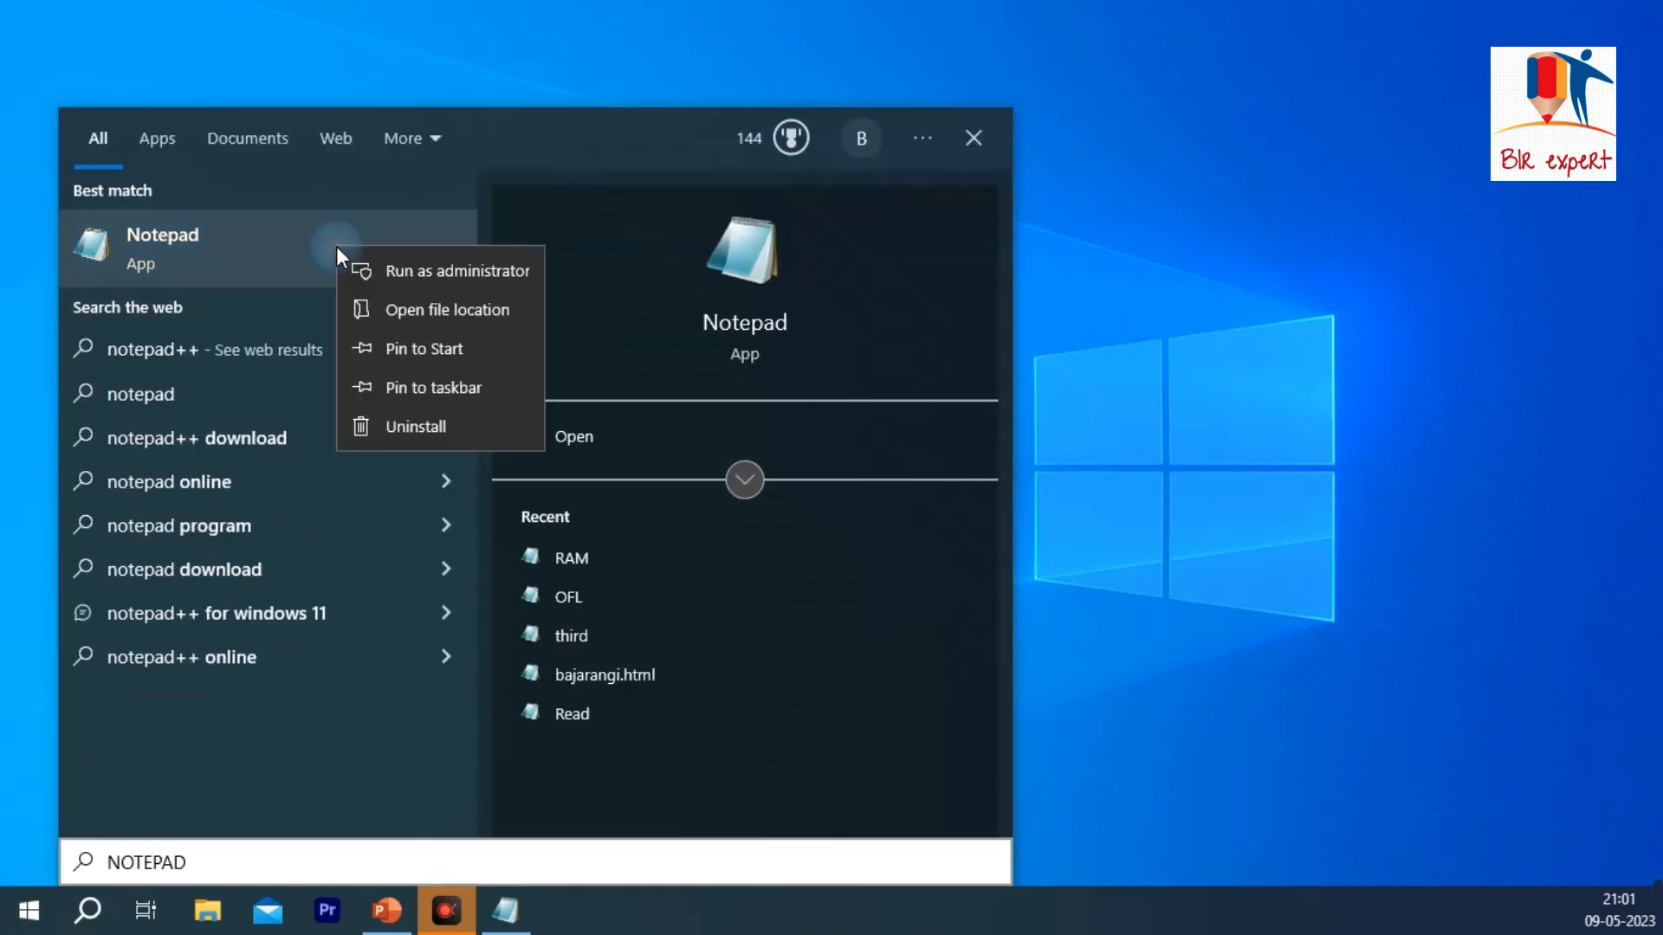
click(404, 309)
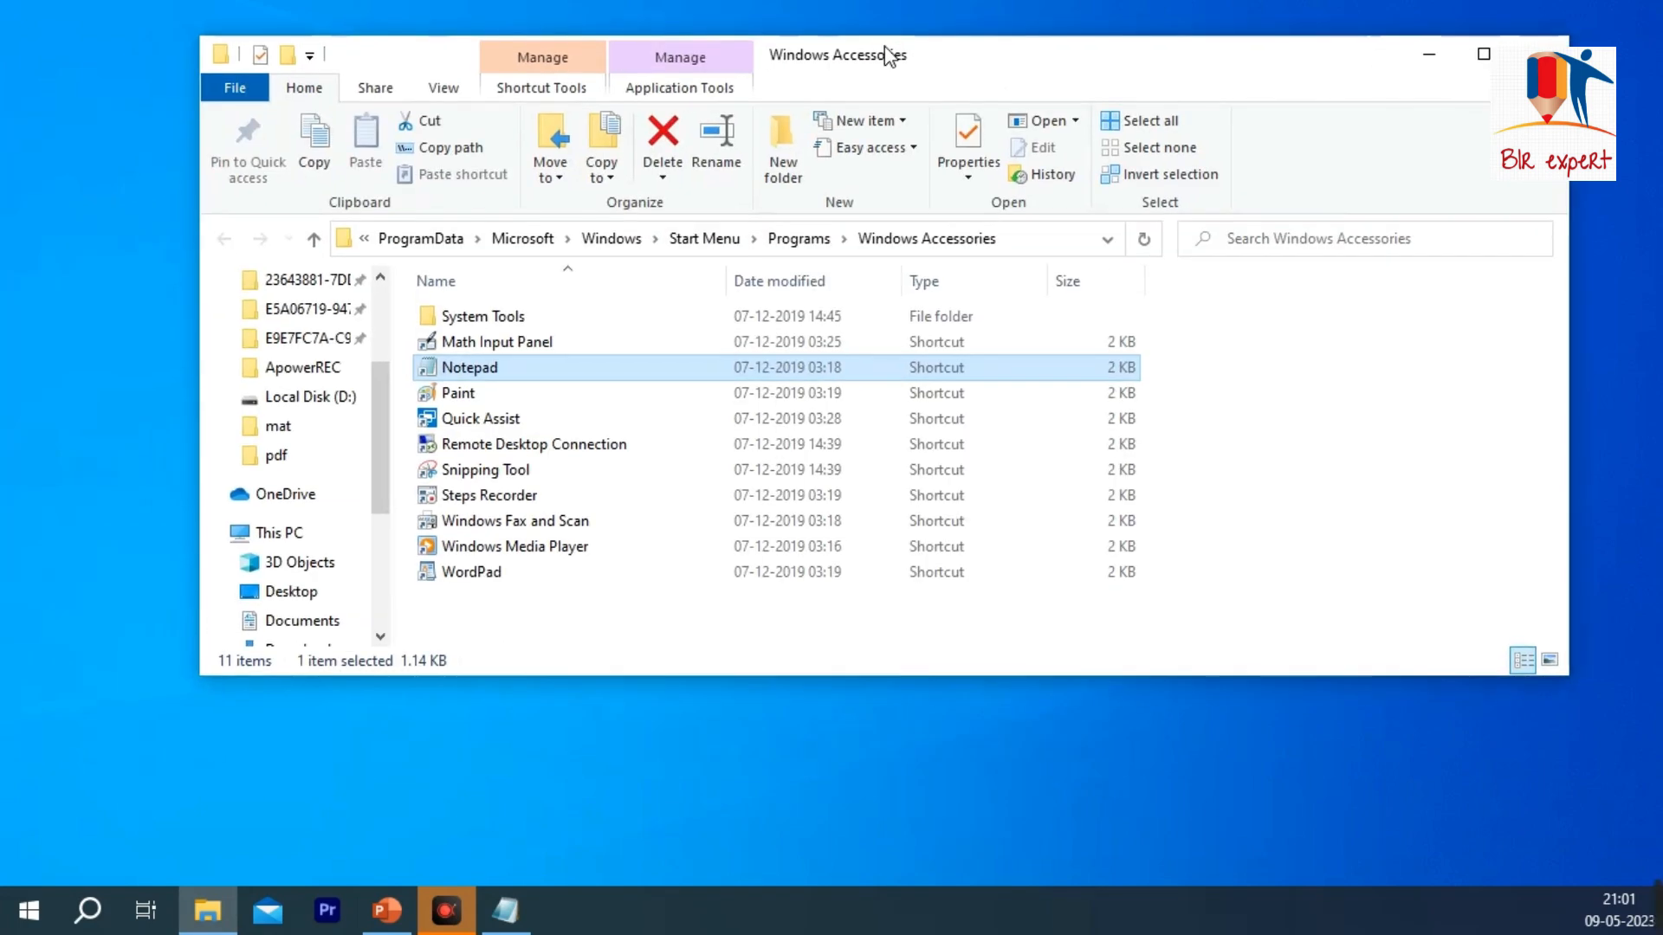
click(1473, 51)
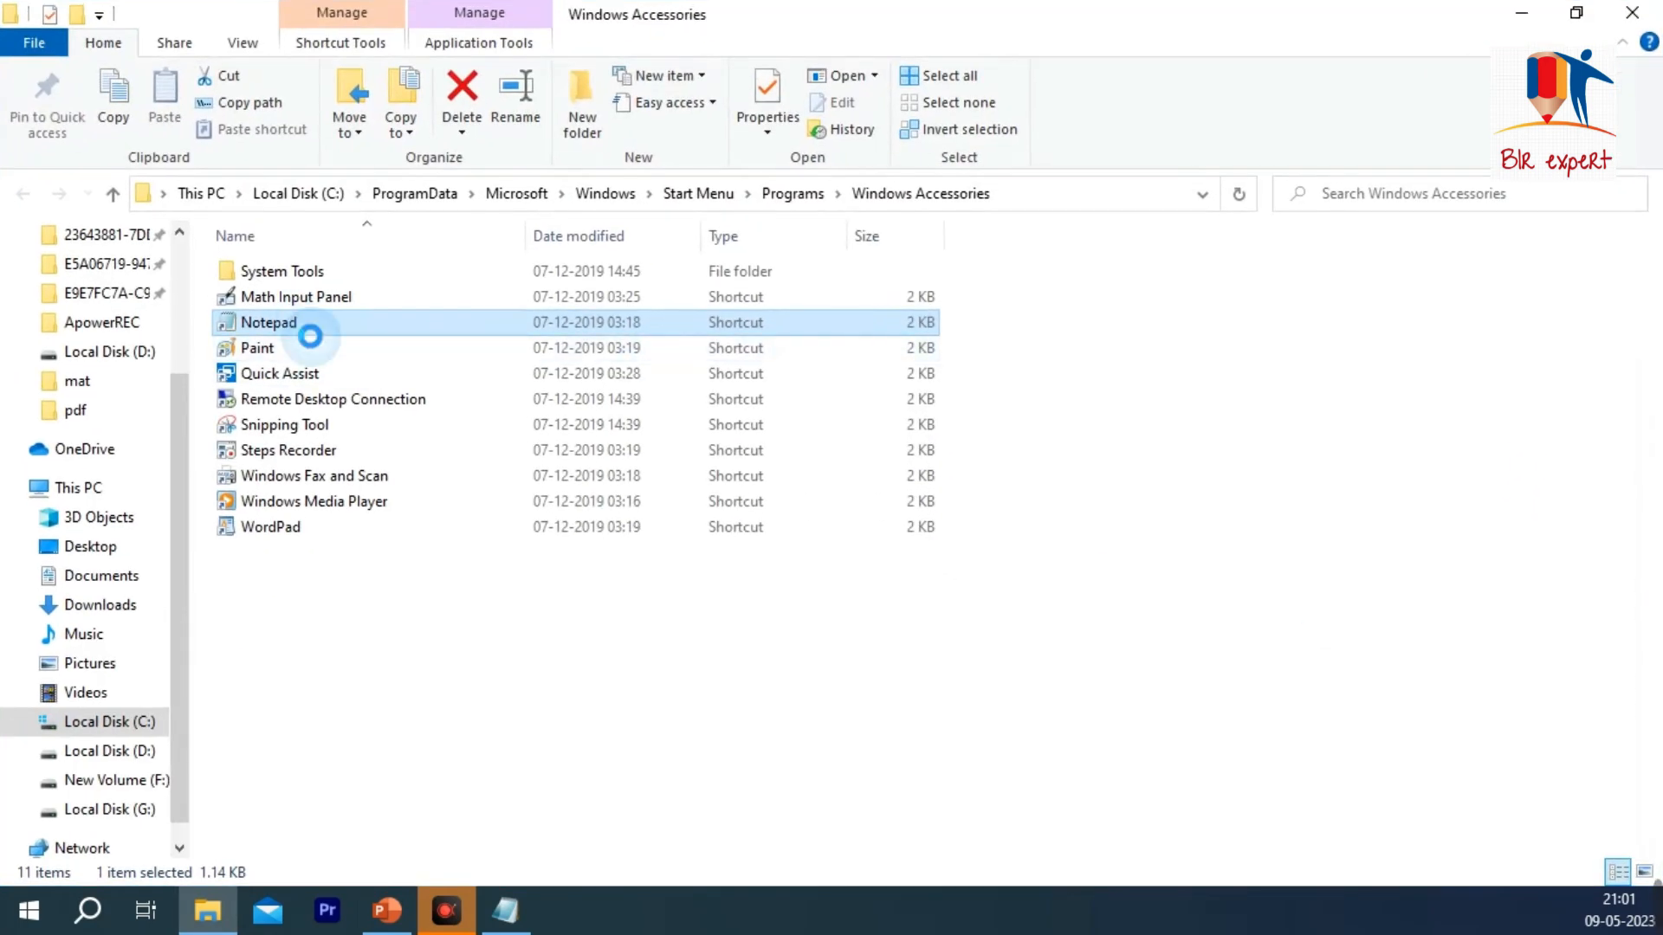
Step: Copy the Notepad shortcut from the Windows Accessories folder and paste it onto the desktop
right_click(291, 320)
click(364, 738)
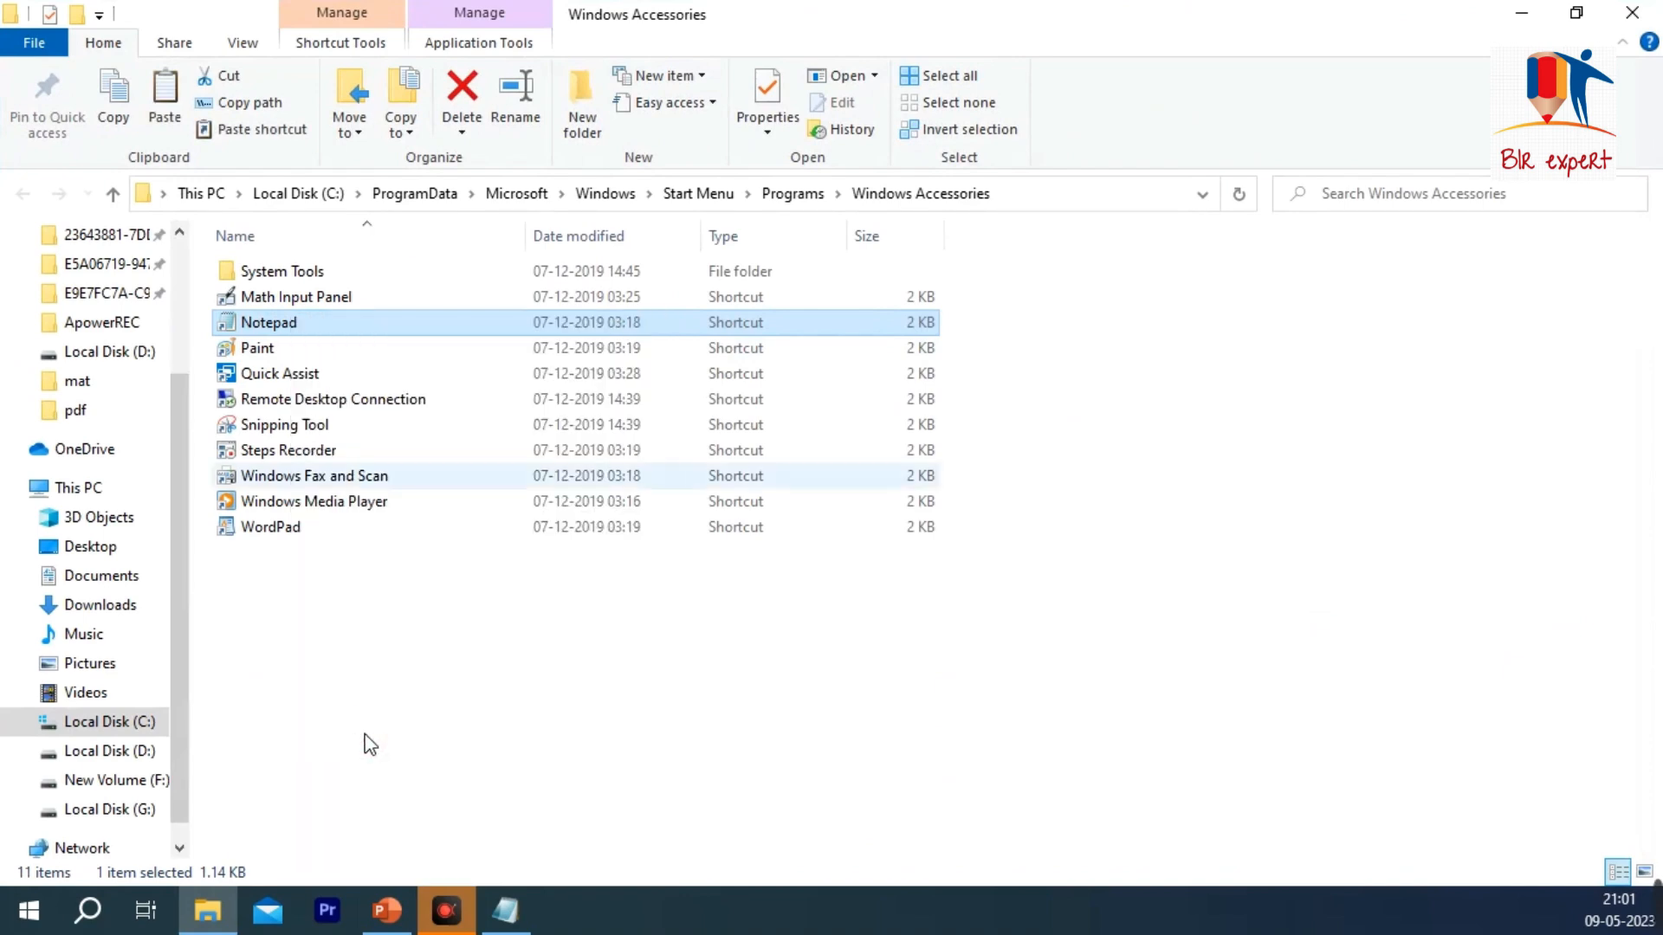
click(1631, 12)
right_click(643, 272)
click(729, 380)
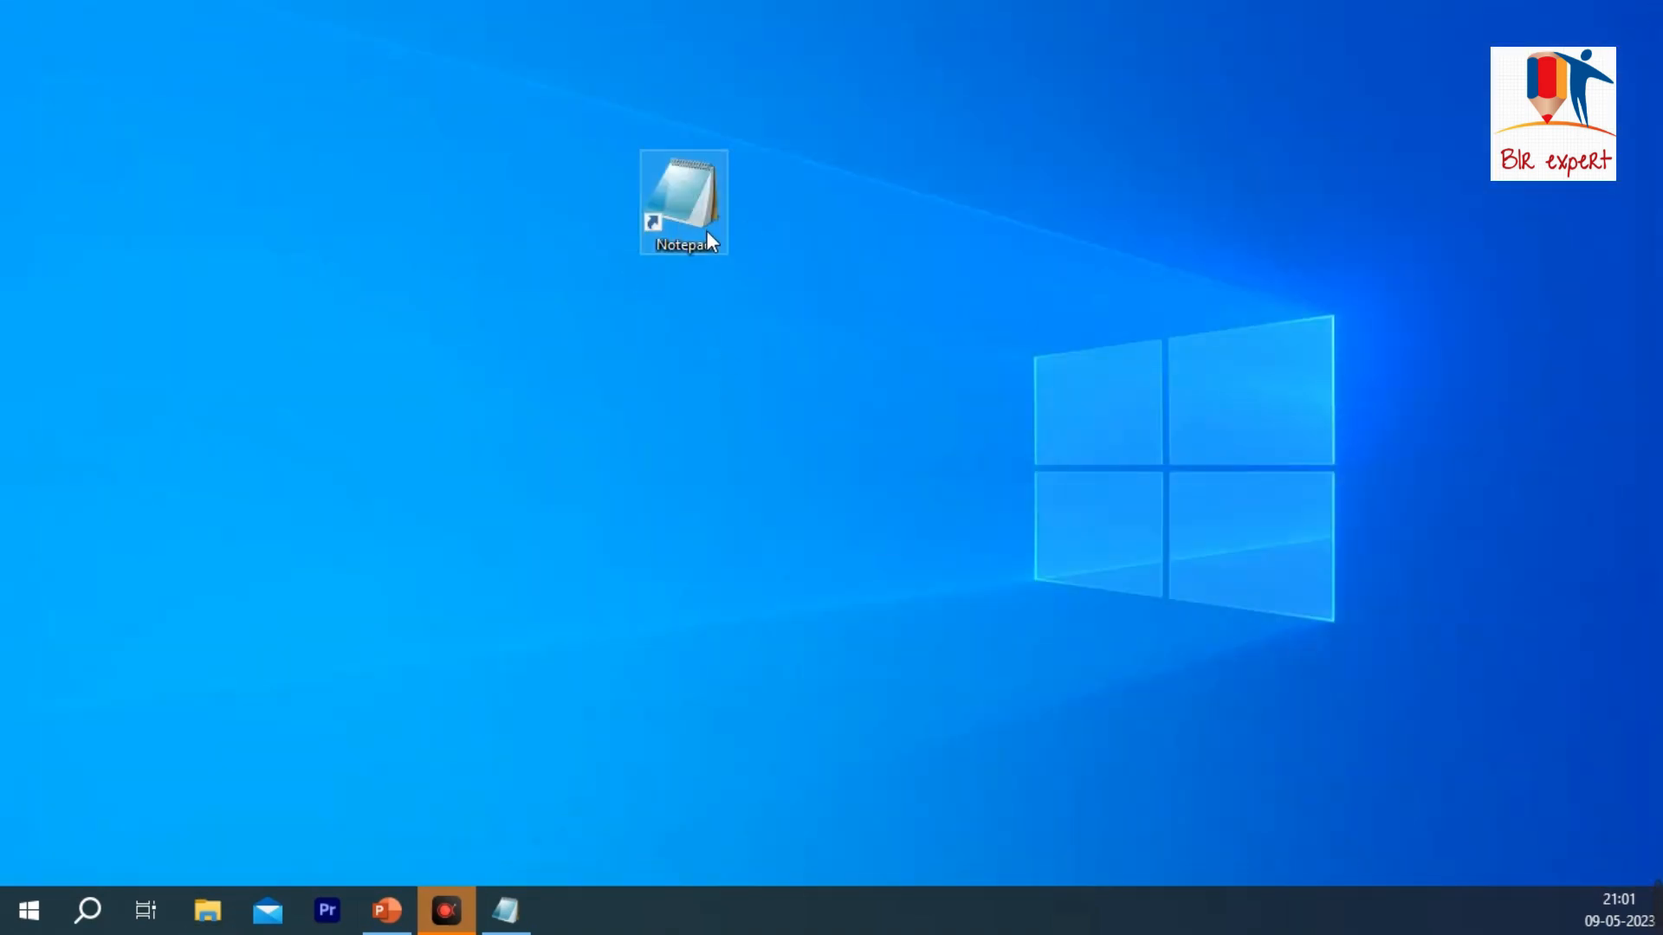
Step: Open Notepad from its desktop shortcut, reposition the window, and minimize it
double_click(699, 218)
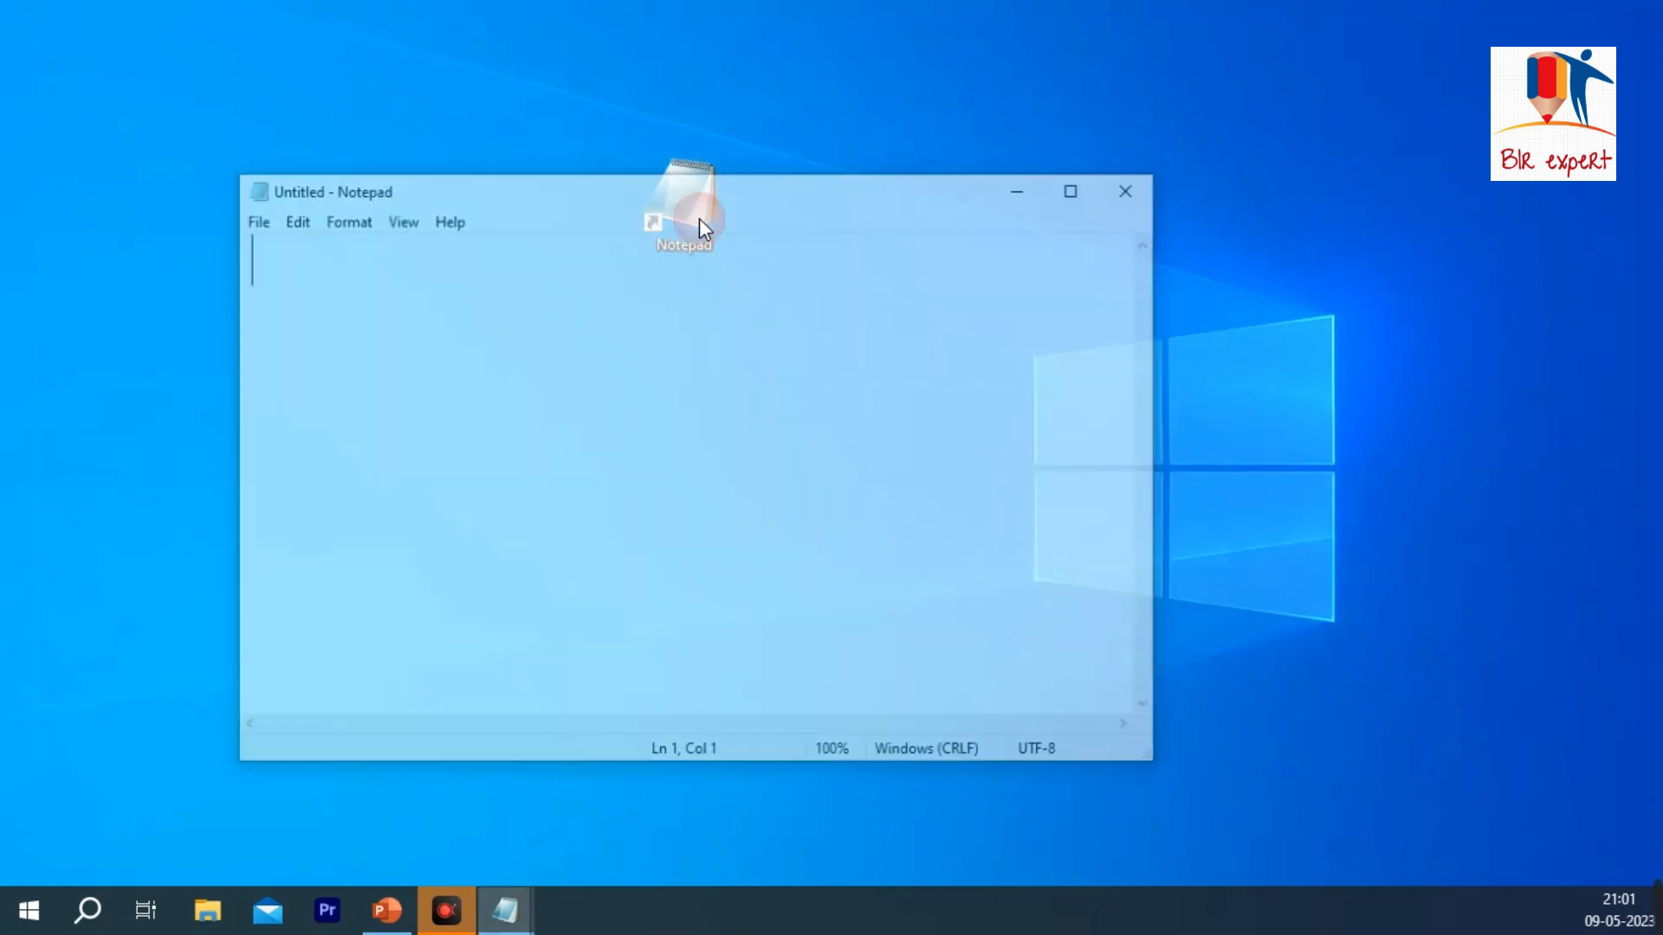
drag(672, 200, 806, 166)
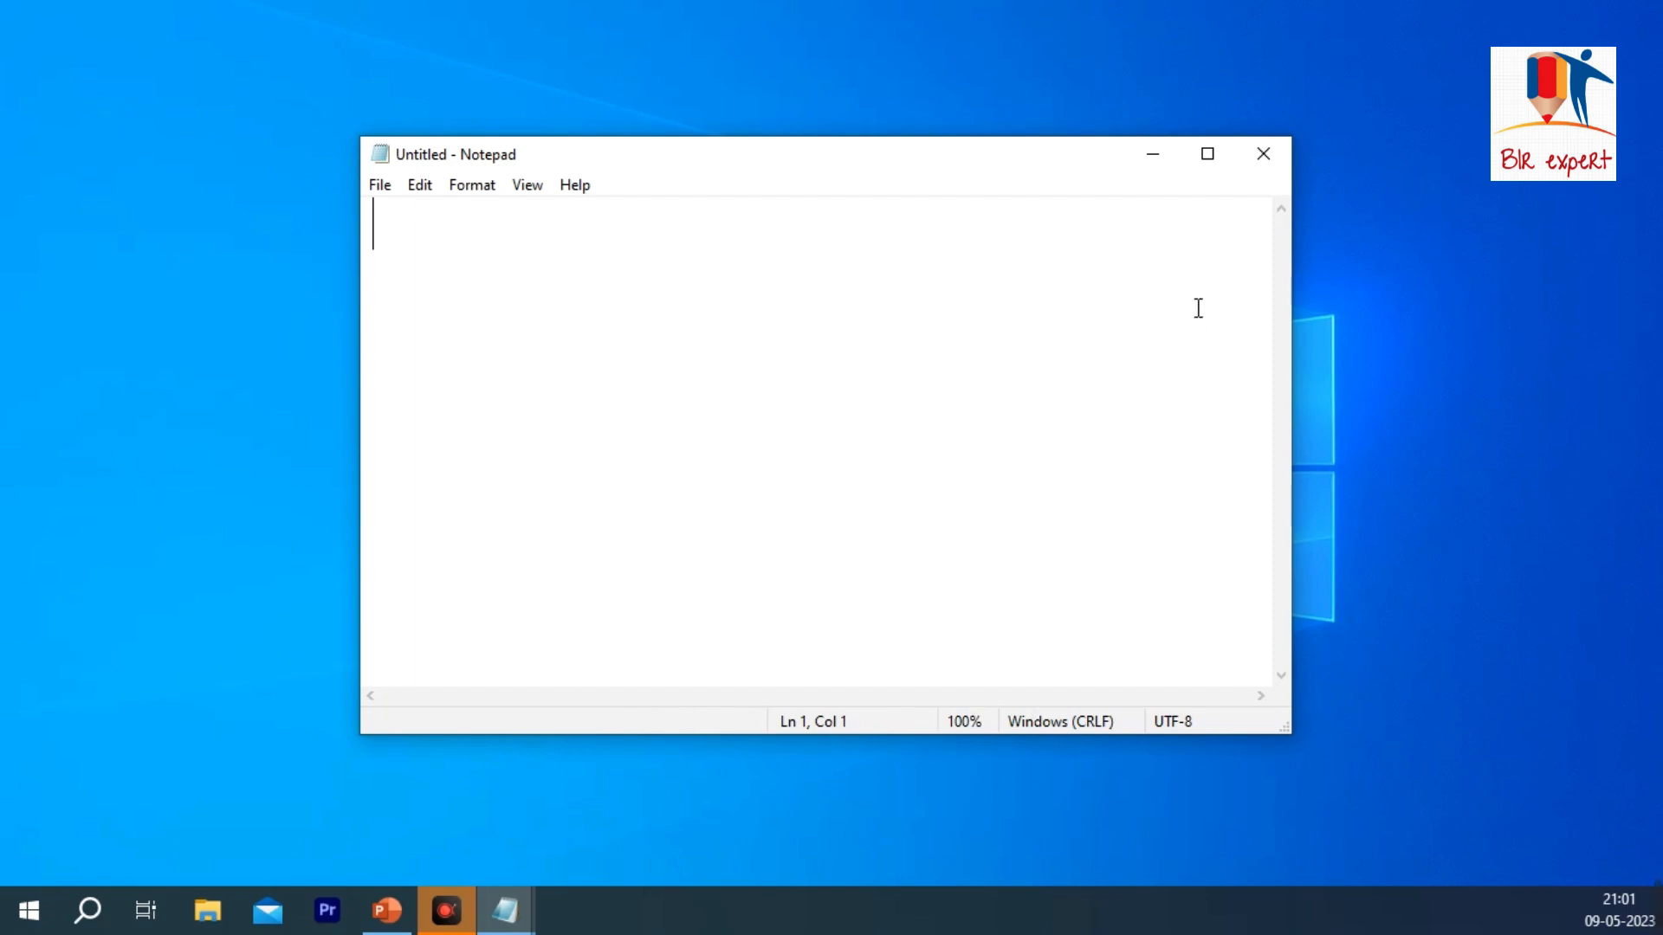
click(1155, 170)
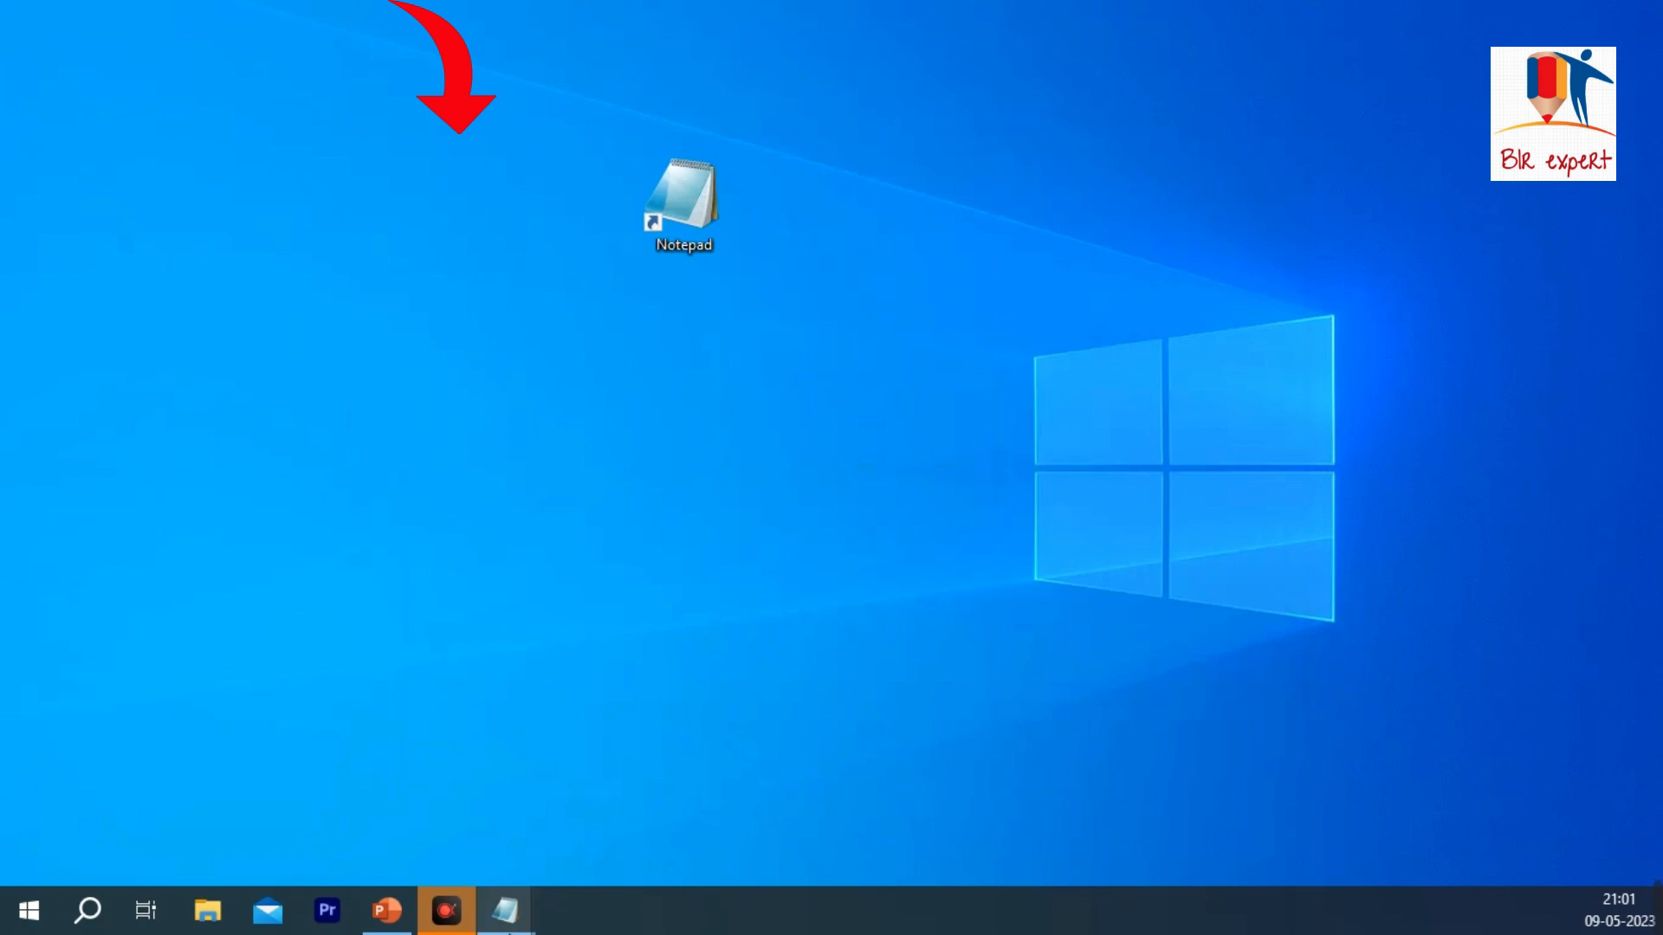
Step: Close the minimized Notepad windows from their taskbar previews
mouse_move(506, 910)
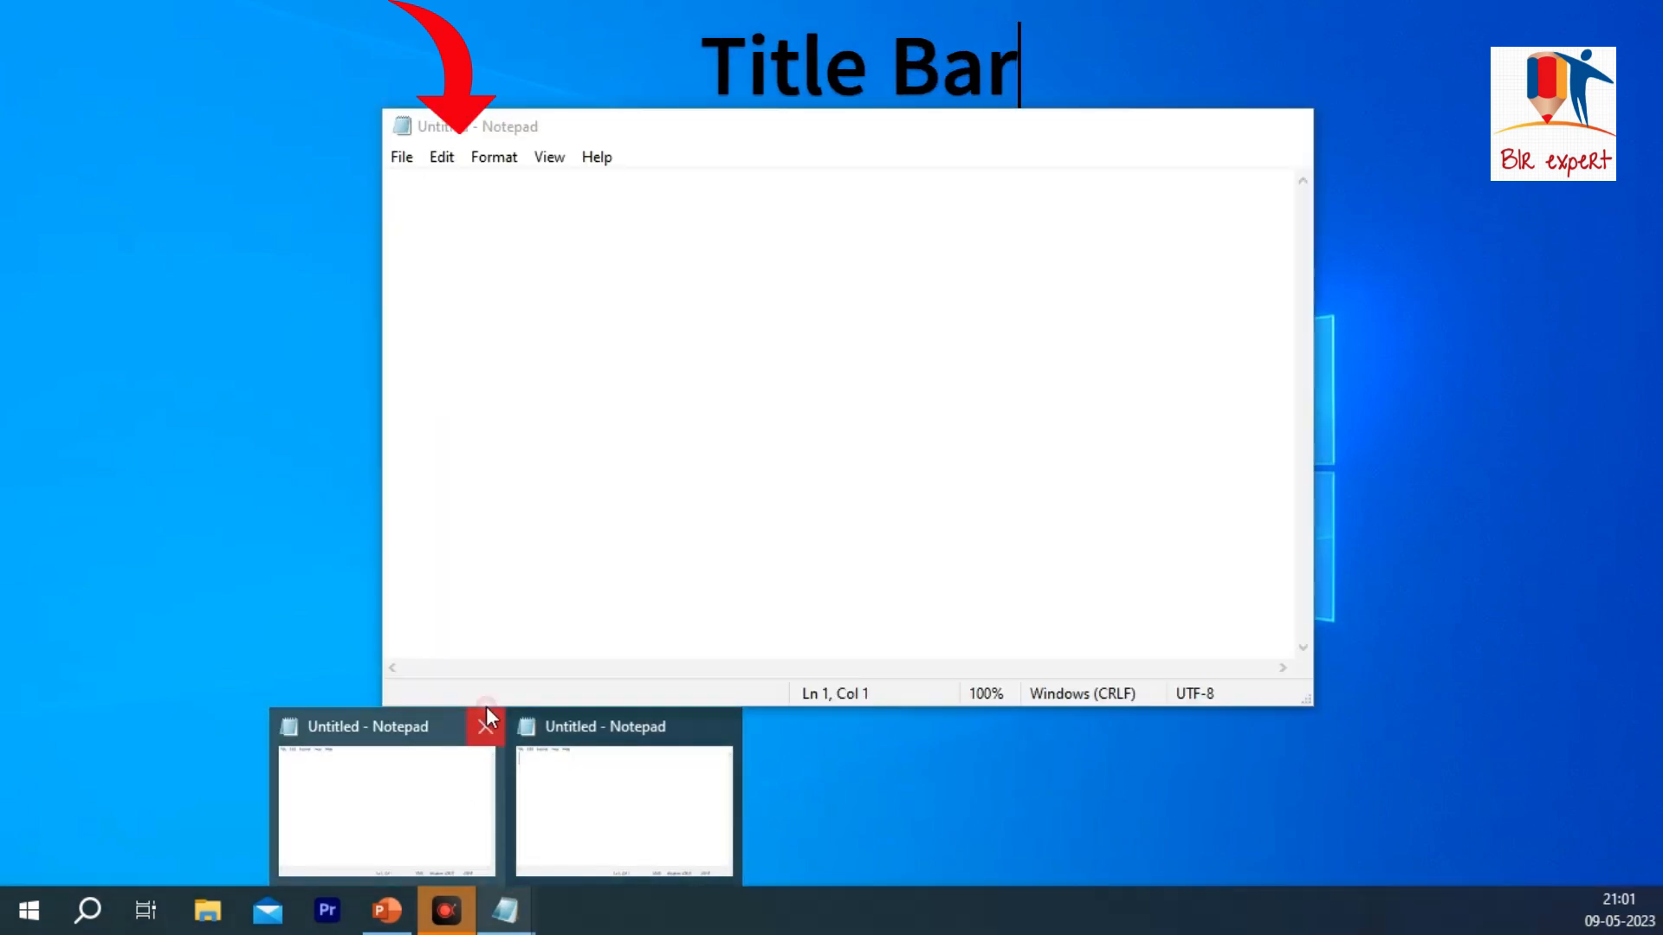
click(487, 716)
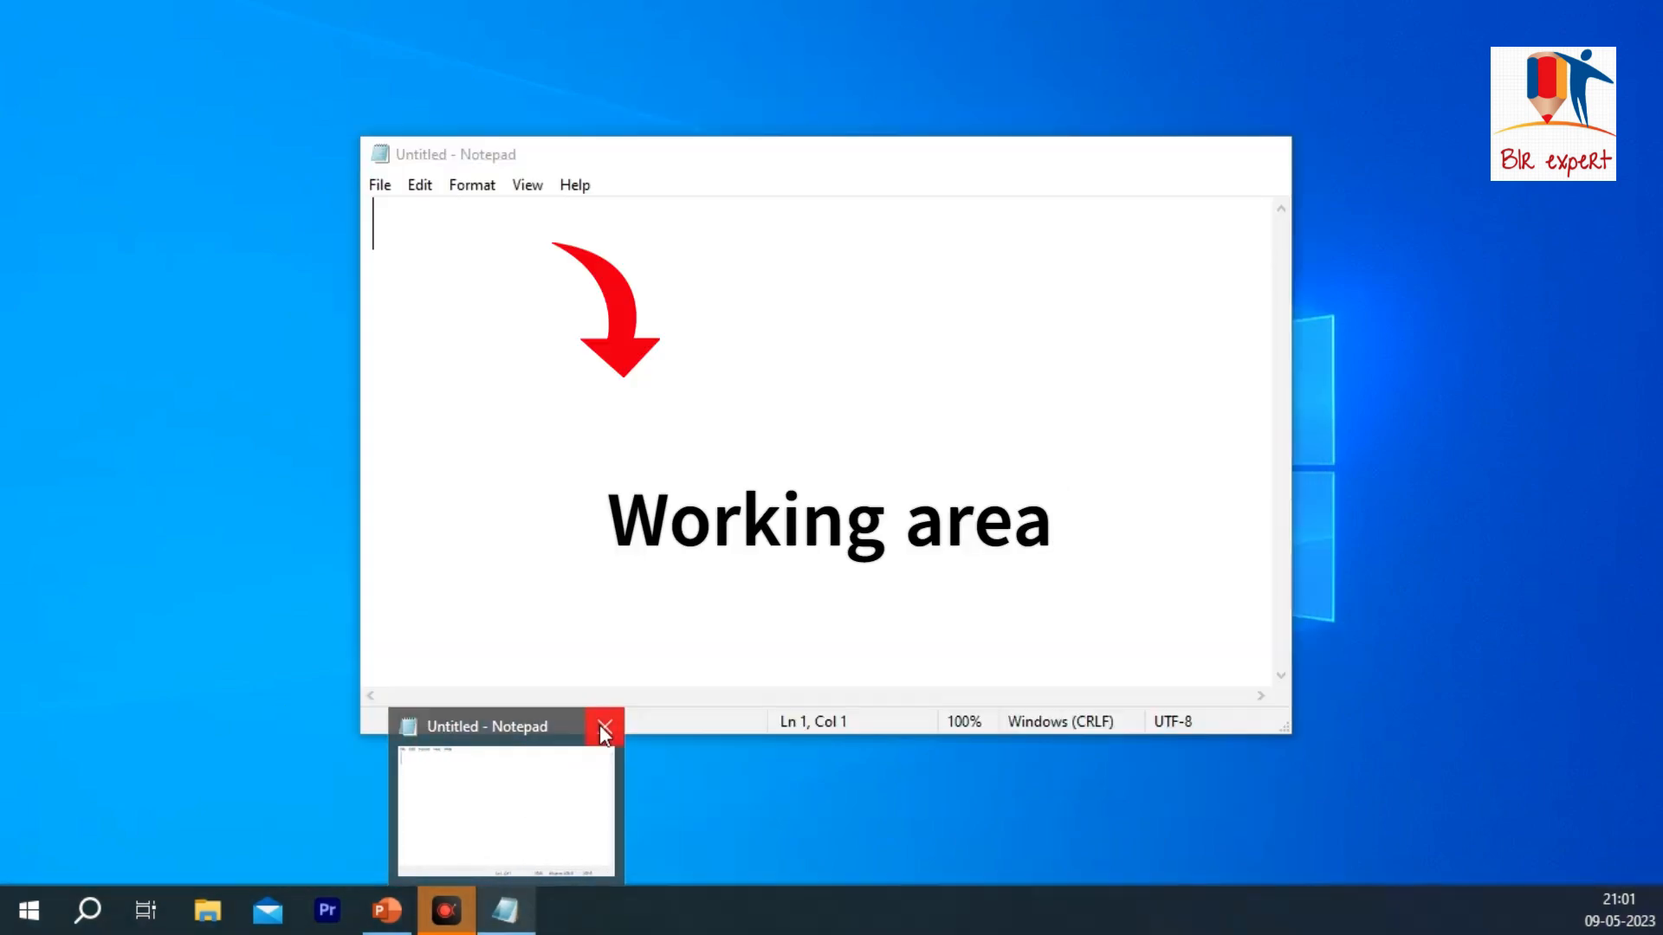
click(604, 730)
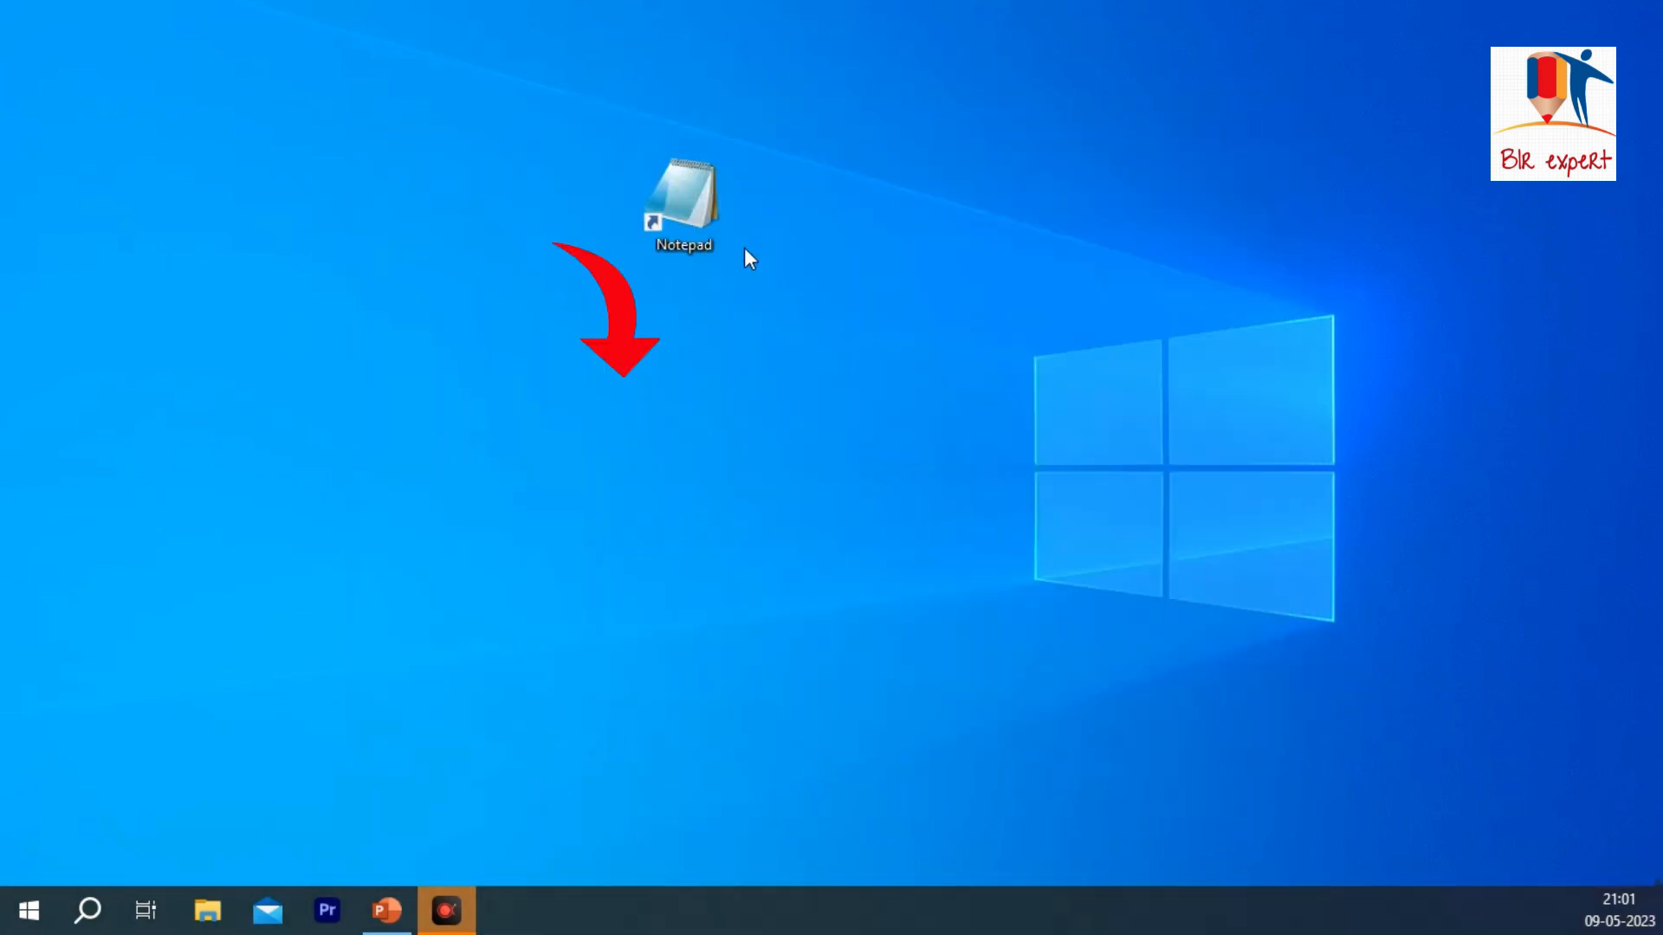
Step: Open Notepad from the desktop shortcut, and minimize and restore its window twice
double_click(684, 204)
click(1142, 158)
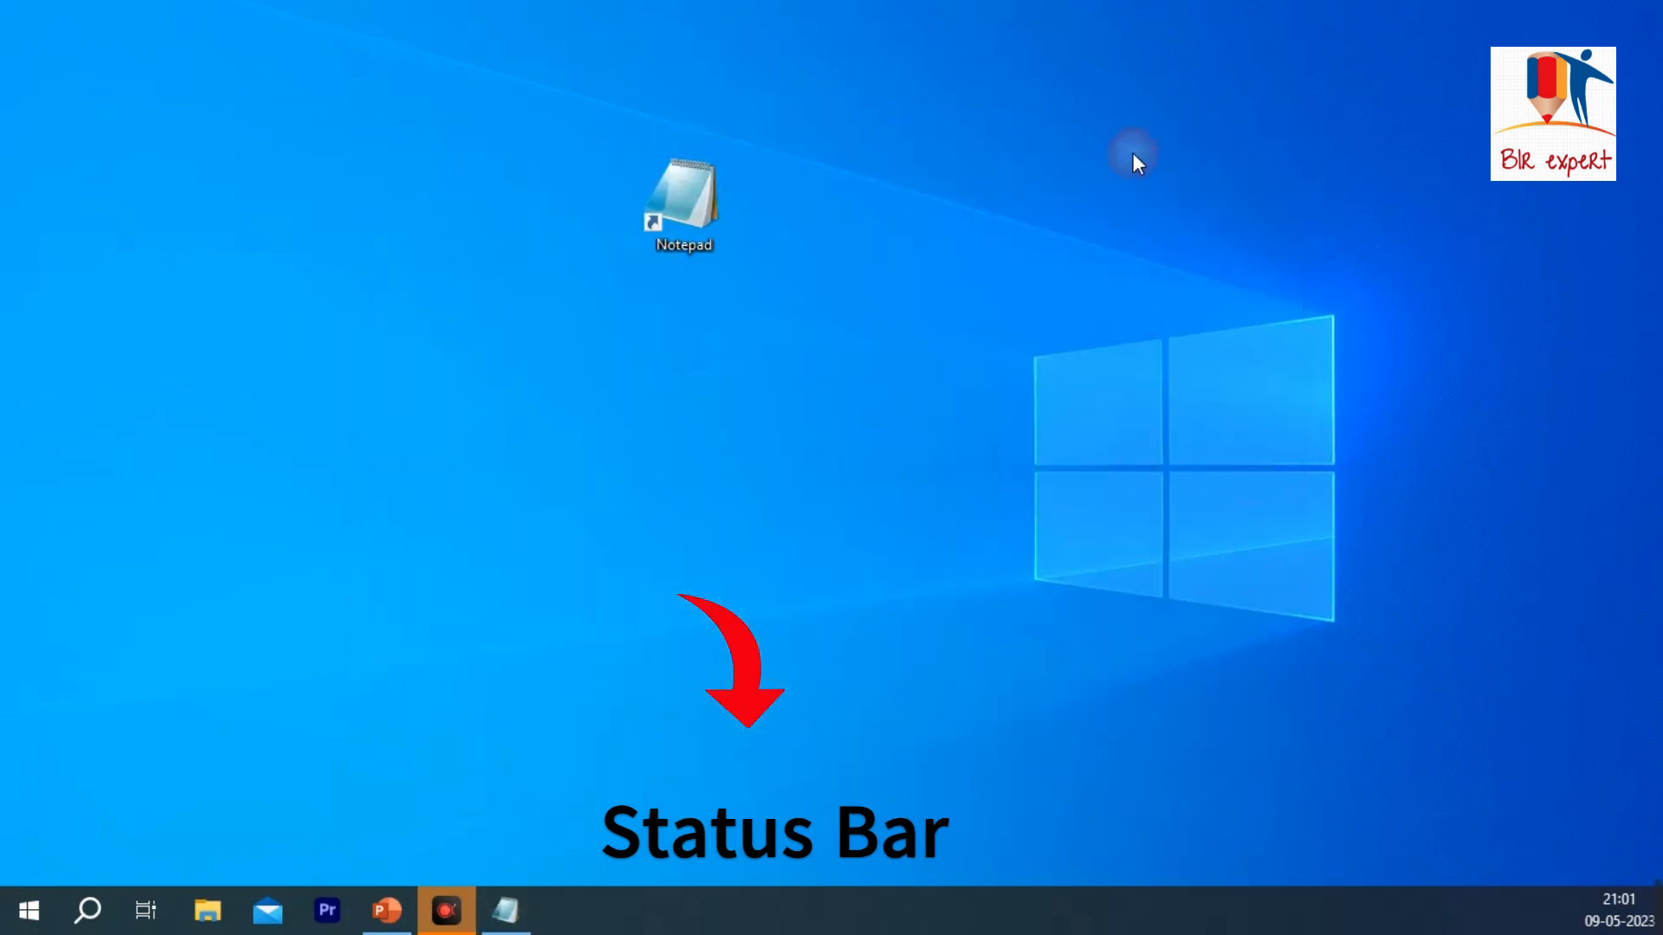
click(507, 909)
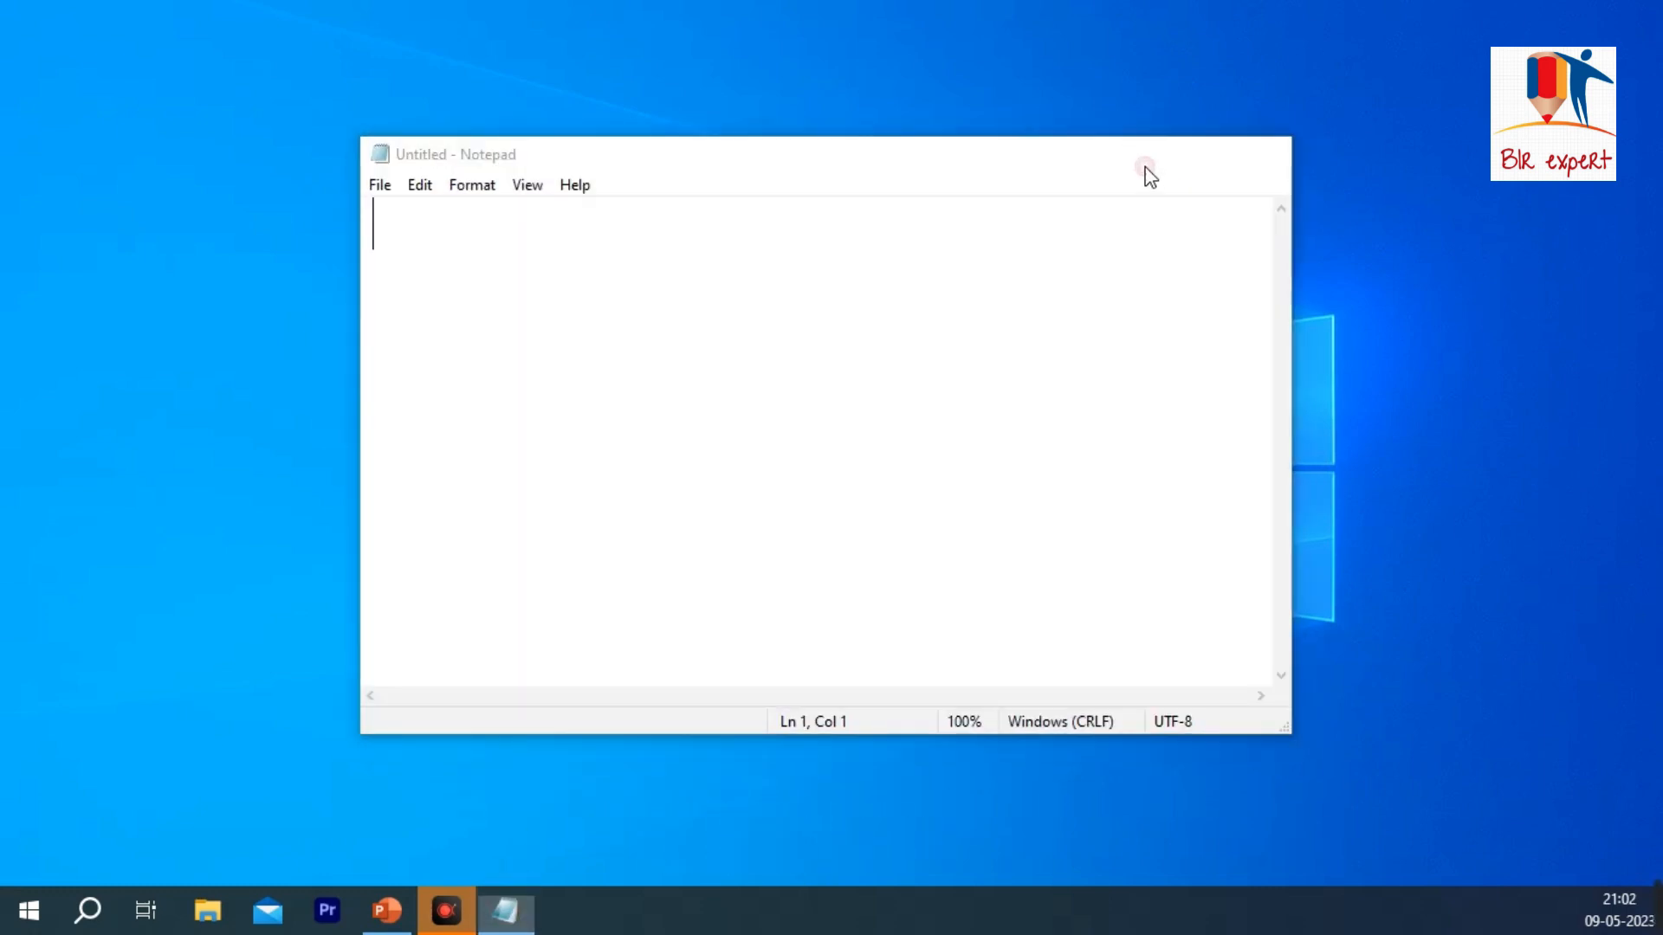
click(1141, 158)
click(507, 910)
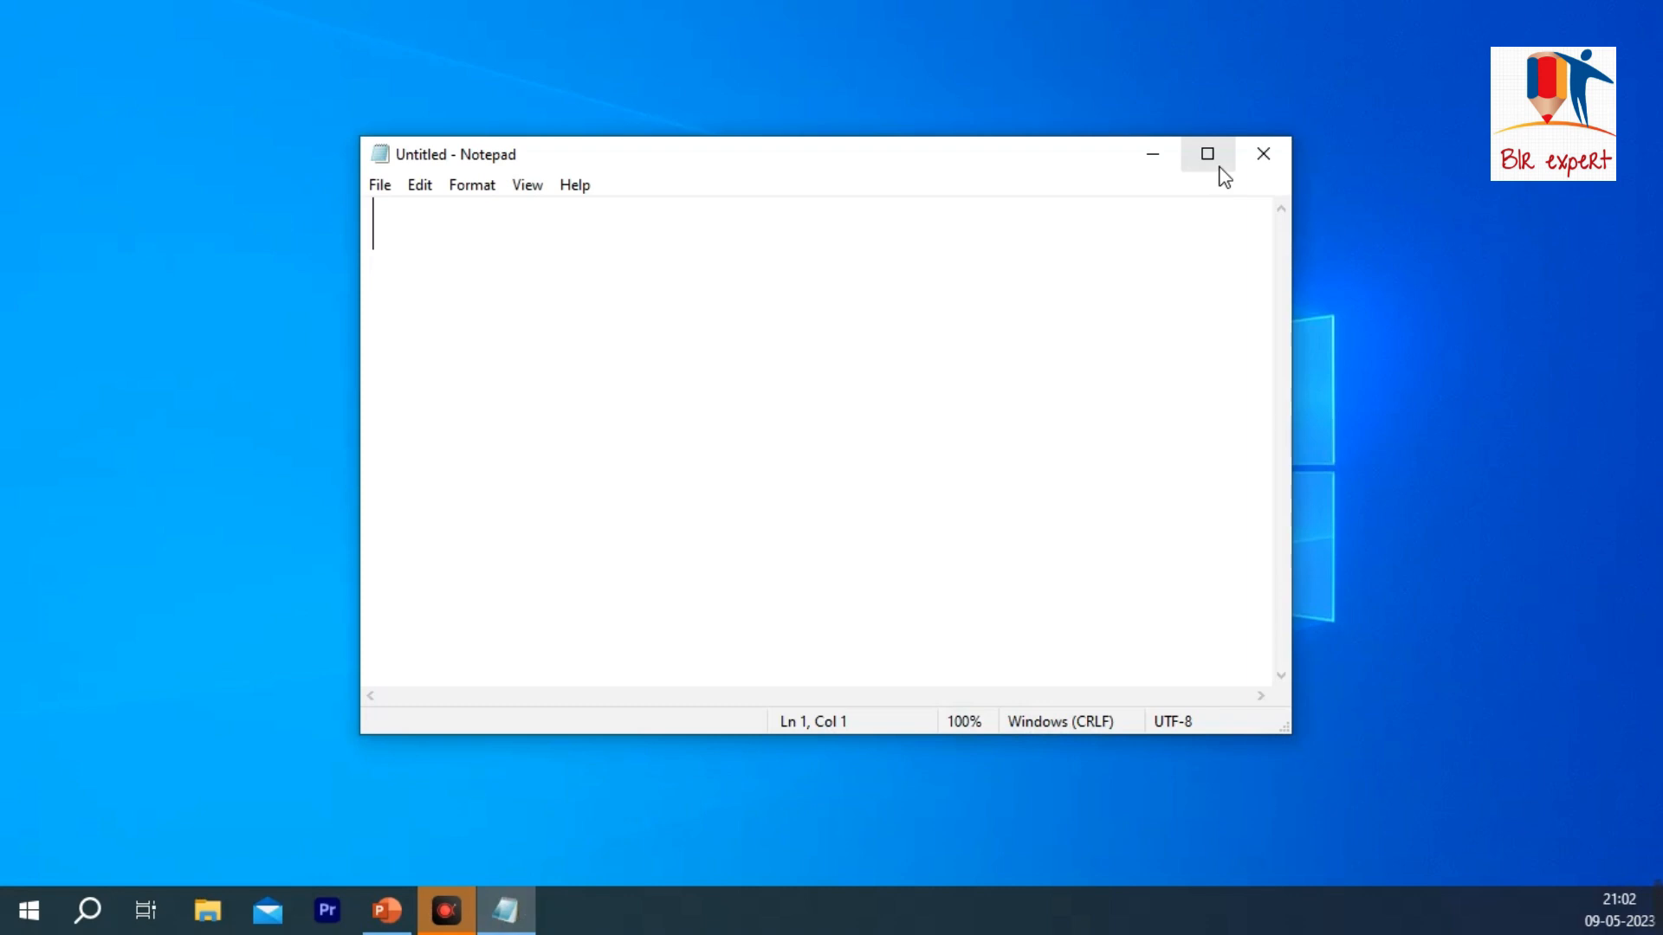
Step: Maximize the Notepad window and restore it down three times, and close the window
click(1207, 154)
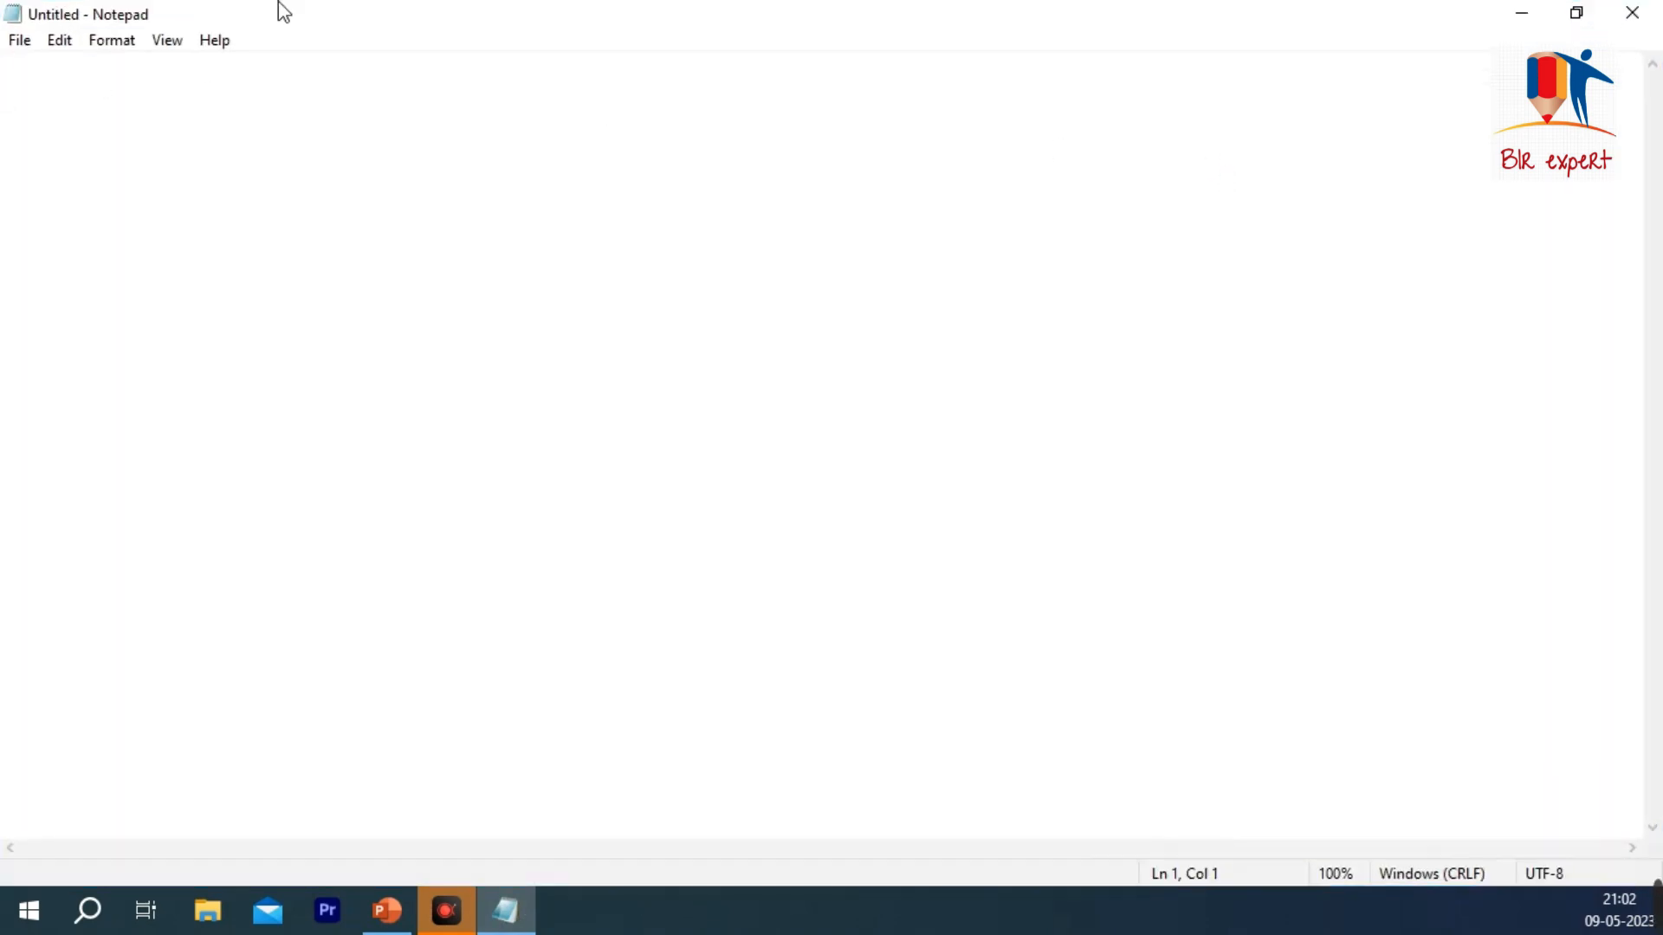
click(1576, 14)
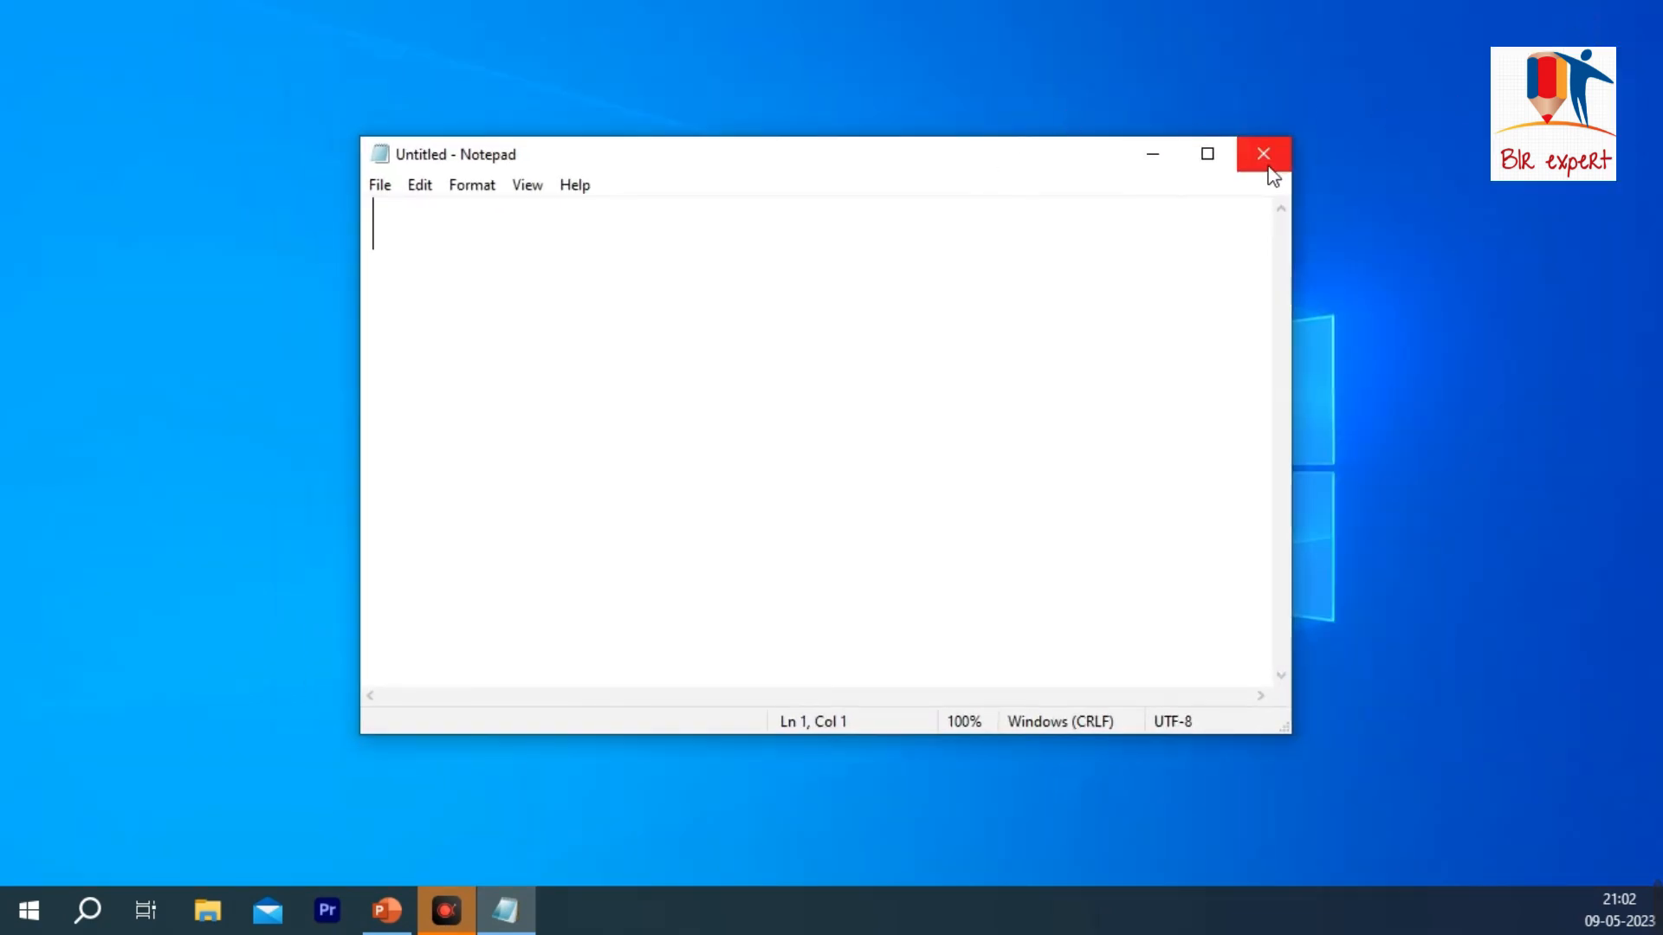
click(1207, 156)
click(1570, 19)
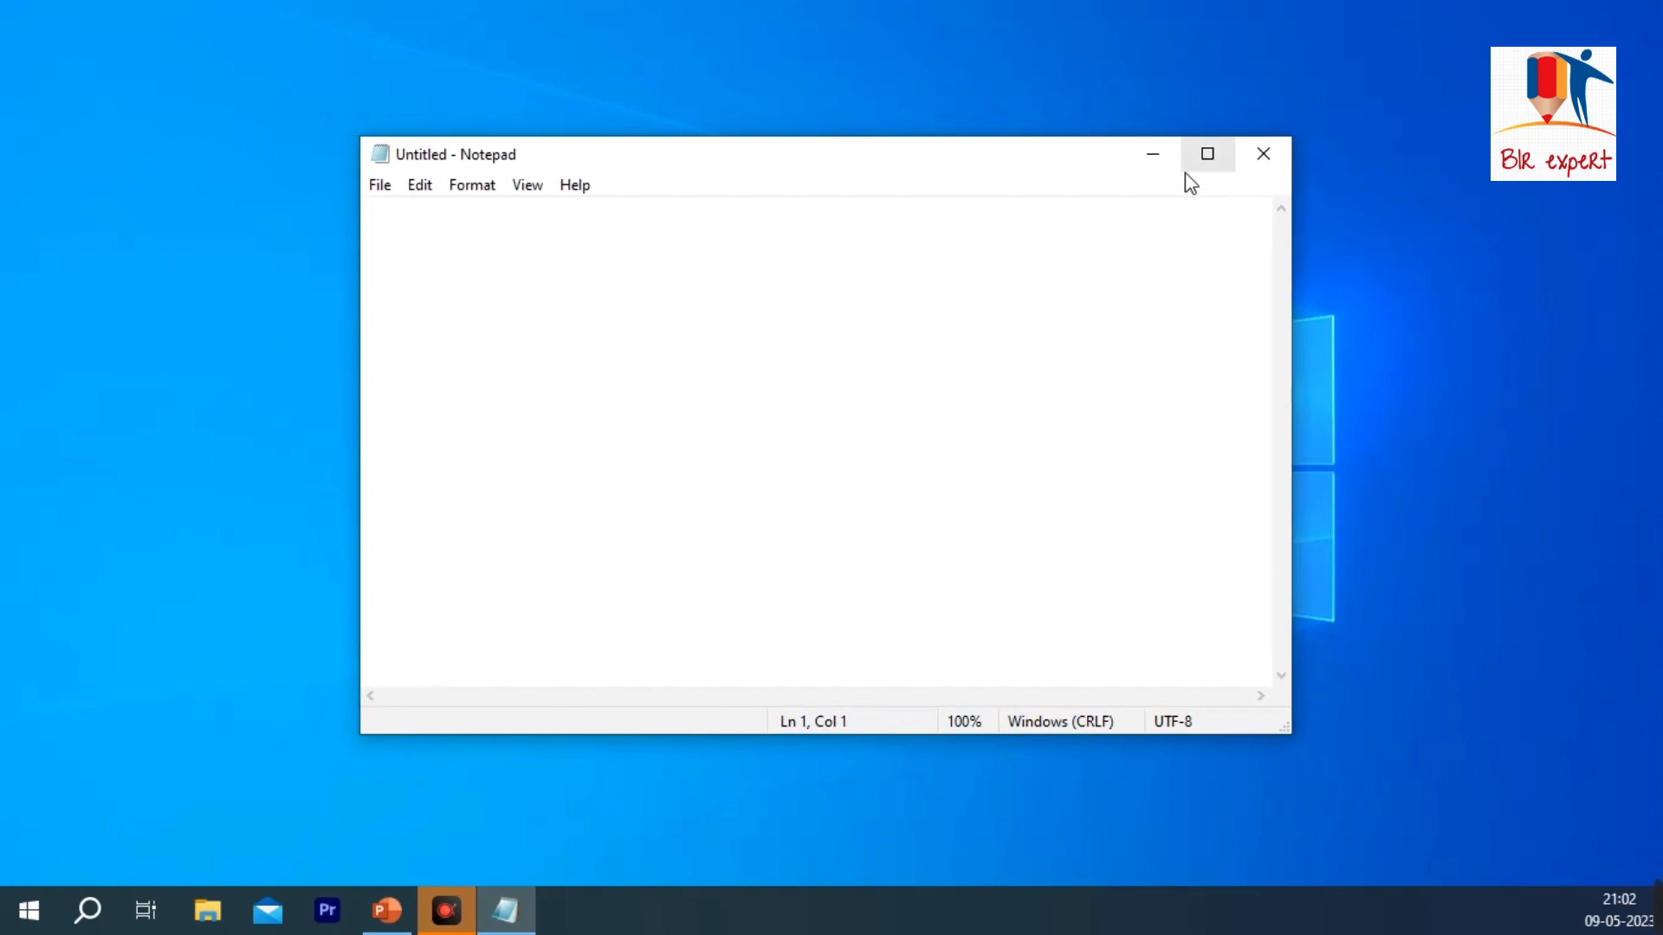
click(1207, 155)
click(1578, 13)
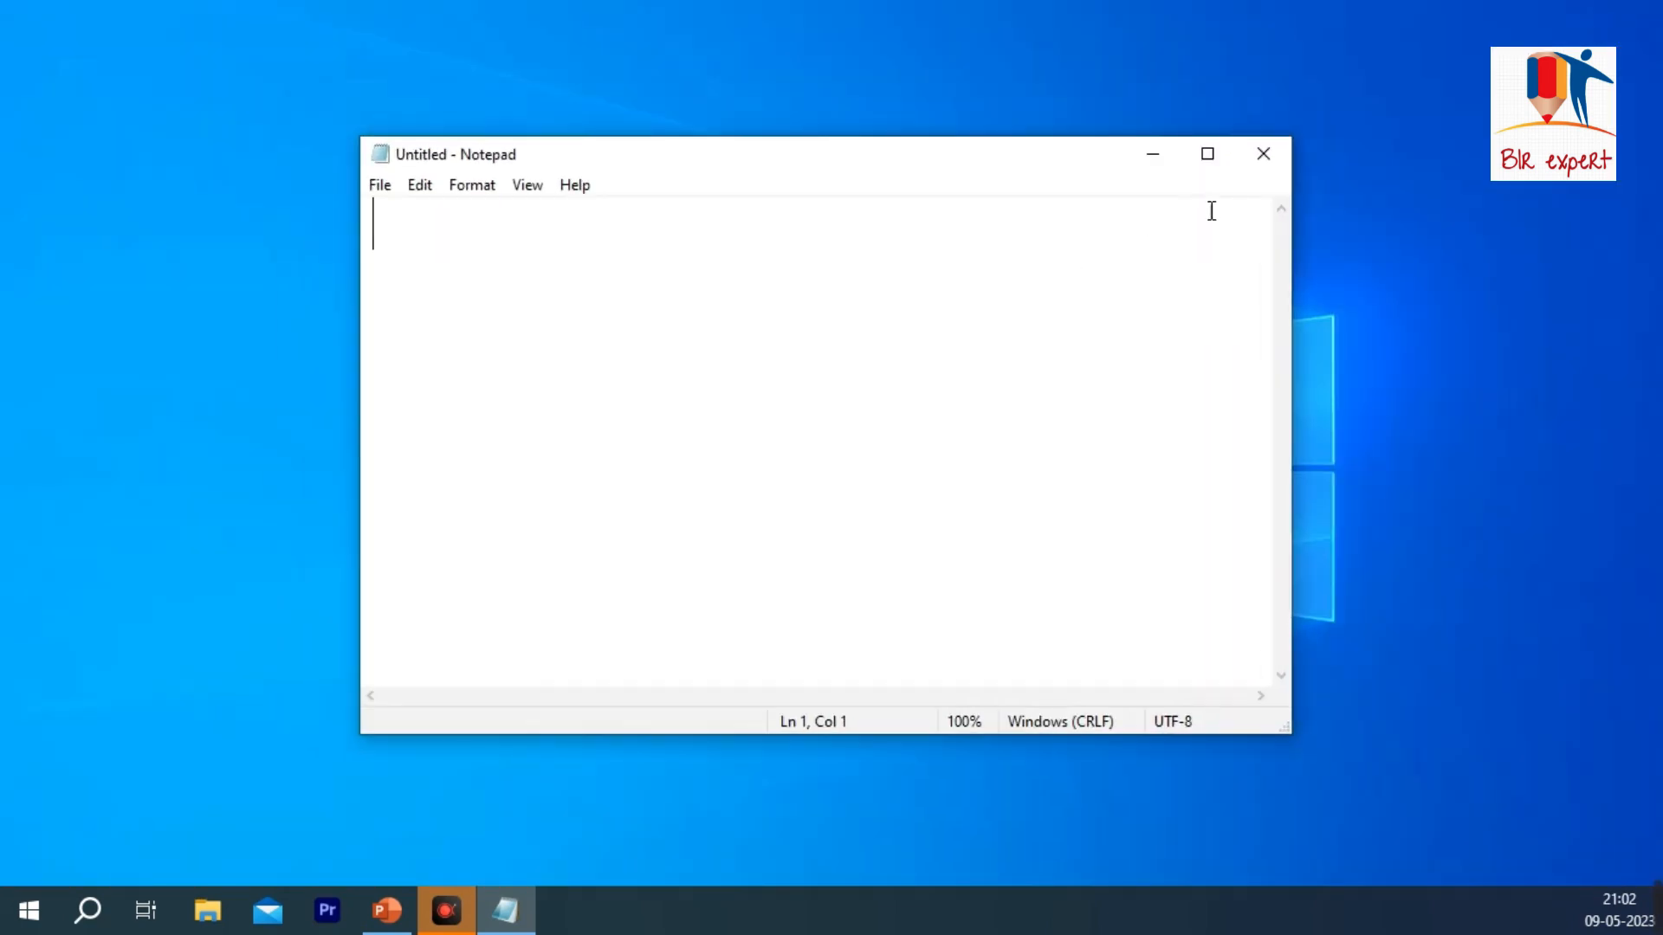
click(1276, 151)
Step: Open a new Notepad window from the desktop shortcut and write COMPUTER IS AN ELECTRONIC DEVICE in it
double_click(681, 195)
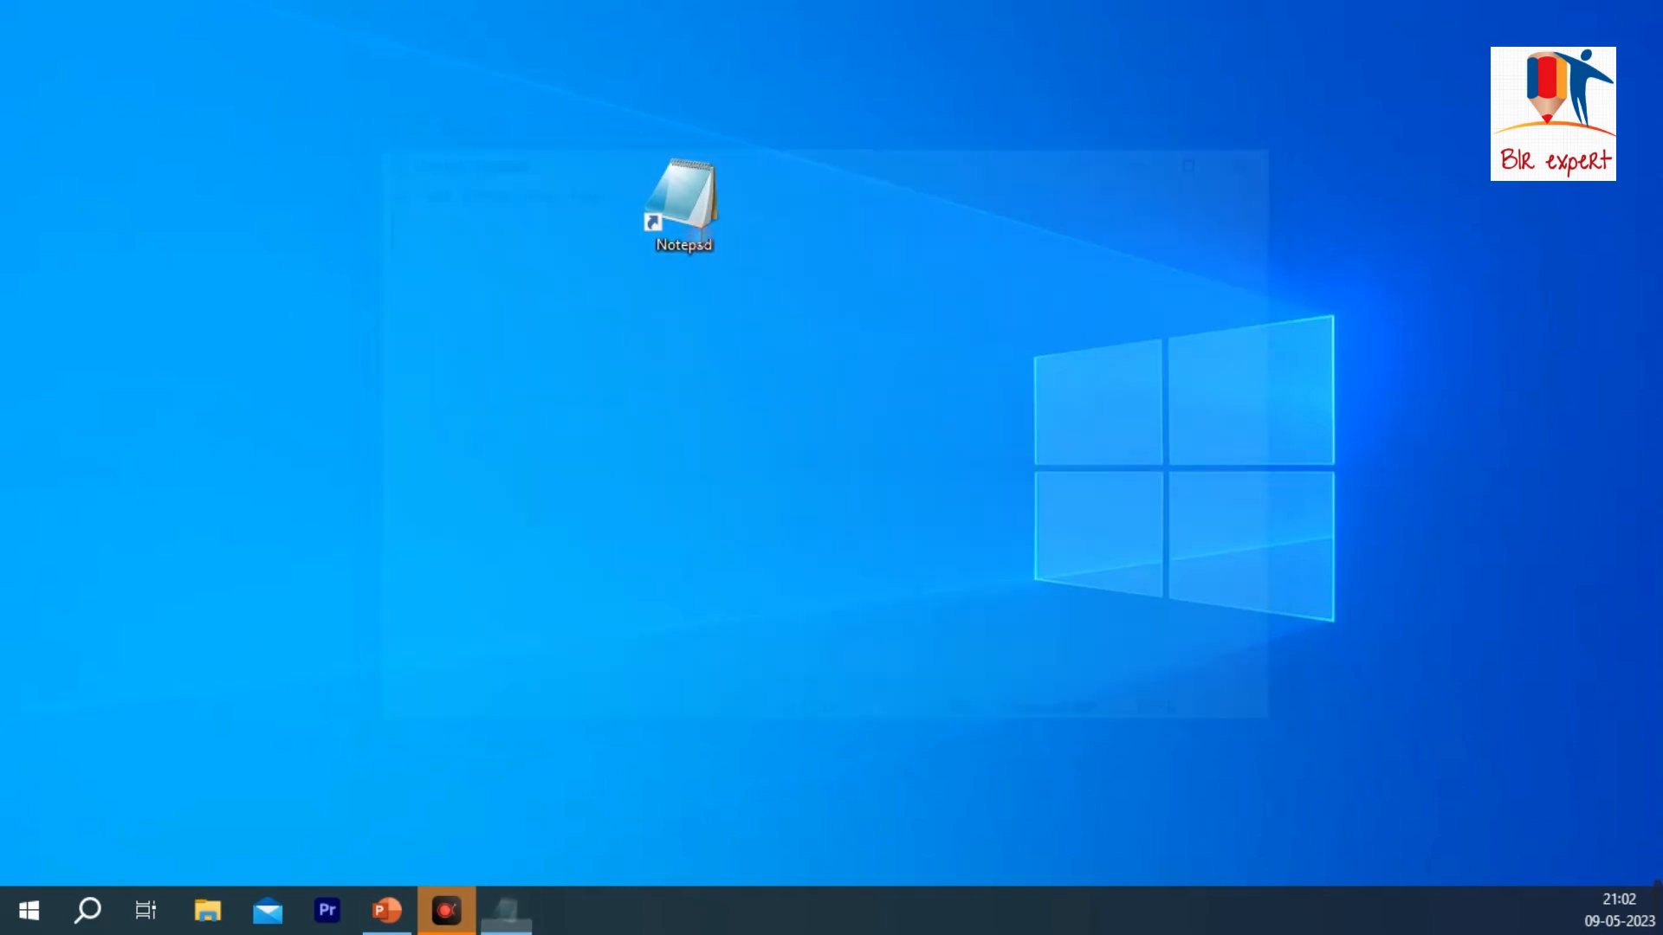
drag(683, 160, 595, 120)
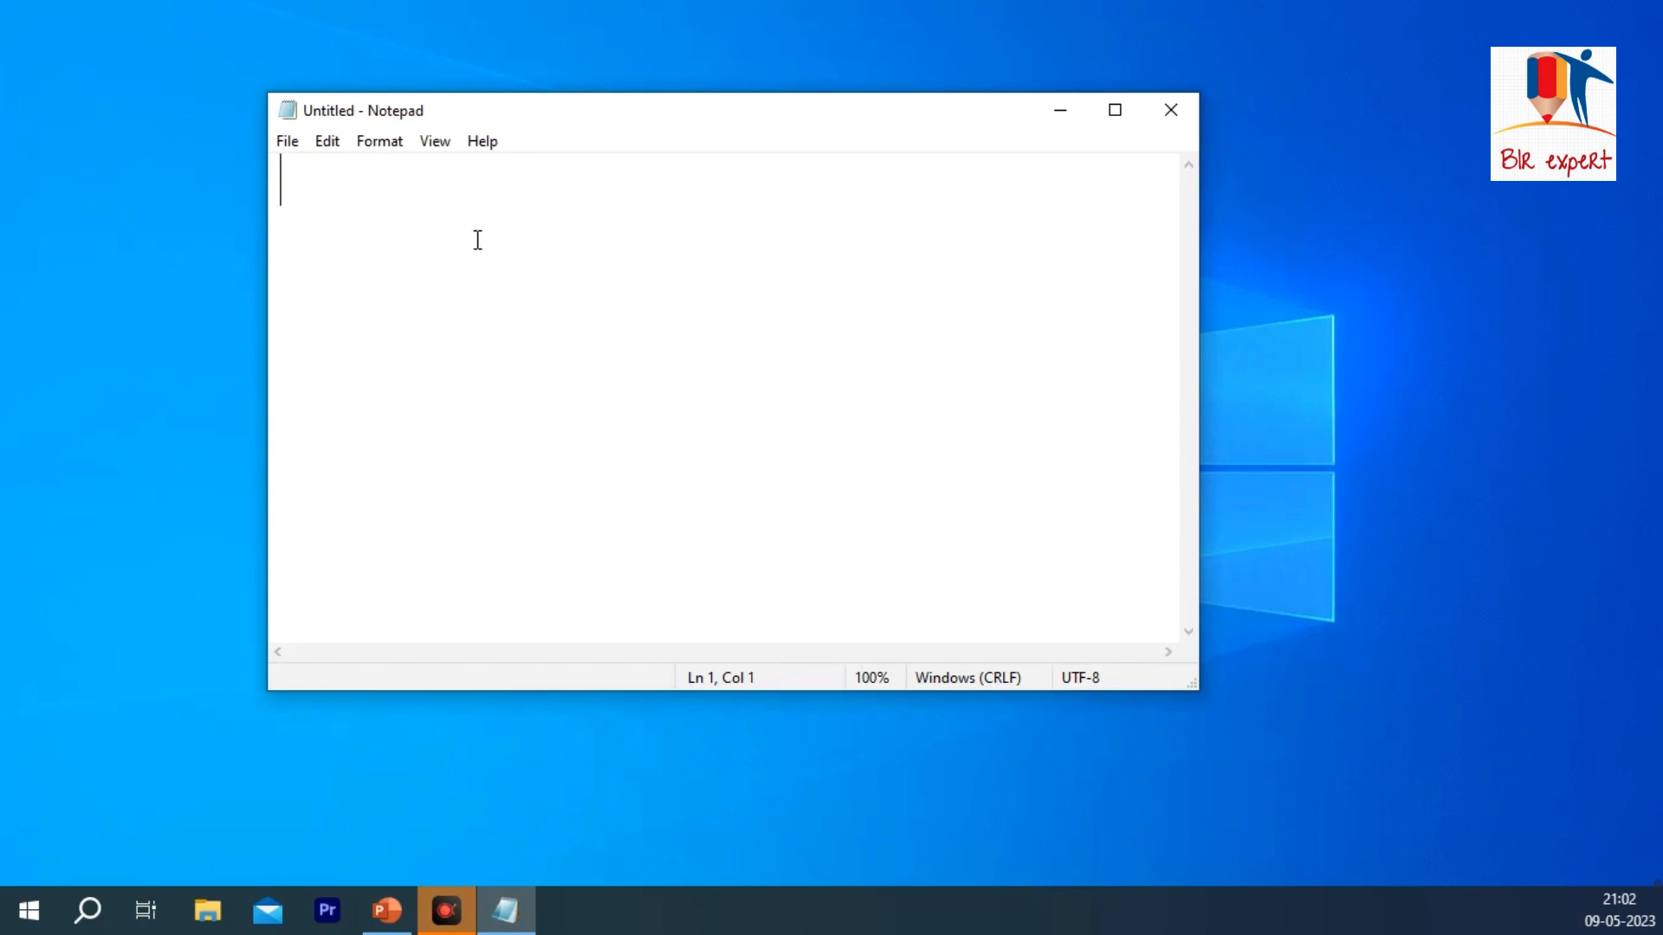
text(COMPUTER ISA)
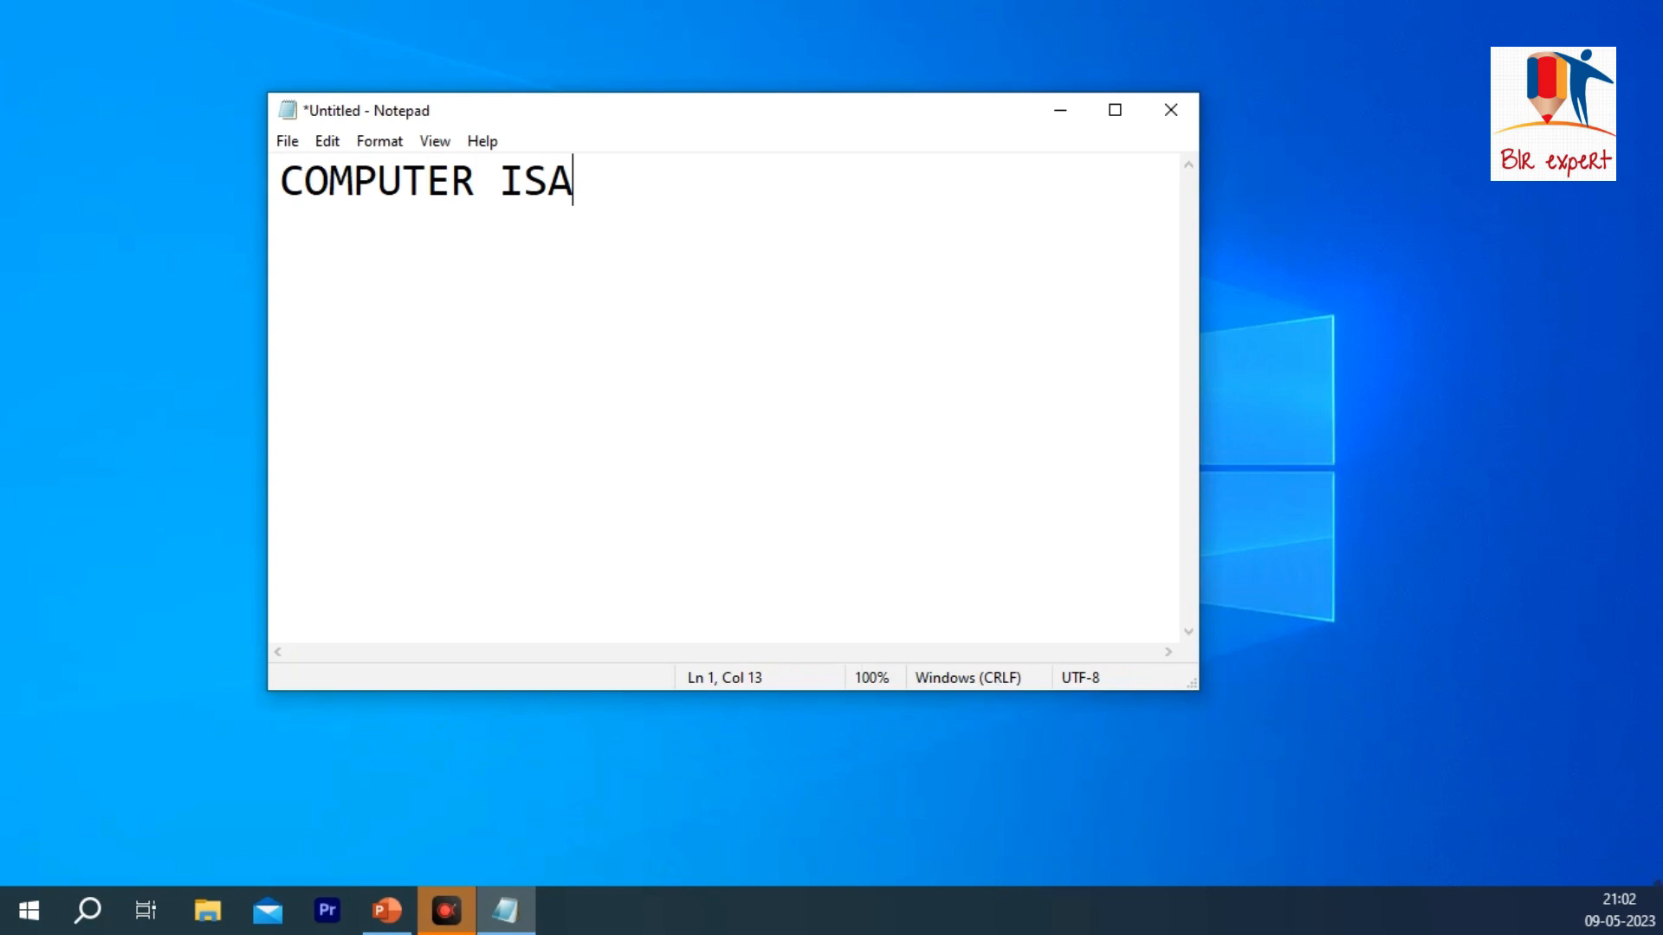
key(BackSpace)
text(AN ELC)
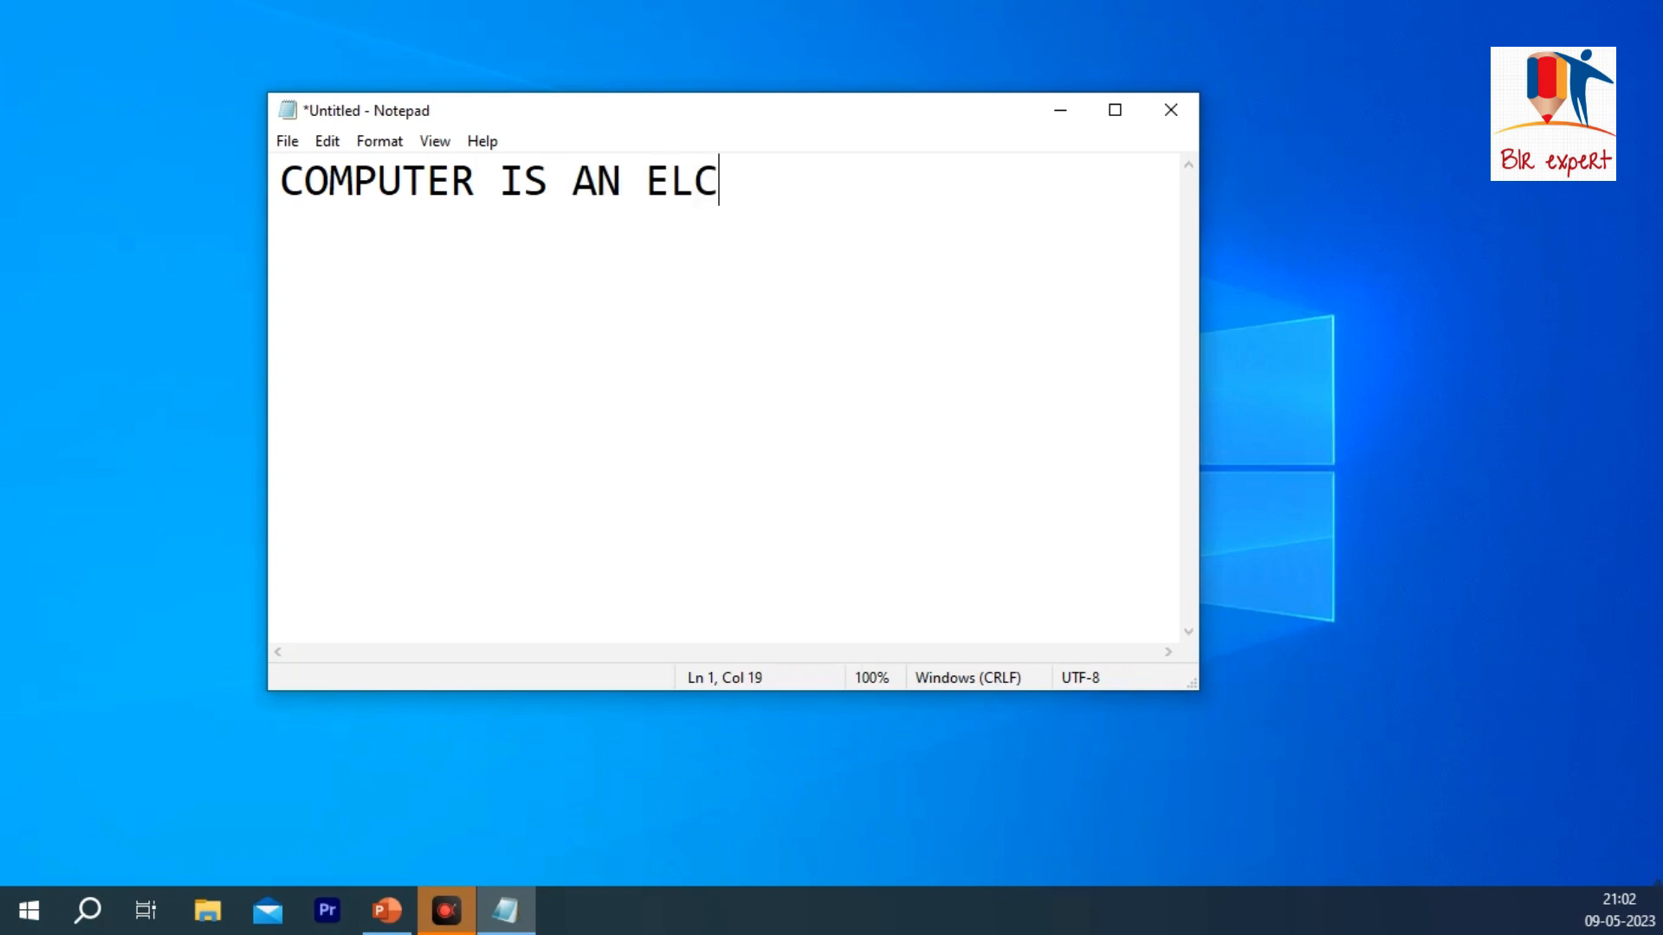
key(BackSpace)
text(ECTRONIC)
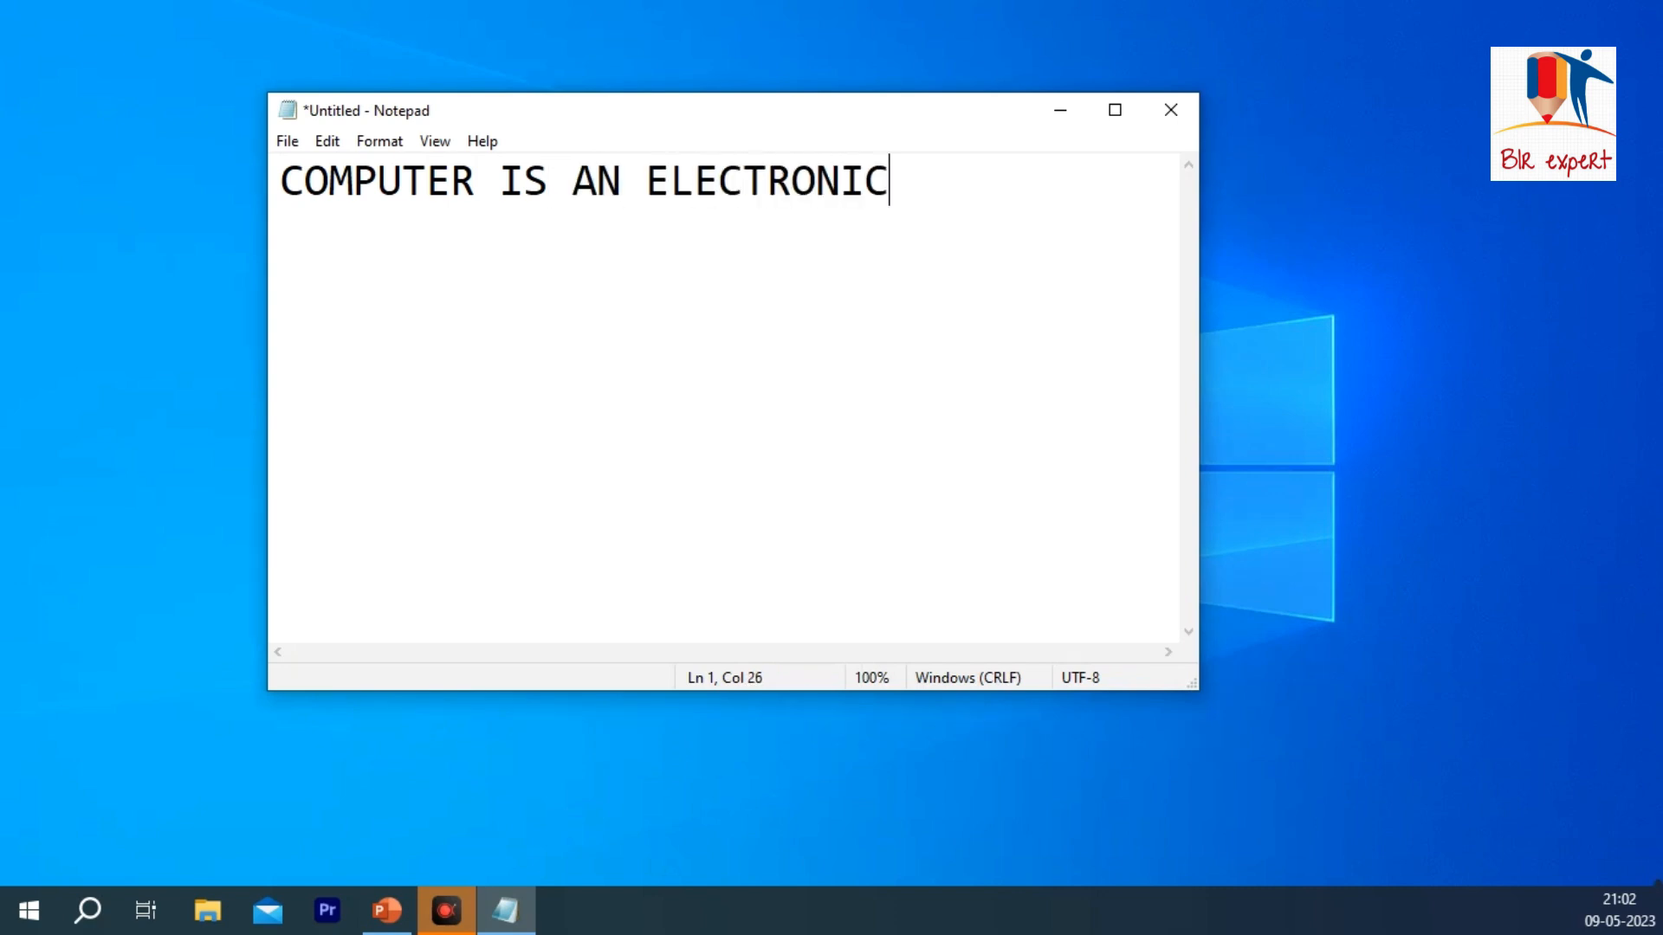
text( DEVICE)
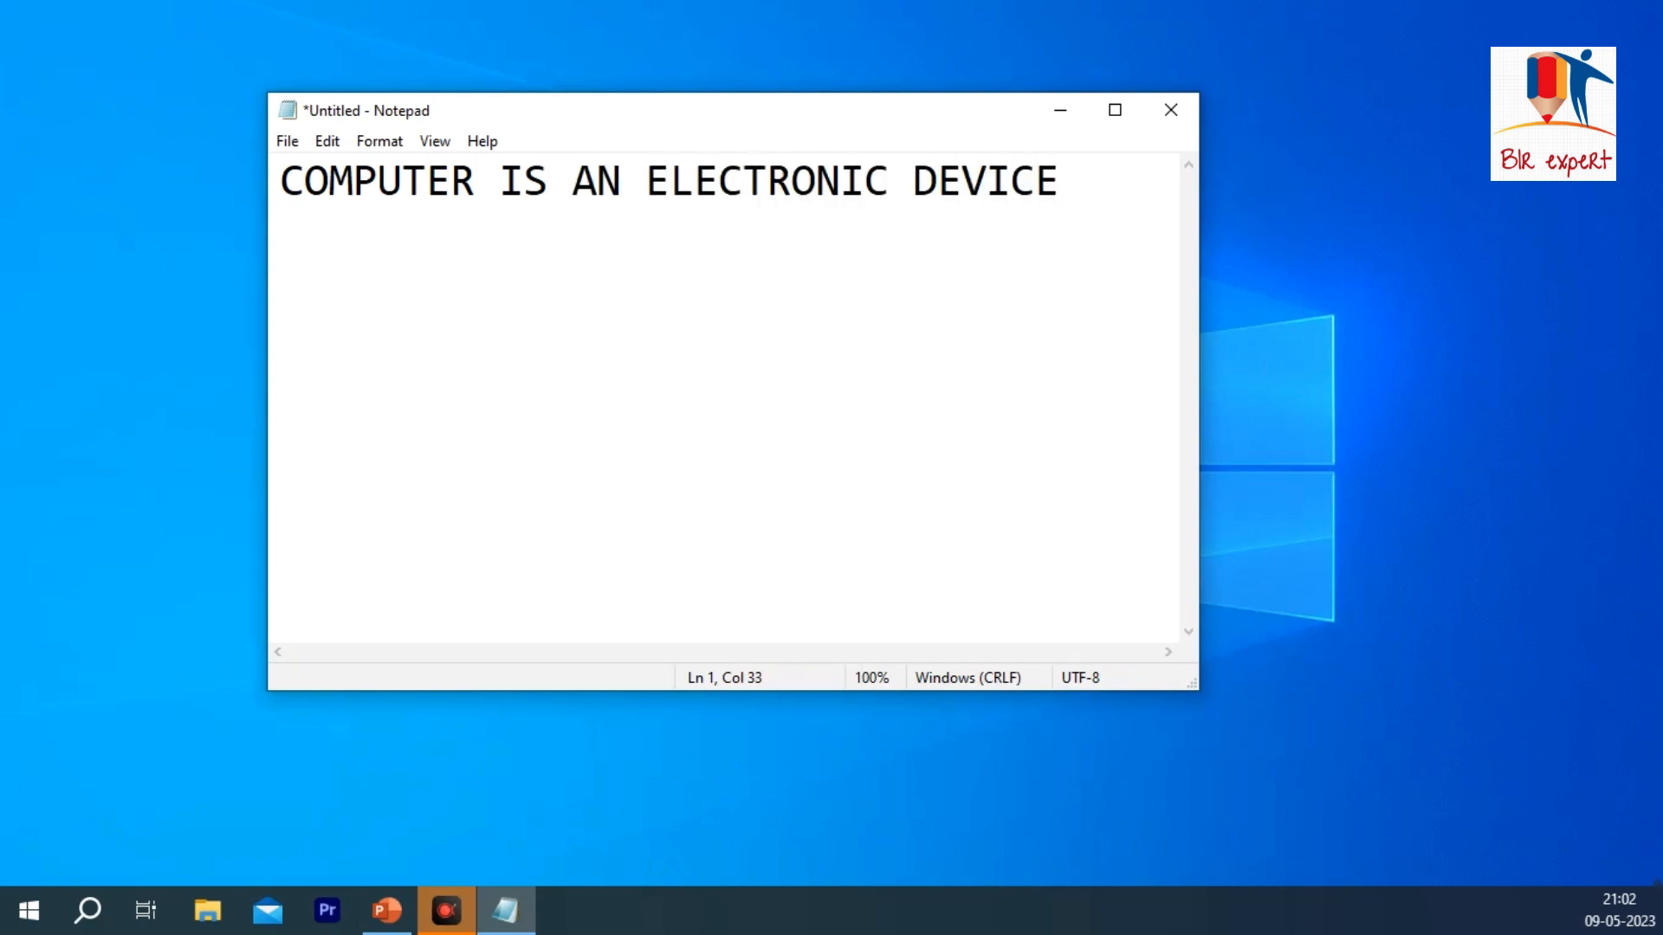
Step: Save the document to the Desktop under the file name BLR EXPERT
click(282, 132)
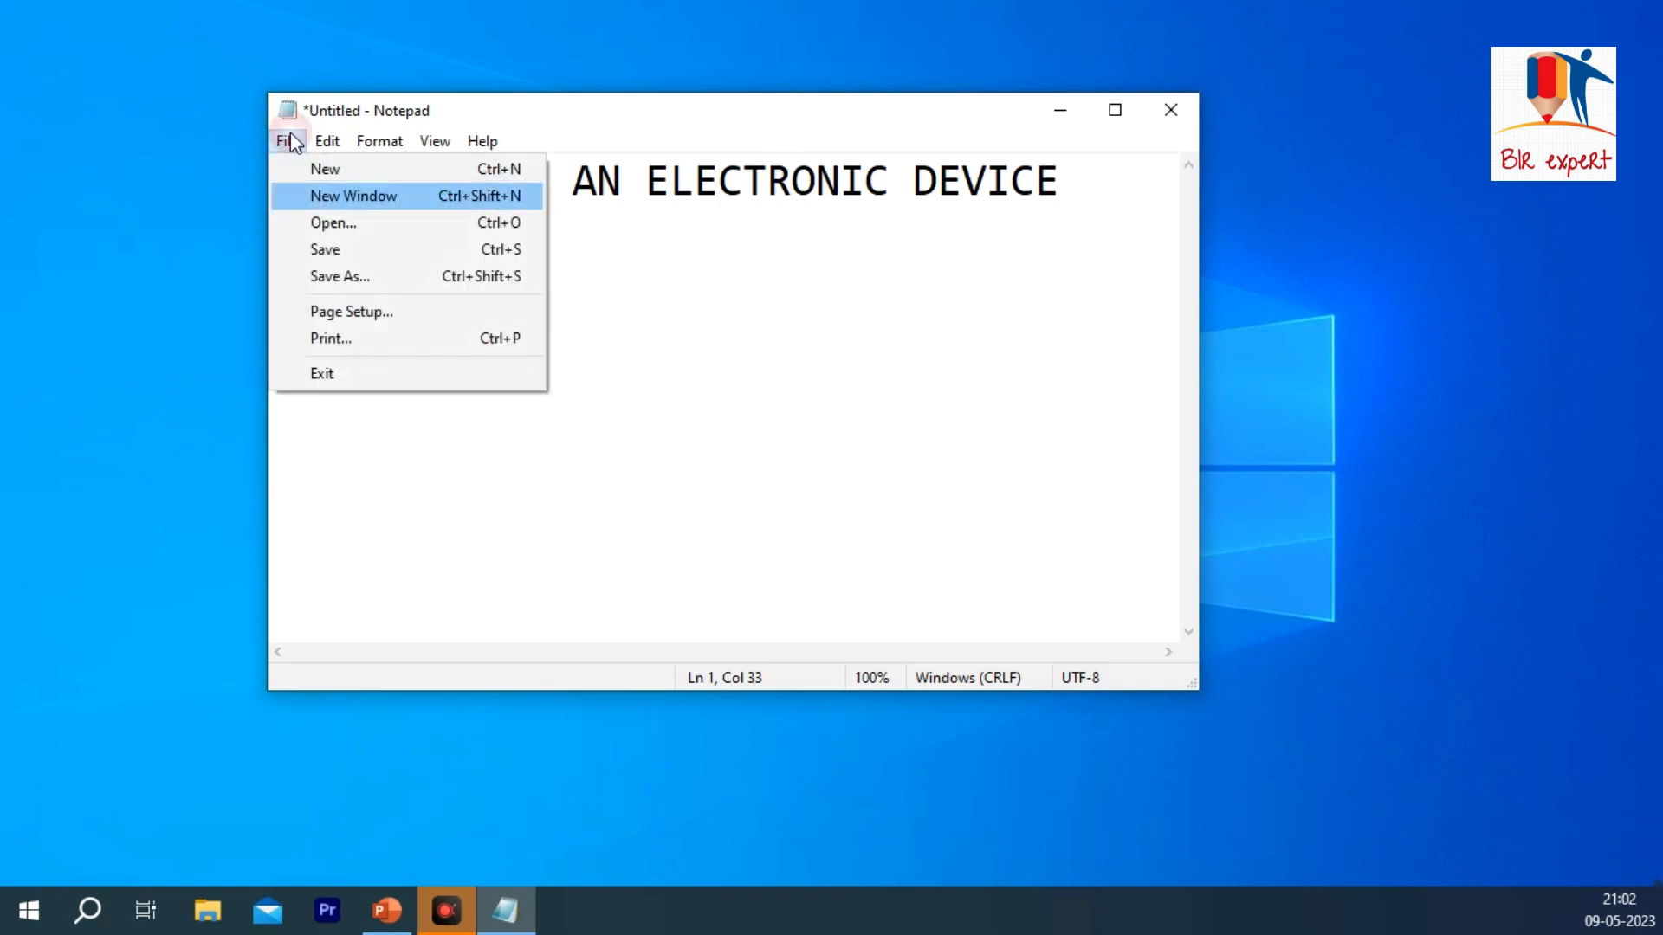
click(347, 268)
scroll(388, 363, up, 5)
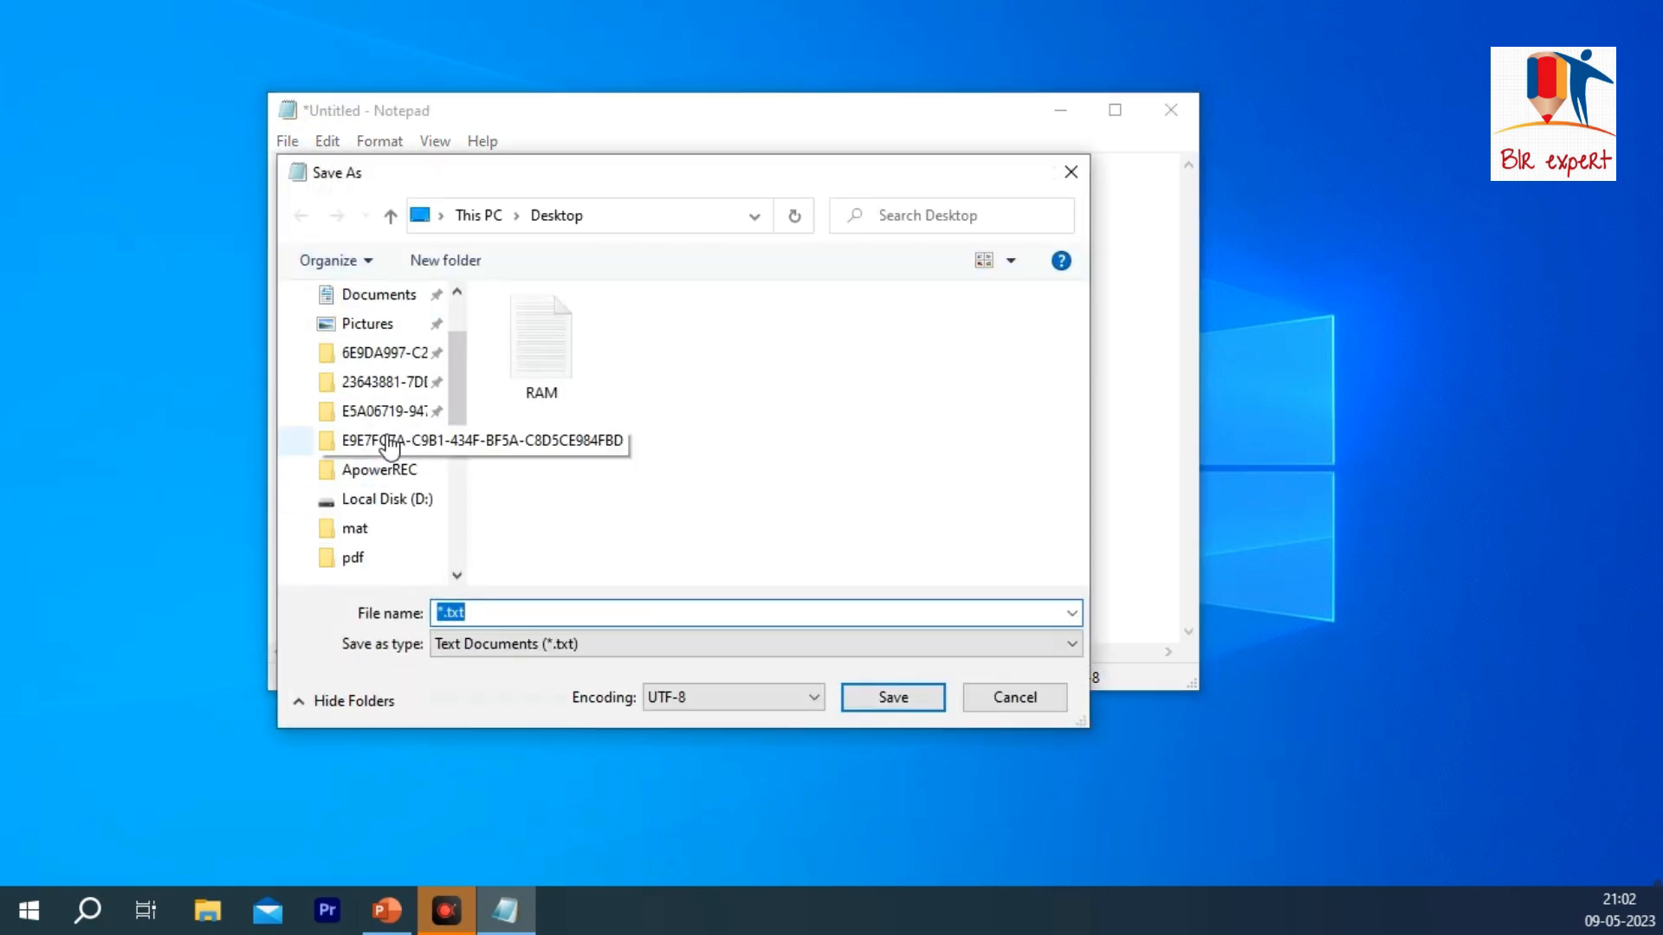
click(387, 346)
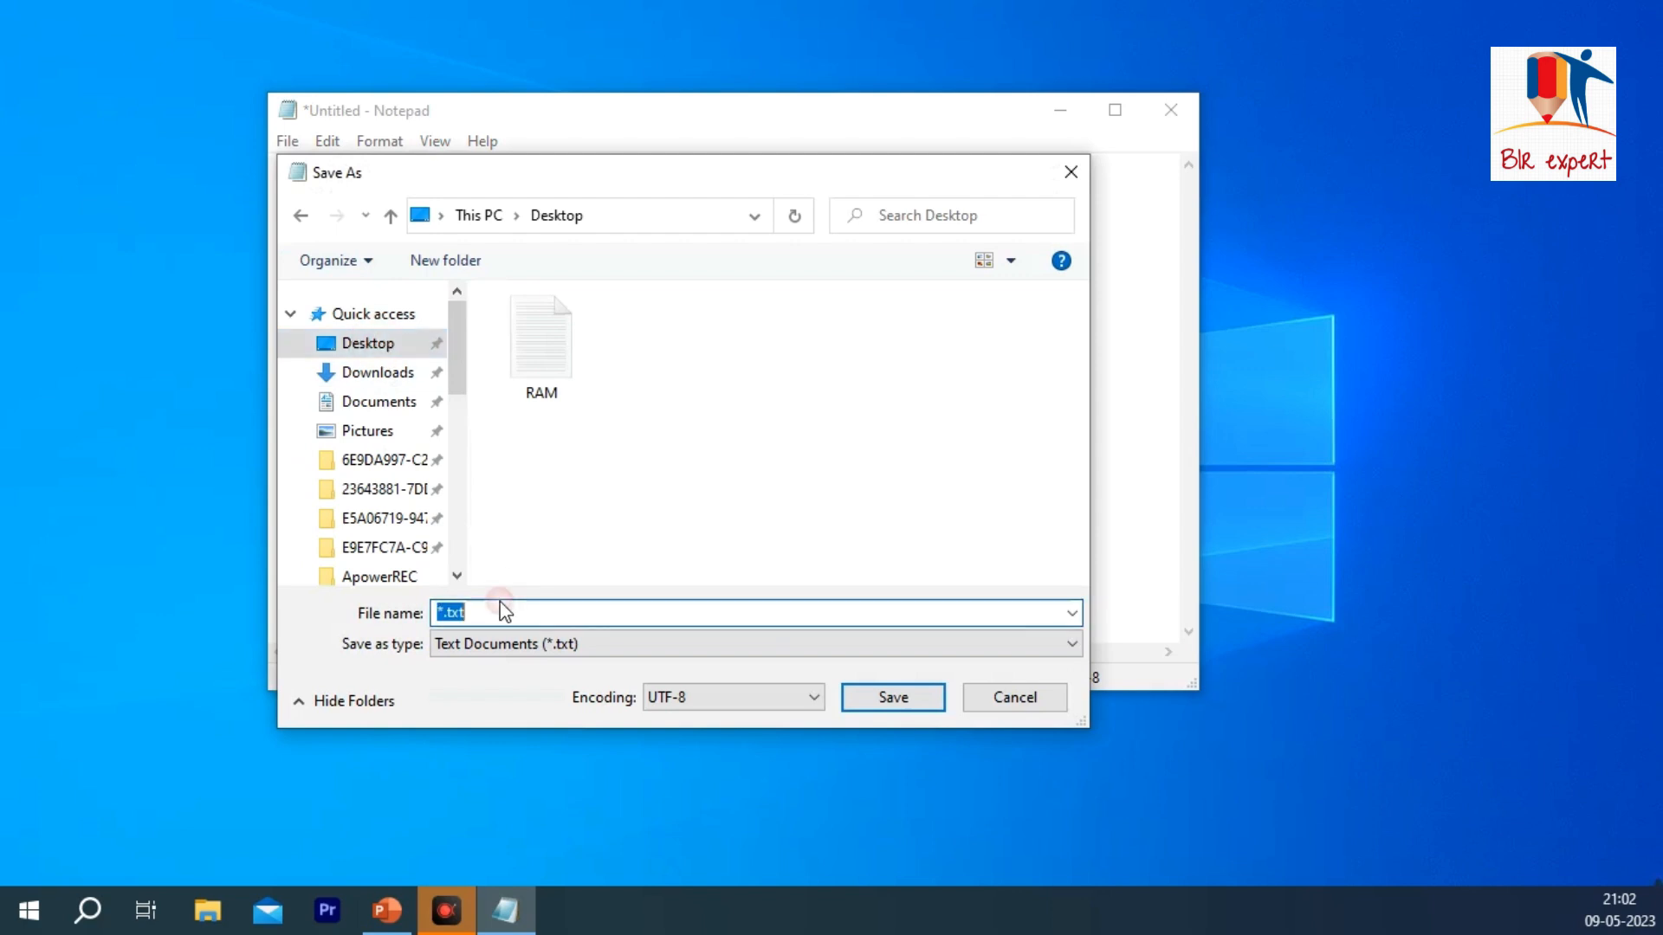
text(B)
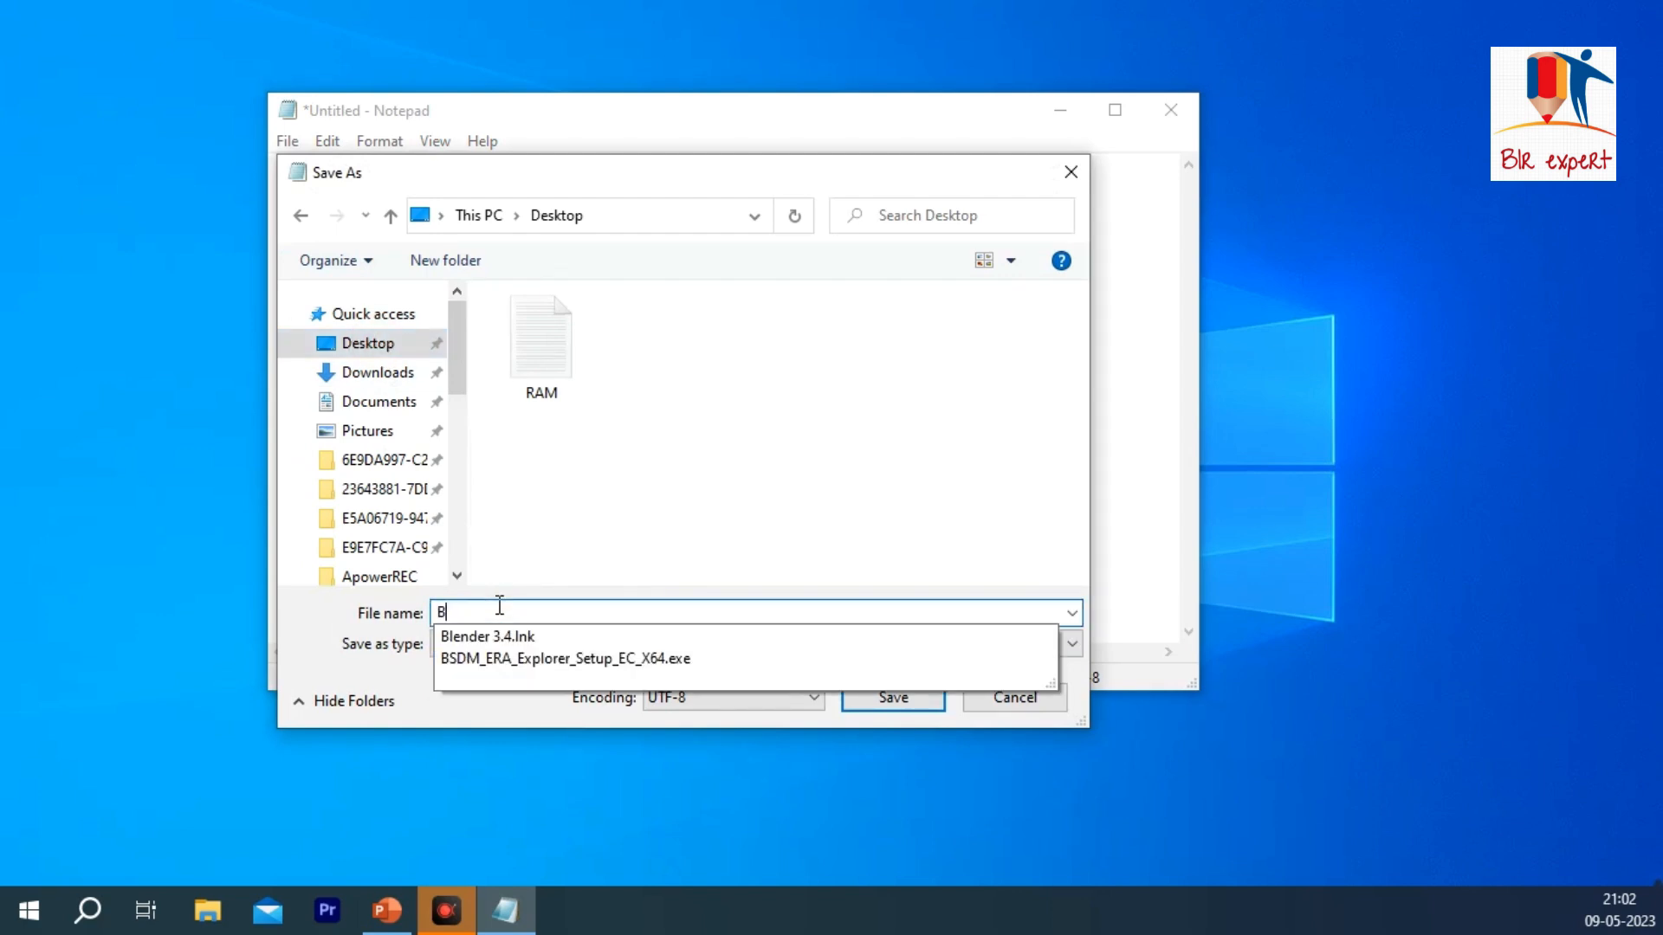
text(LR EXPERT)
key(Return)
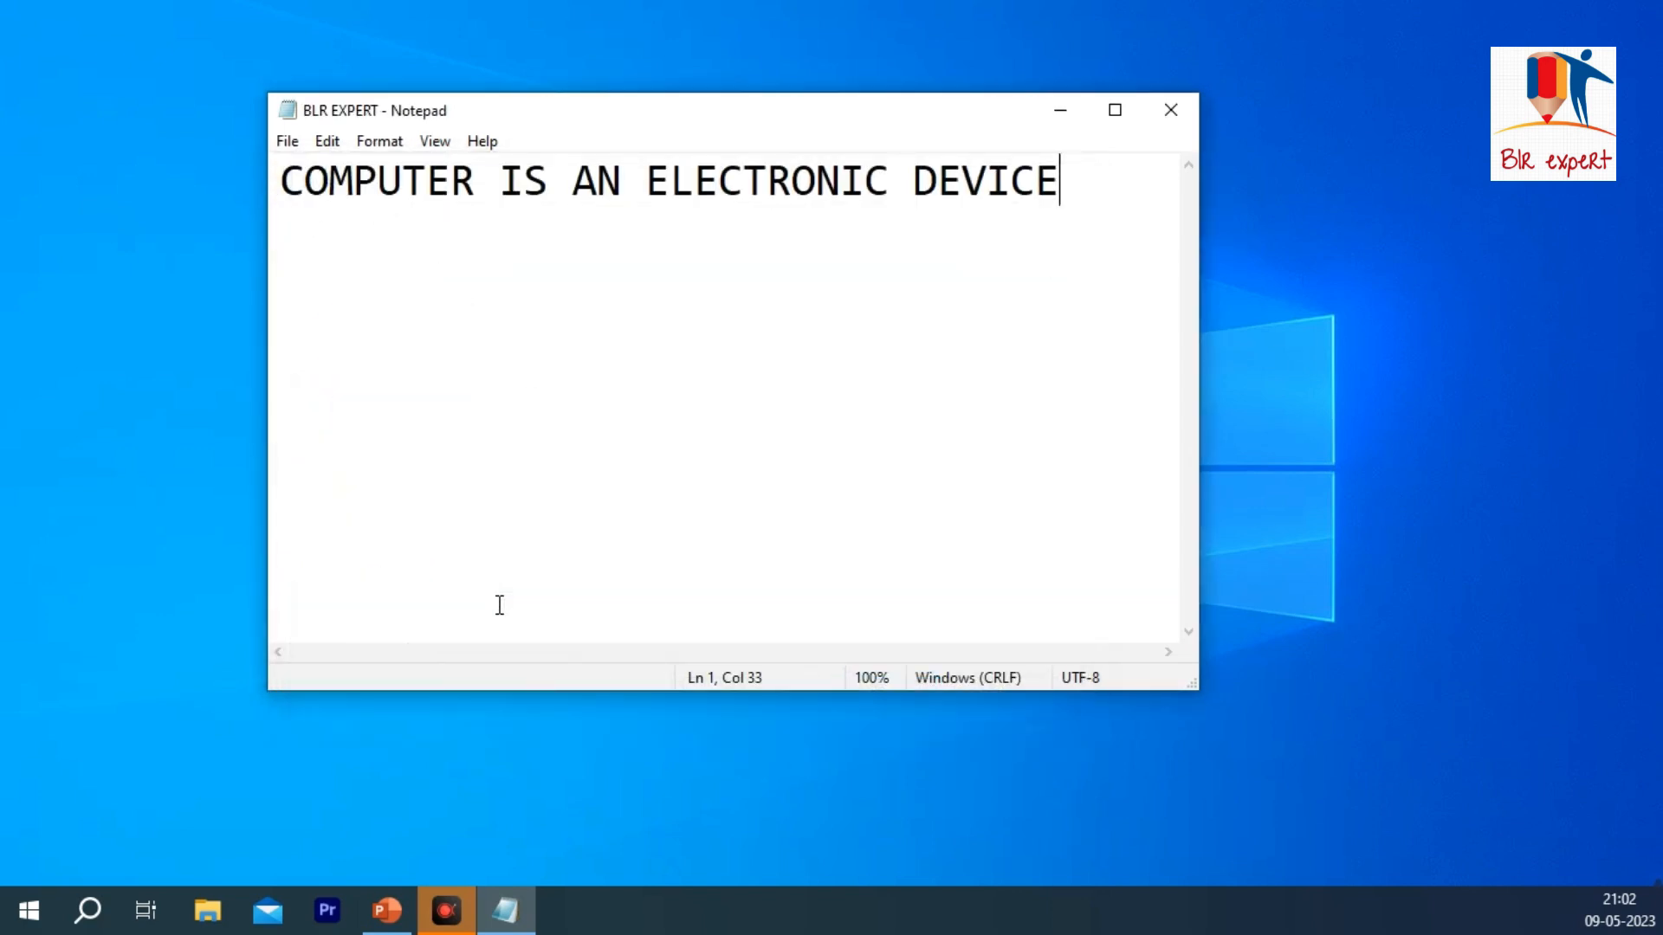
Step: Minimize the document window and move the BLR EXPERT file icon up near the Notepad shortcut on the desktop
click(1073, 121)
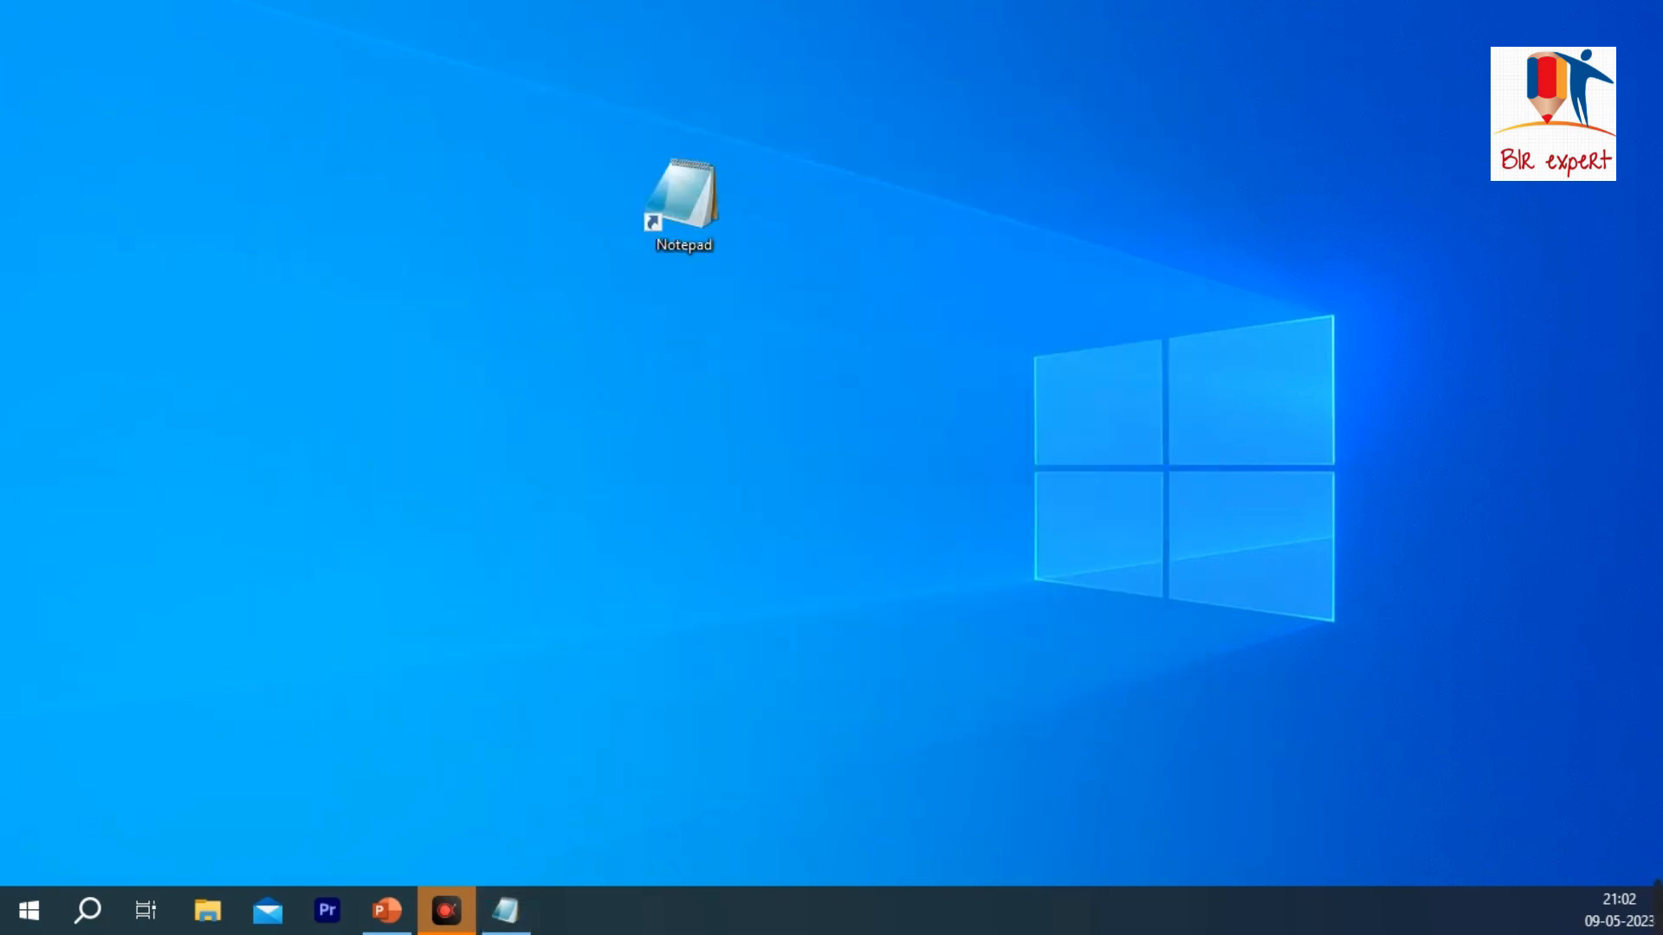
drag(227, 667, 420, 272)
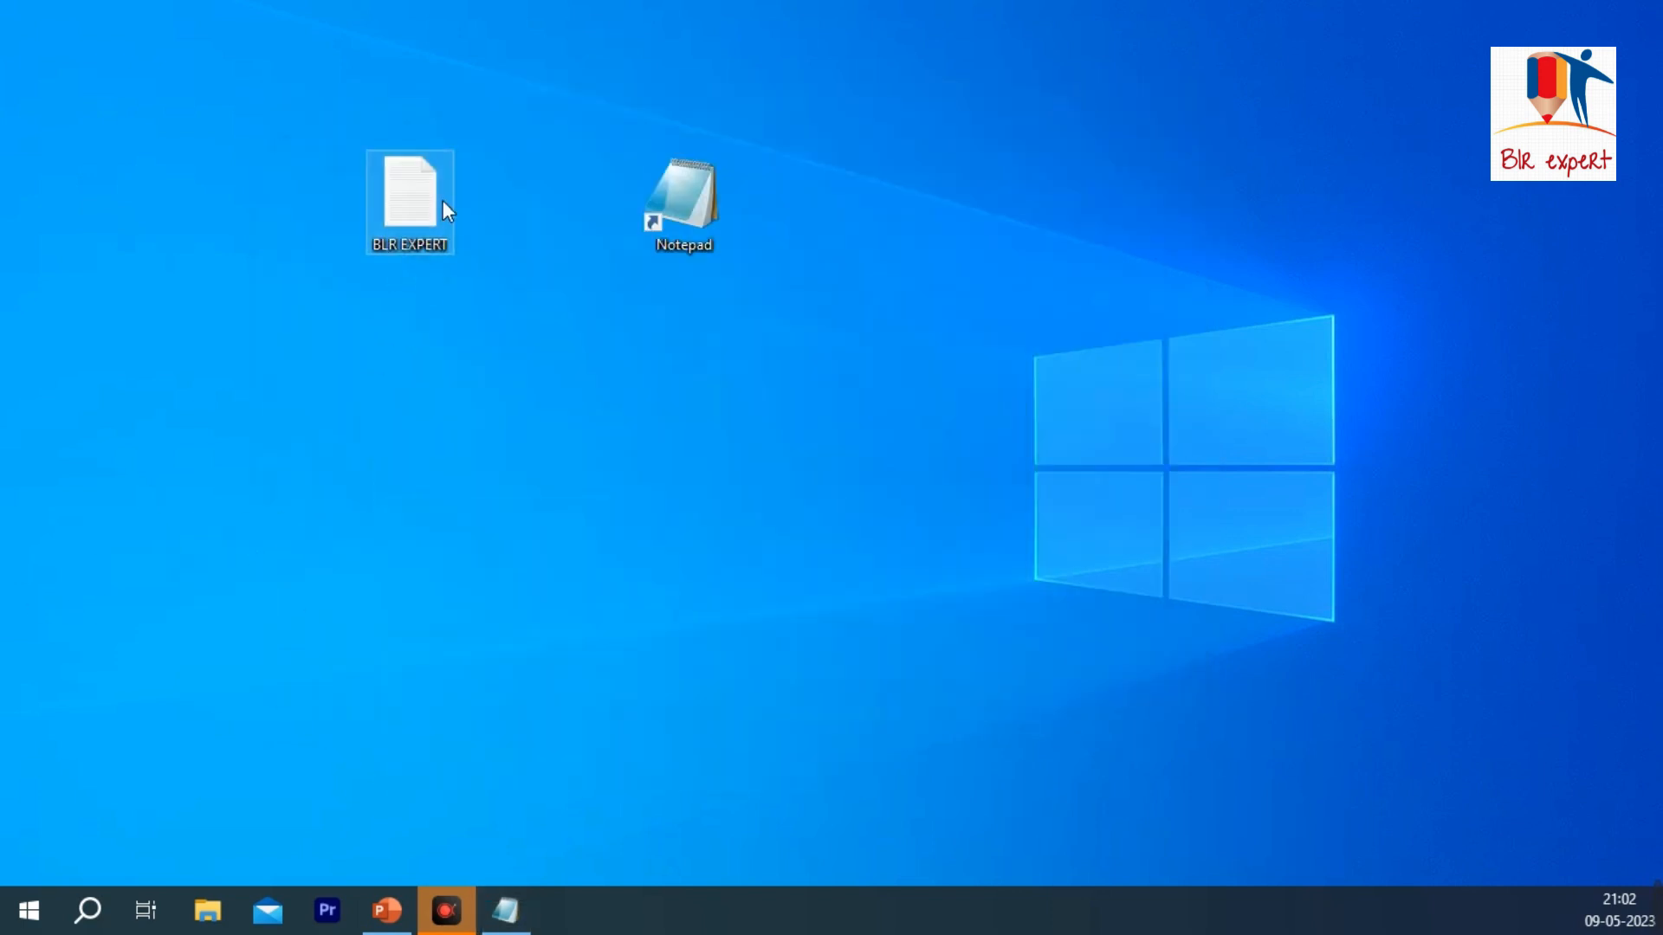
Step: Open and close a blank Notepad window from the shortcut, and open the BLR EXPERT file from the desktop
double_click(706, 198)
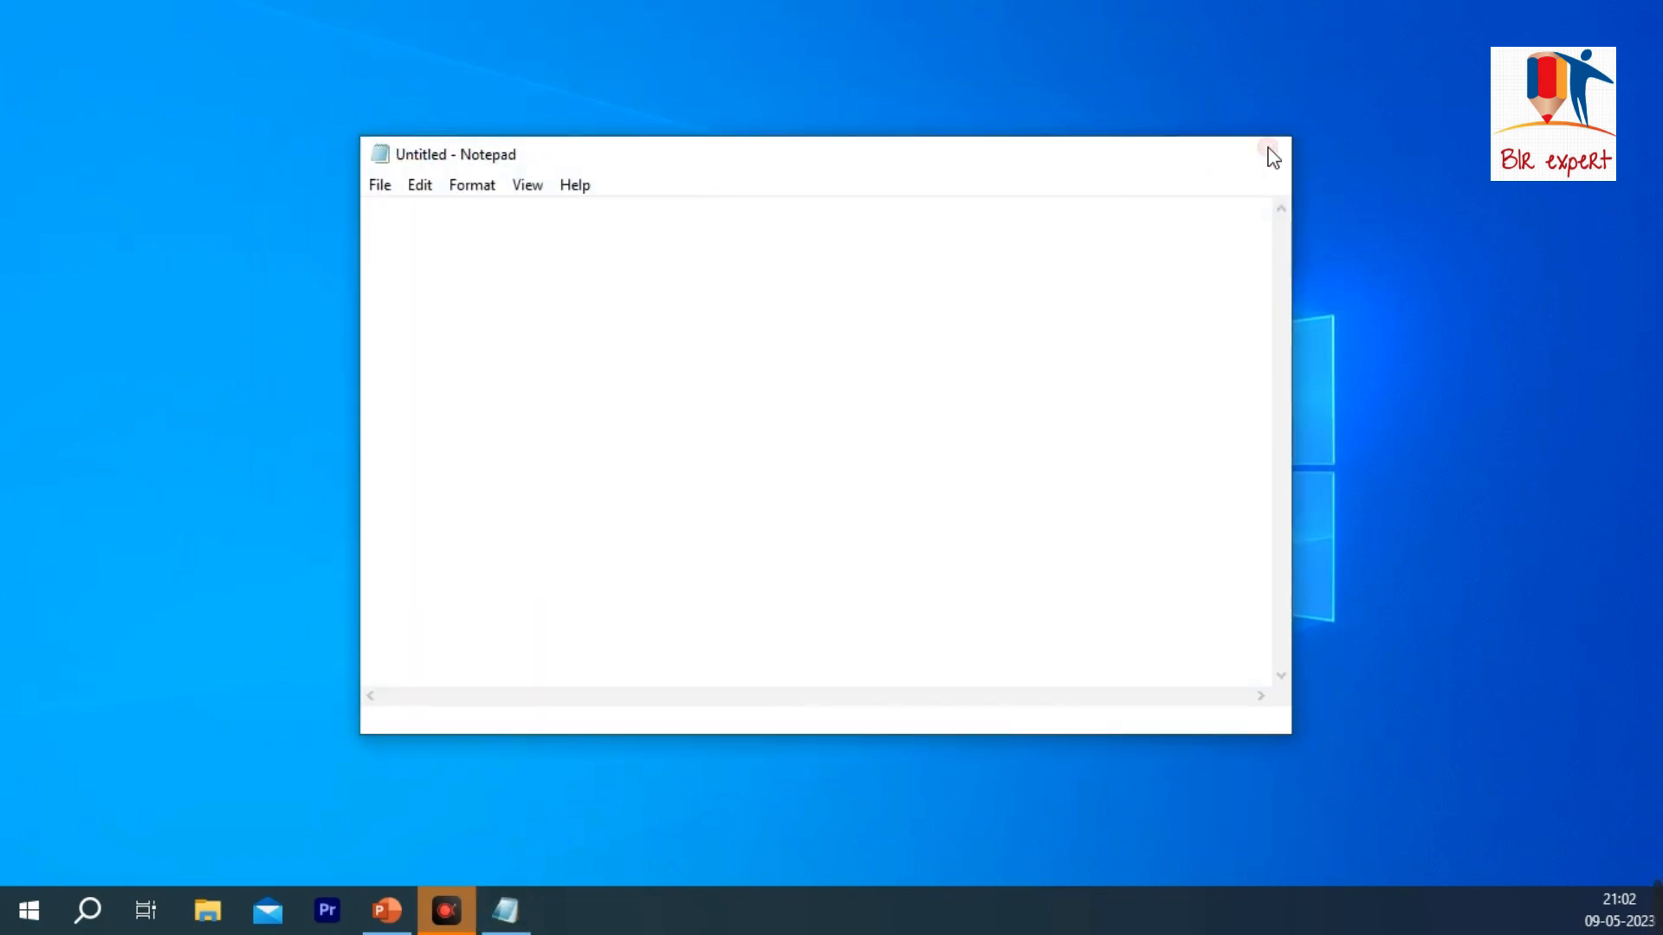
click(1266, 154)
double_click(408, 214)
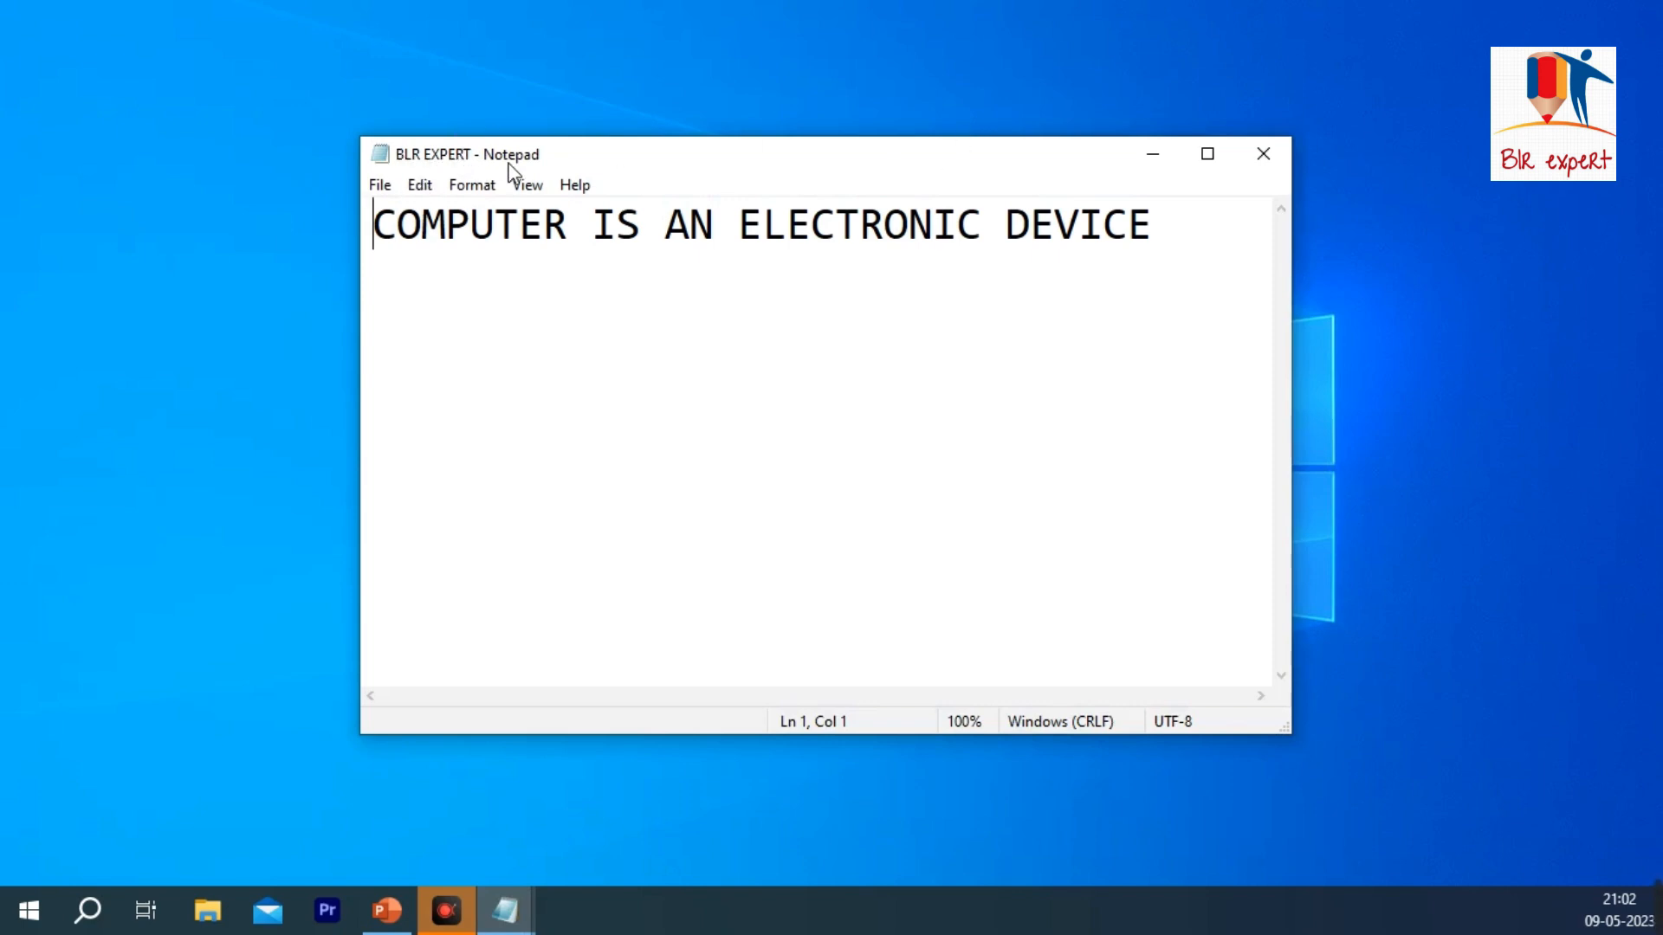
Step: Start a new blank document in the Notepad window showing BLR EXPERT
click(375, 185)
click(375, 186)
click(378, 185)
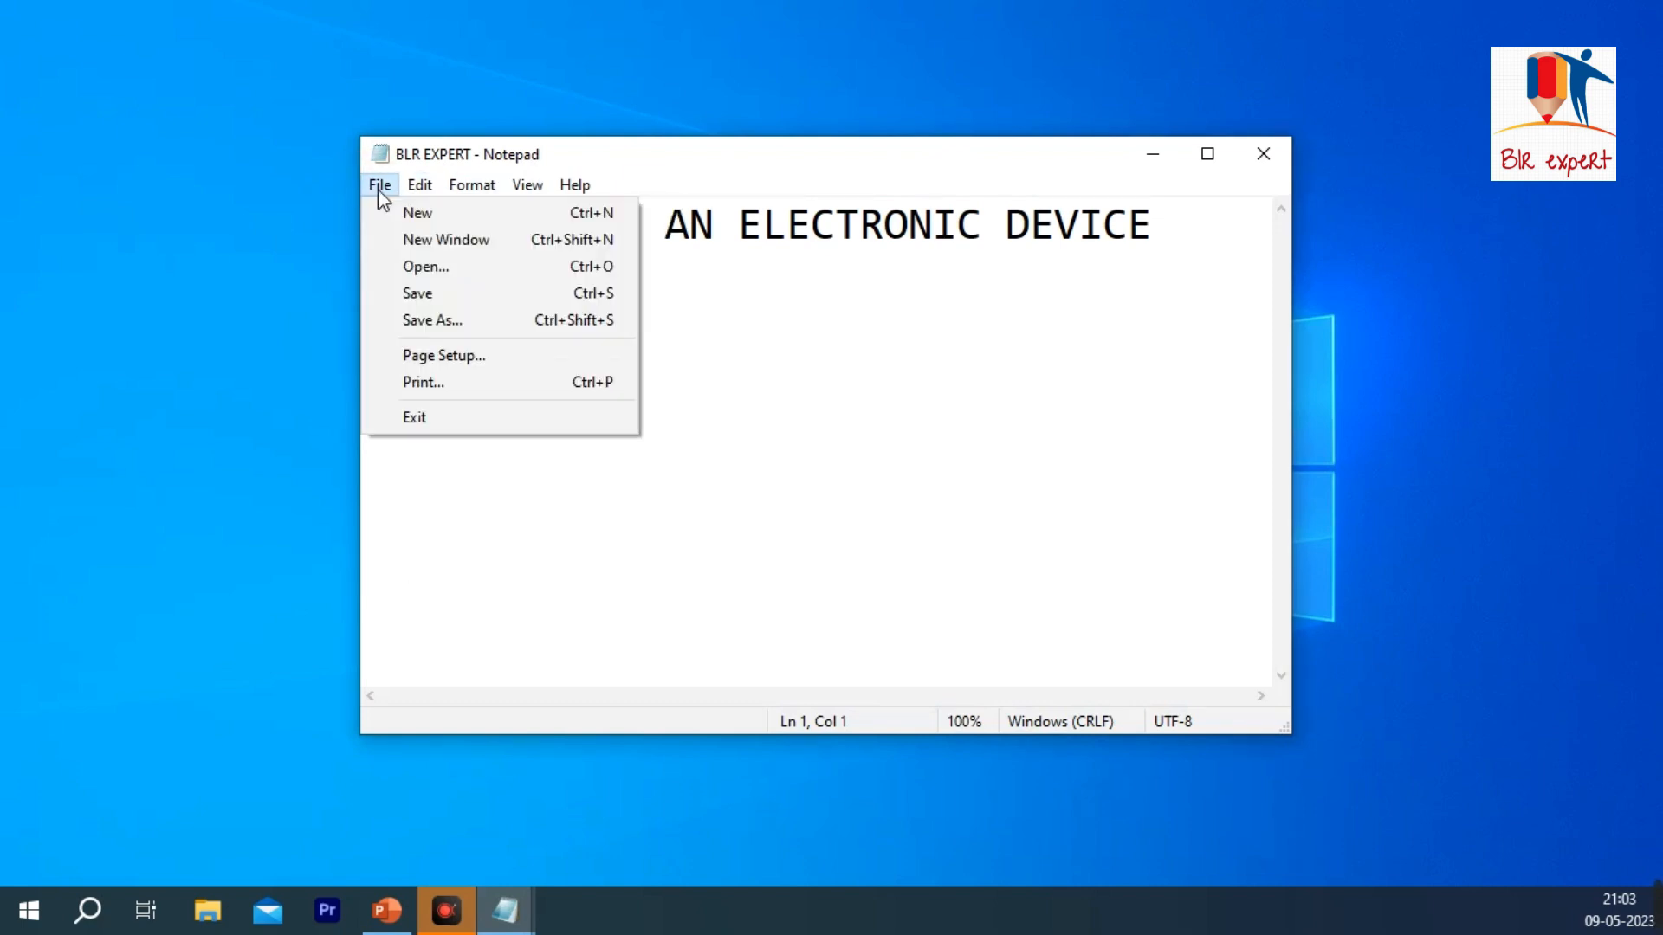
click(458, 217)
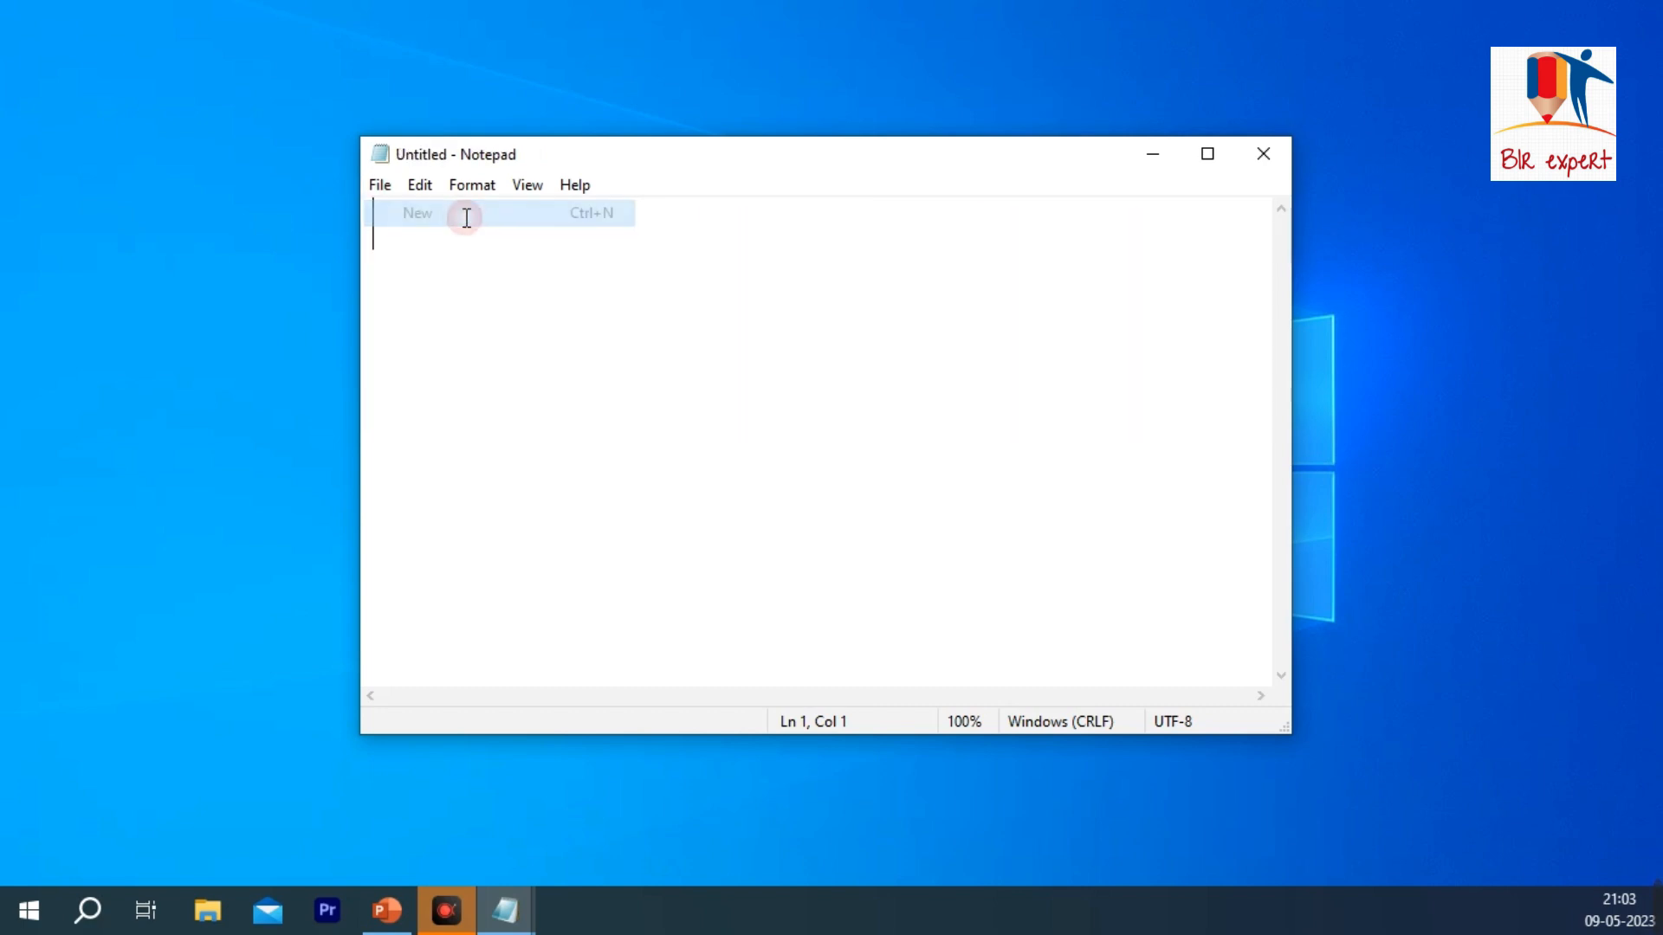
Step: Open a second Notepad window with the New Window command, move it over the first one, and close it
click(380, 186)
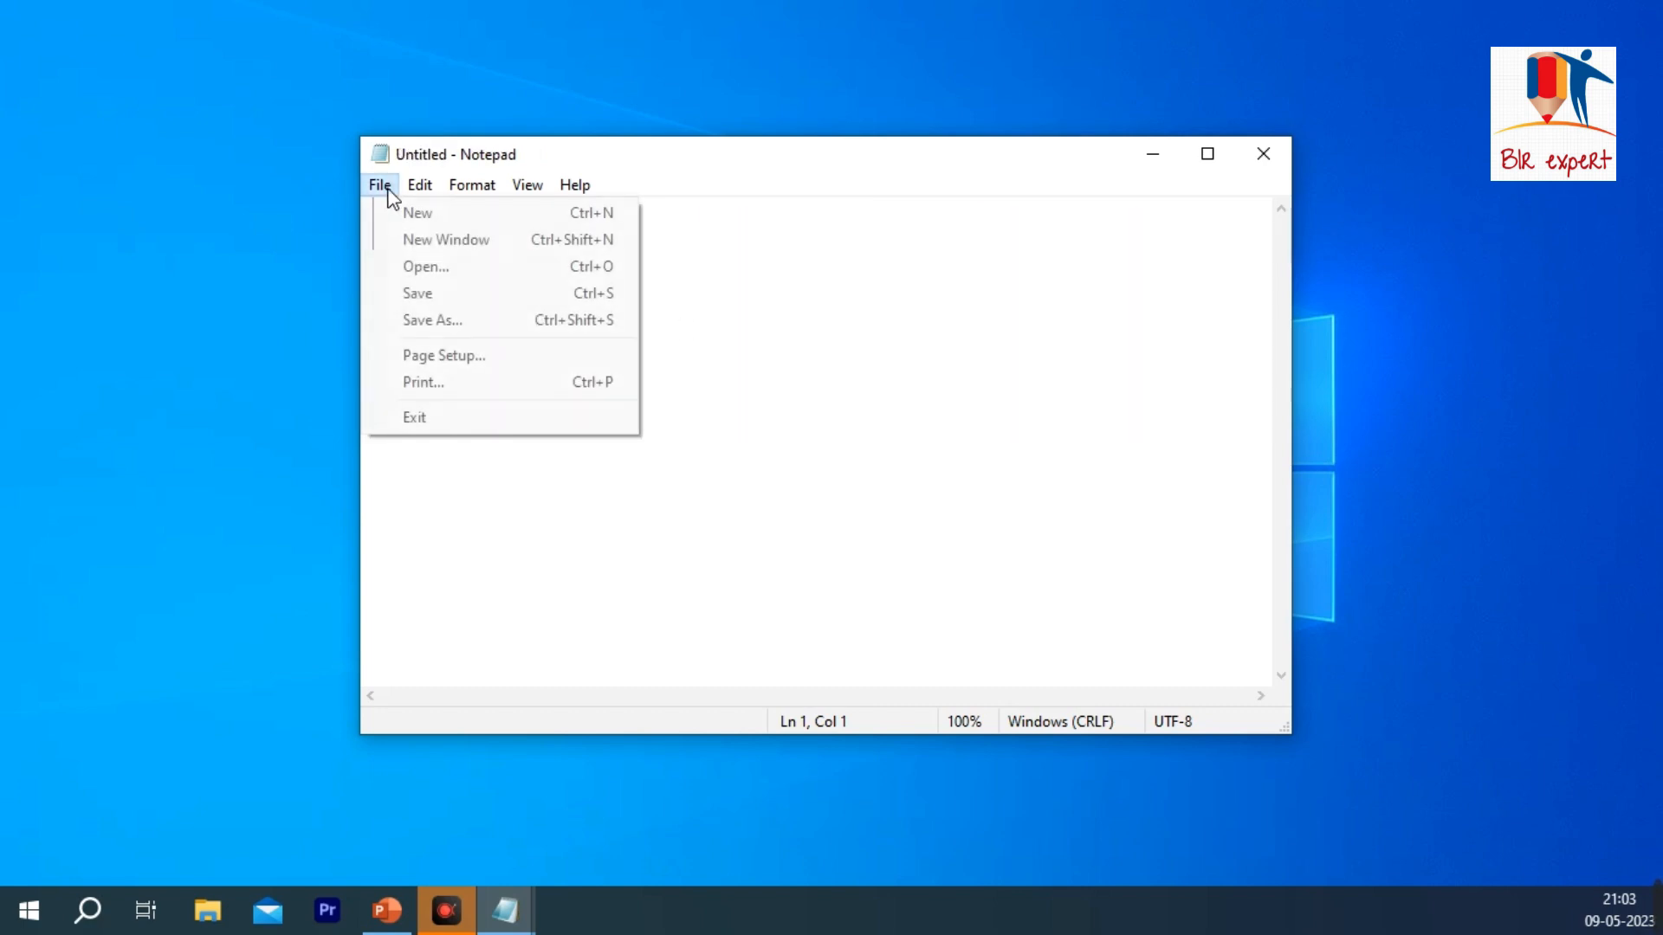
click(445, 239)
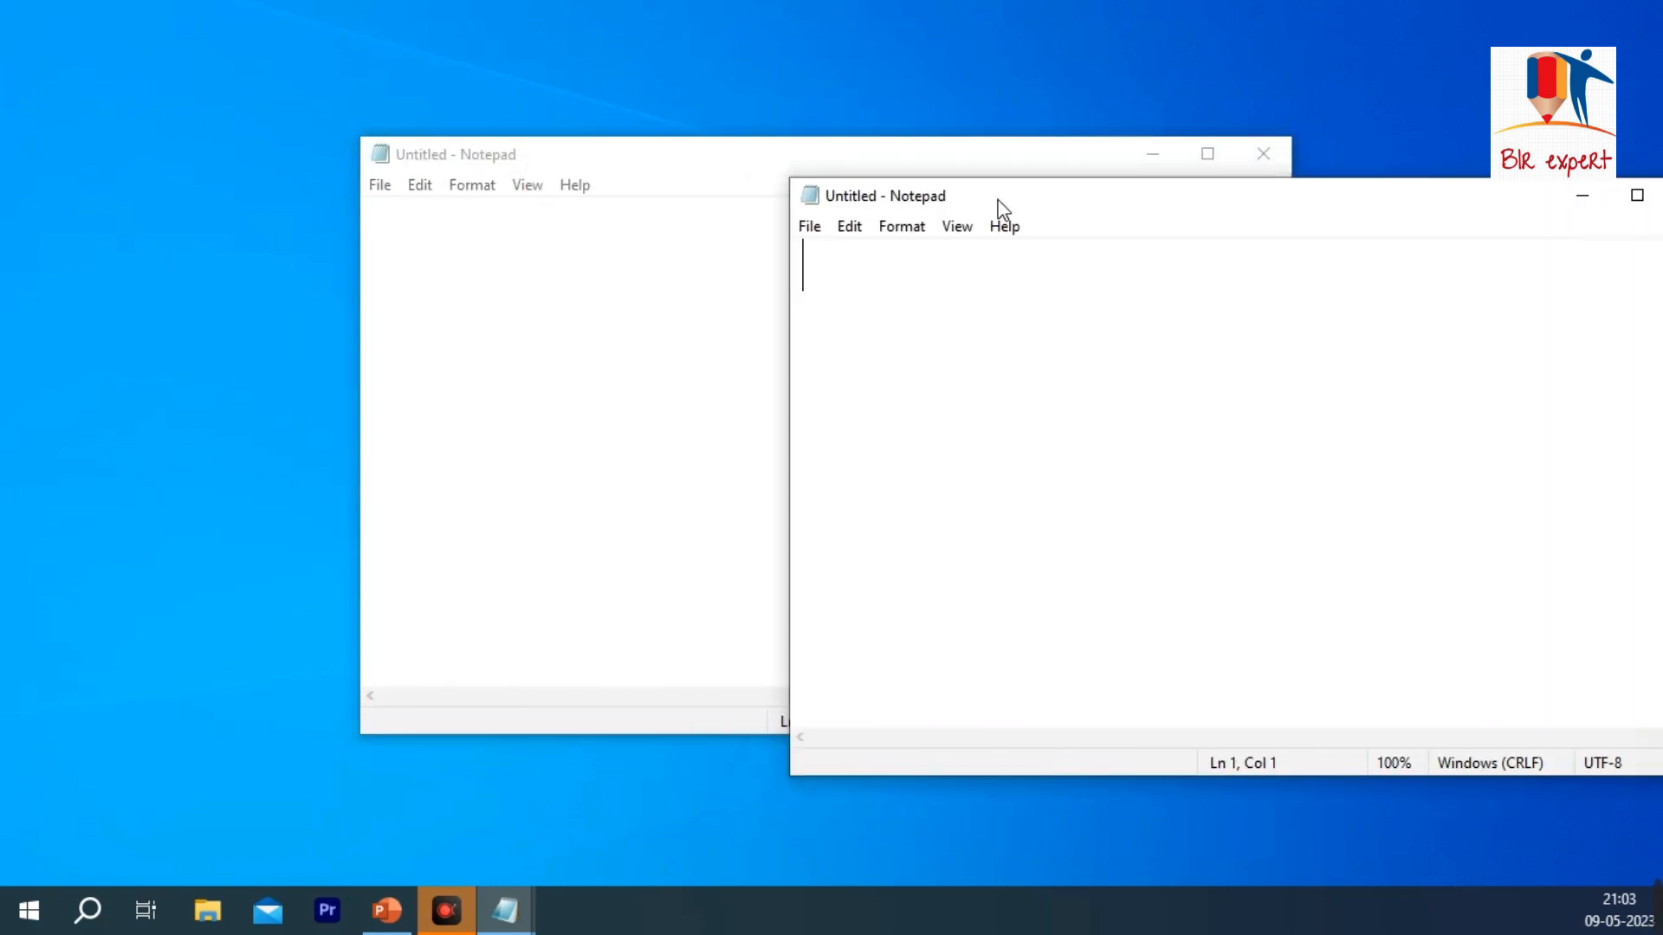
drag(1221, 202, 816, 179)
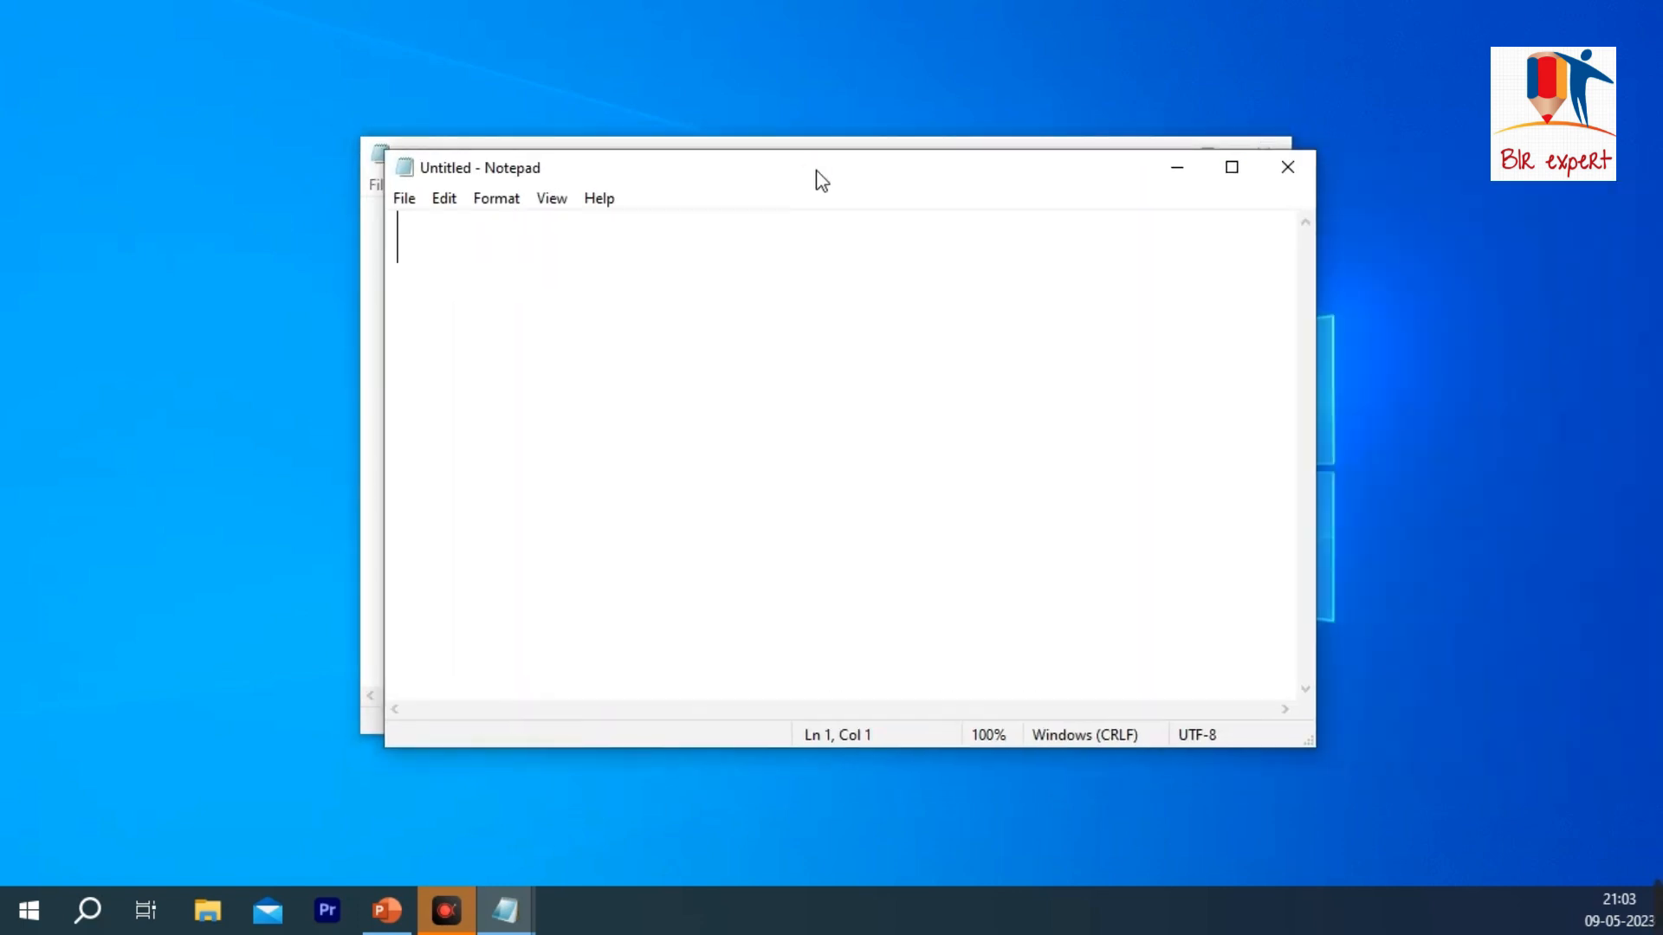
click(1291, 178)
Step: Open the BLR EXPERT text file from the Desktop in the current Notepad window
click(382, 189)
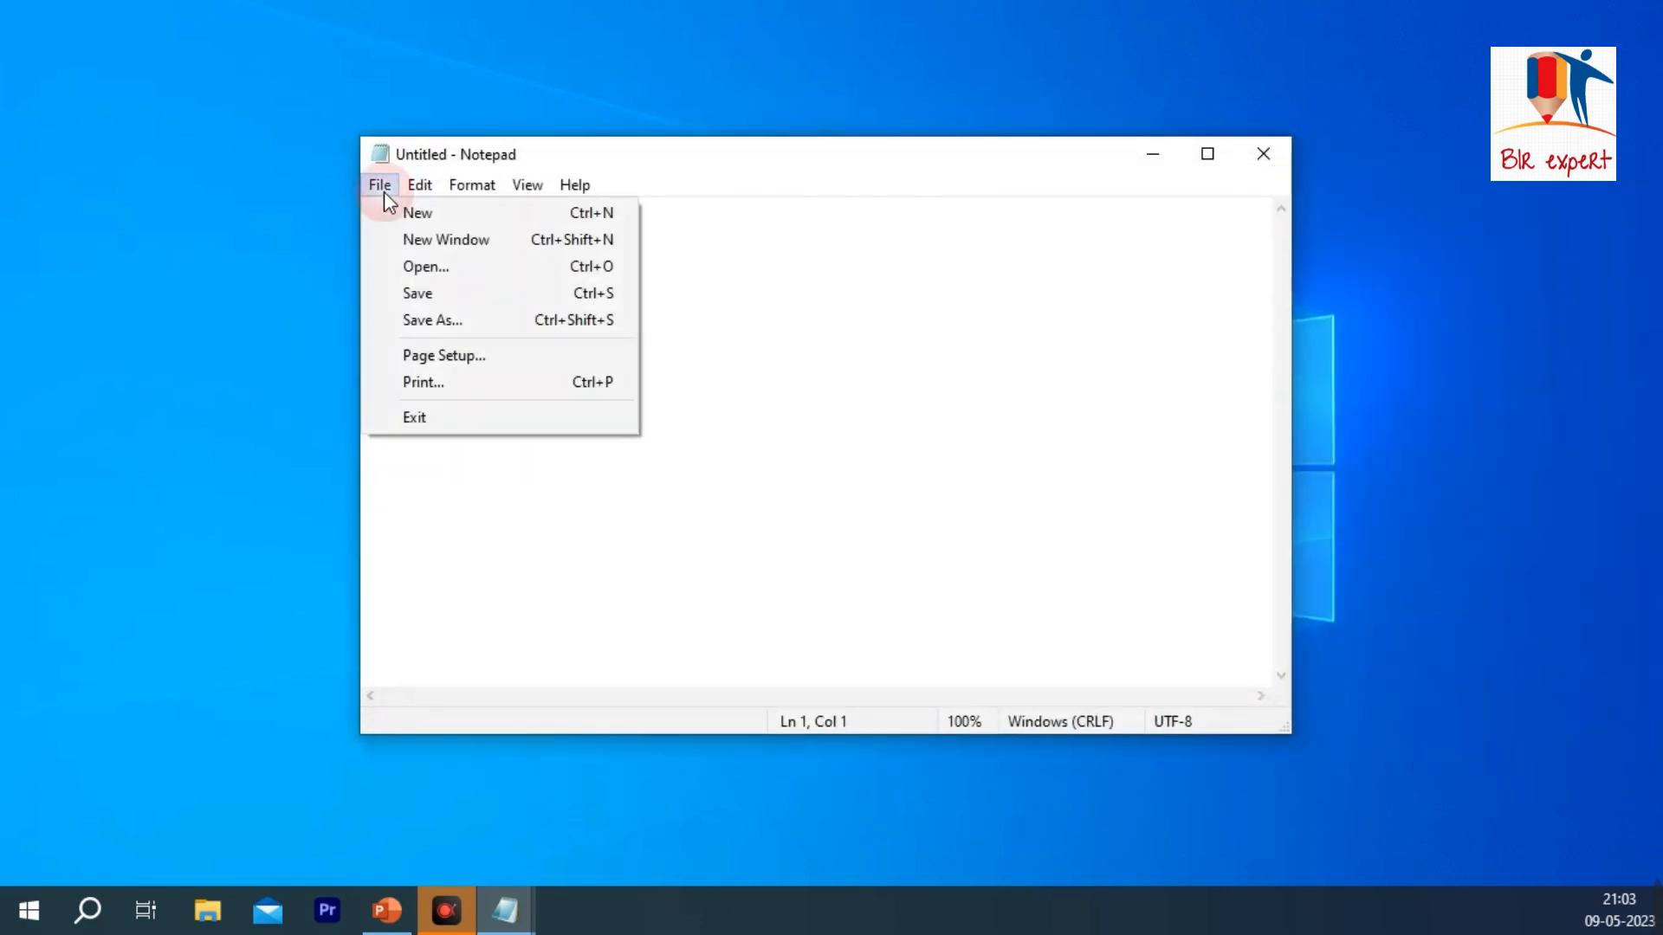
click(439, 257)
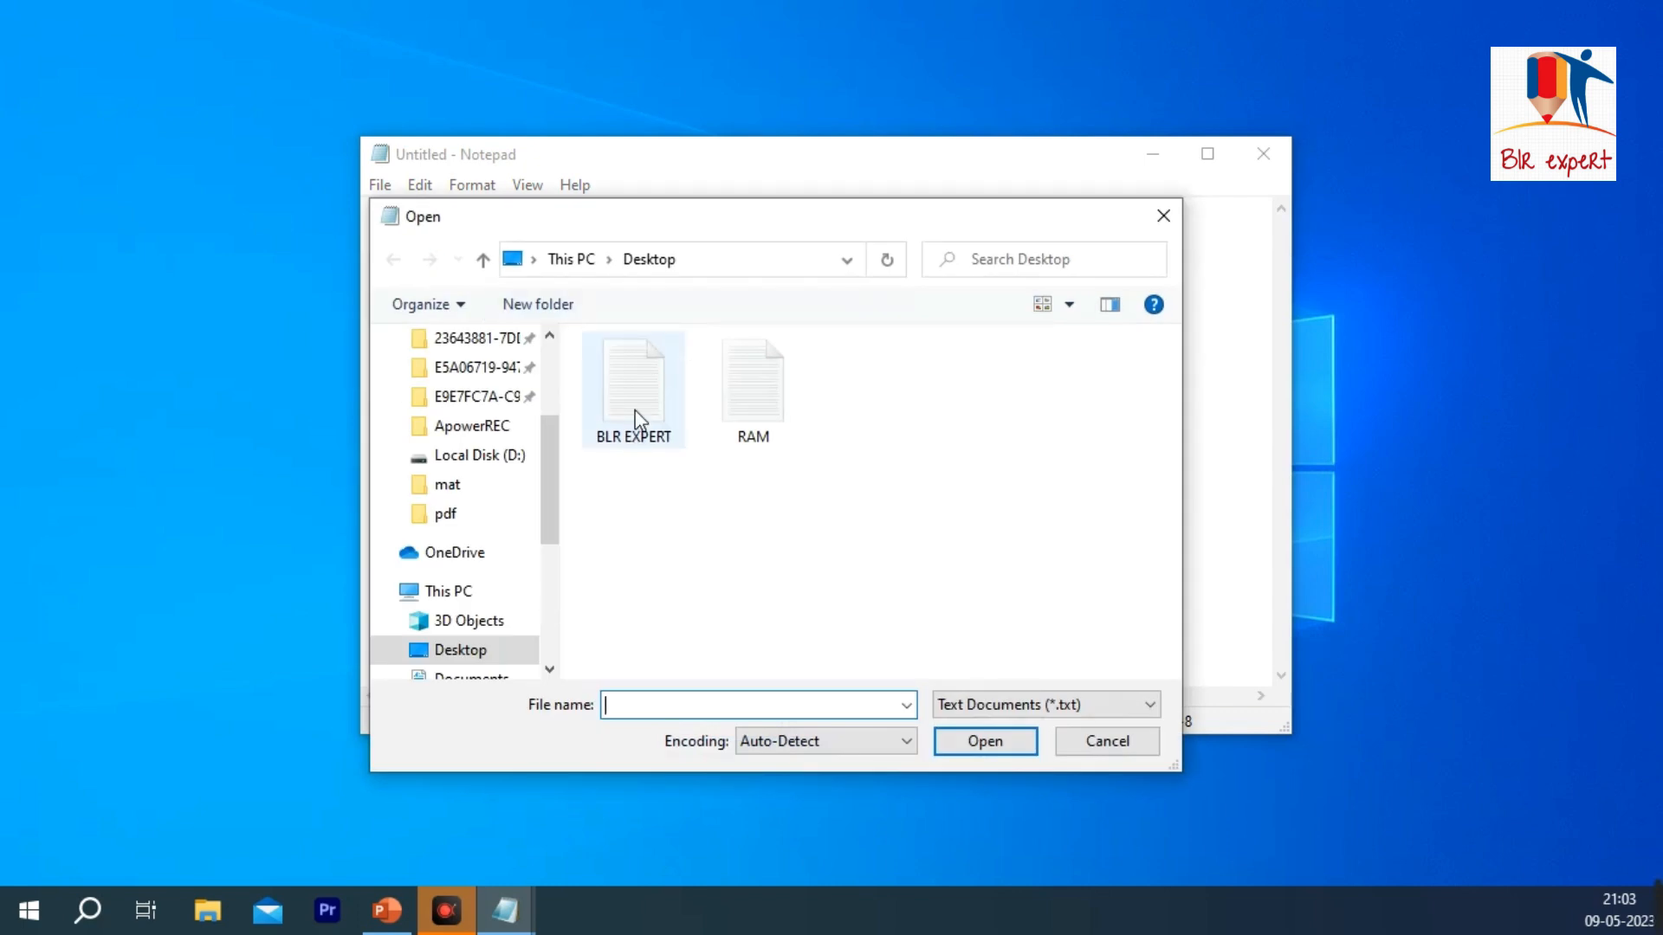
double_click(620, 394)
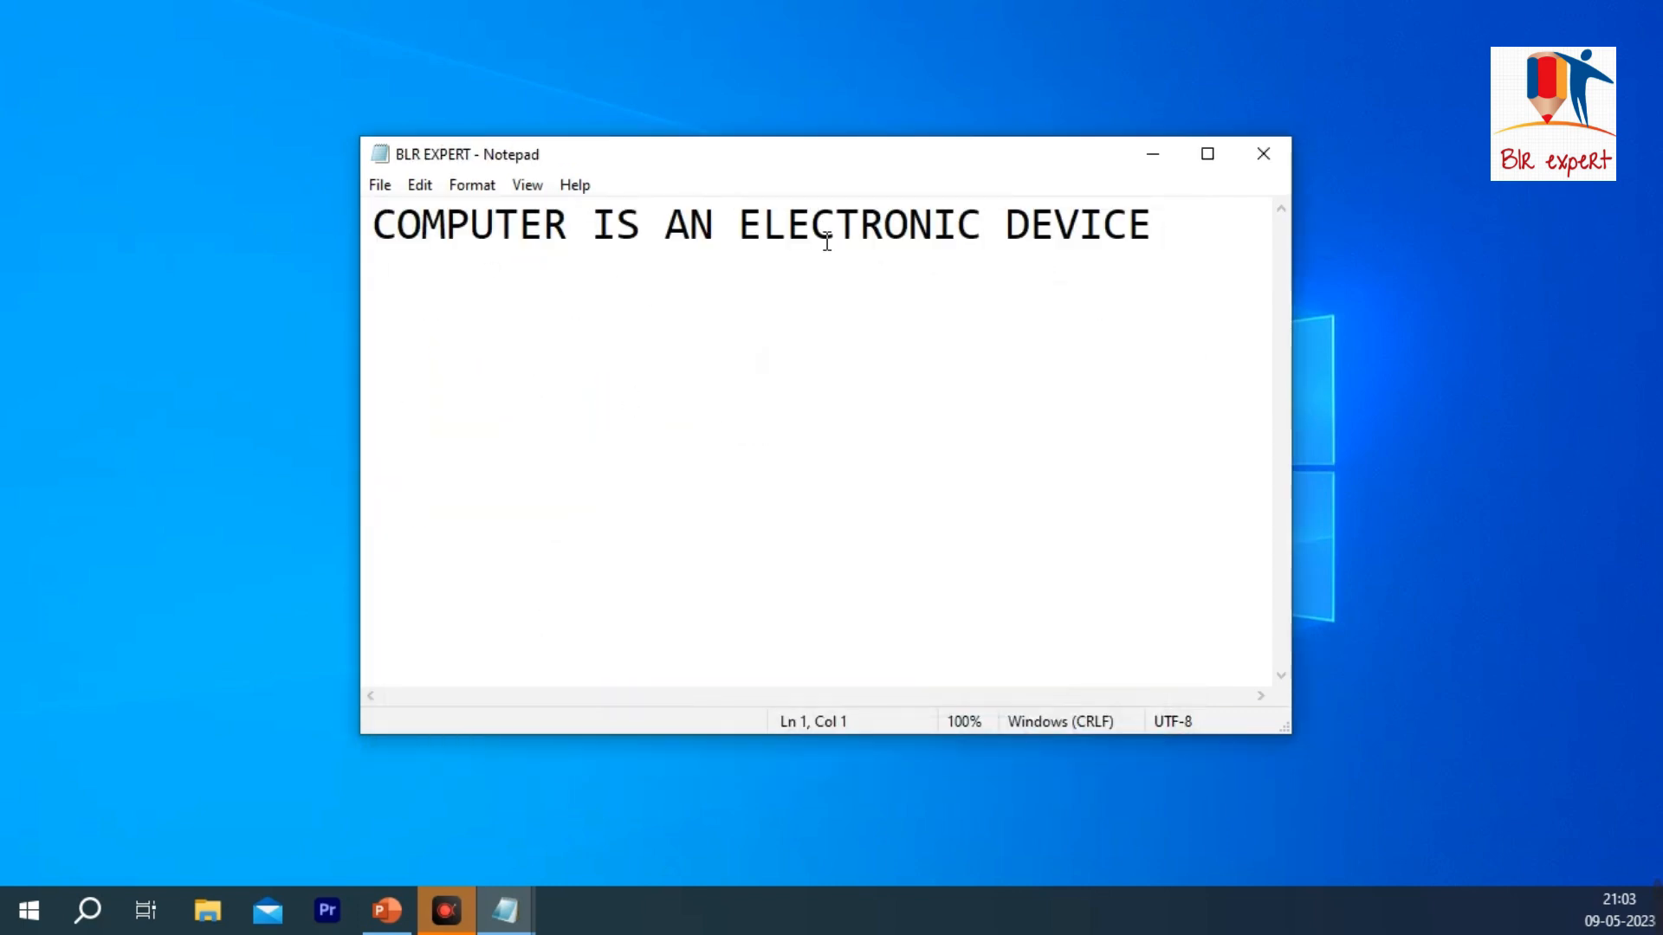
Step: Save BLR EXPERT, add a new line after the word DEVICE, and save the file again
click(381, 186)
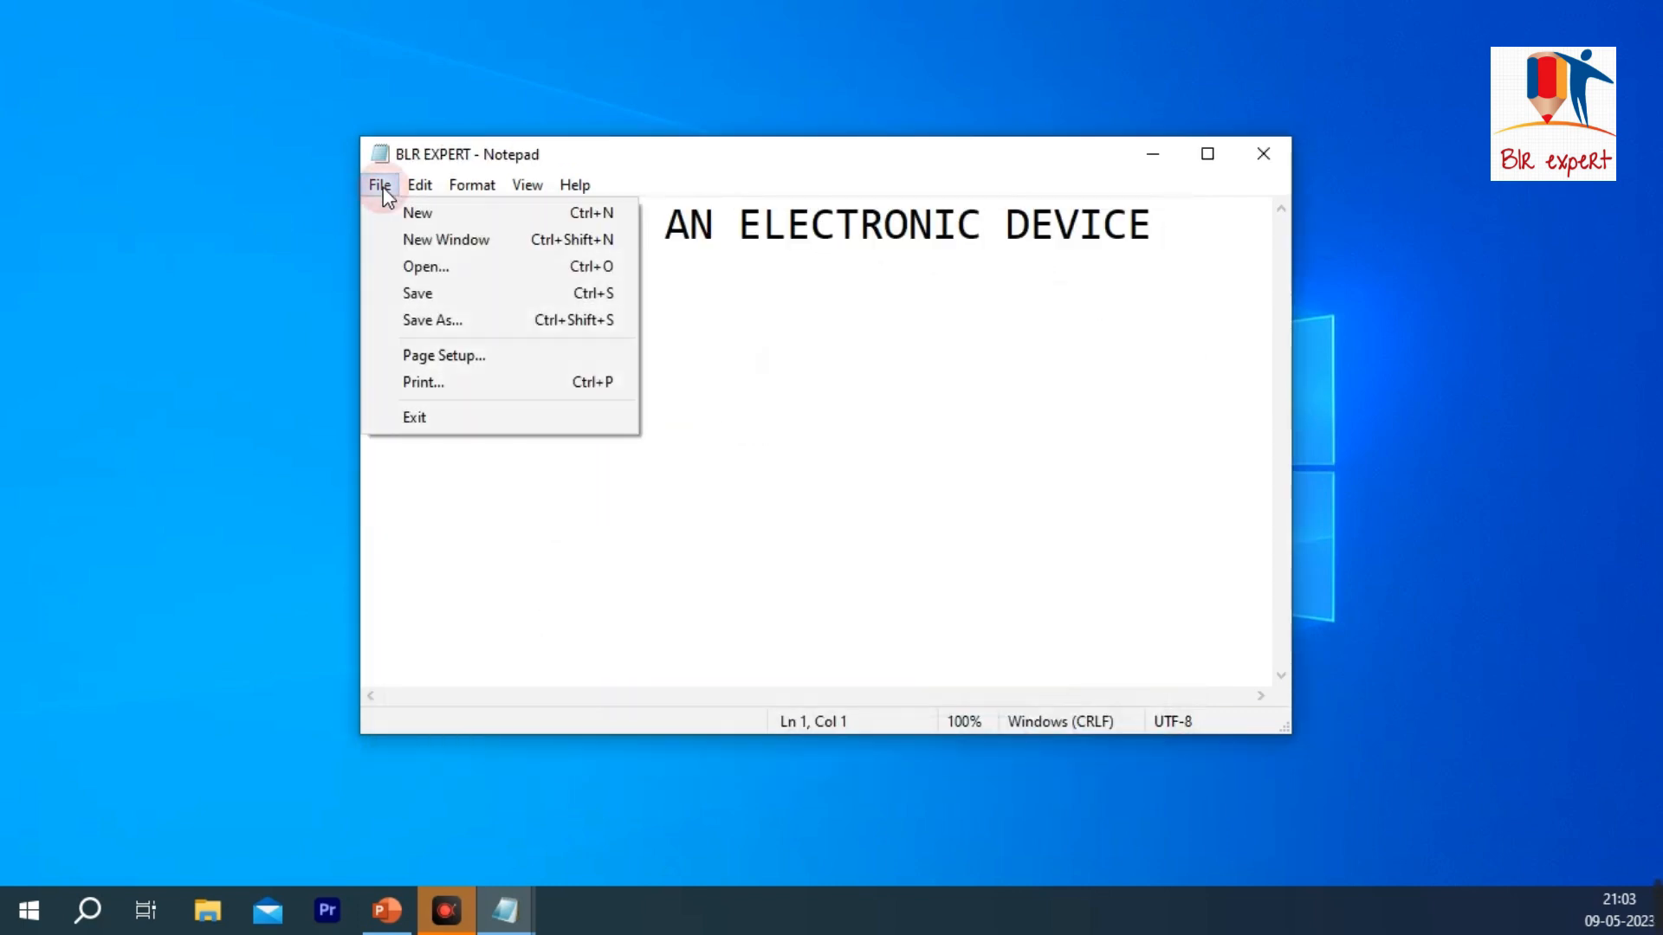
click(462, 294)
click(1156, 244)
key(Return)
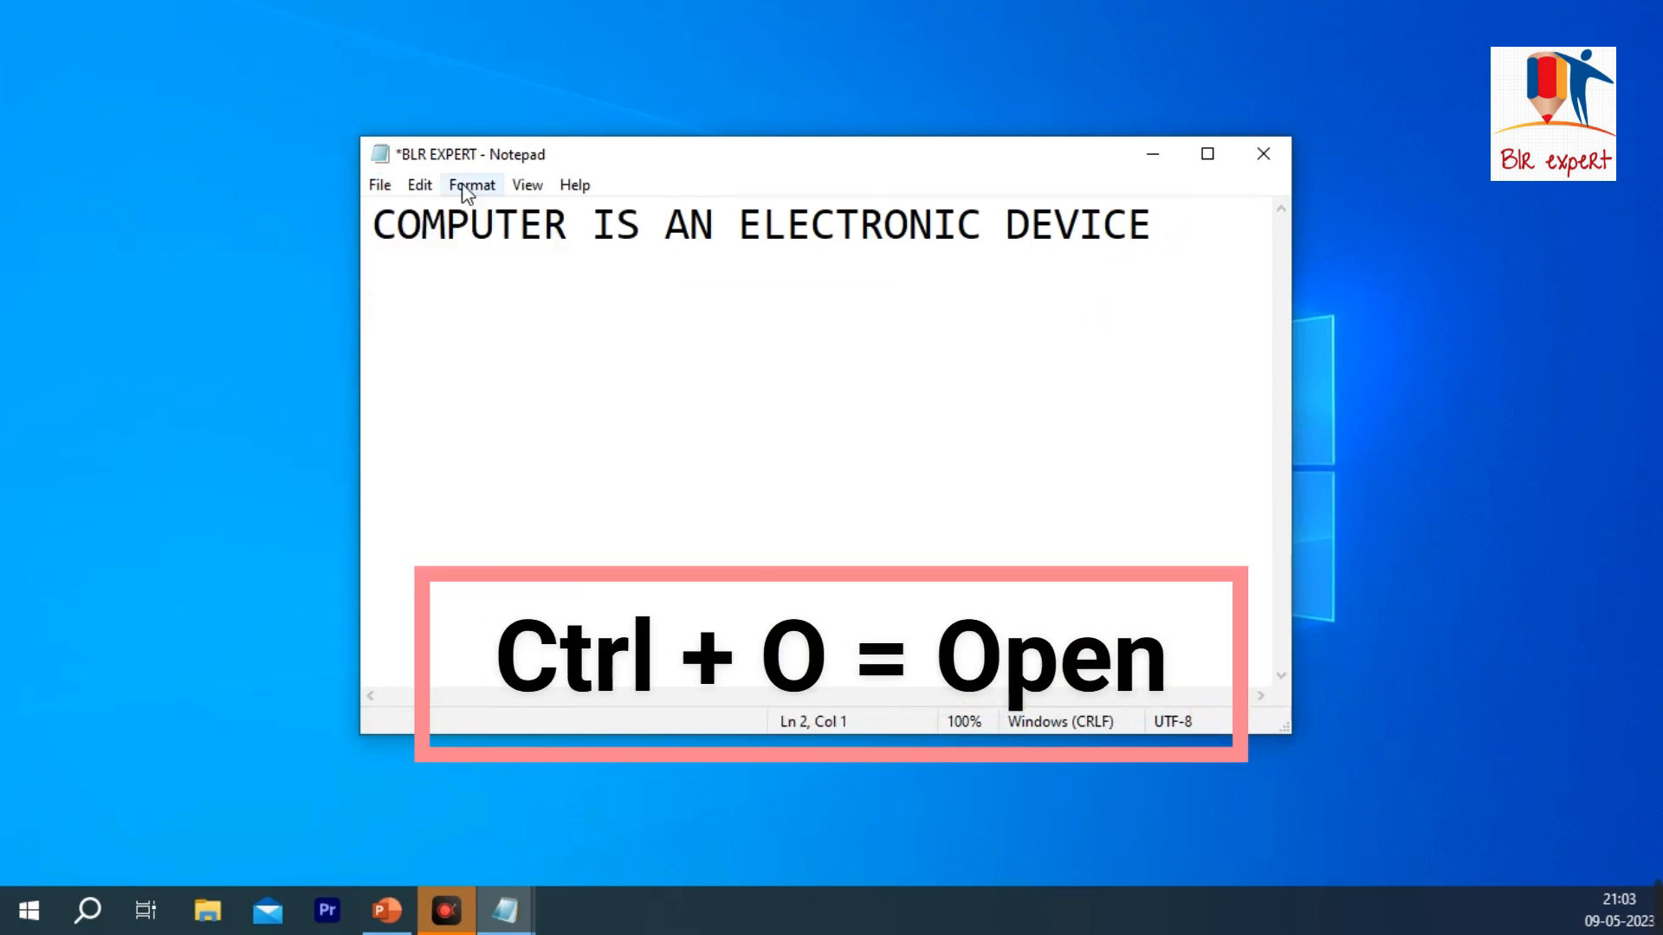
click(379, 184)
click(433, 295)
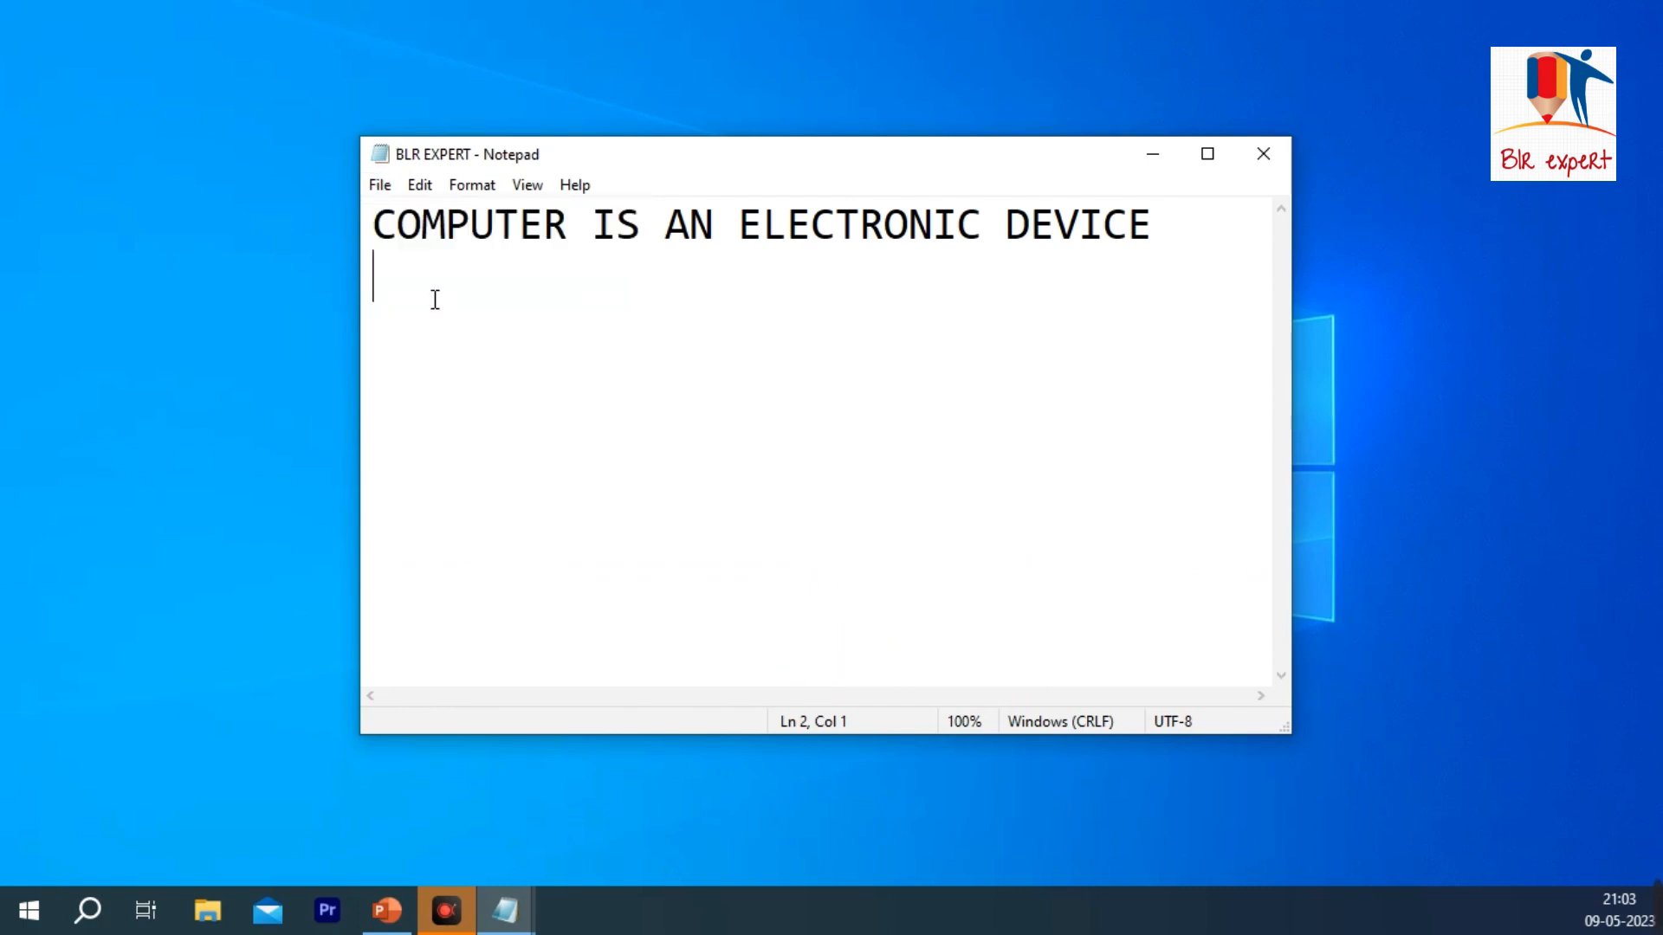
Step: Save a copy of the document on the Desktop under the file name BLR EXPERT2
click(382, 186)
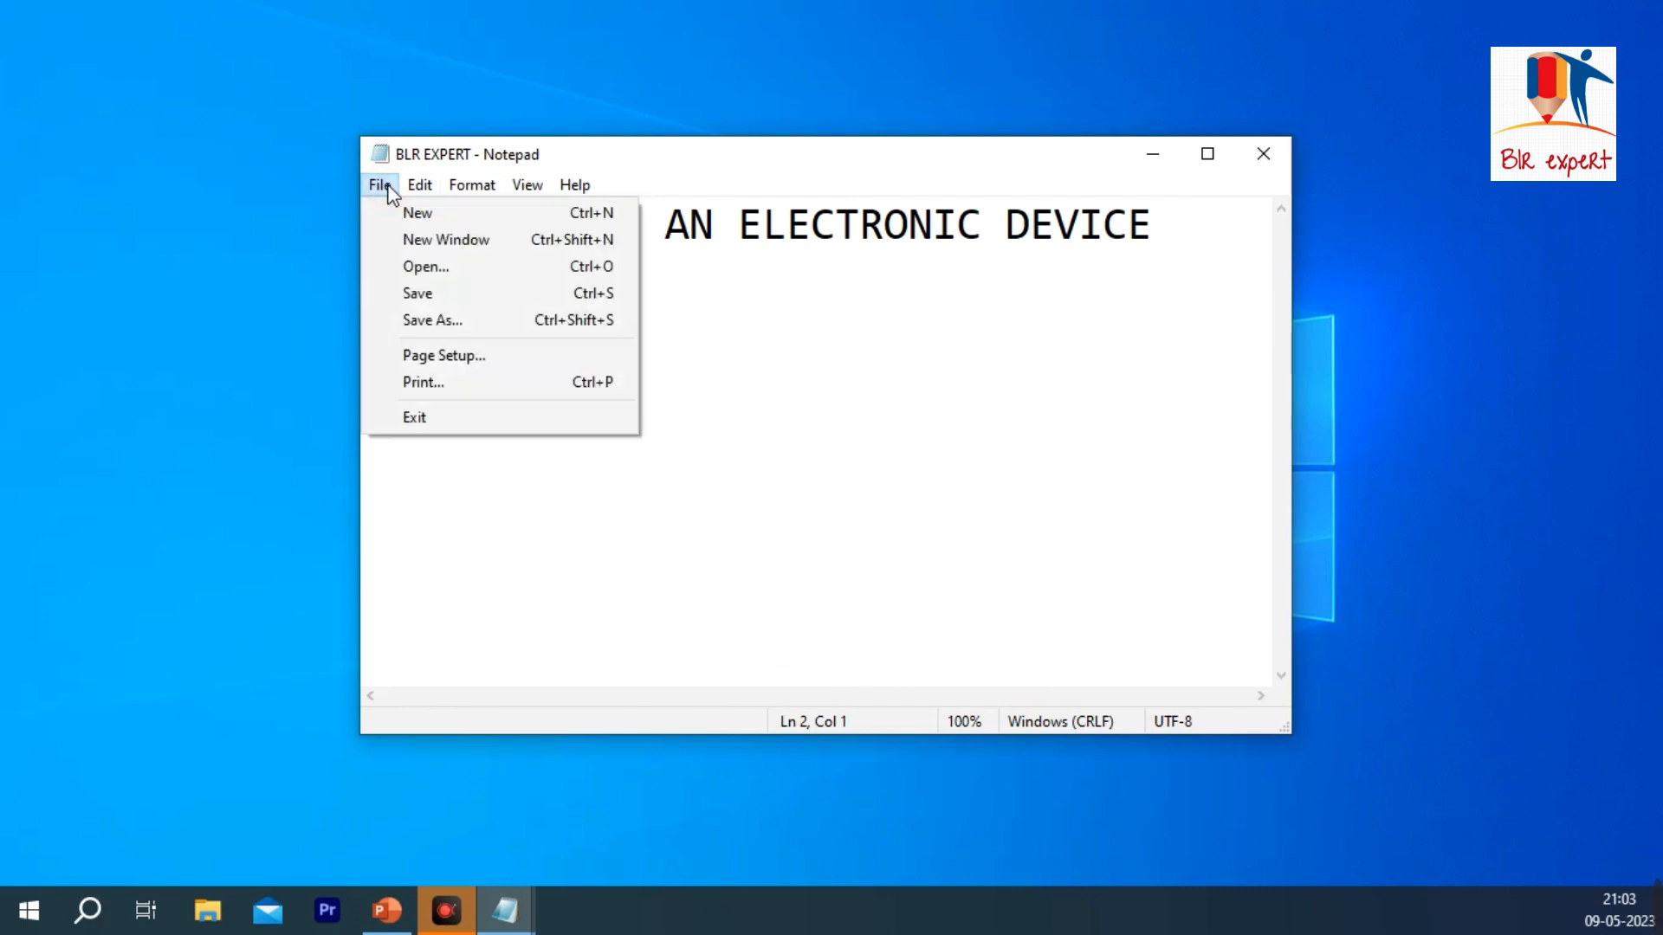
click(468, 337)
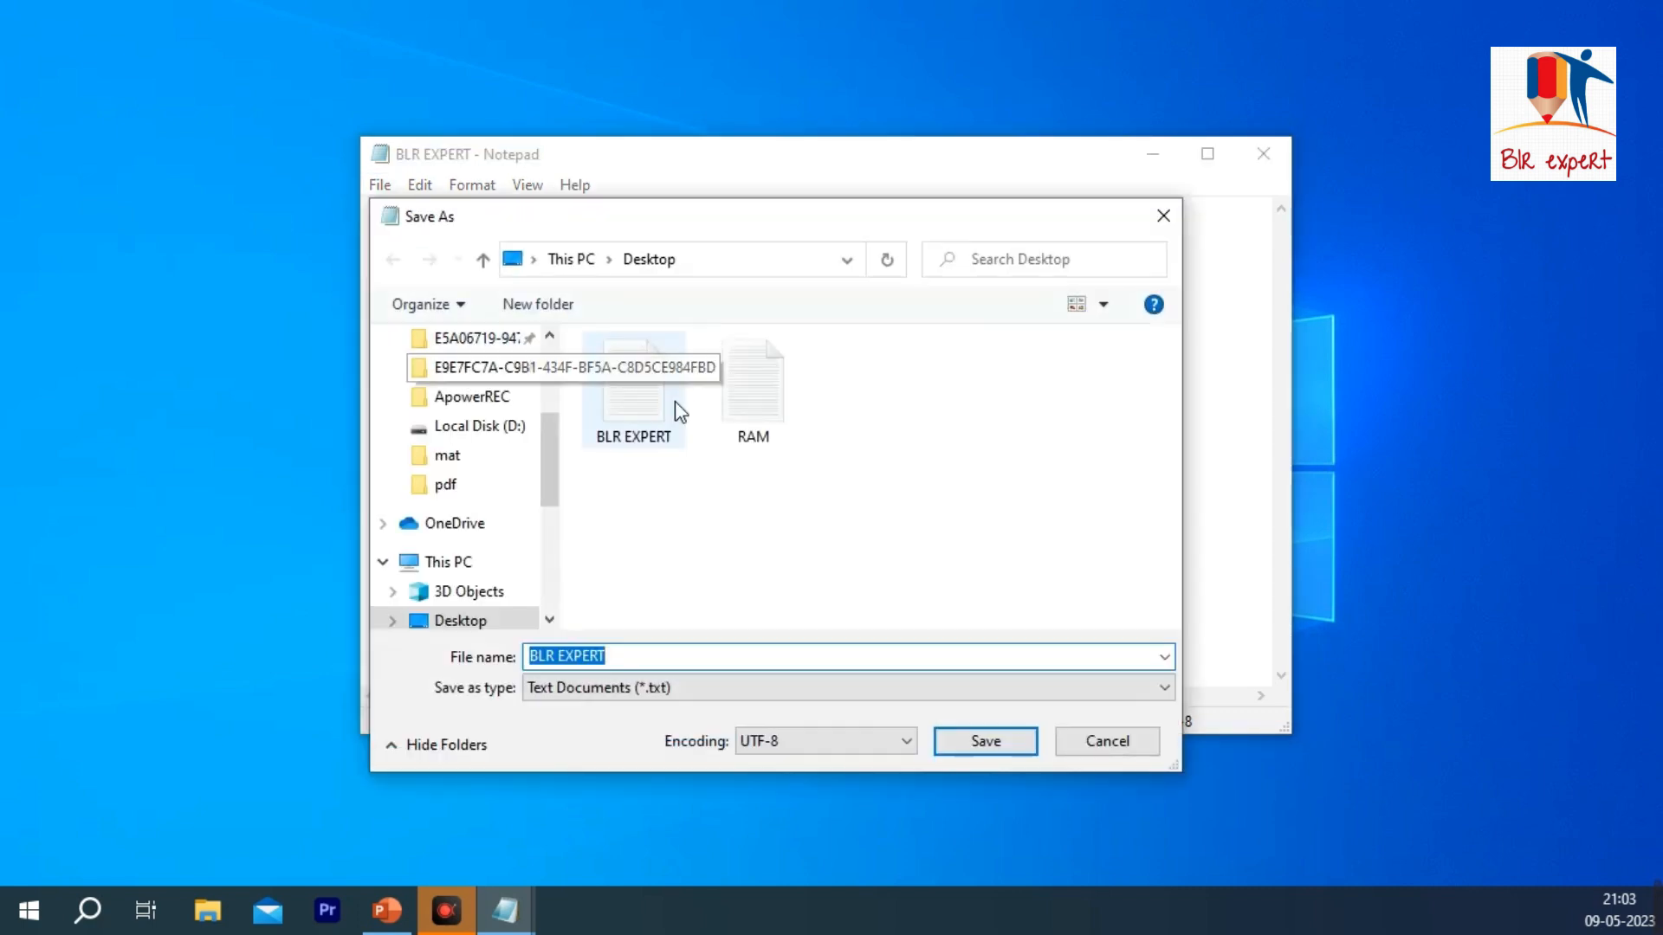
scroll(480, 552, up, 2)
scroll(485, 552, down, 3)
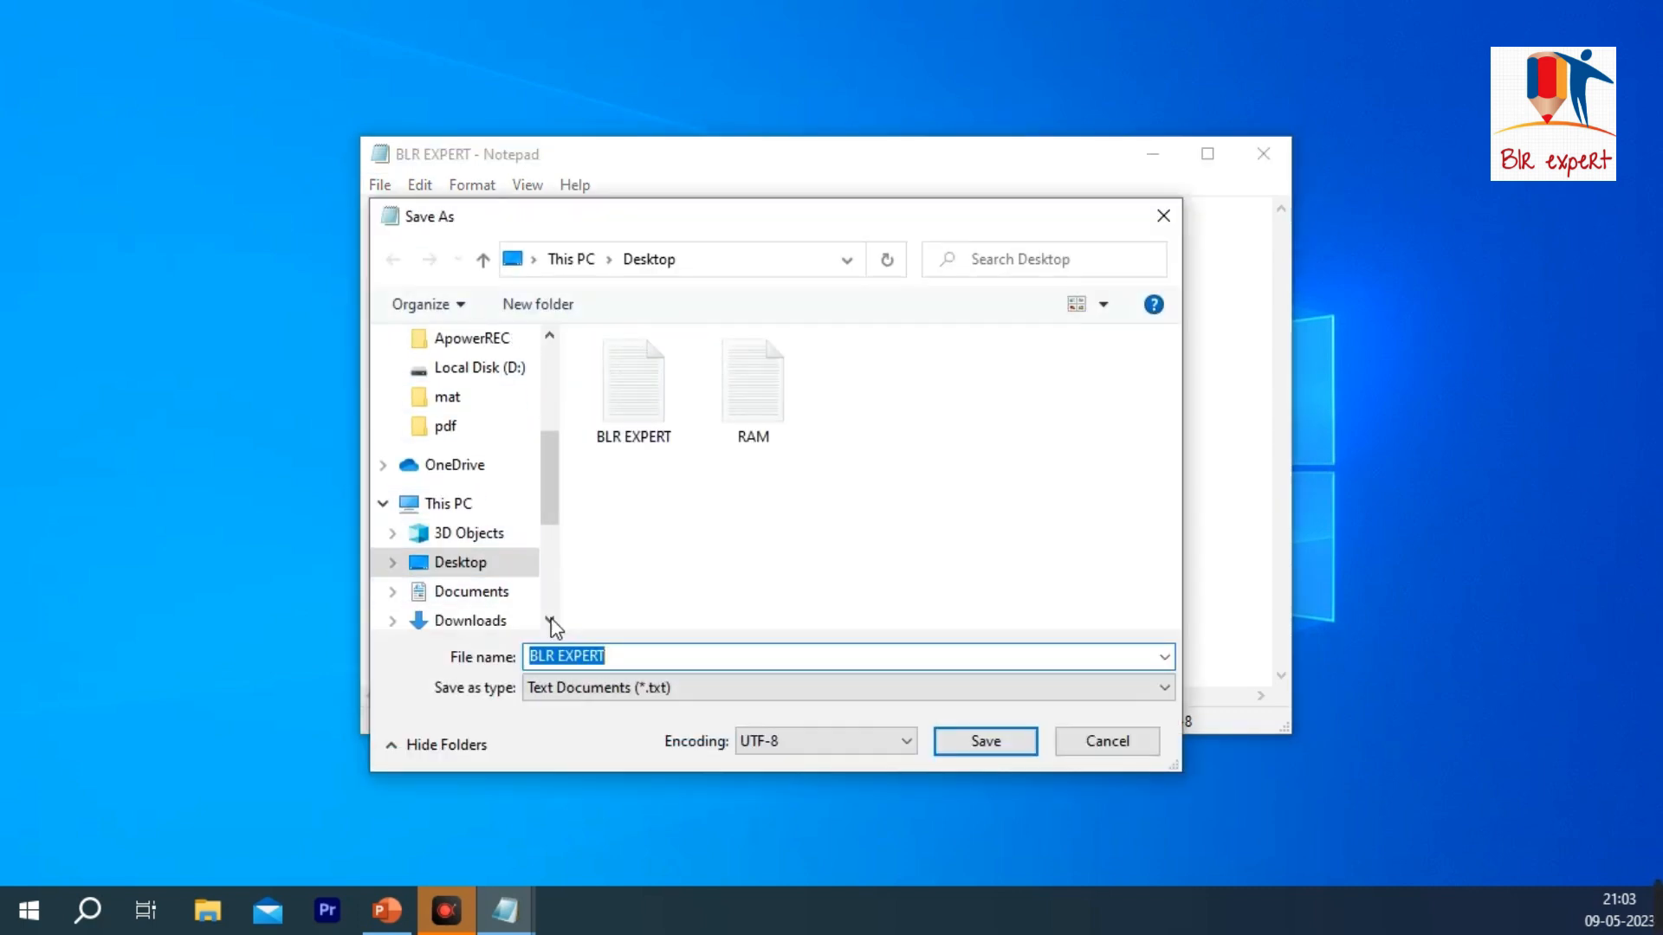
click(657, 654)
text(2)
key(Return)
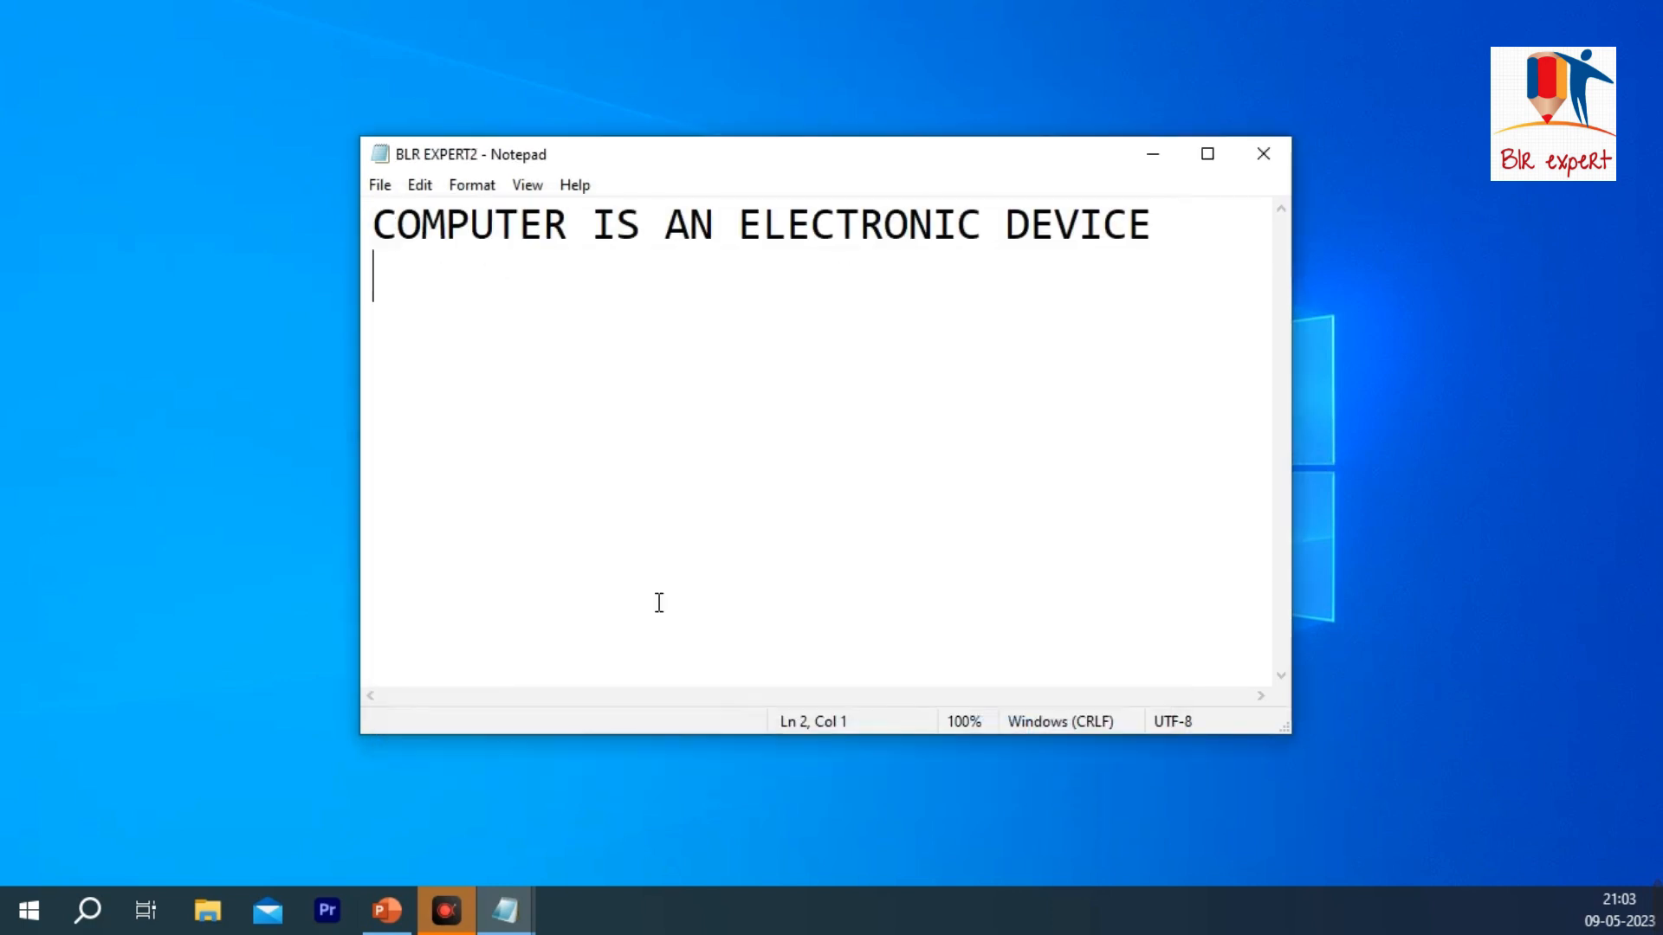
Step: Minimize the document window and move the BLR EXPERT2 file icon beside BLR EXPERT on the desktop
click(1152, 155)
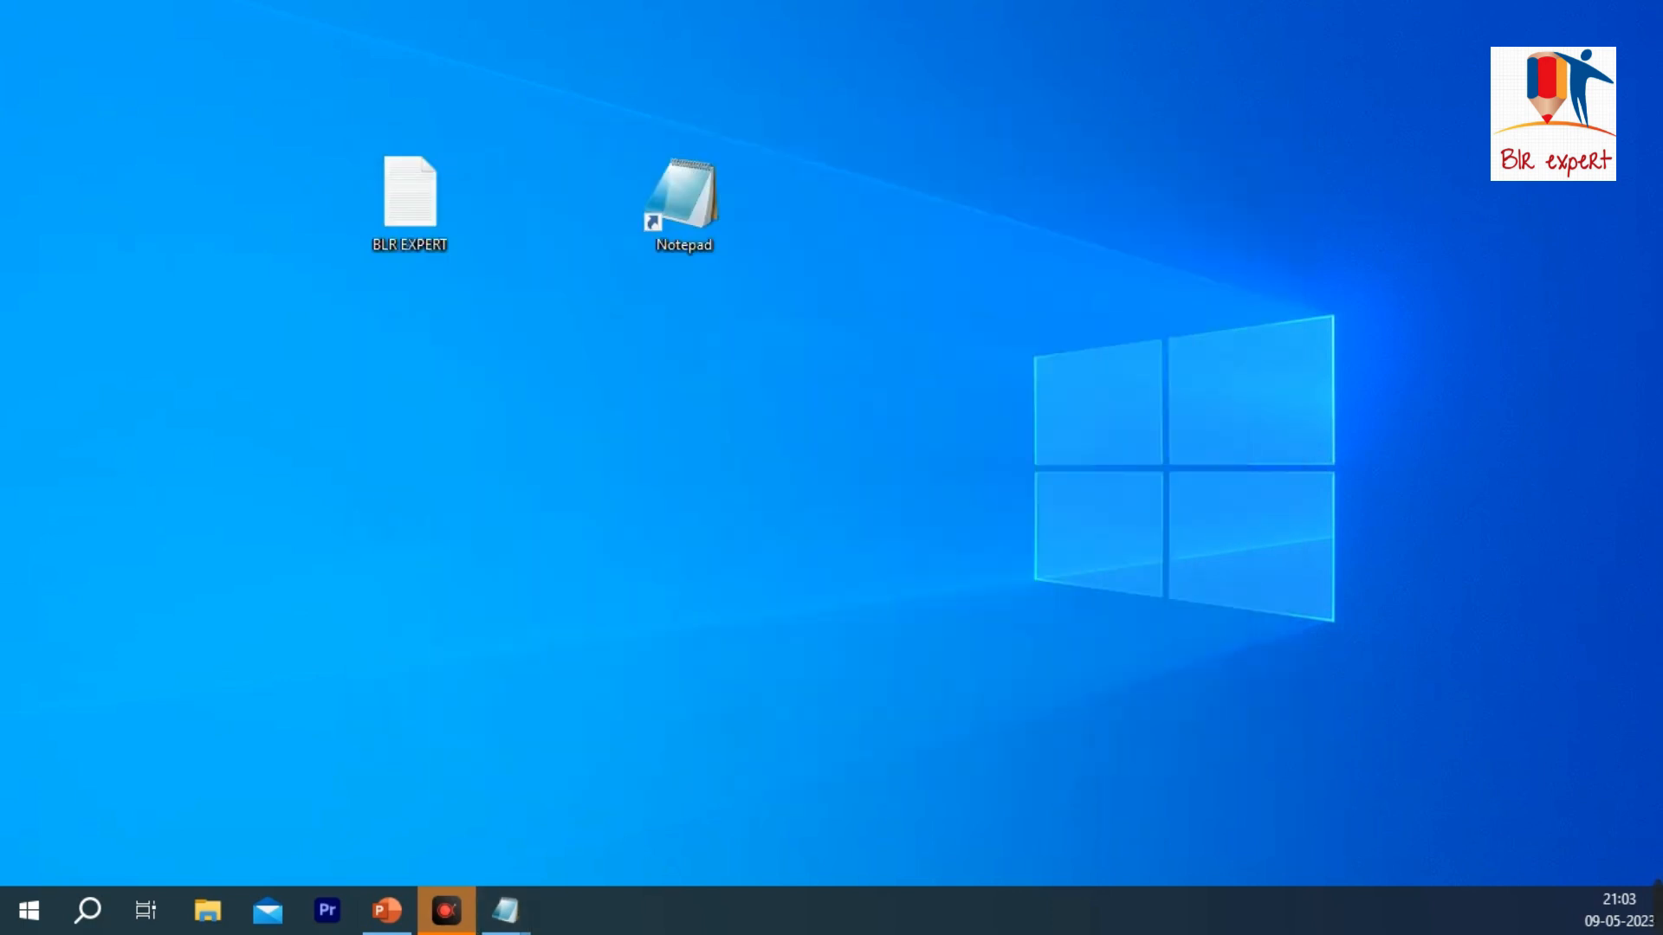
drag(313, 379, 542, 157)
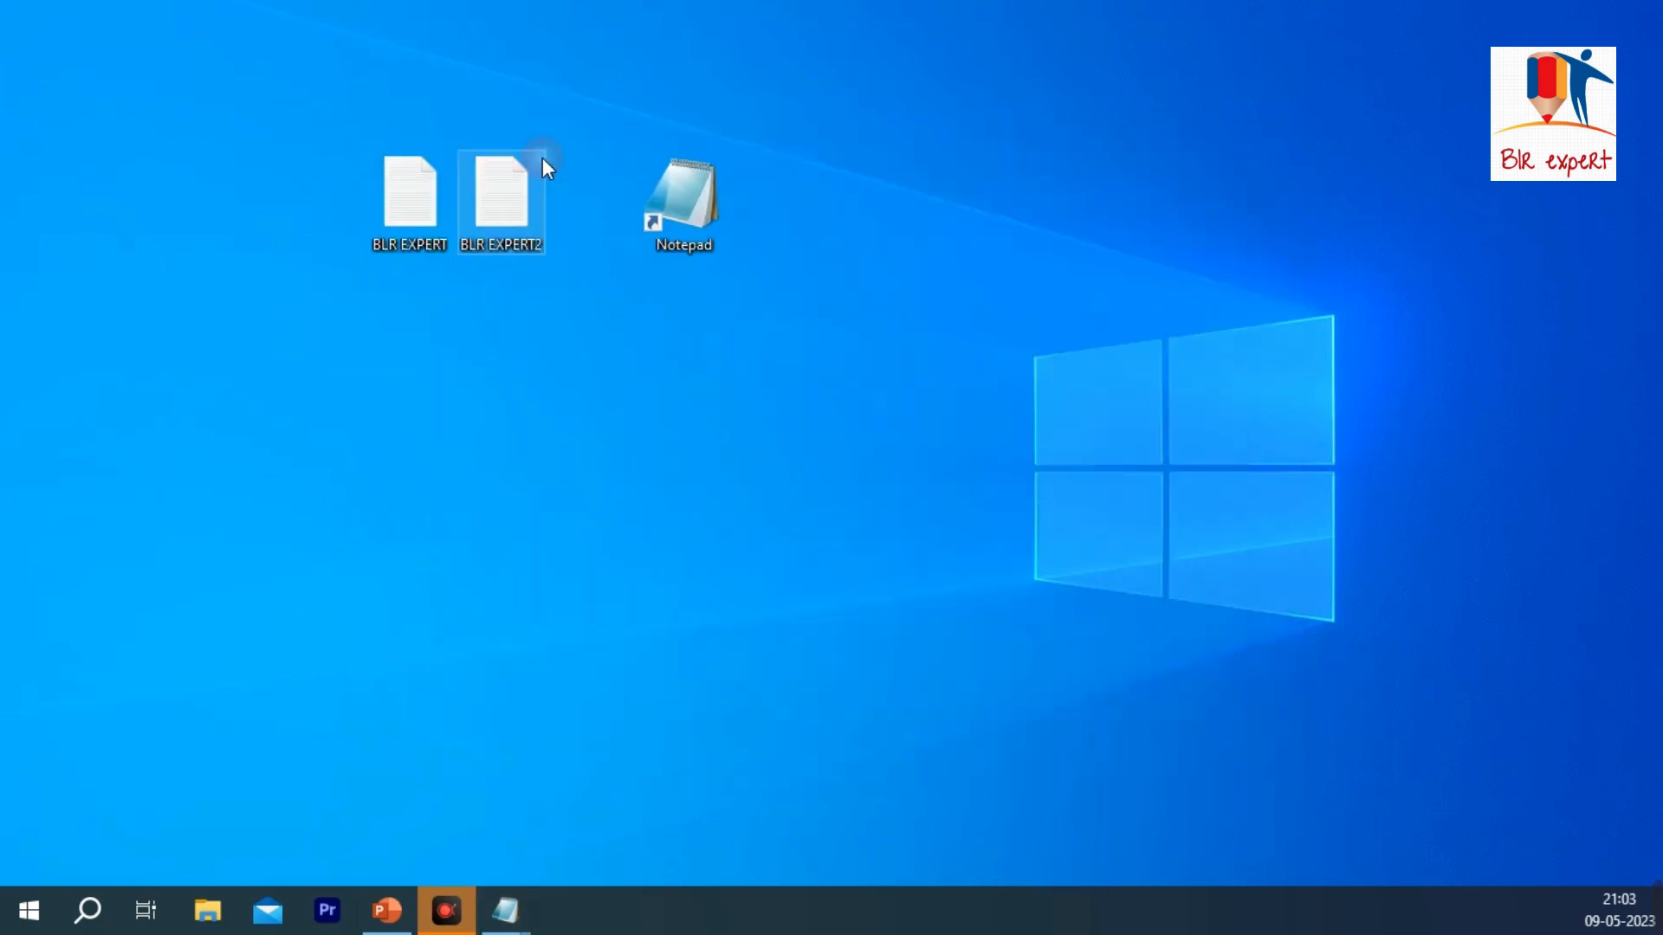
click(654, 290)
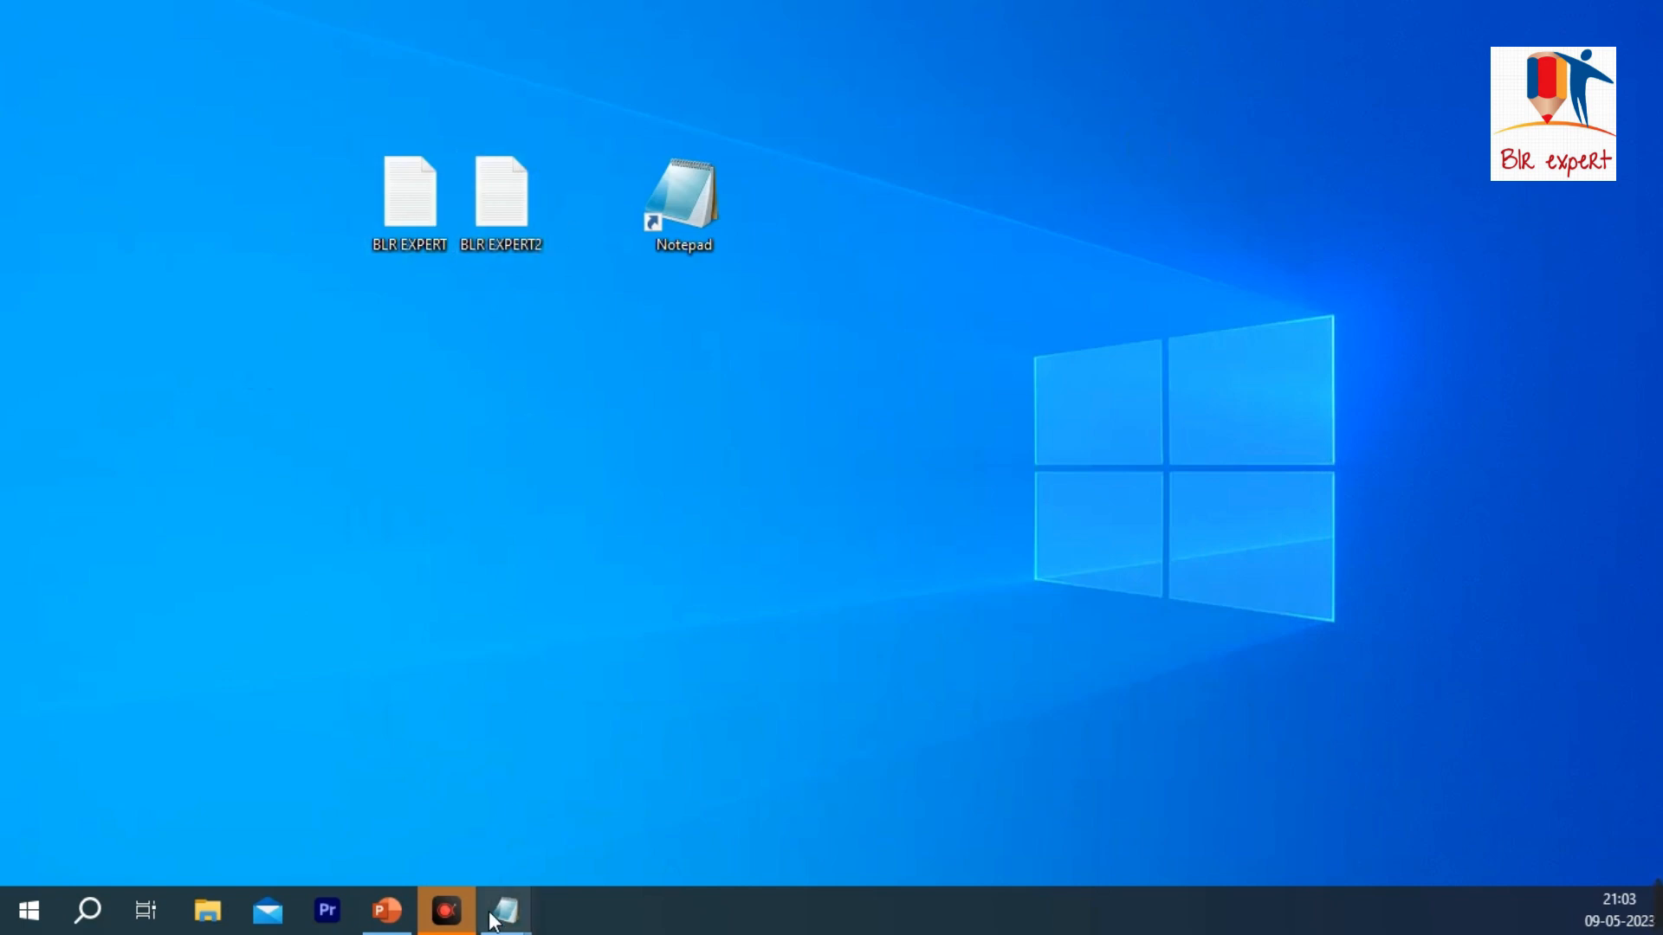
Step: Close both minimized Notepad windows, BLR EXPERT2 and BLR EXPERT, from their taskbar previews
mouse_move(498, 911)
click(724, 727)
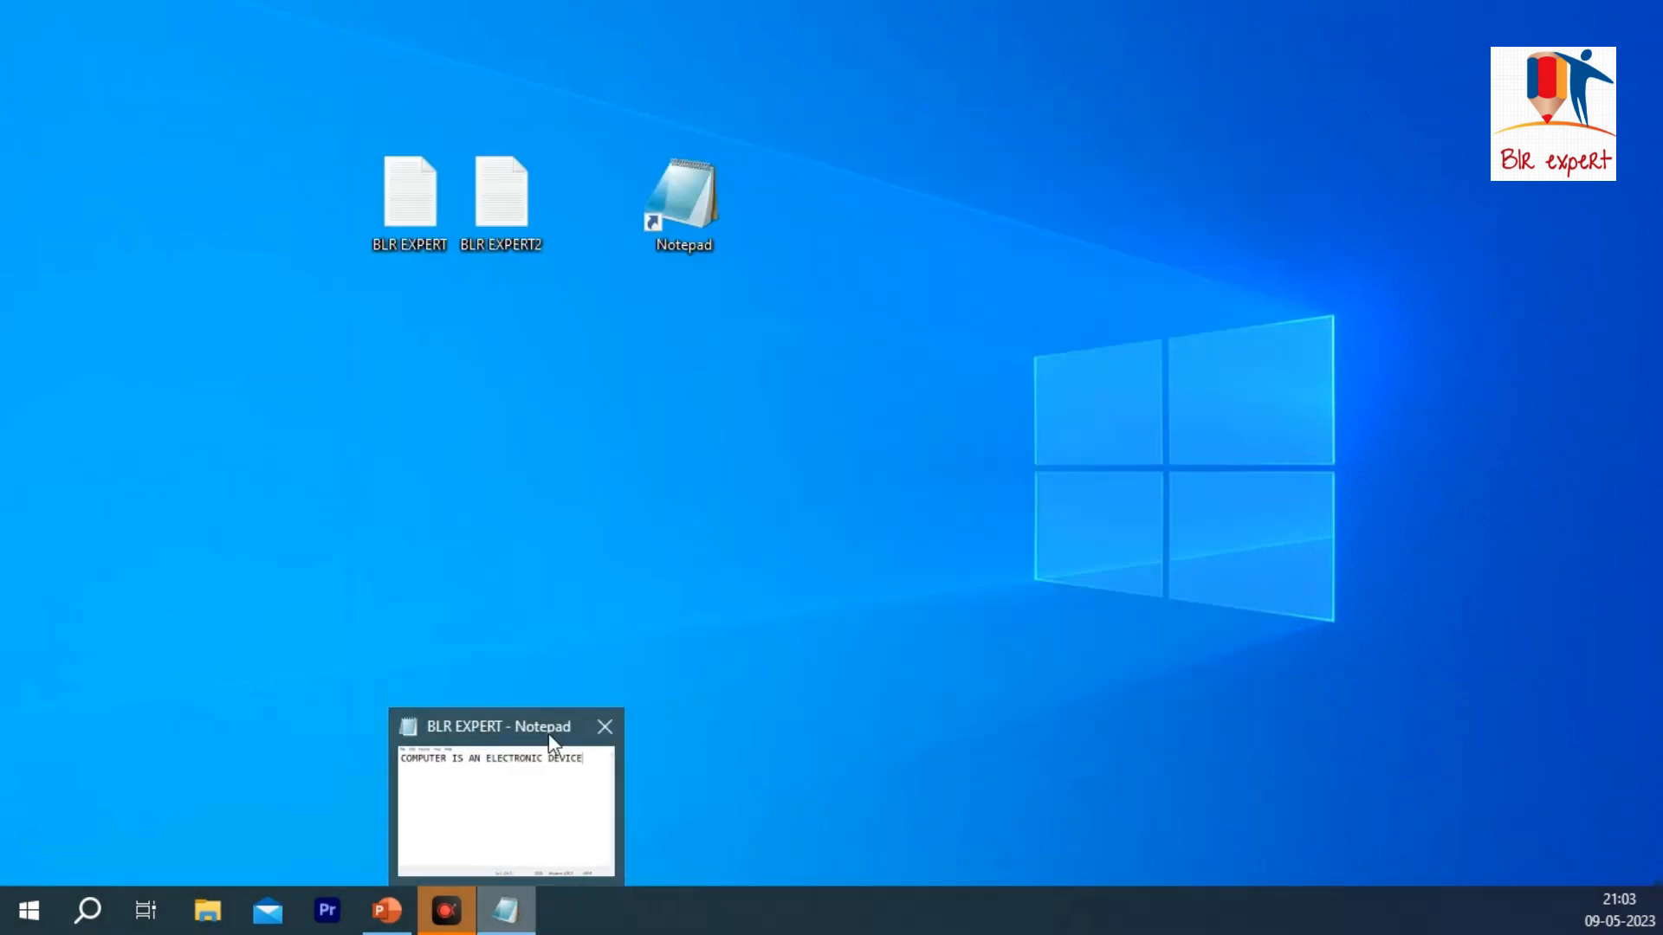
click(604, 726)
Step: Open a new Notepad window from the desktop shortcut and set its page to A4 paper in landscape orientation
double_click(666, 190)
click(289, 142)
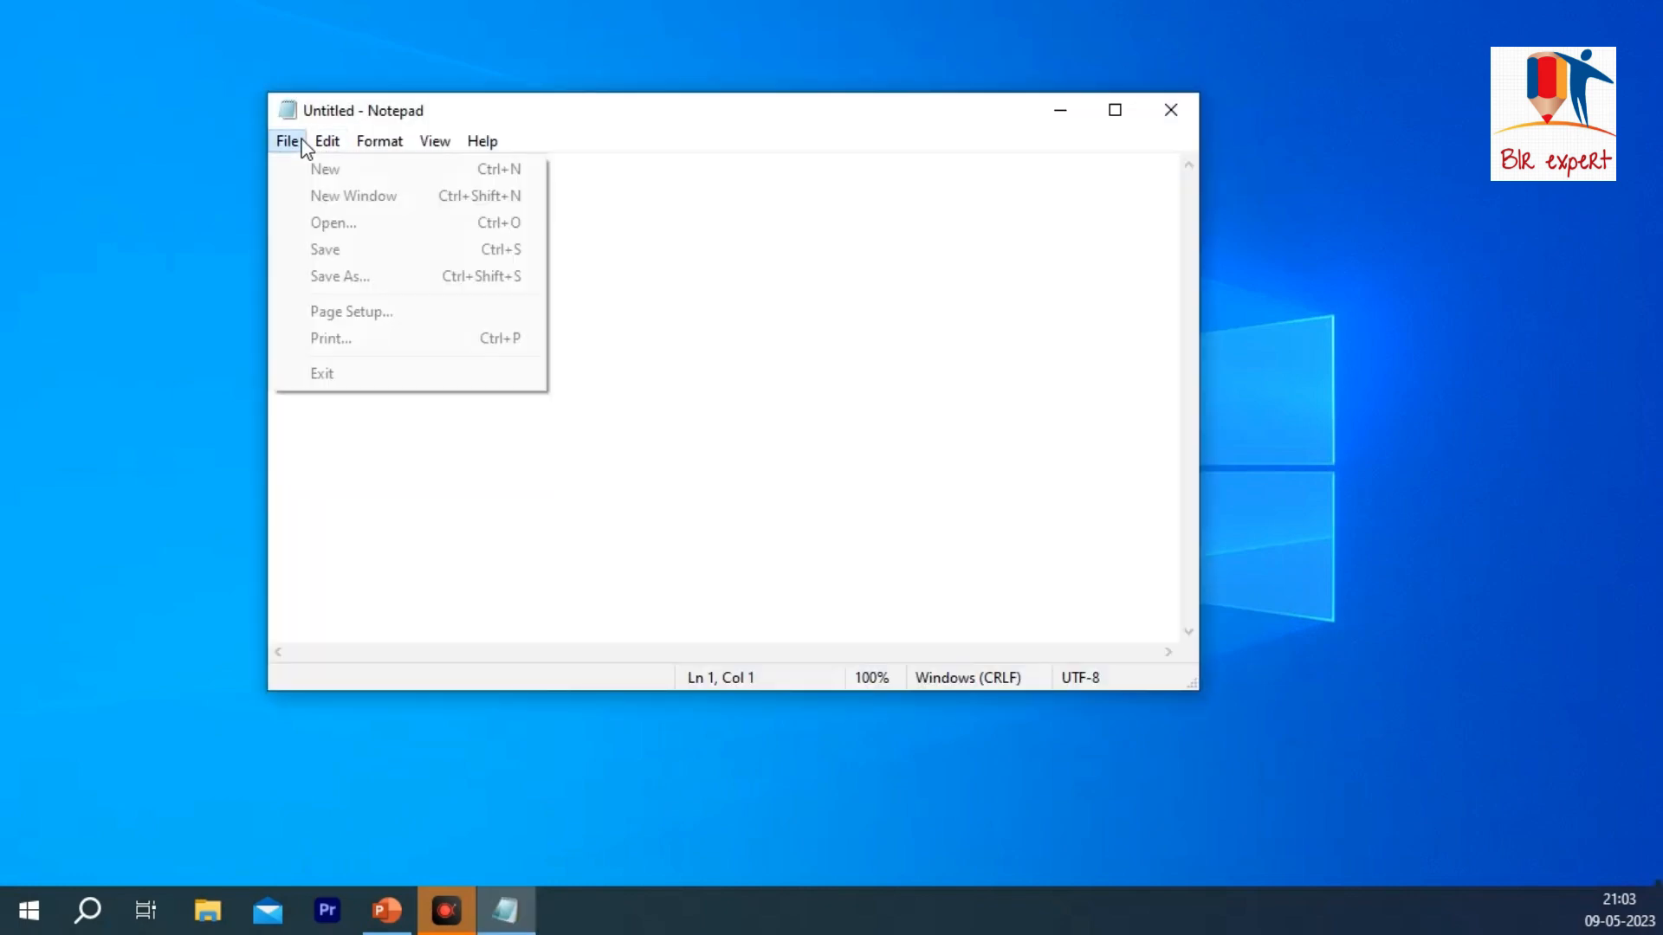
click(354, 318)
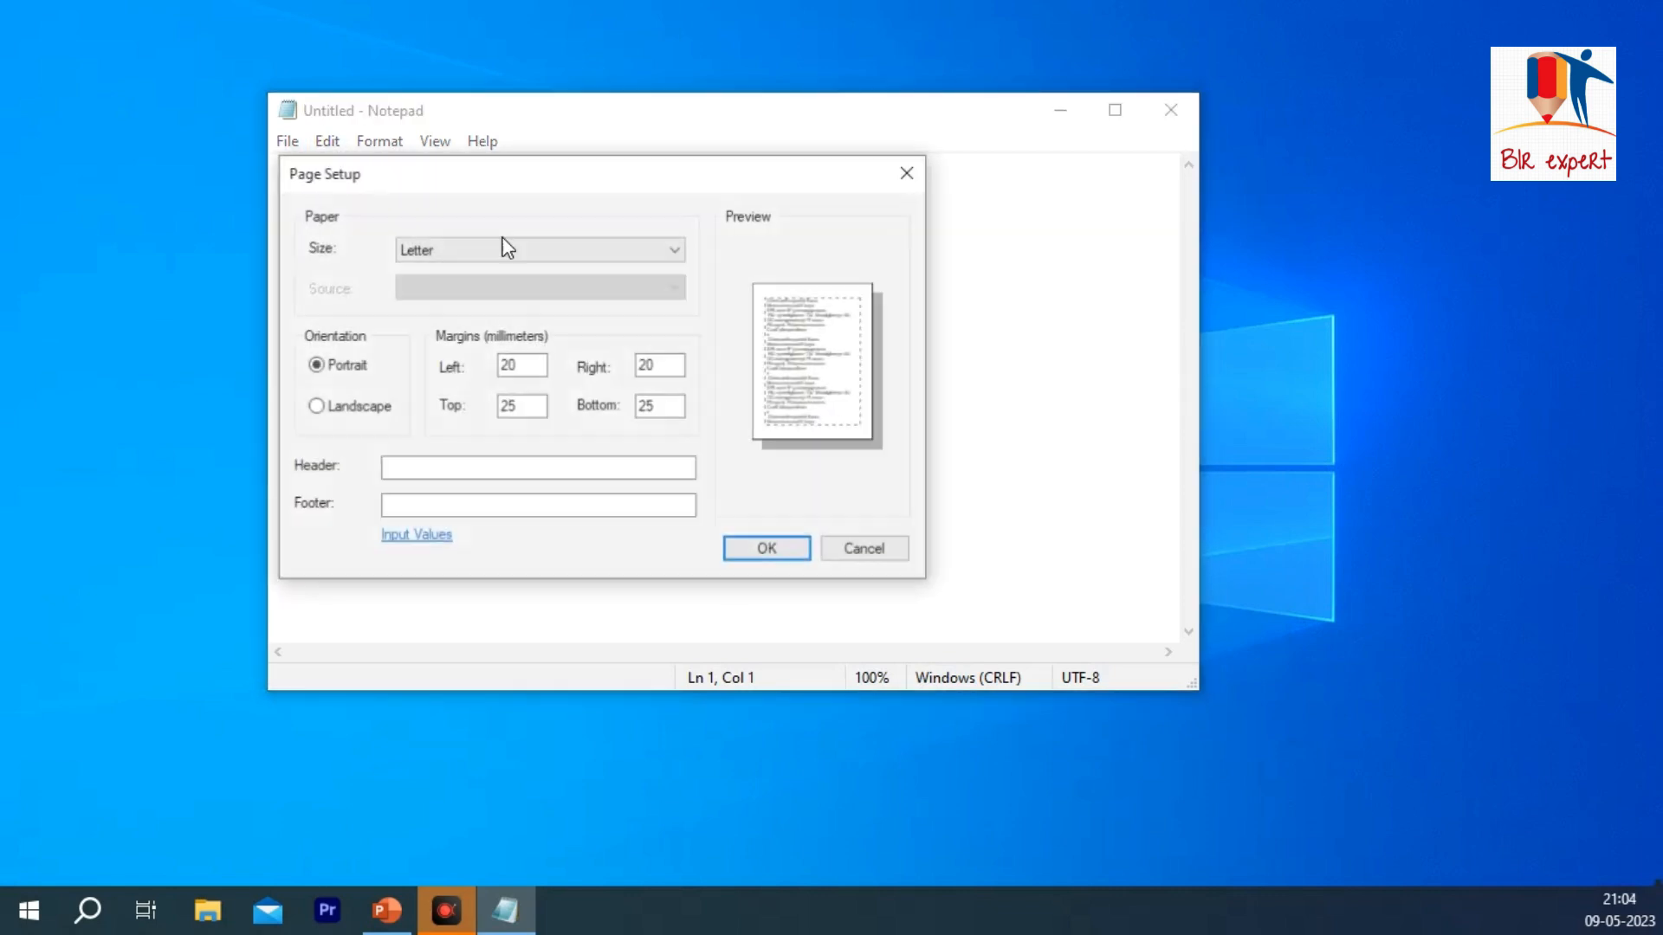
drag(531, 182, 1018, 131)
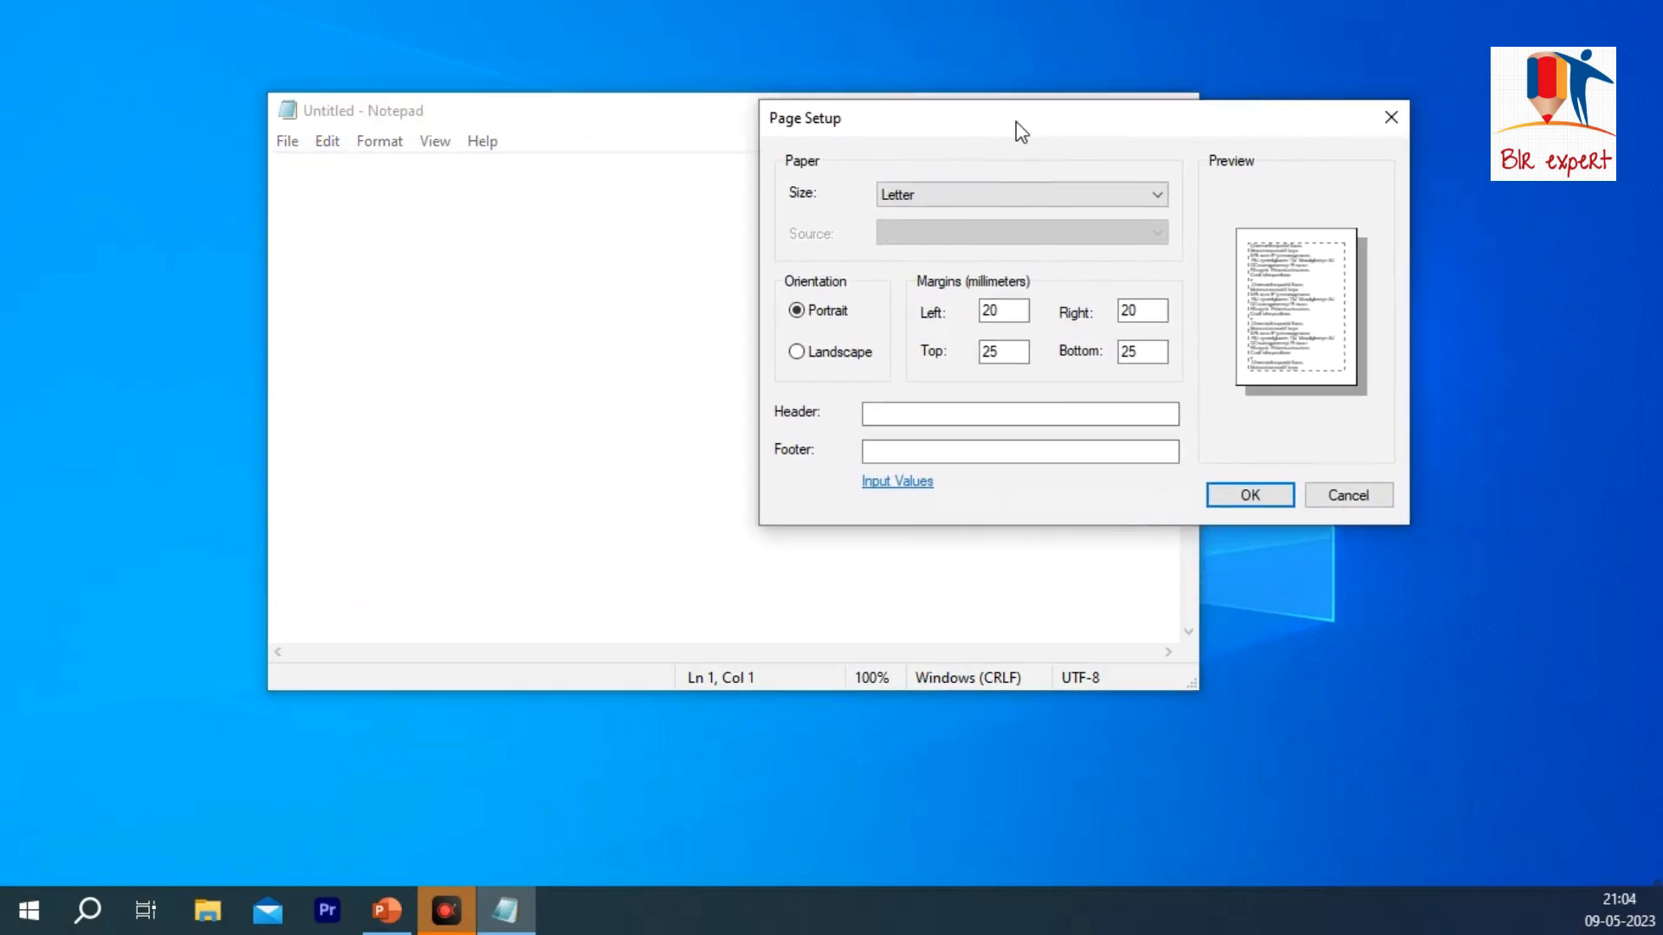
click(951, 194)
click(906, 230)
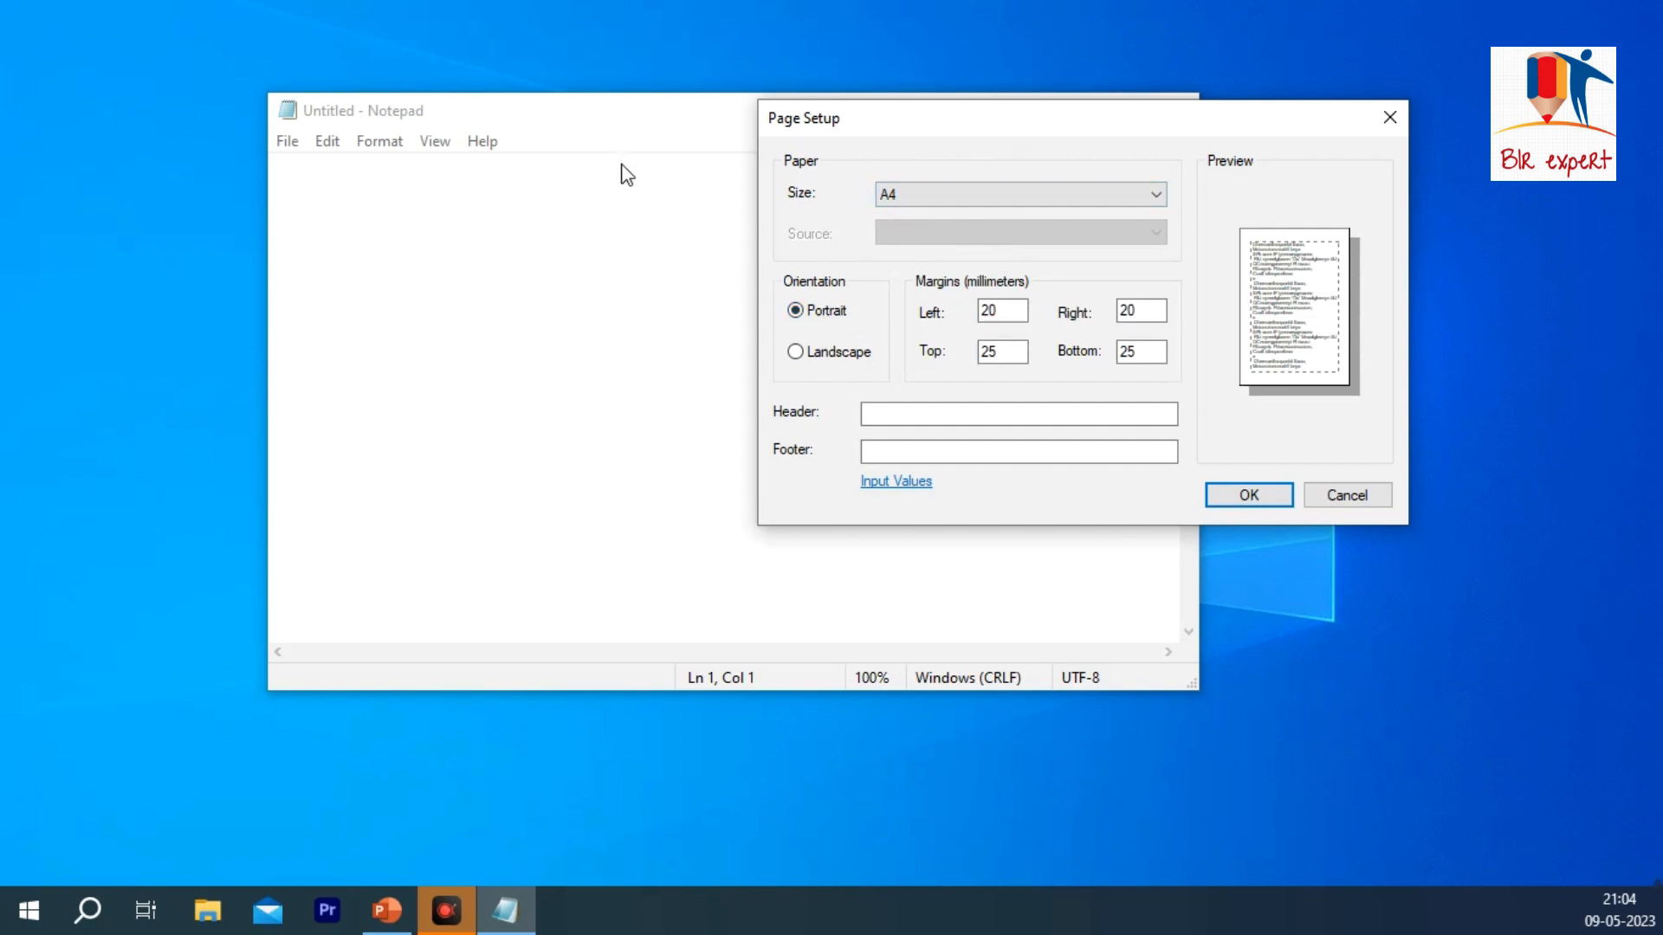
click(796, 352)
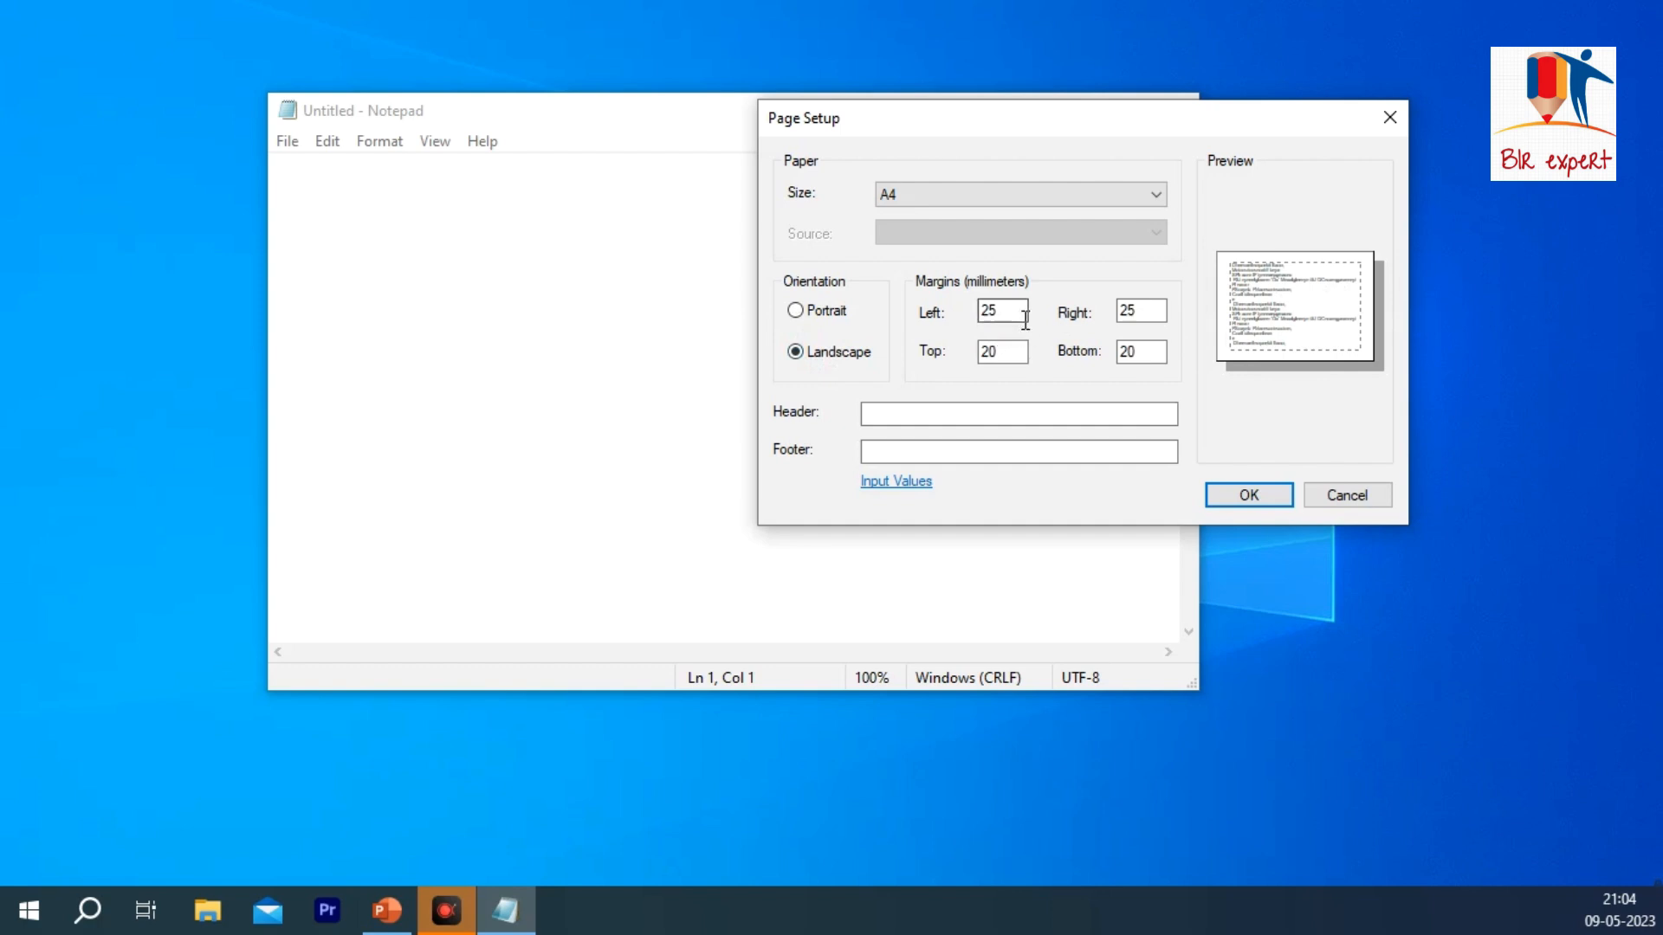
Step: Set the page's left margin to 50 mm
click(1156, 314)
click(1003, 315)
key(BackSpace)
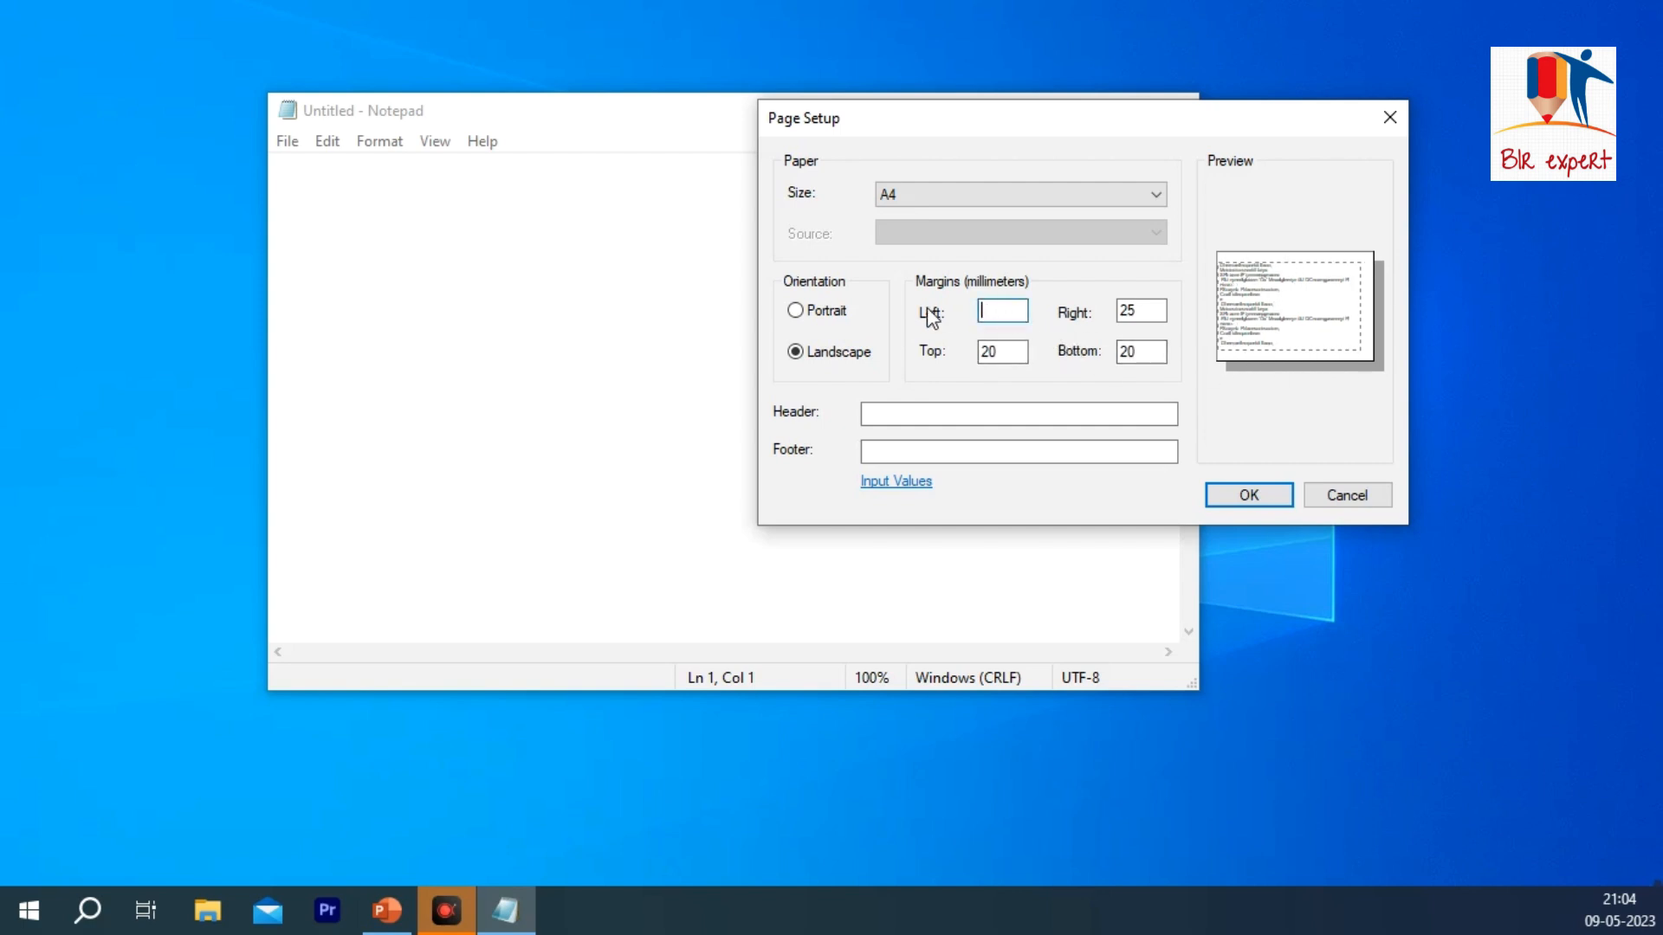
text(50)
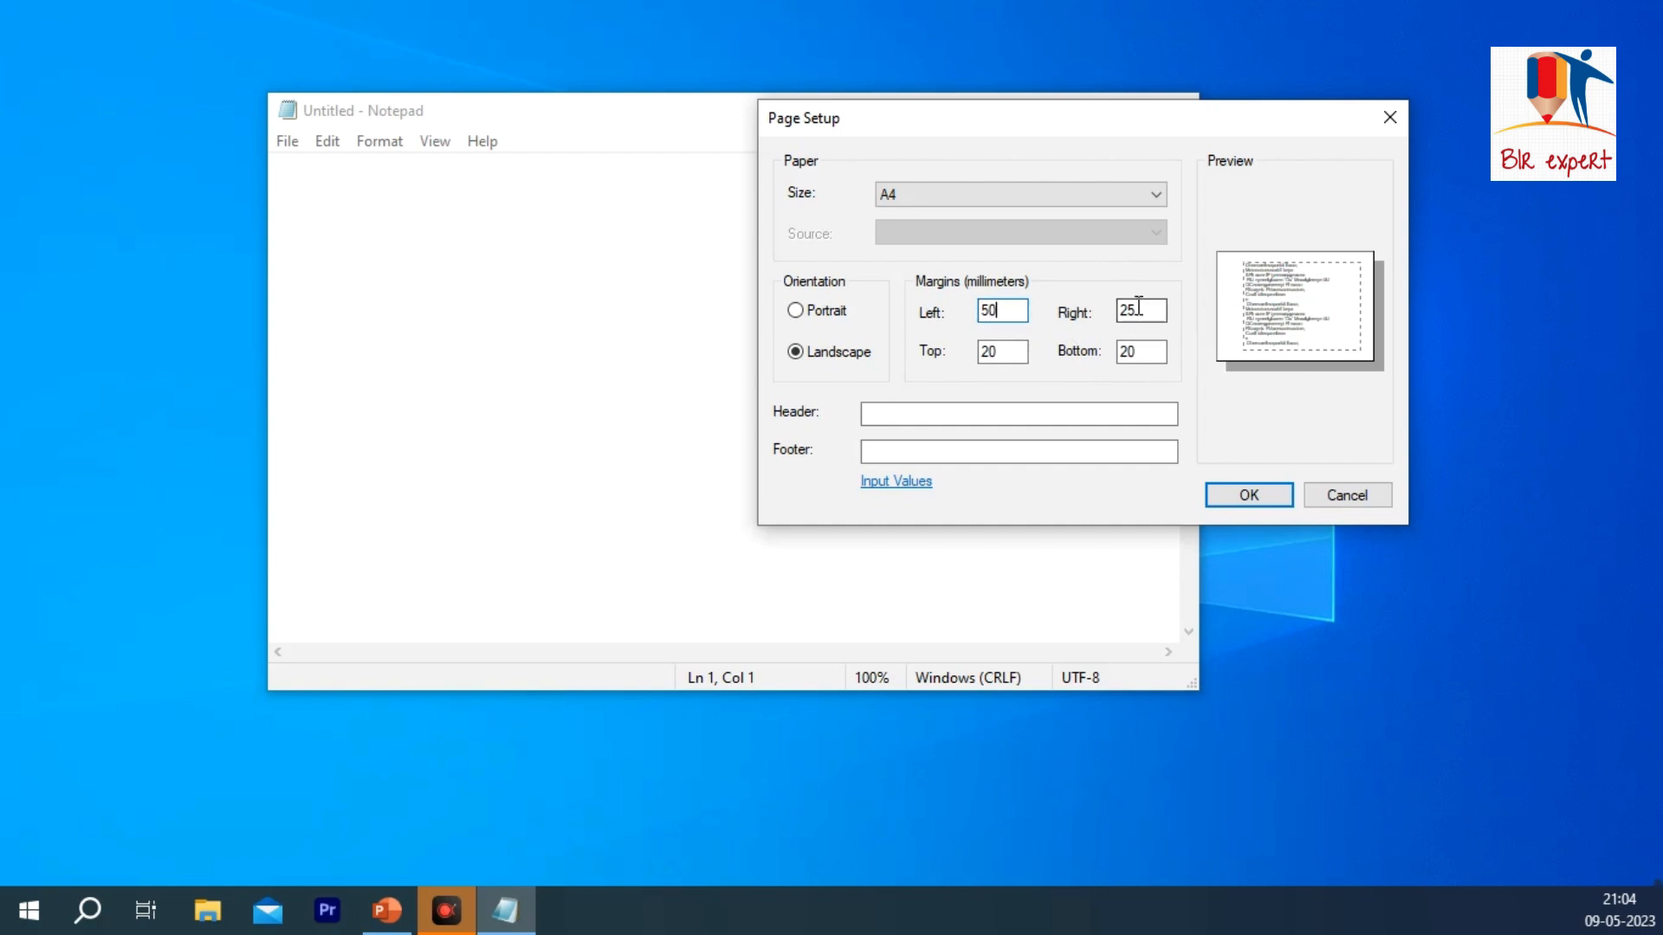
text(30)
text(5)
Step: Set the page's right, top and bottom margins to 50 mm
double_click(992, 350)
text(50)
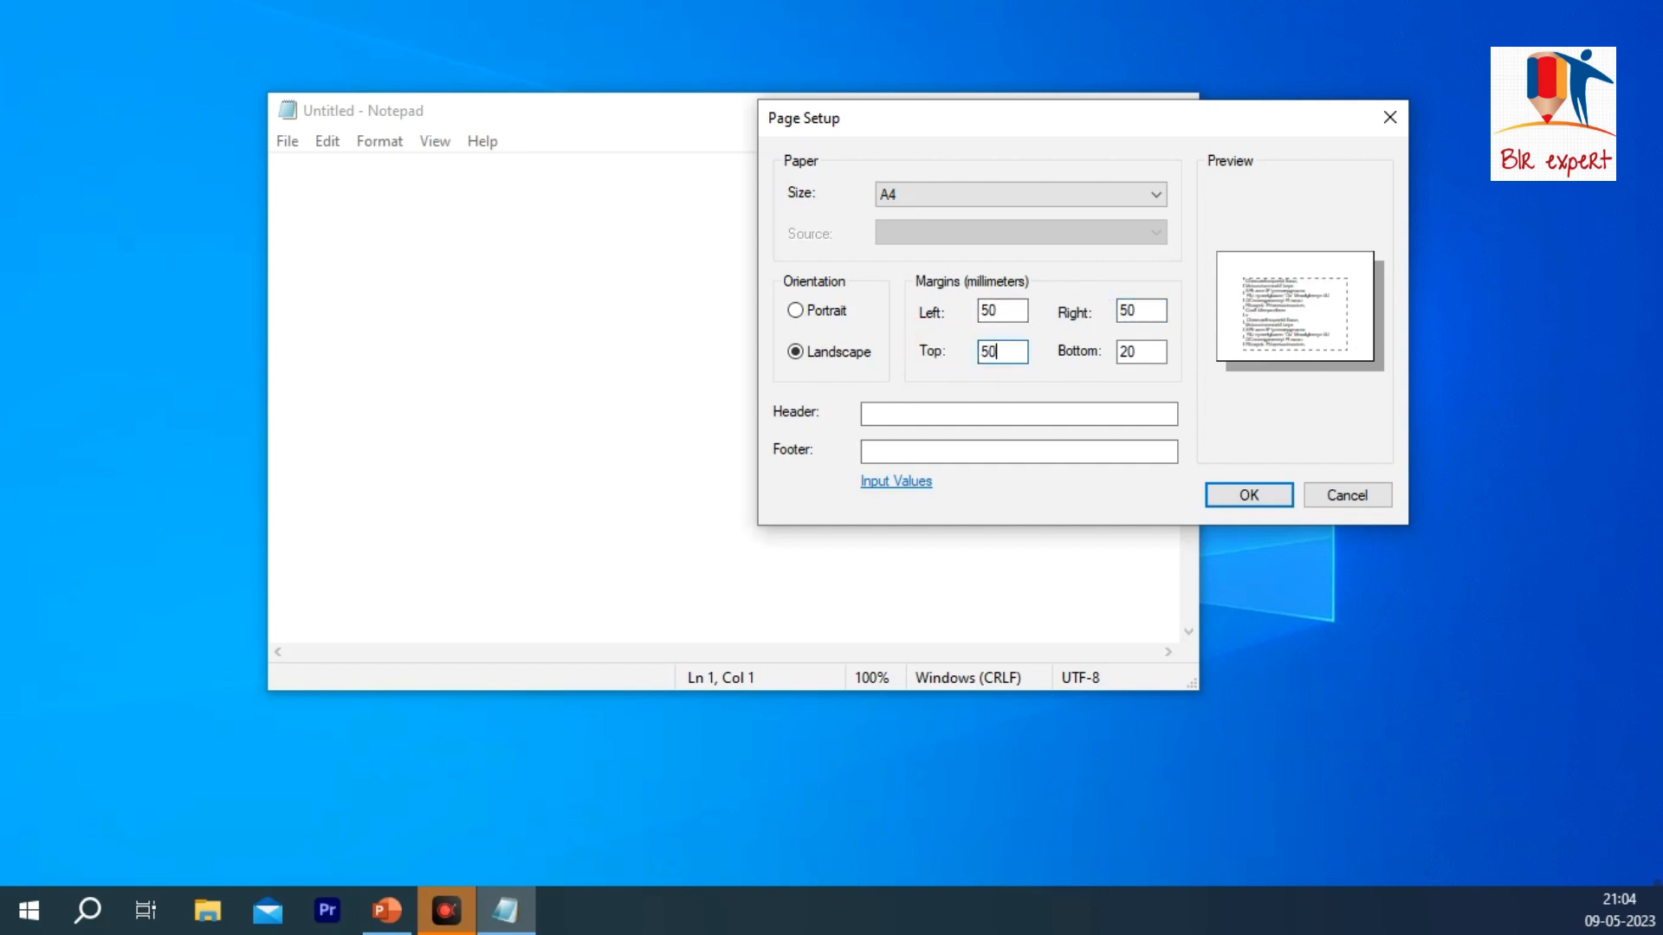
text(50)
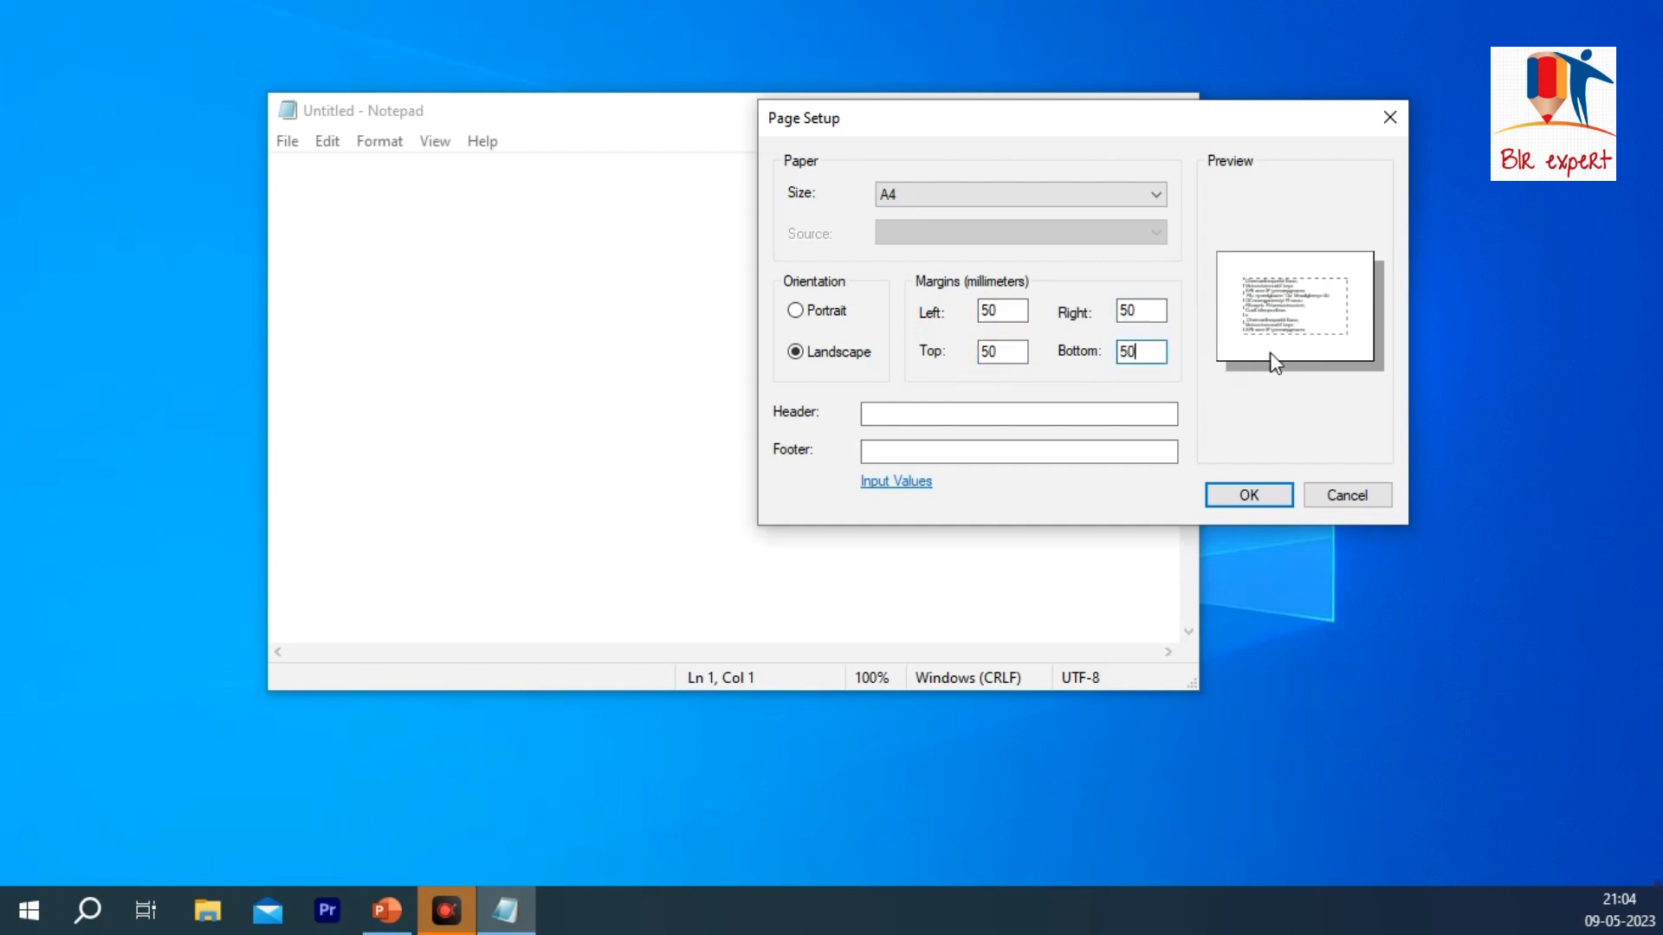
Step: Enter BLR EXPERT as the page header and THANK YOU as the footer, and cancel the page setup
click(939, 409)
click(984, 354)
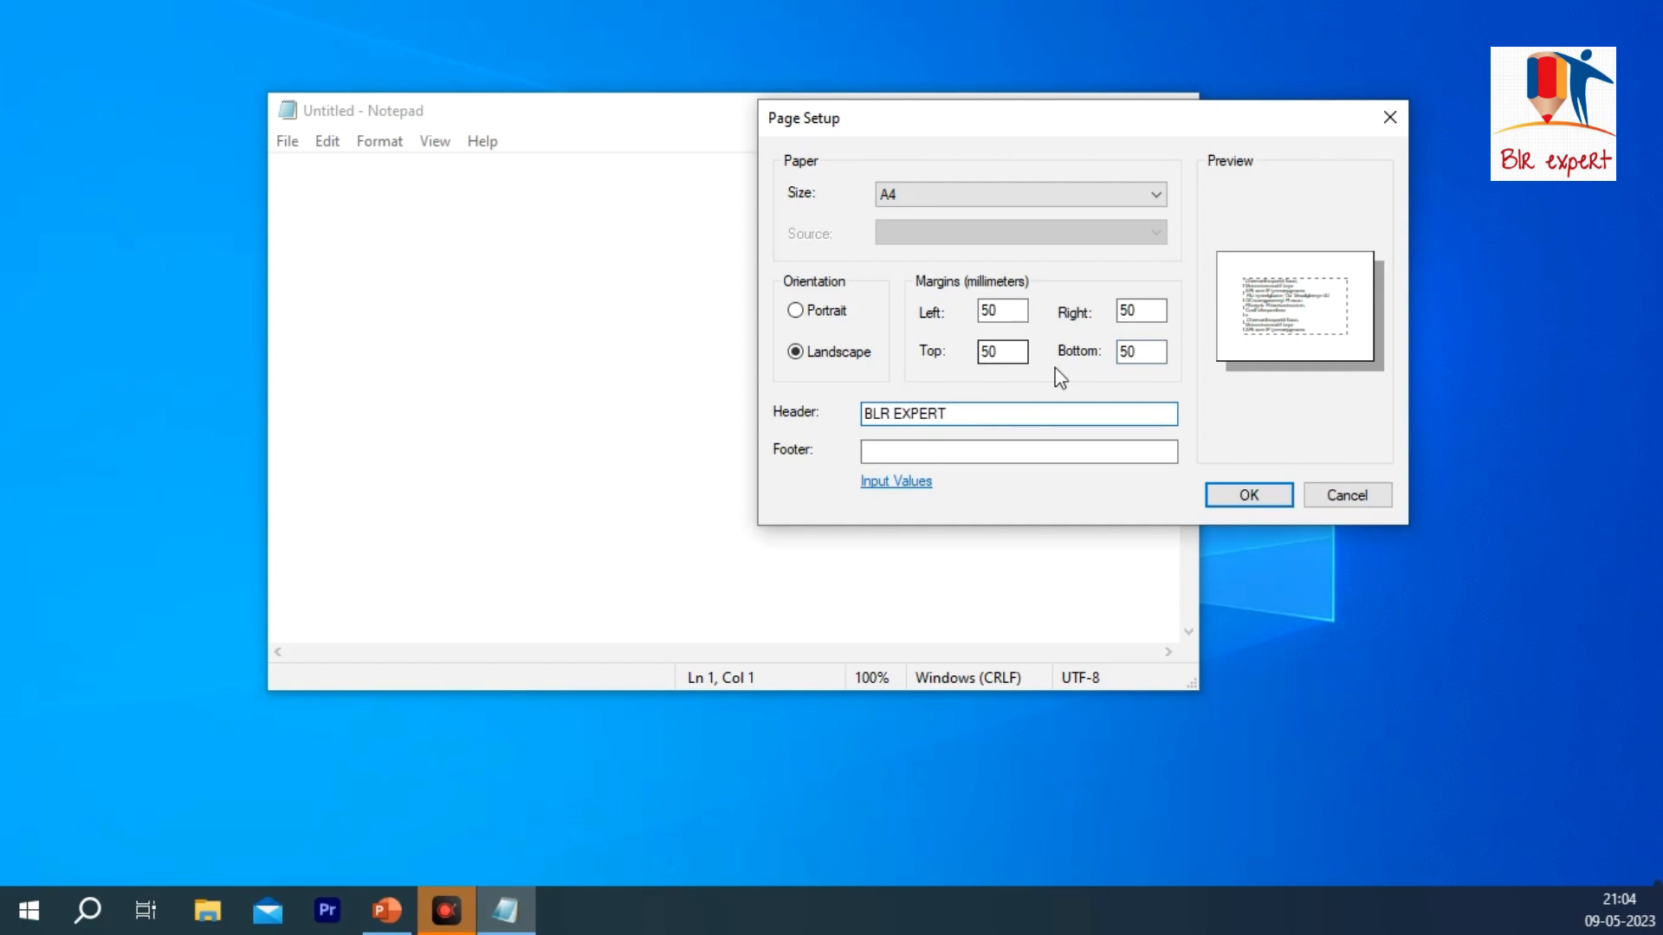
click(1020, 450)
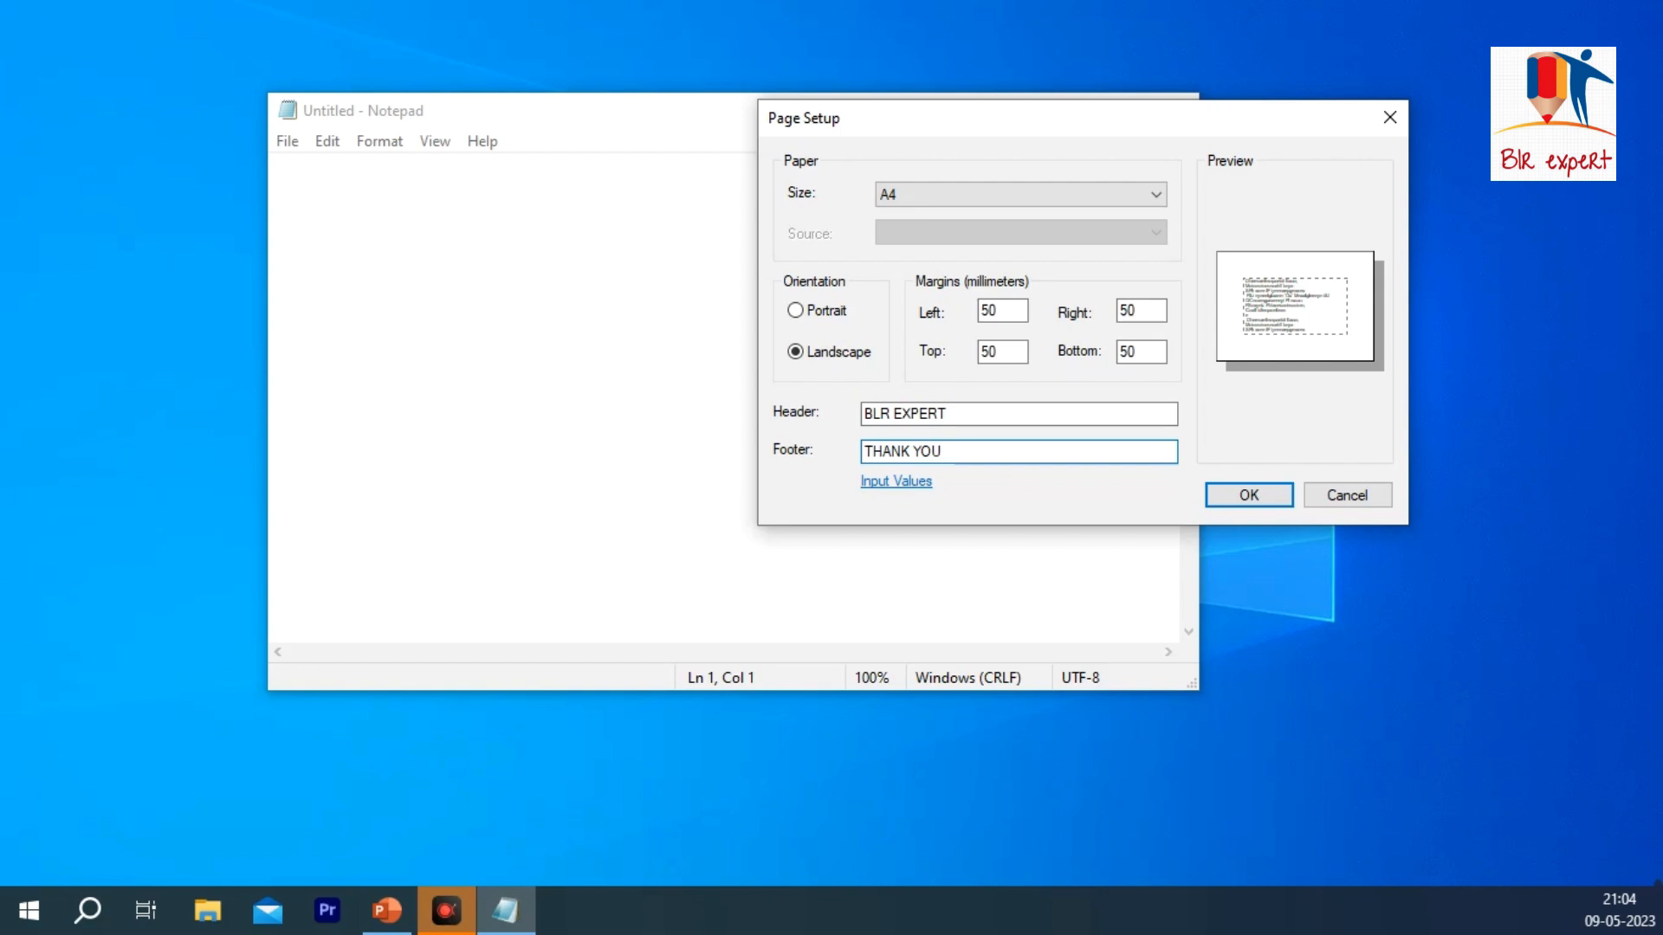
click(1342, 499)
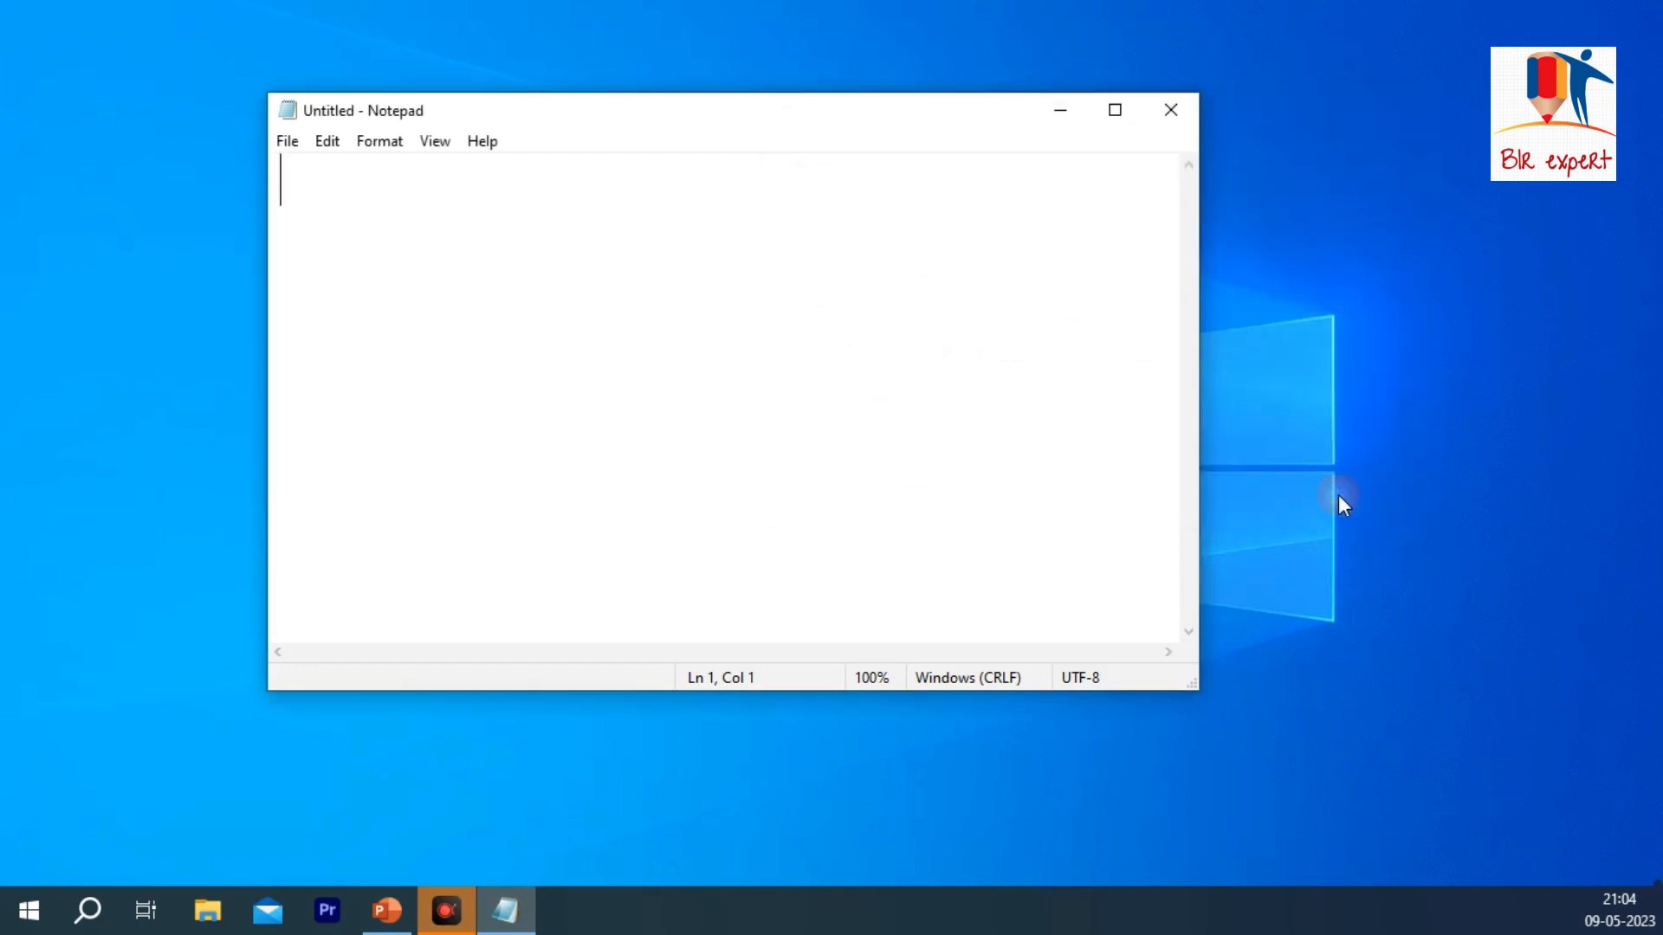
Step: Bring up the print settings for the untitled document and close them without printing
click(284, 143)
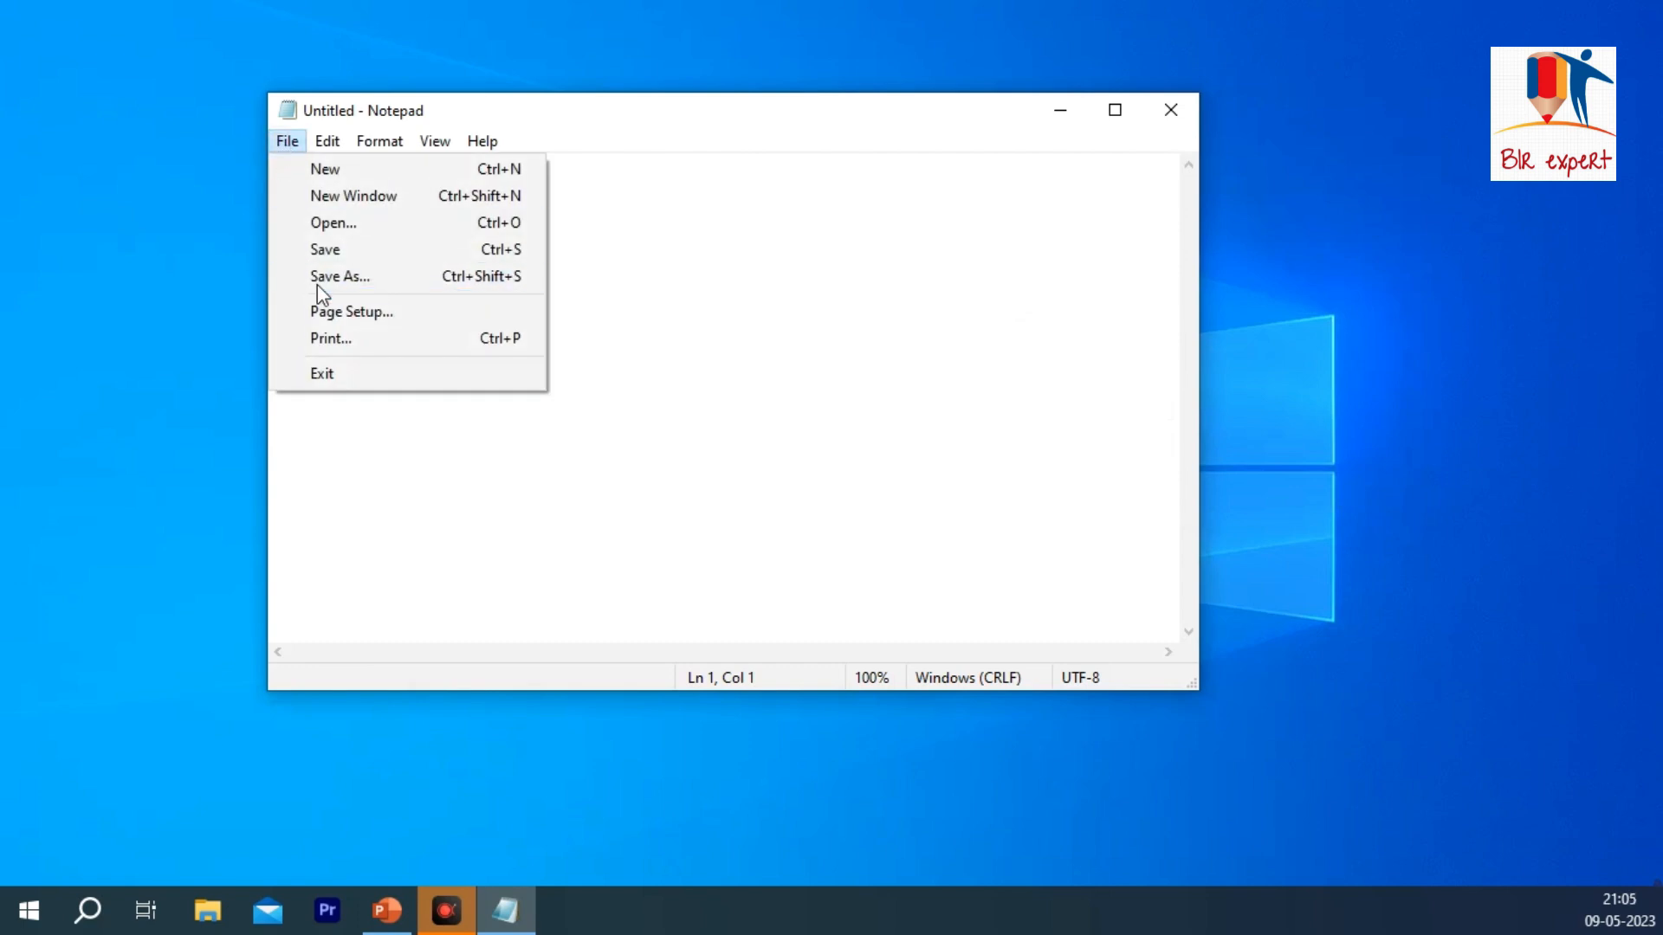
click(367, 347)
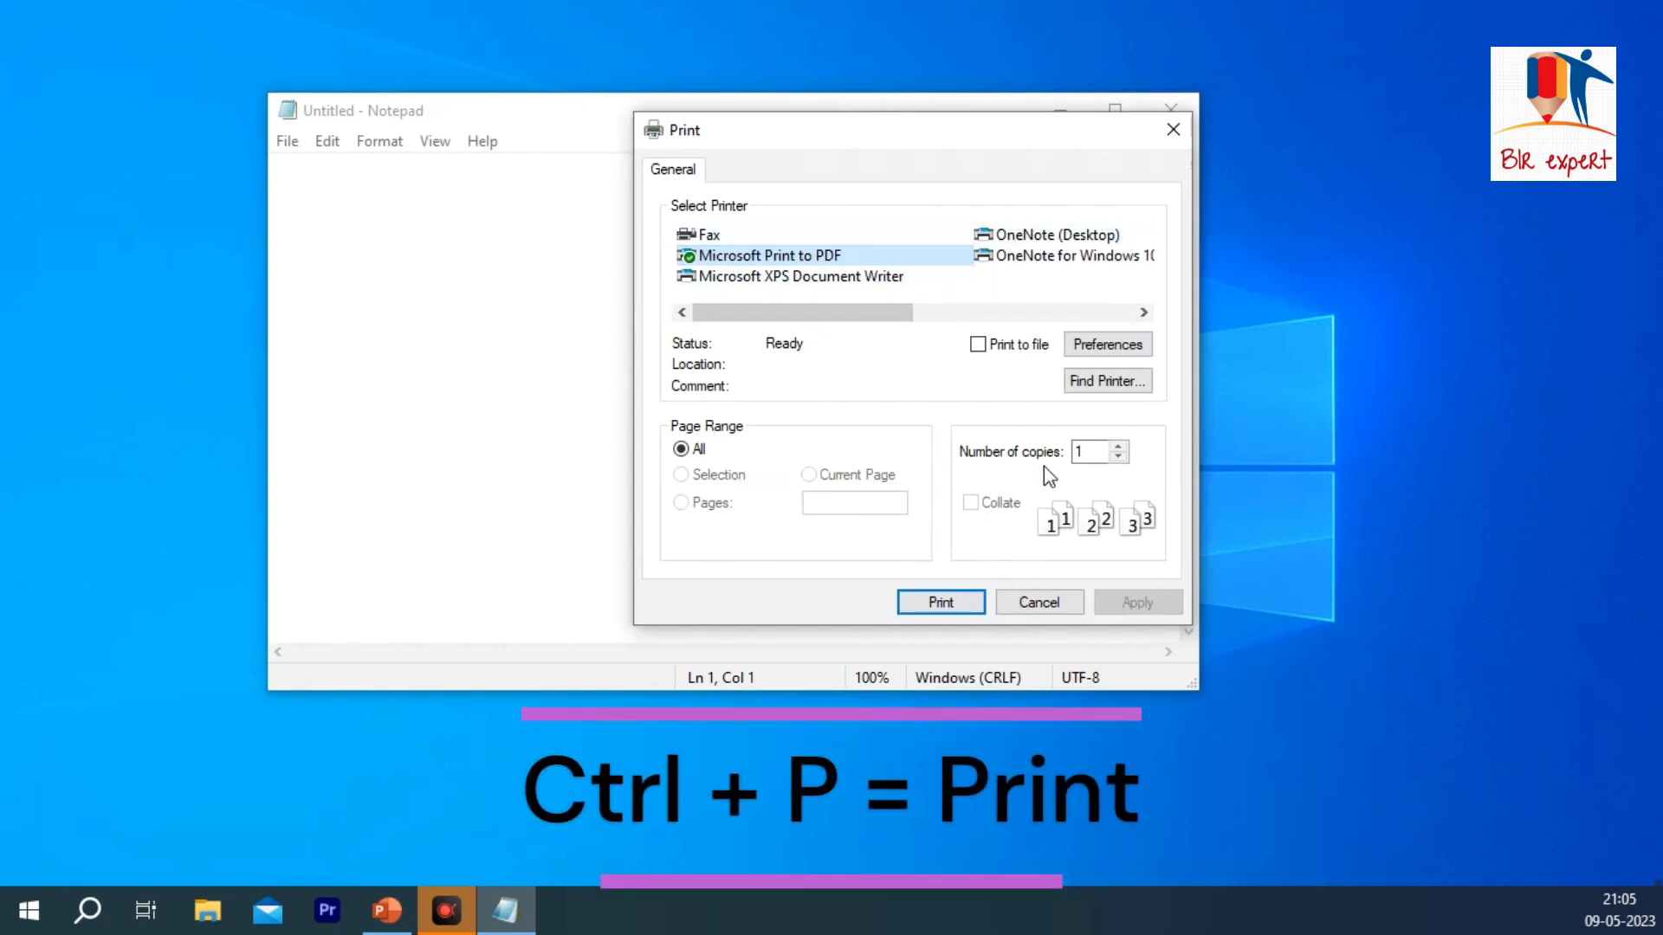
click(1160, 146)
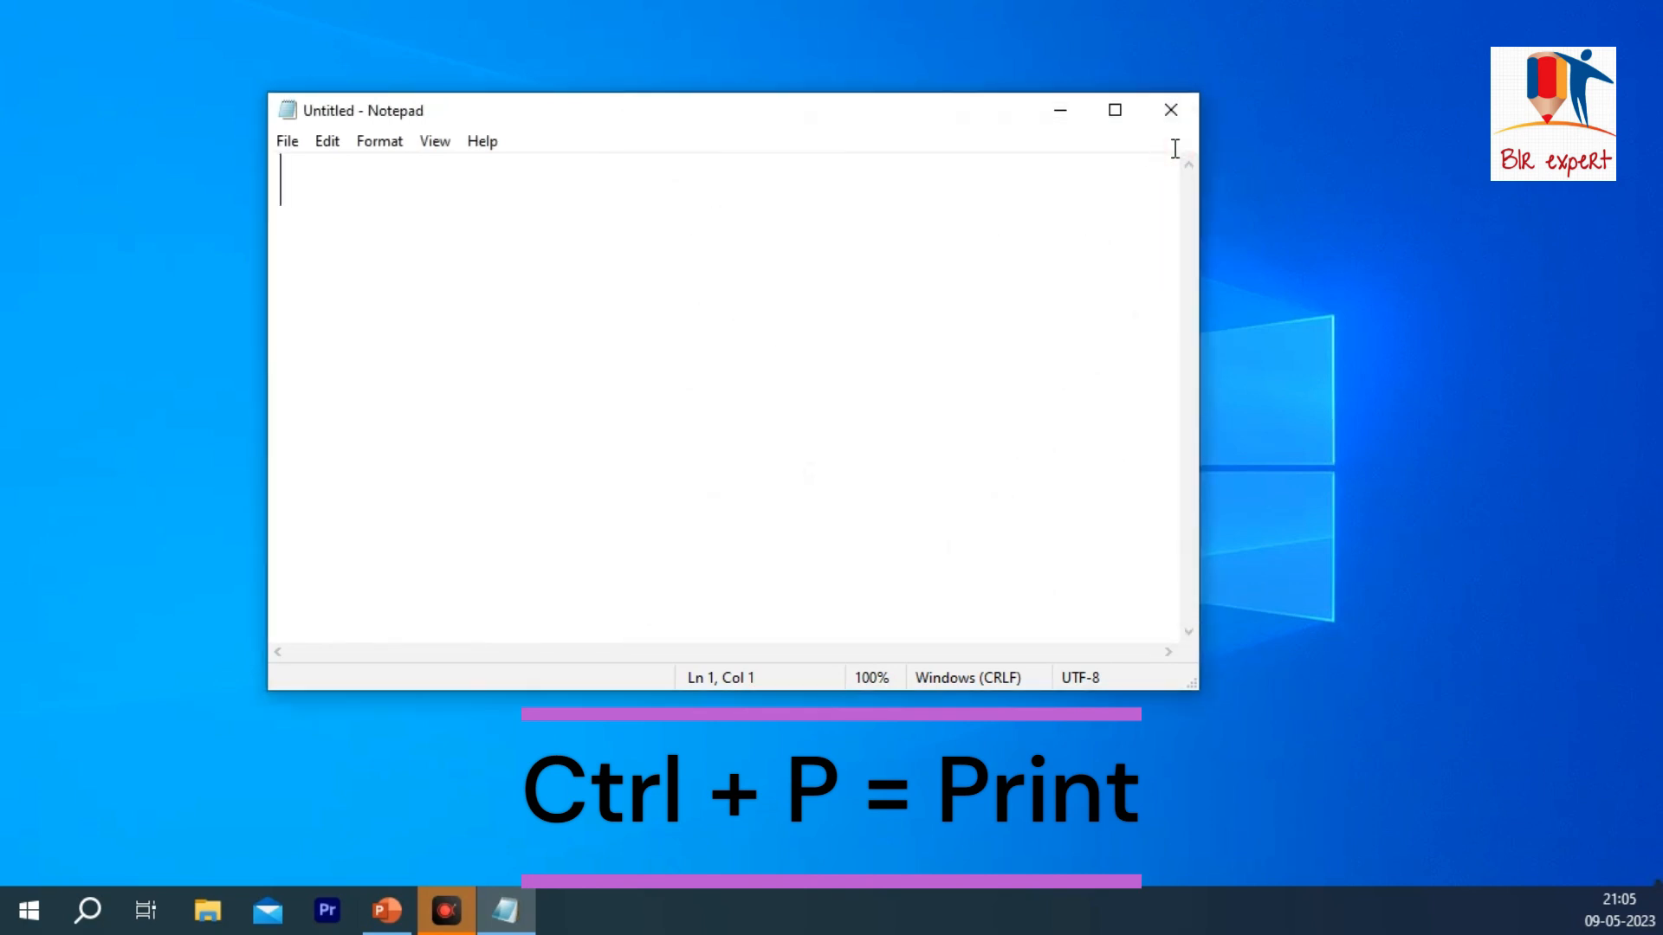
Step: Exit Notepad and open a new Notepad window from the desktop shortcut
click(296, 147)
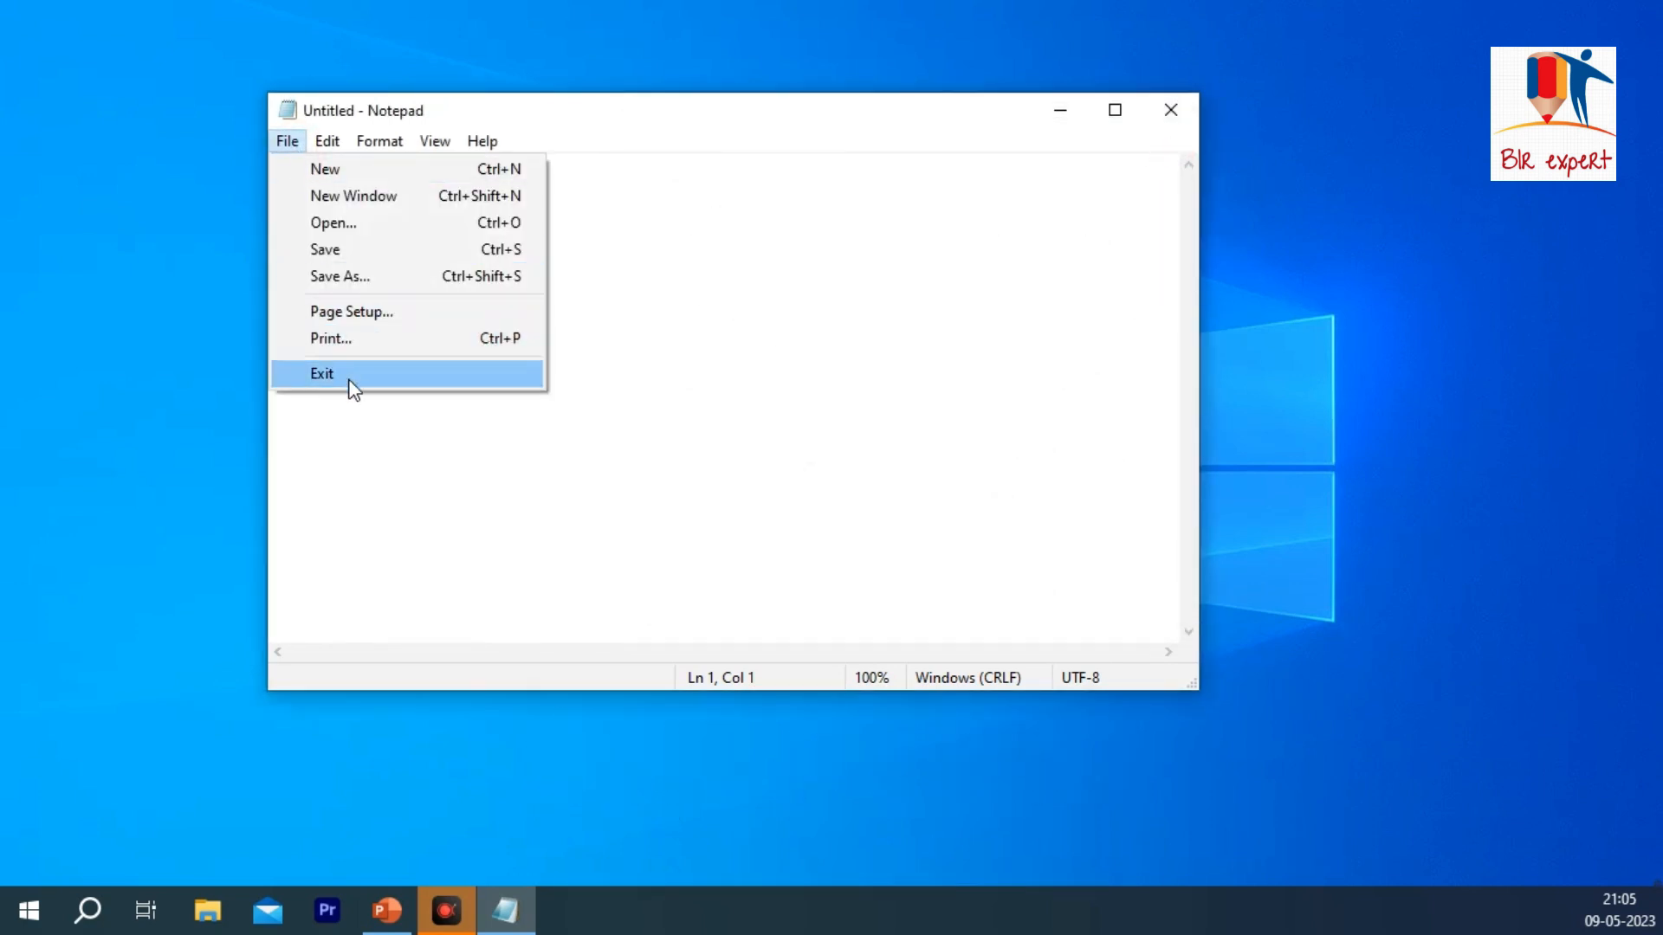
click(375, 382)
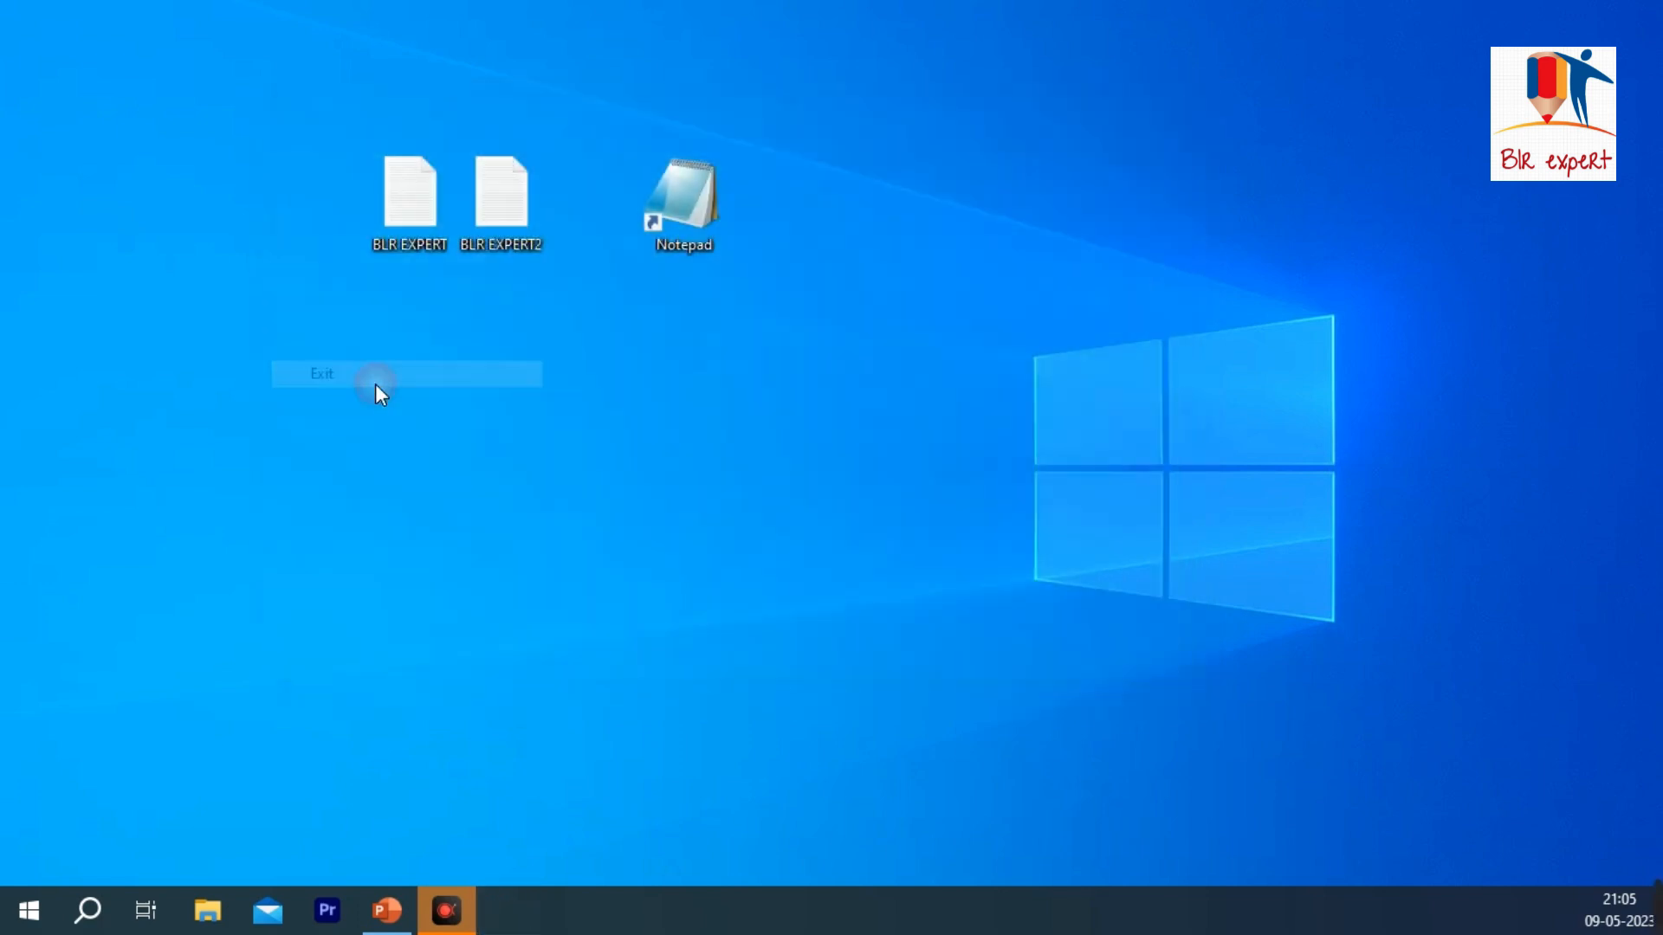
double_click(695, 246)
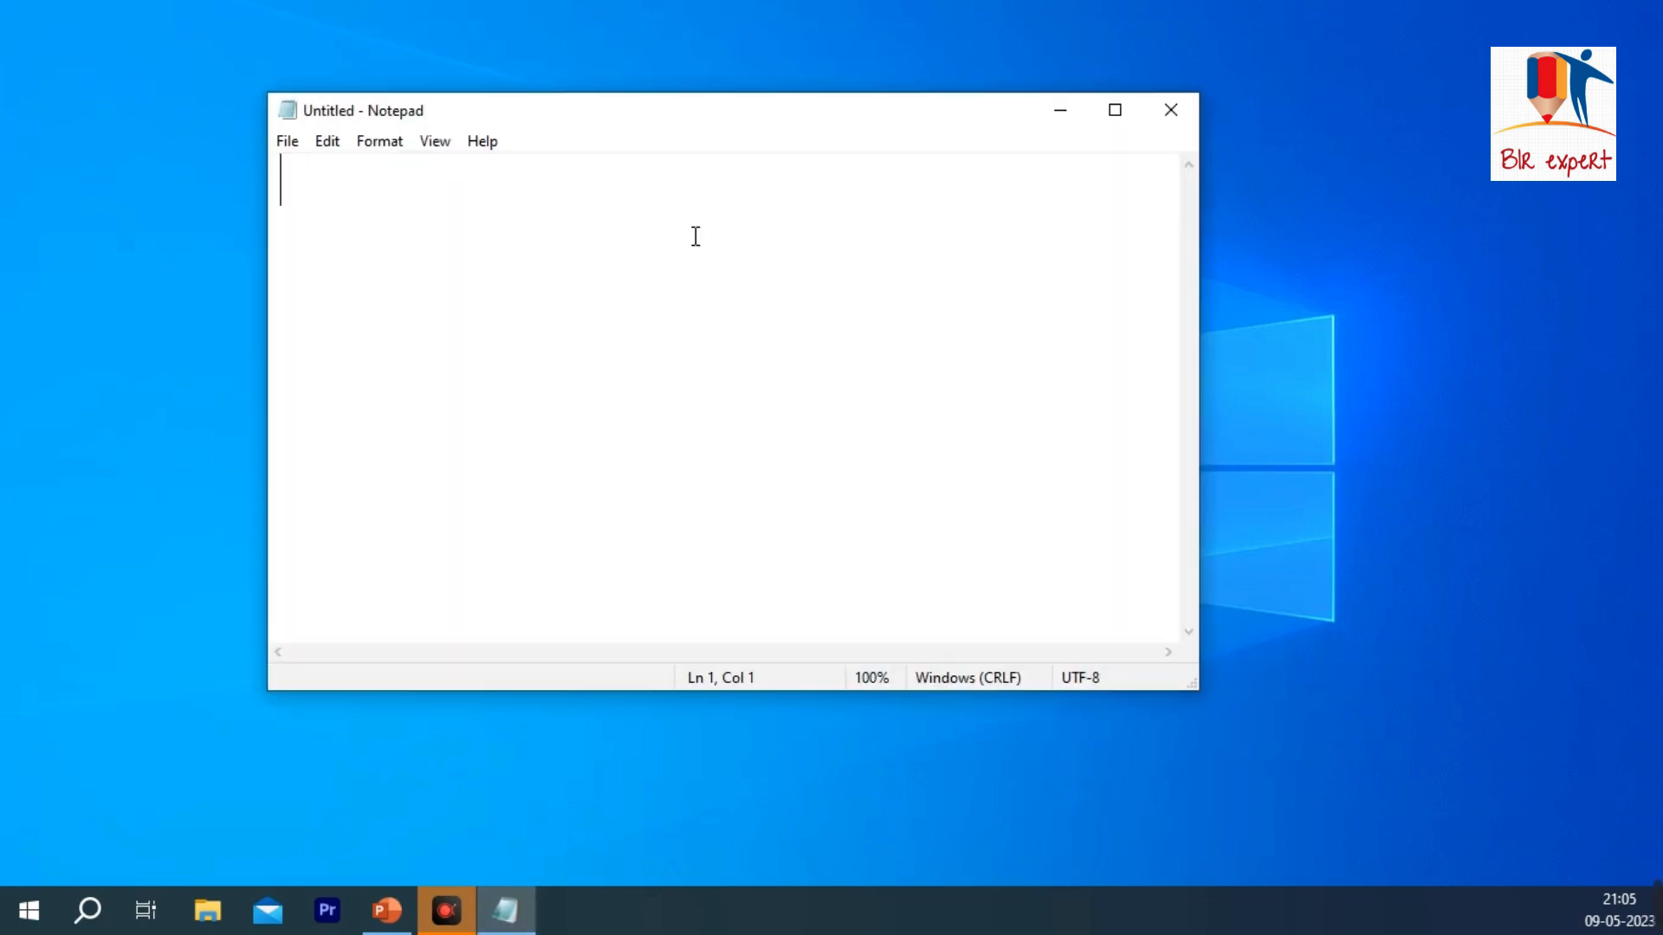
Step: Write the sentence "COMPUTER IS AN ELECTRONIC DEVICE" in the empty document
click(333, 145)
click(326, 178)
text(COMPUTER I)
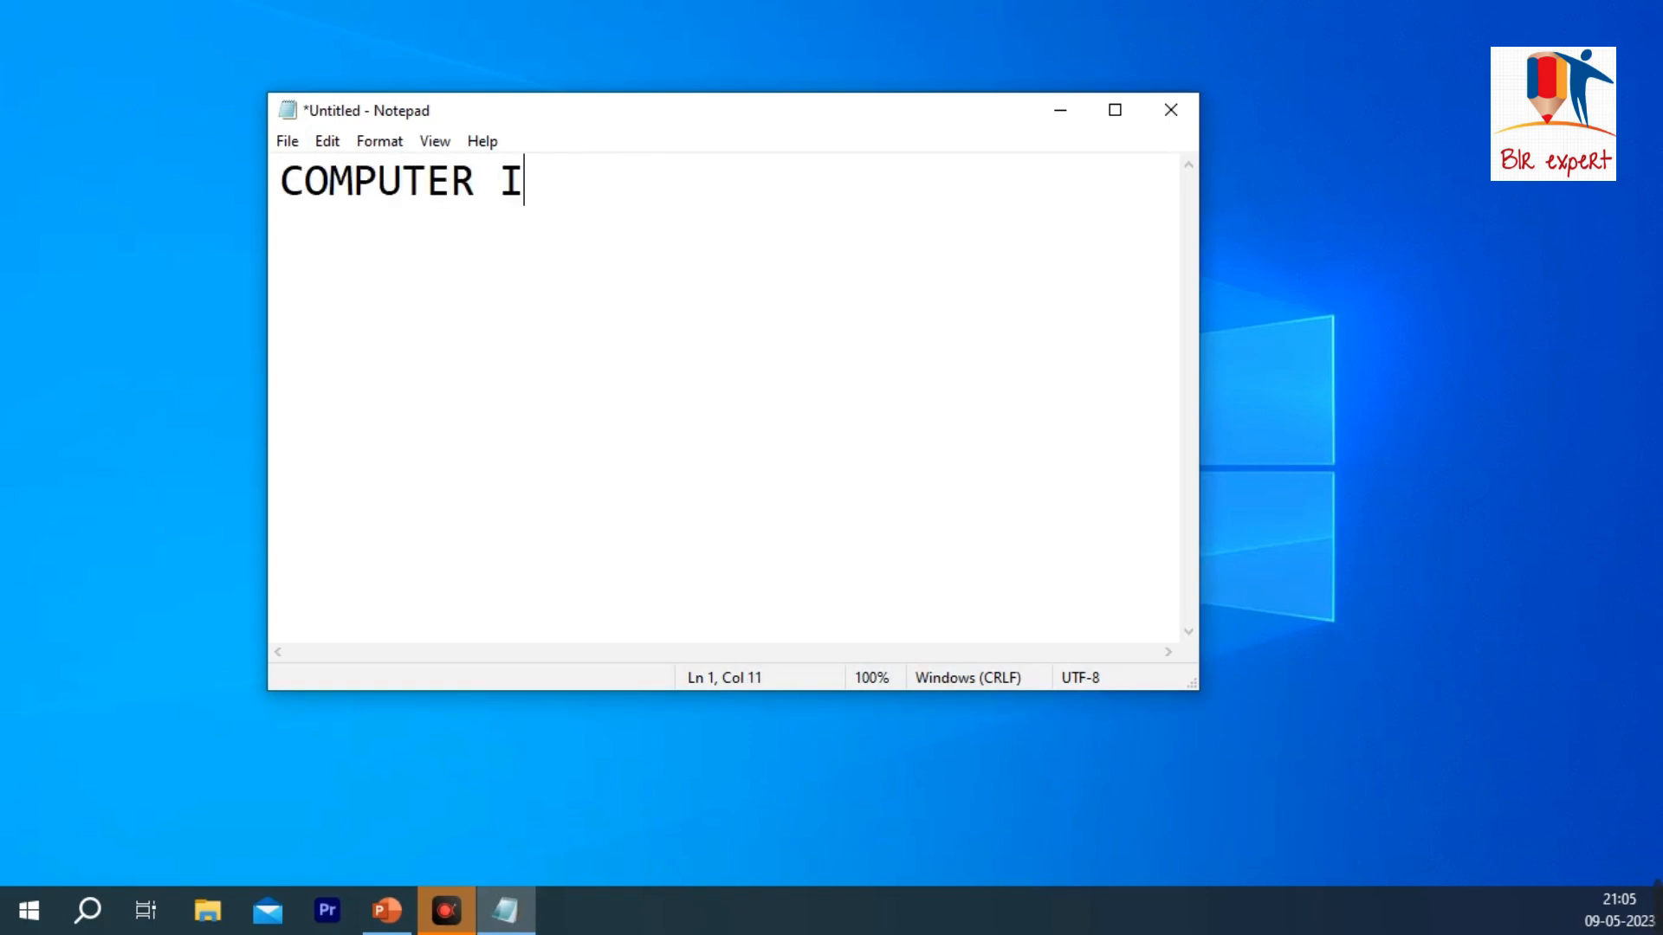
text(S AN ELEC)
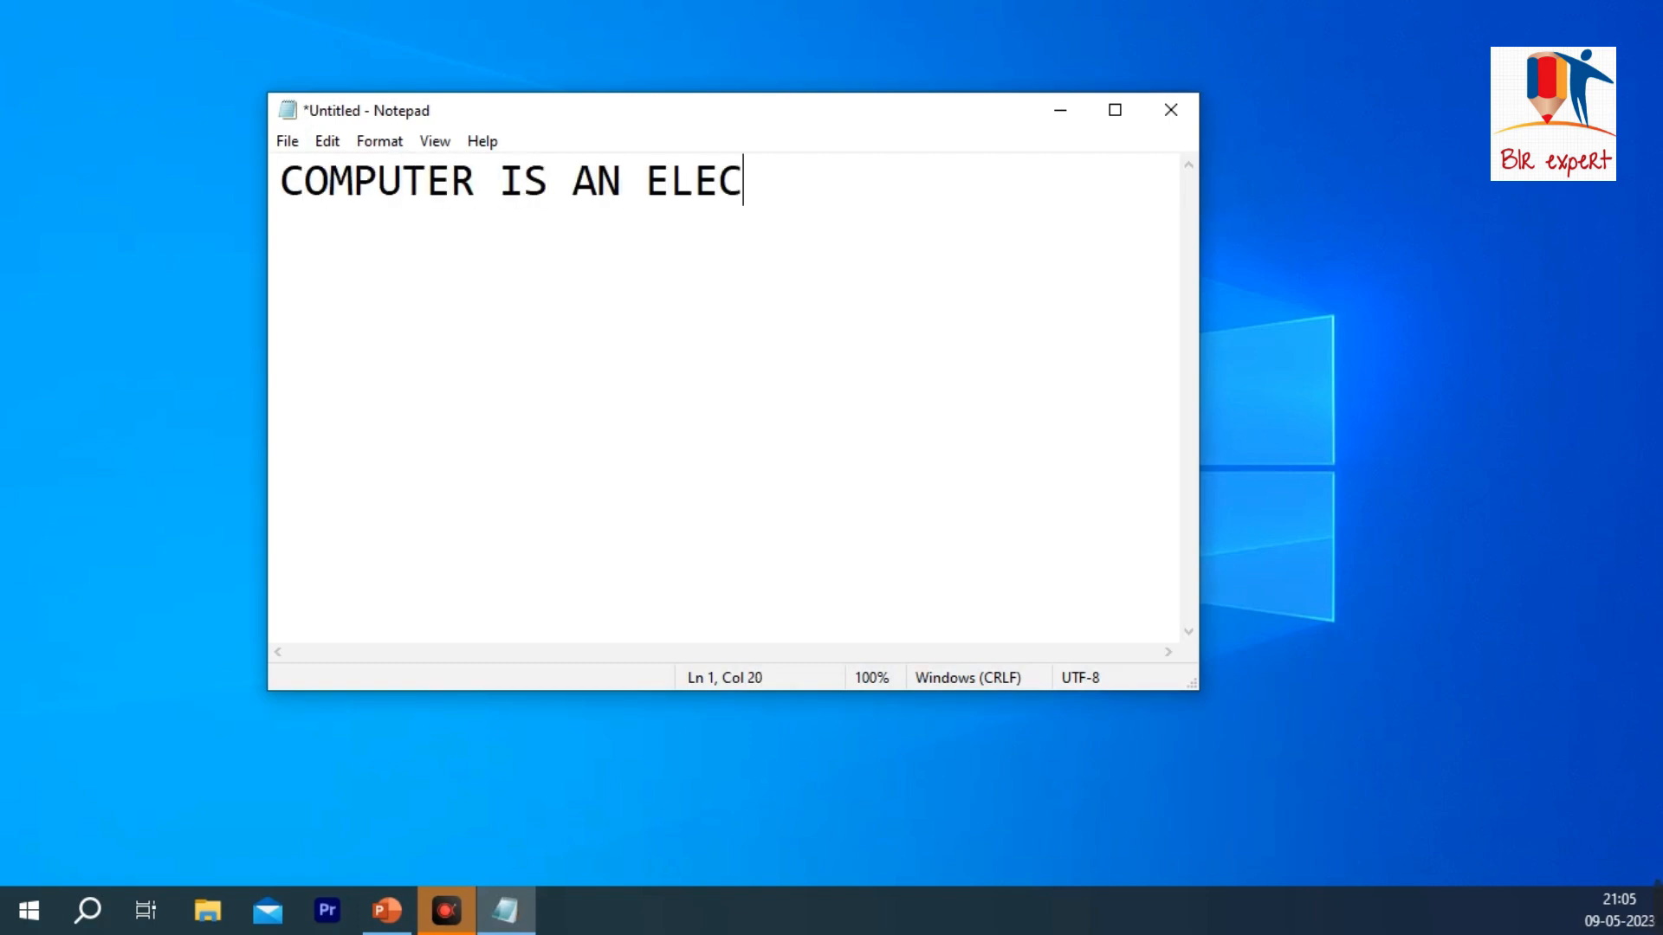
text(TRONIC DEVICE)
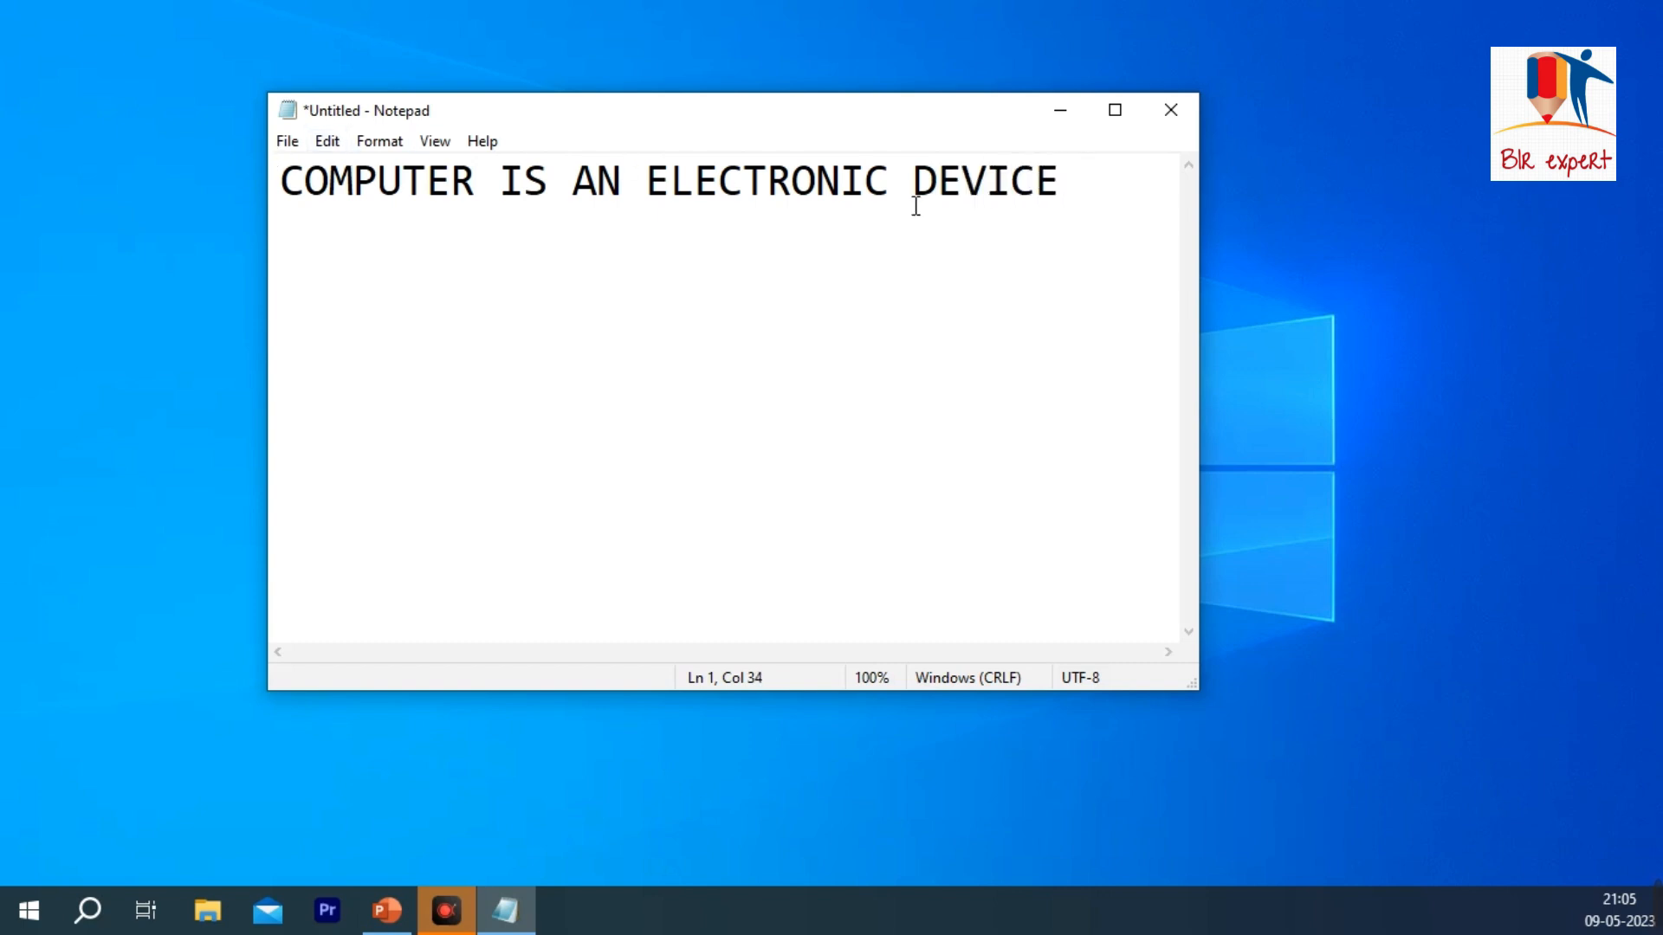
Step: Select the whole sentence, undo its typing, and undo again to bring it back
drag(1083, 178, 242, 180)
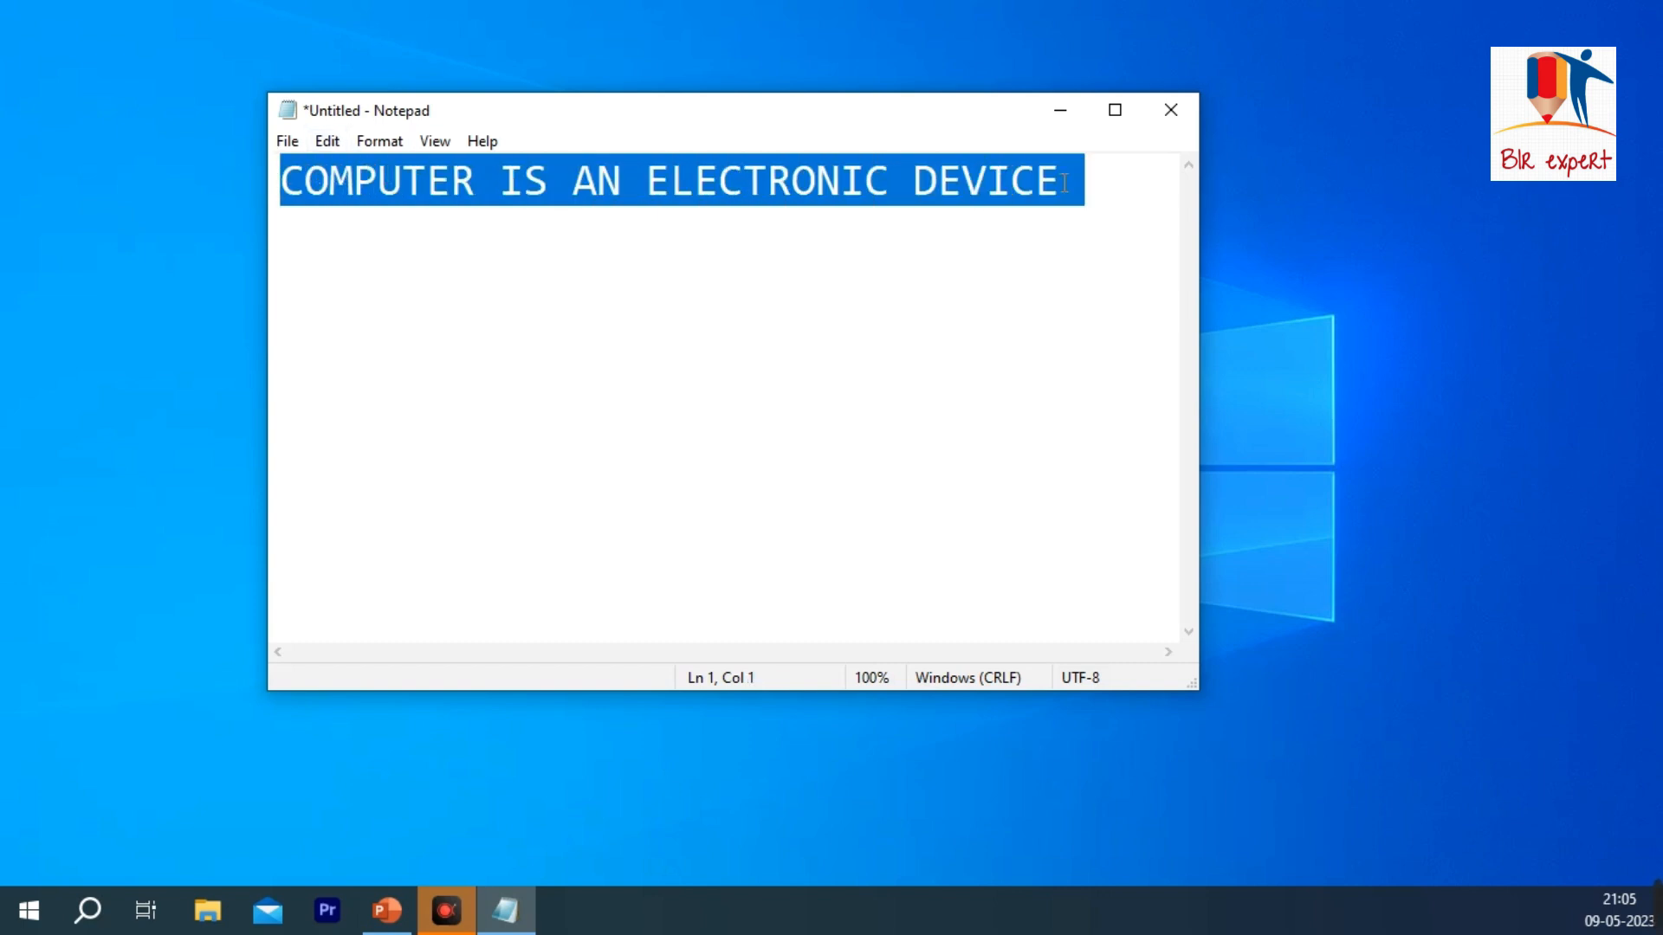
click(327, 141)
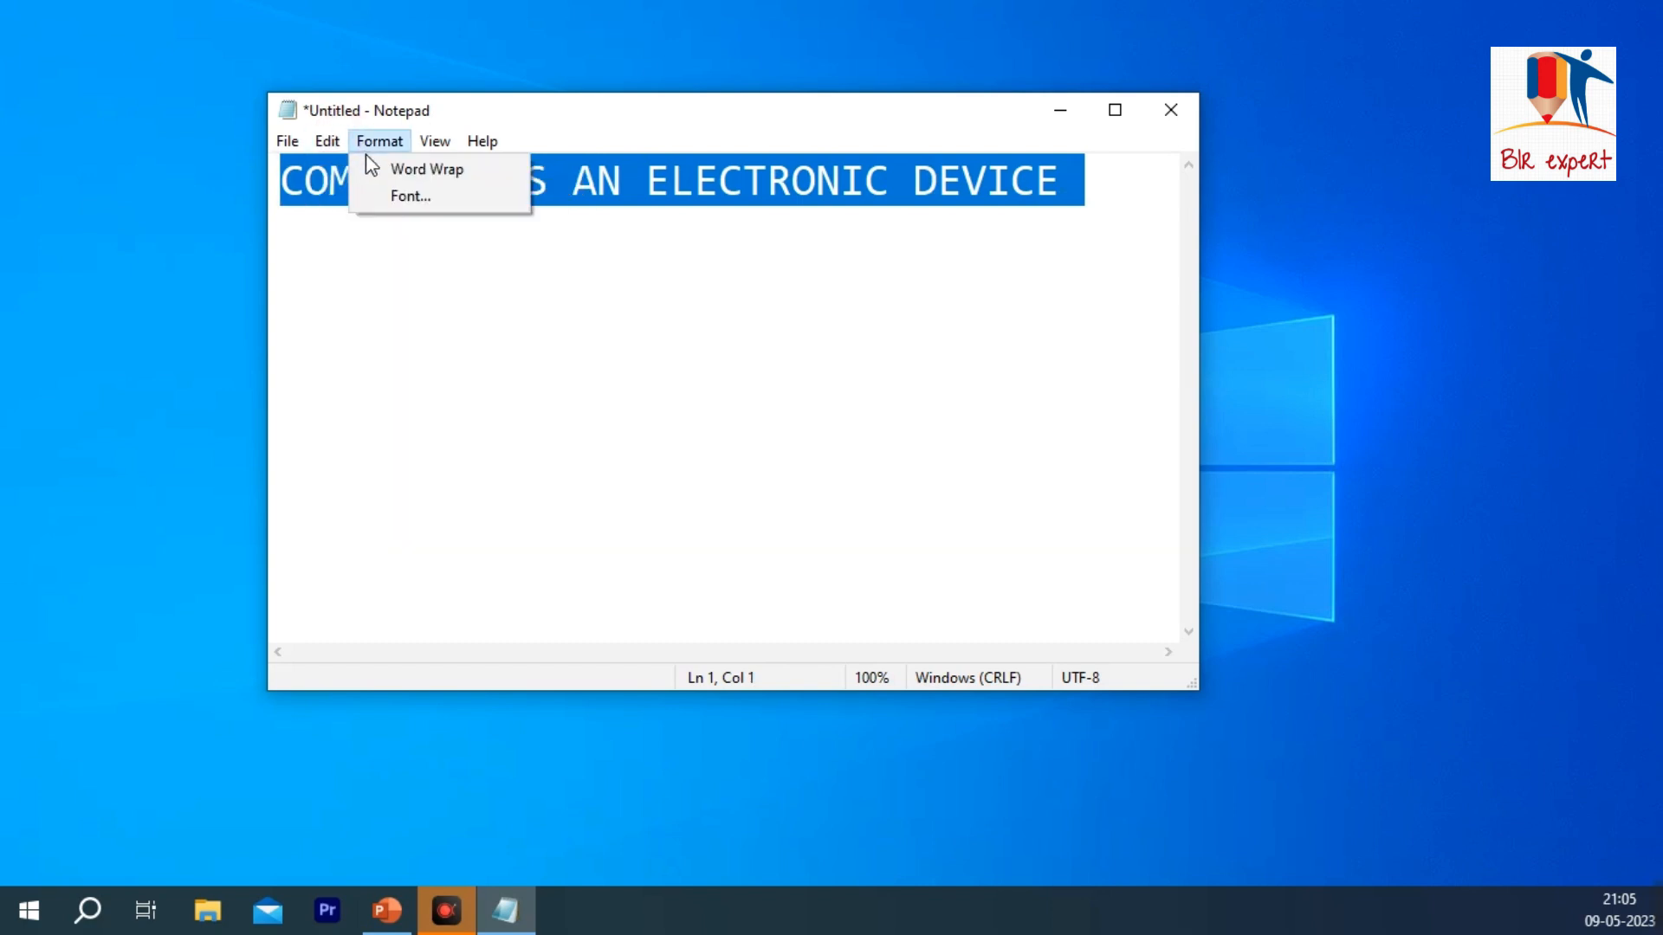
click(339, 162)
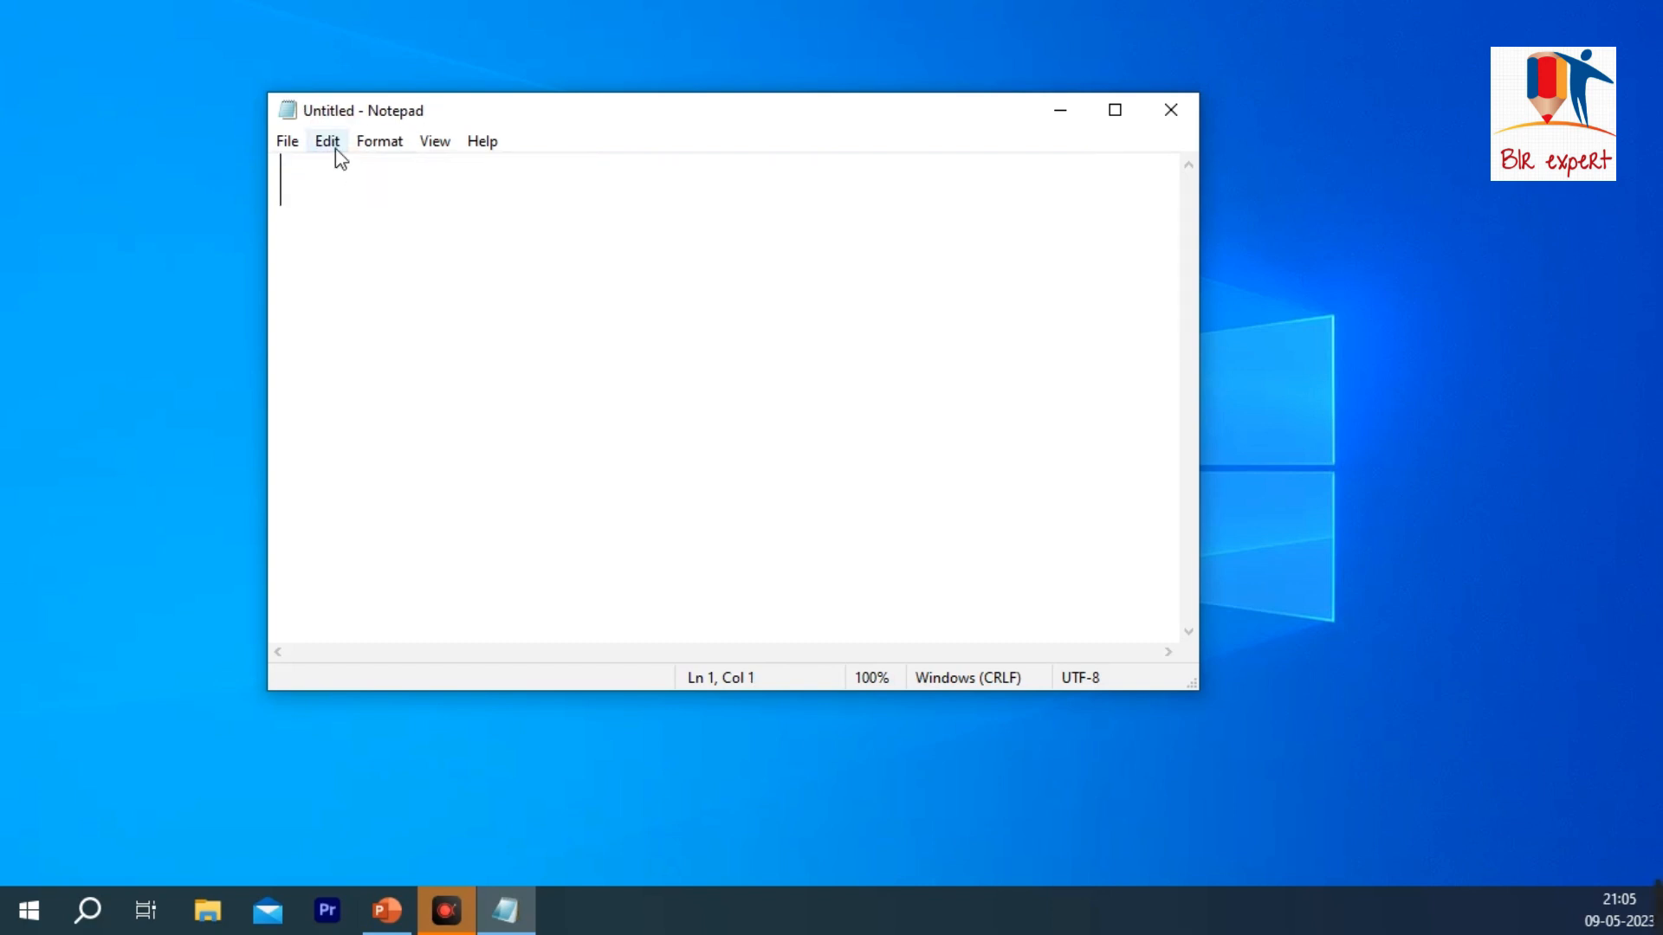
click(335, 147)
click(367, 169)
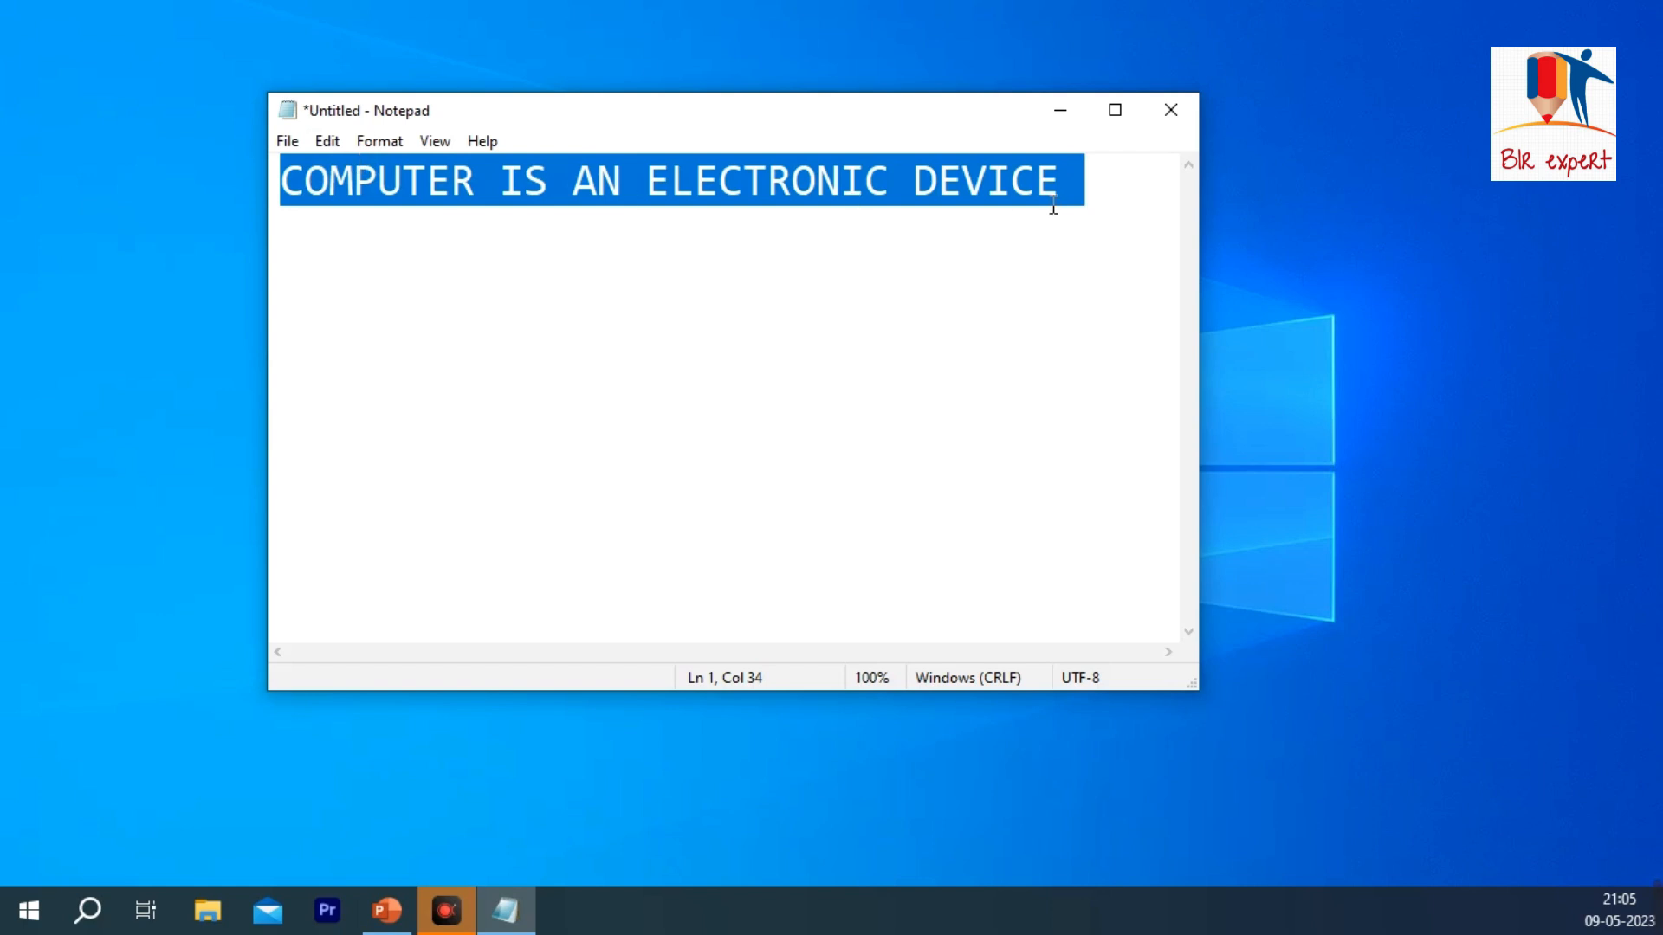
Step: Repeat the undo four more times to remove and restore the sentence, and clear the selection
key(ctrl+z)
key(ctrl+z)
key(ctrl+z)
key(ctrl+z)
key(ctrl+z)
click(327, 141)
click(750, 268)
key(ctrl+z)
click(639, 228)
Step: Cut the word IS out of the sentence
drag(557, 185, 501, 184)
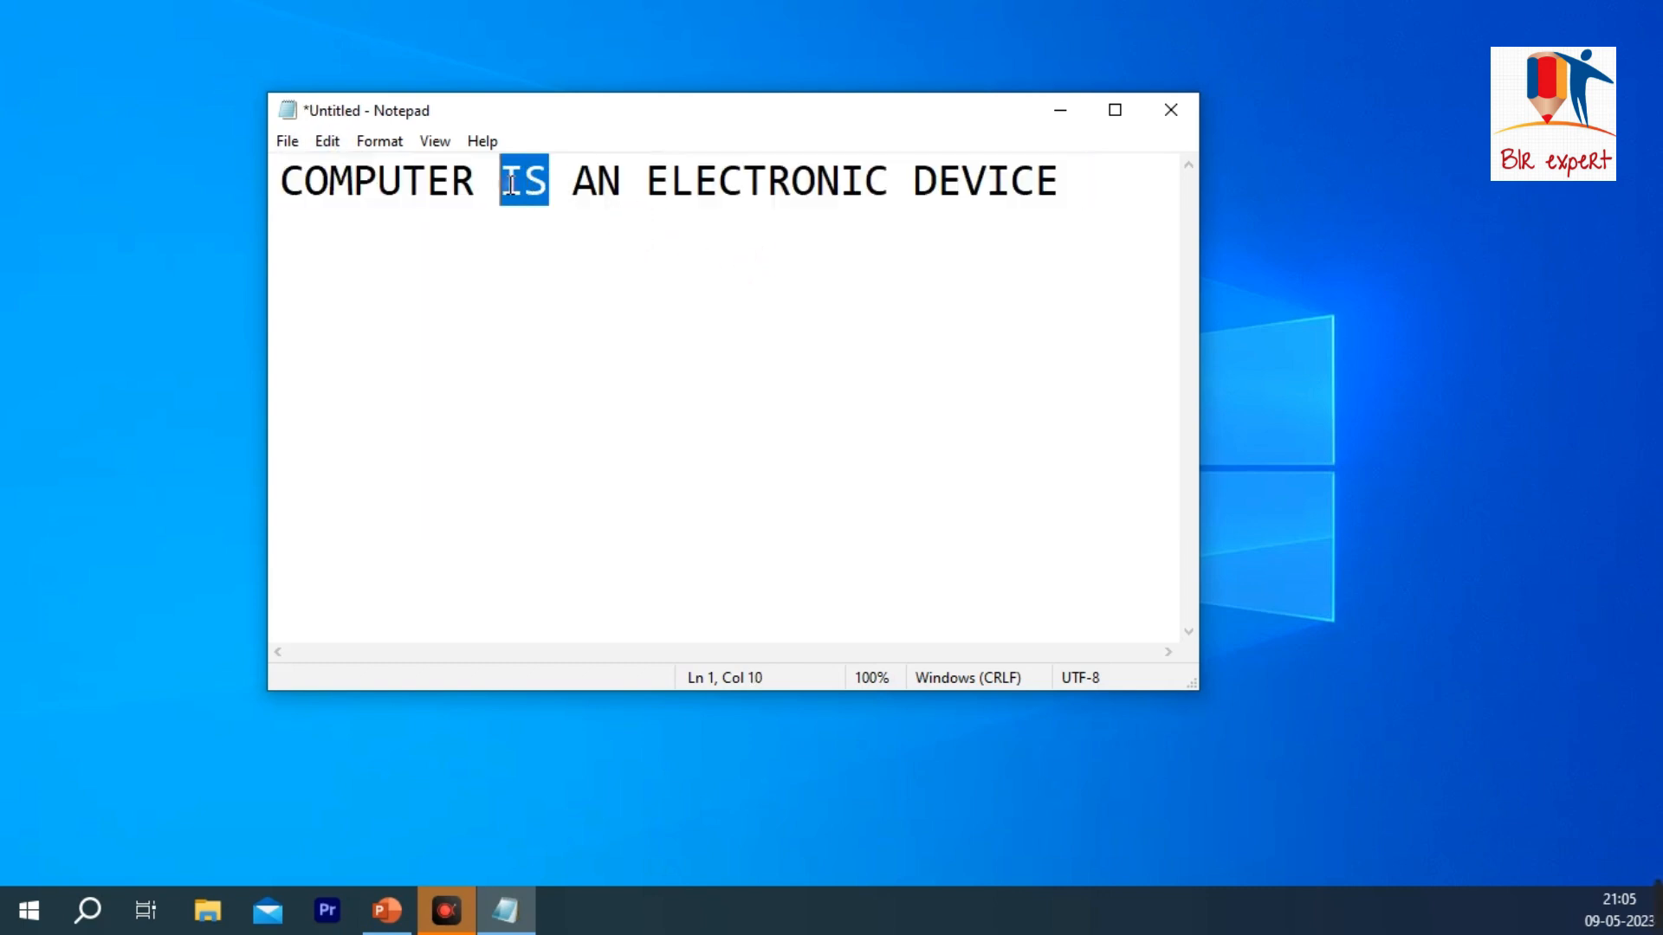
click(328, 141)
click(361, 204)
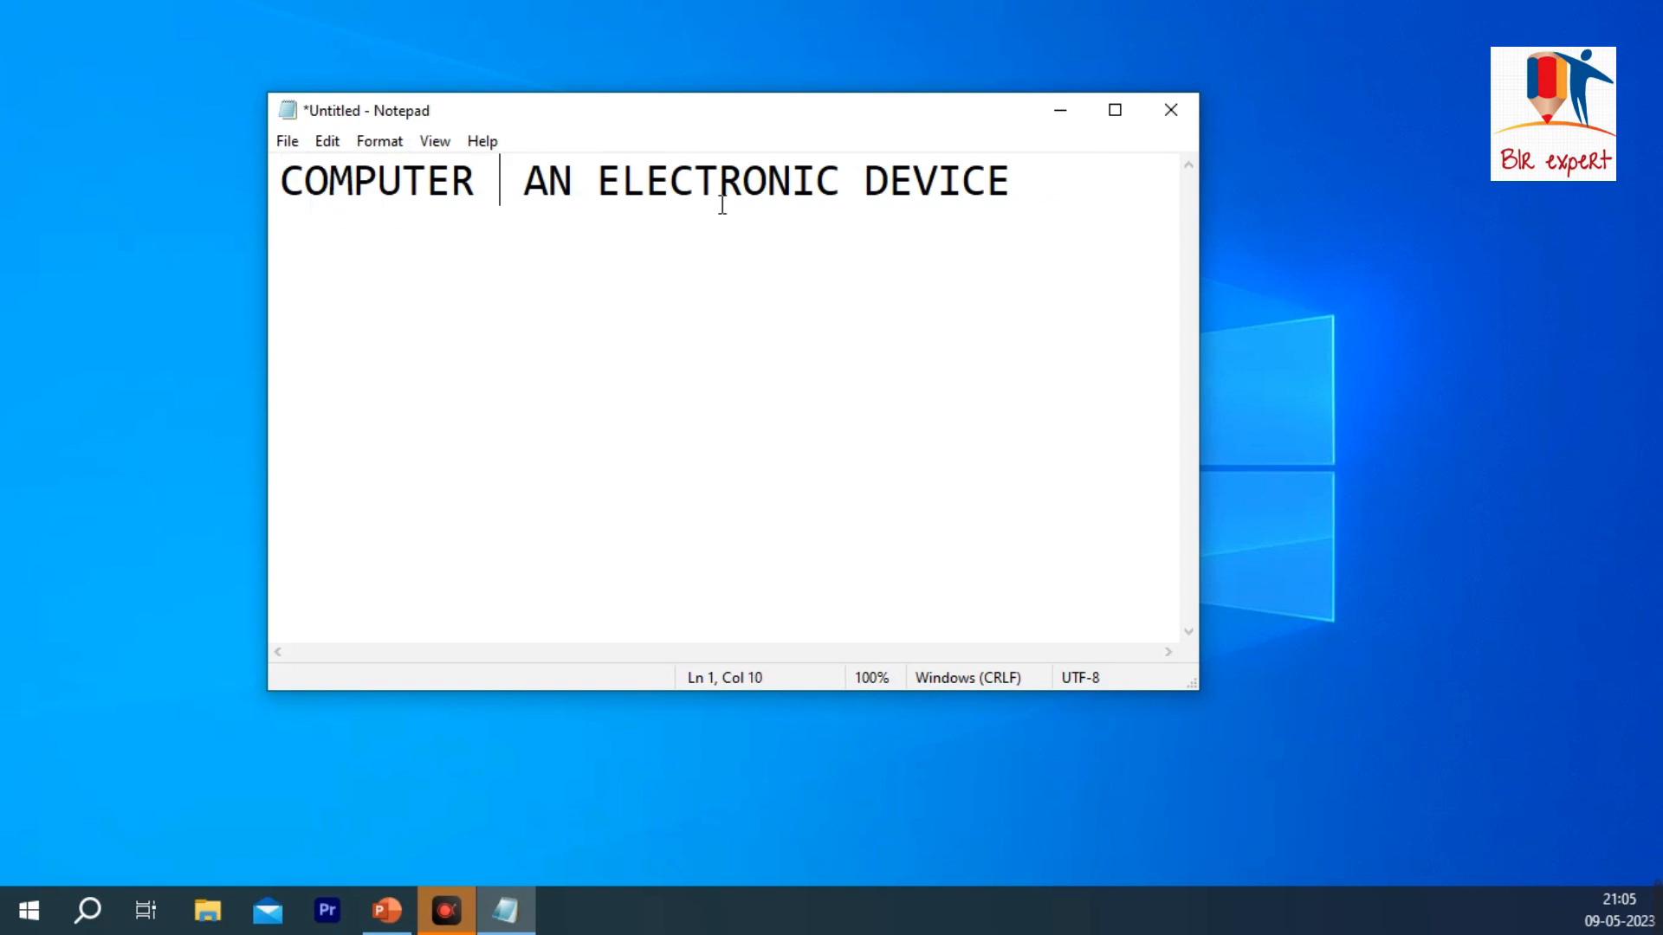
Step: Paste the cut word IS on a new line below the sentence and erase it again
click(1048, 201)
key(Return)
key(ctrl+v)
key(BackSpace)
key(BackSpace)
Step: Paste IS after the letters CO inside the word COMPUTER and erase it again
click(328, 182)
click(327, 141)
click(385, 257)
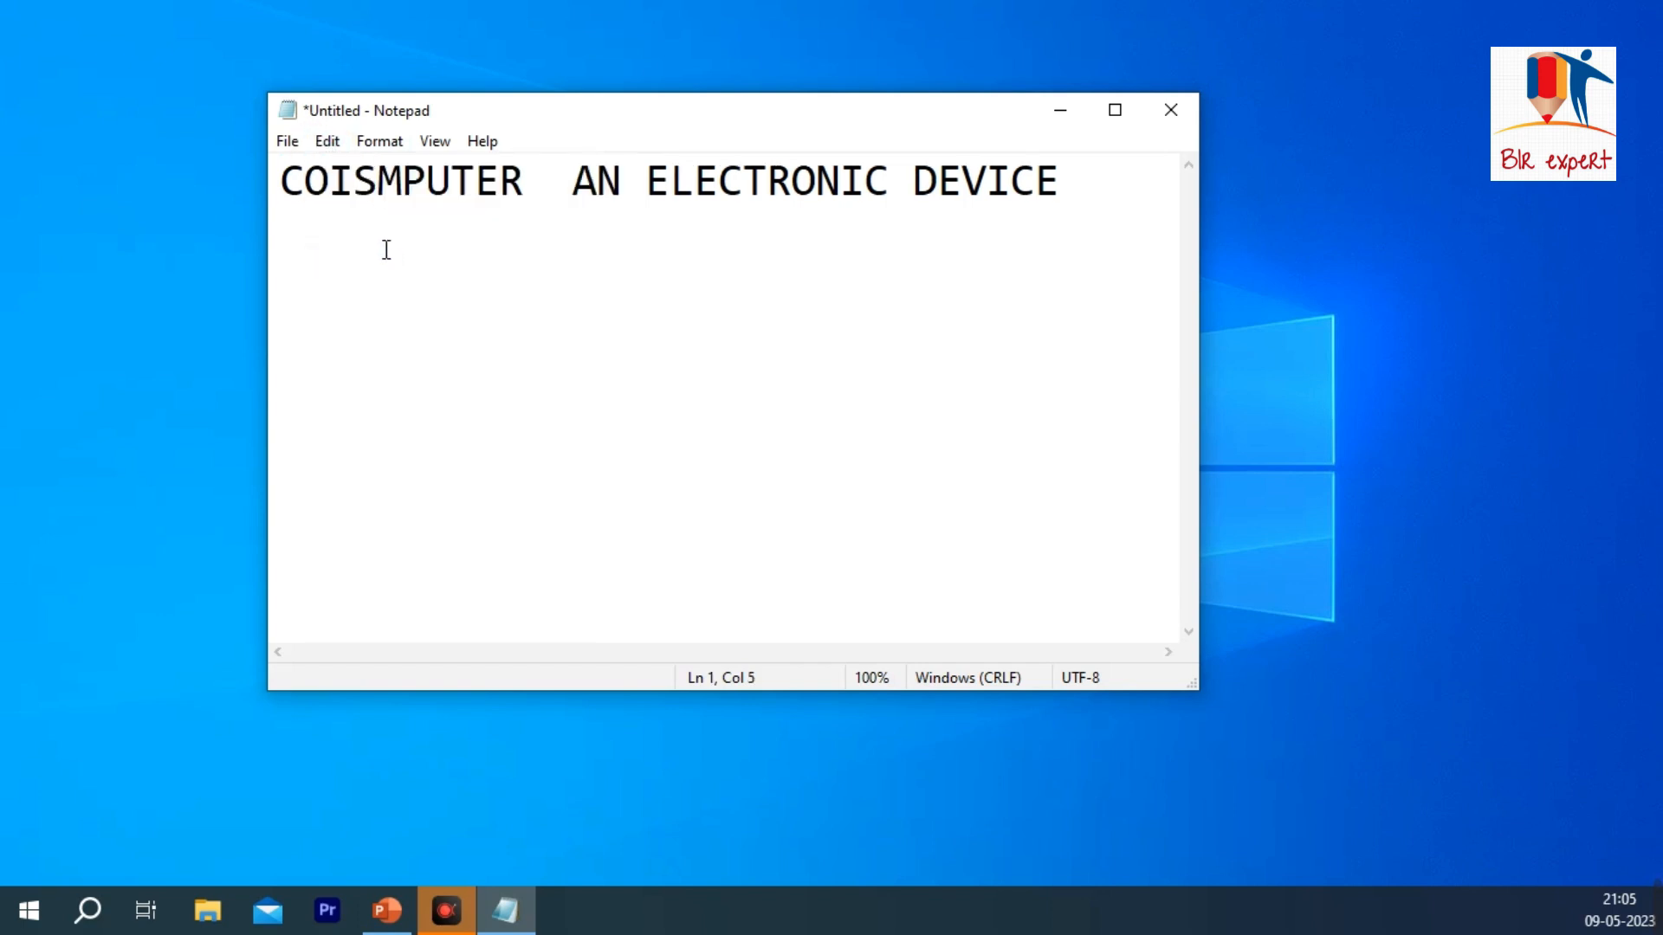
key(BackSpace)
key(BackSpace)
Step: Paste the word IS three times, separated by spaces, on a new line below the sentence
key(End)
key(Return)
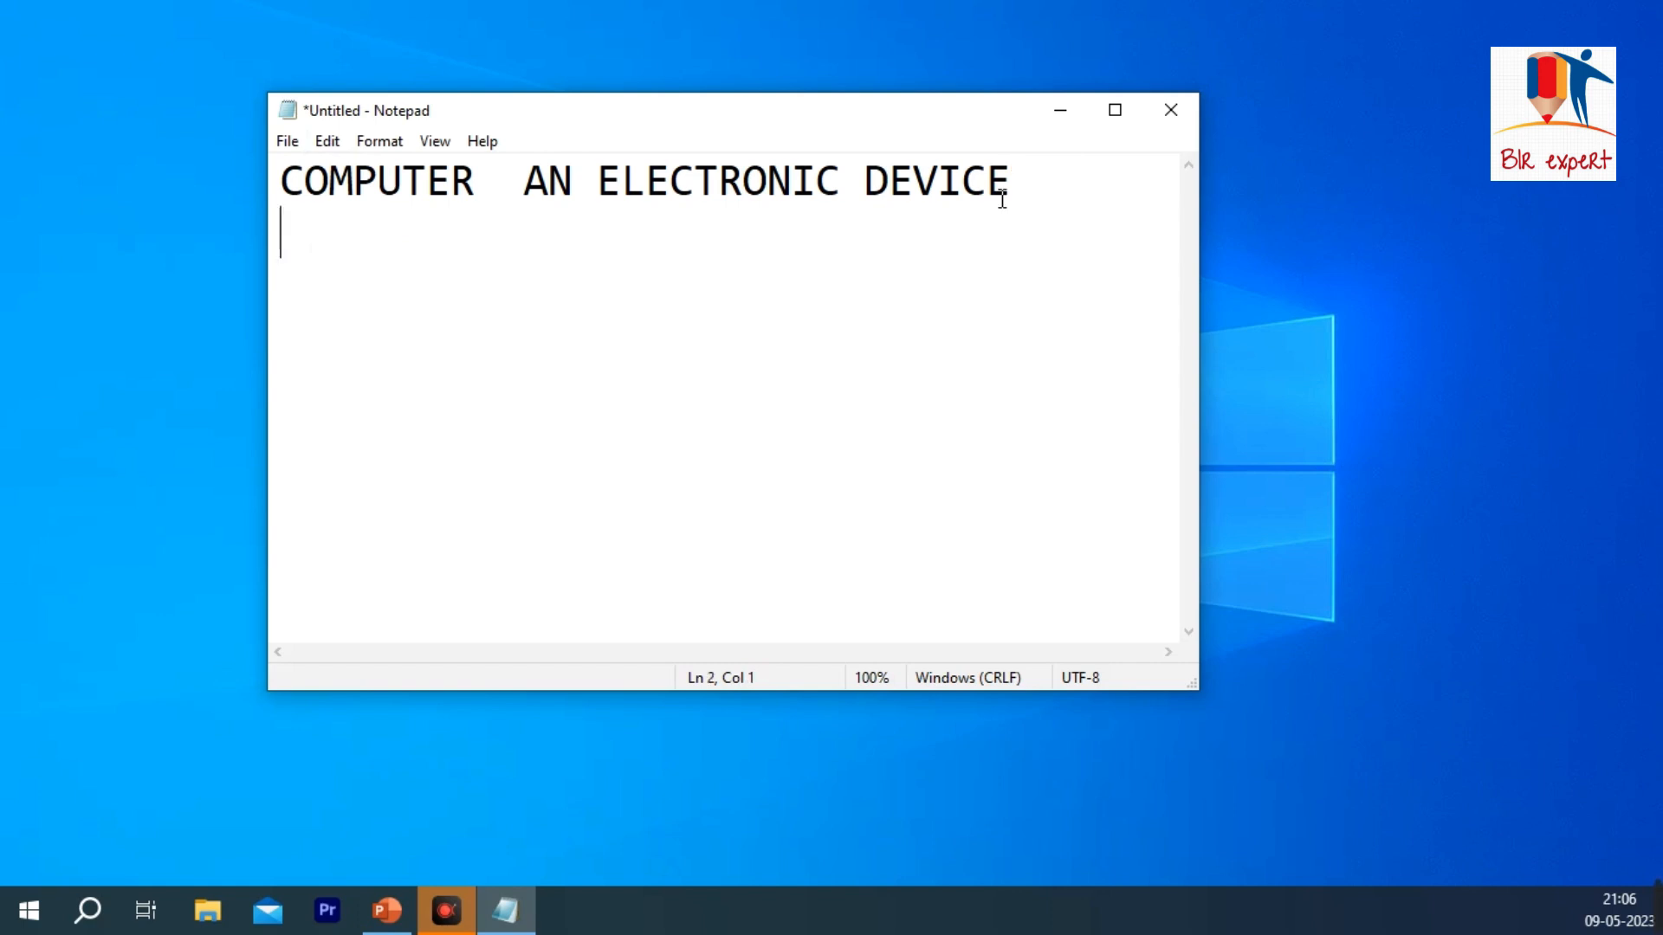
click(327, 142)
click(368, 252)
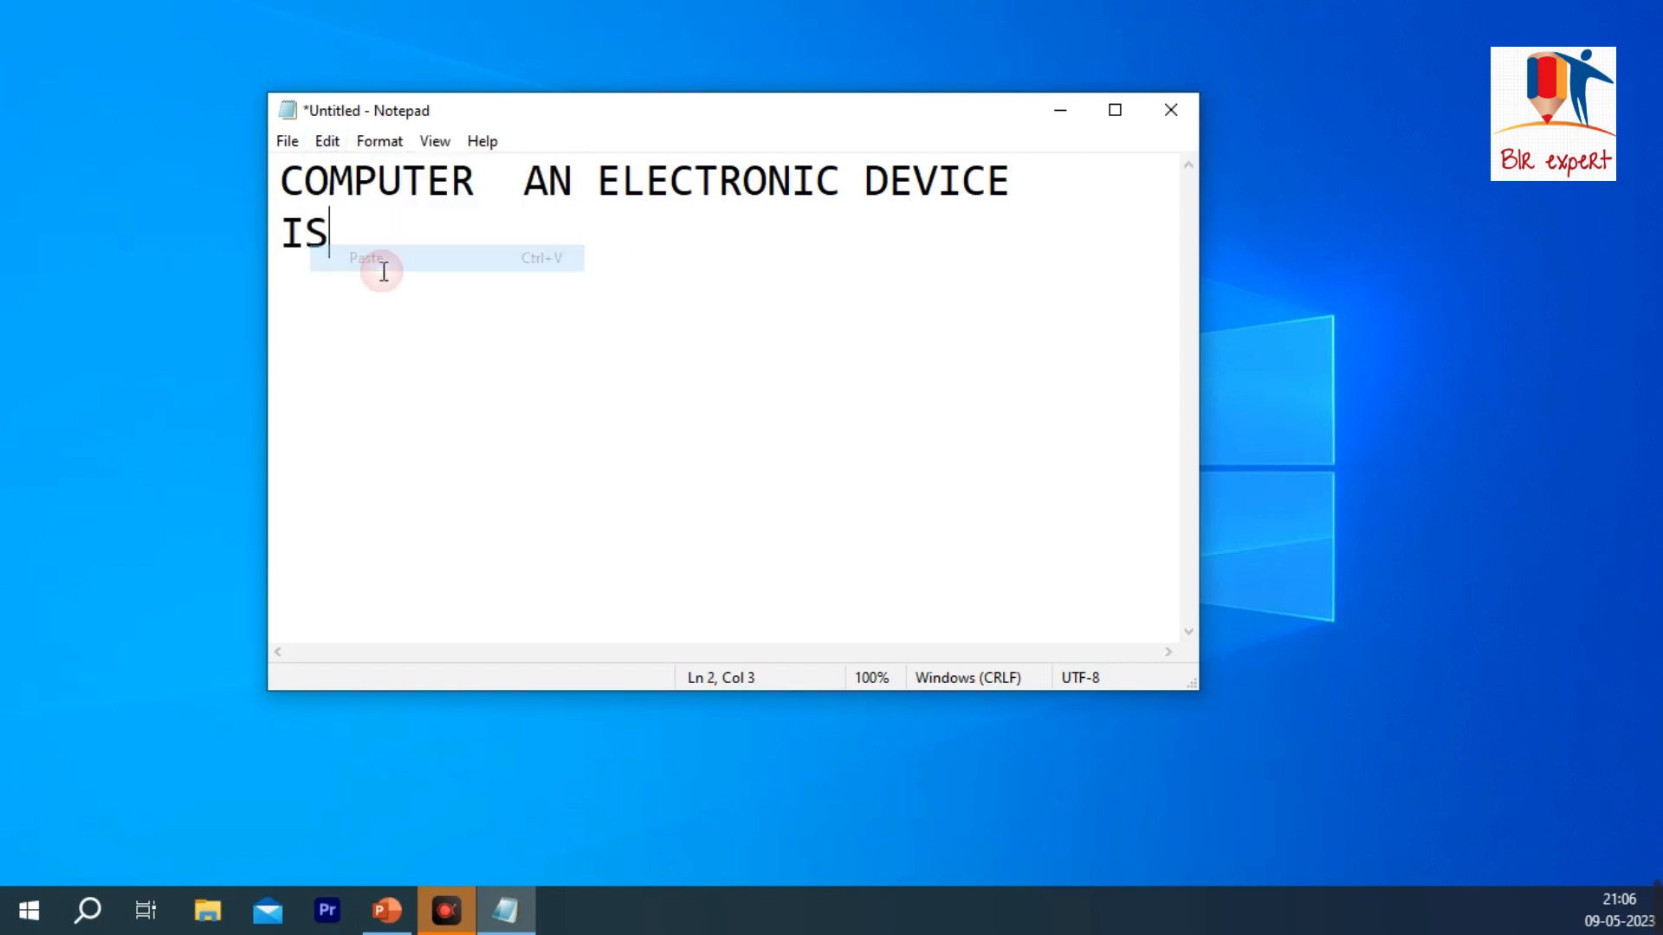
click(327, 142)
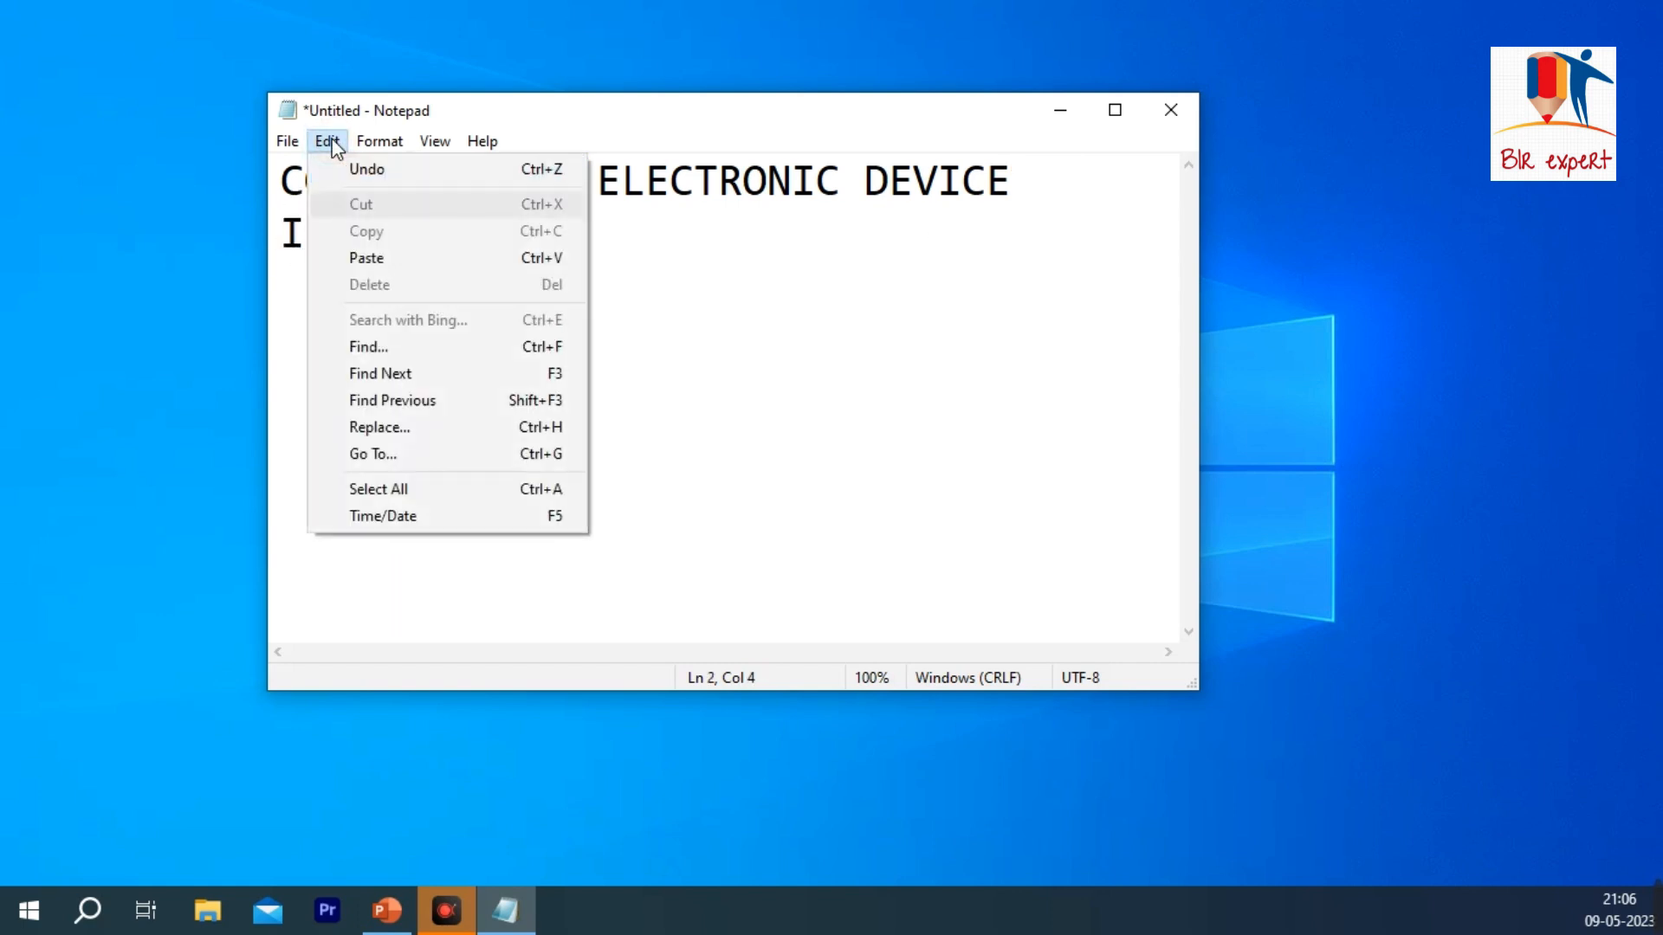
click(399, 258)
click(322, 142)
click(414, 259)
Step: Delete the pasted "IS IS IS" text from the second line
key(BackSpace)
key(BackSpace)
key(BackSpace)
key(BackSpace)
key(BackSpace)
key(BackSpace)
key(BackSpace)
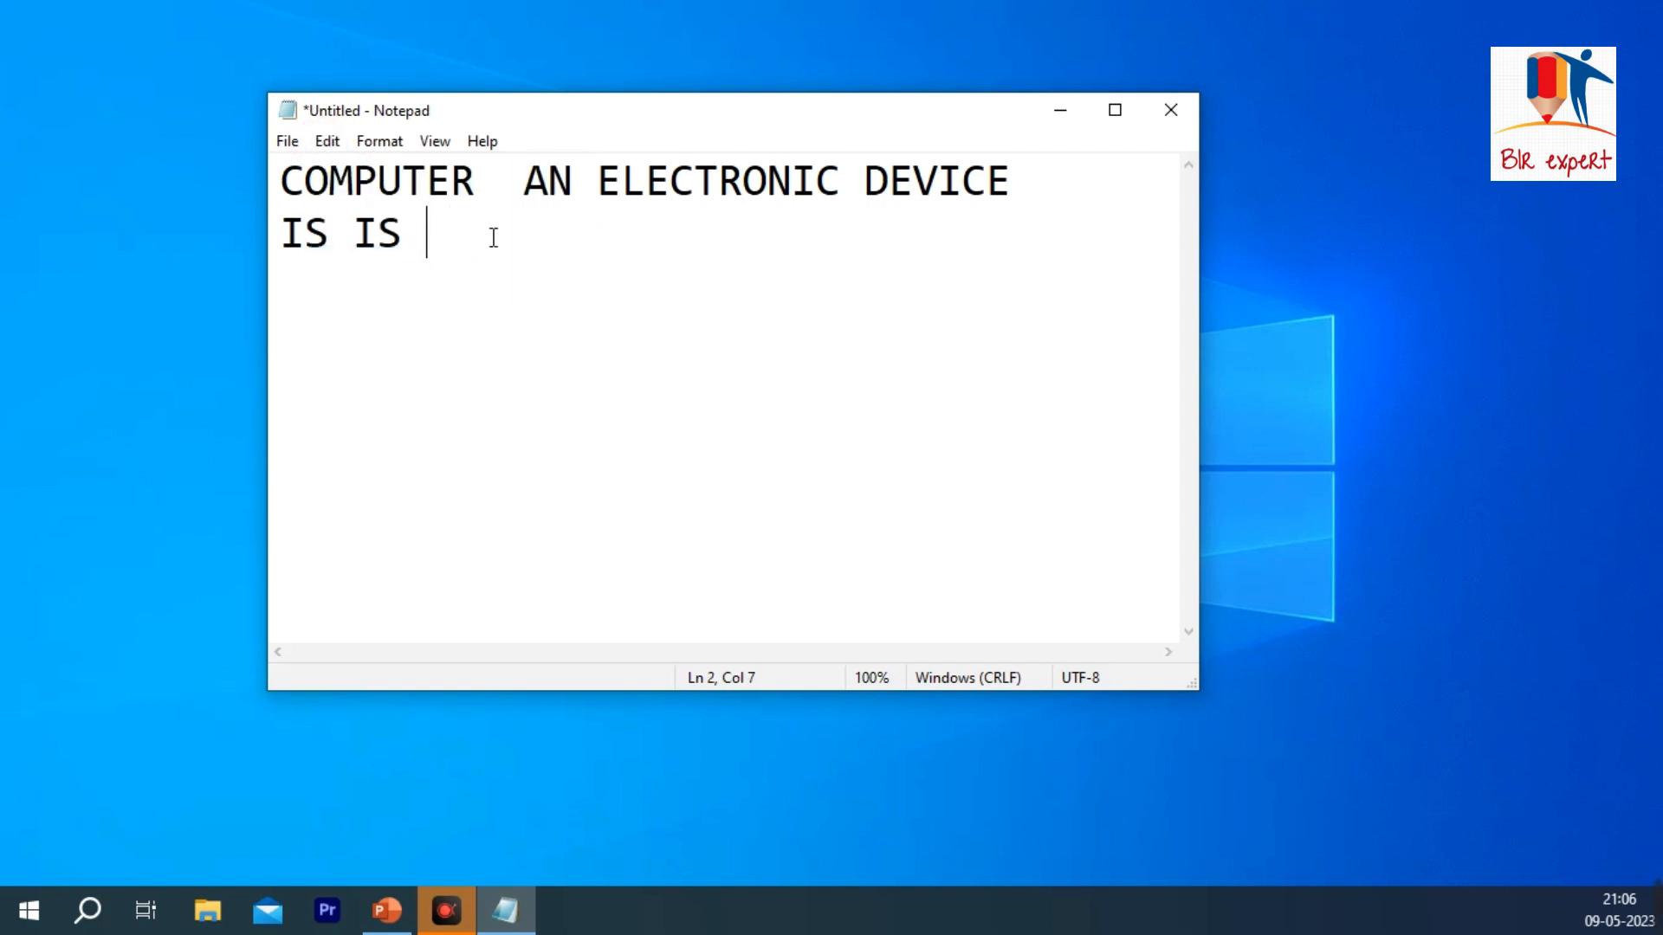
key(BackSpace)
click(327, 141)
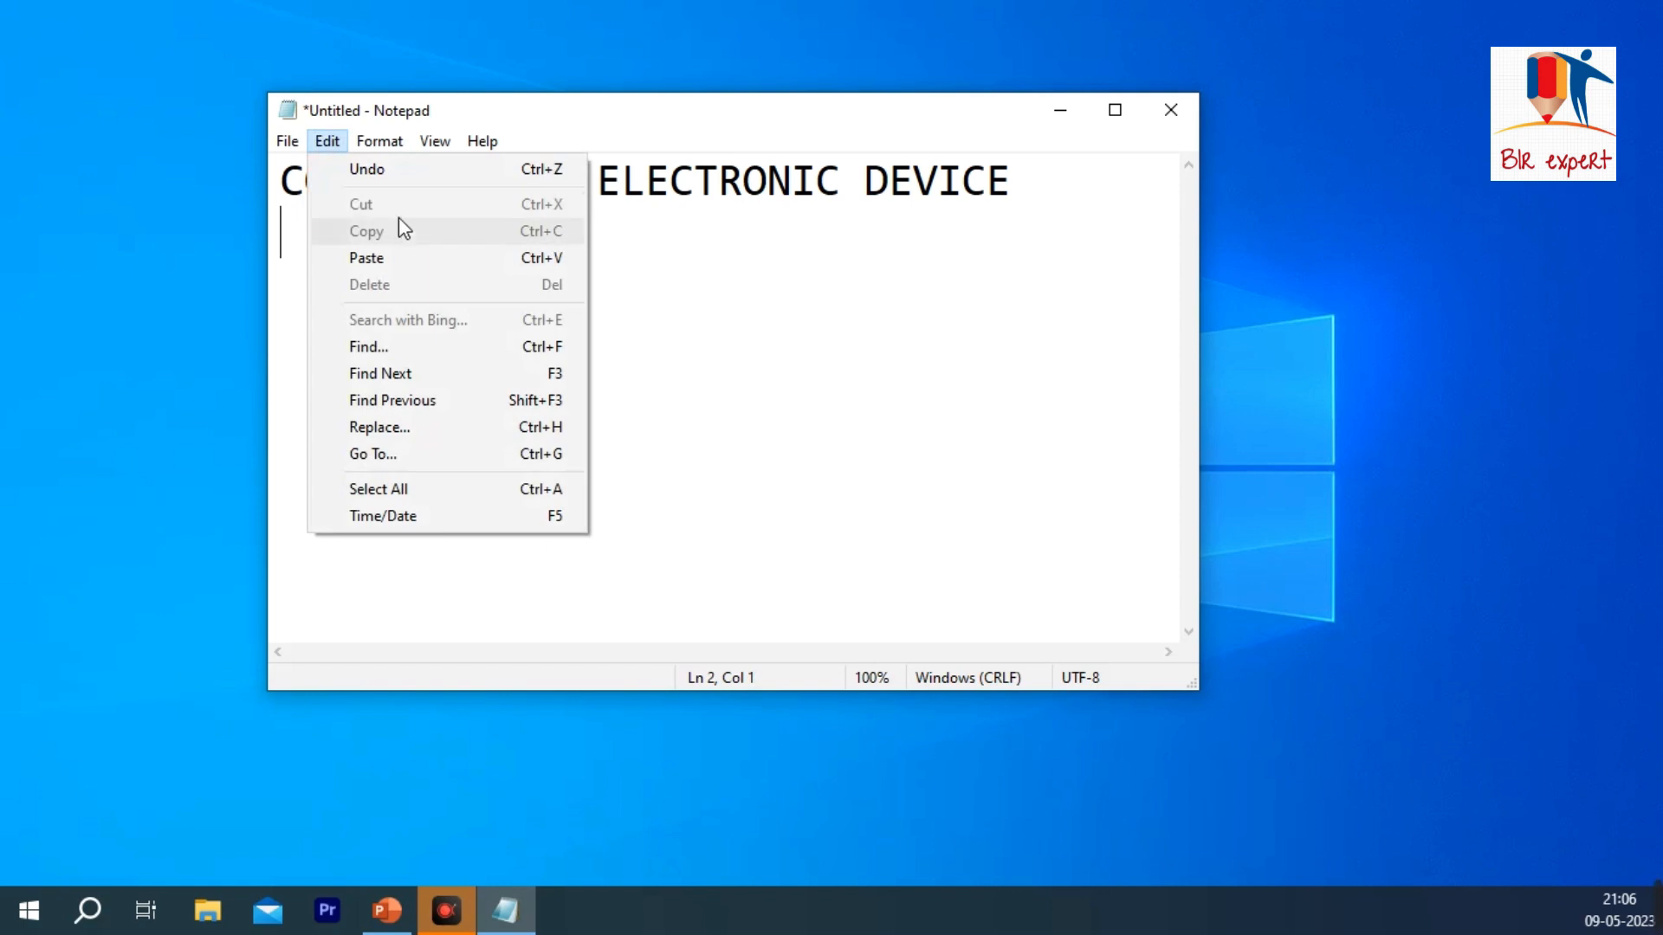
click(614, 299)
key(Return)
drag(575, 180, 536, 182)
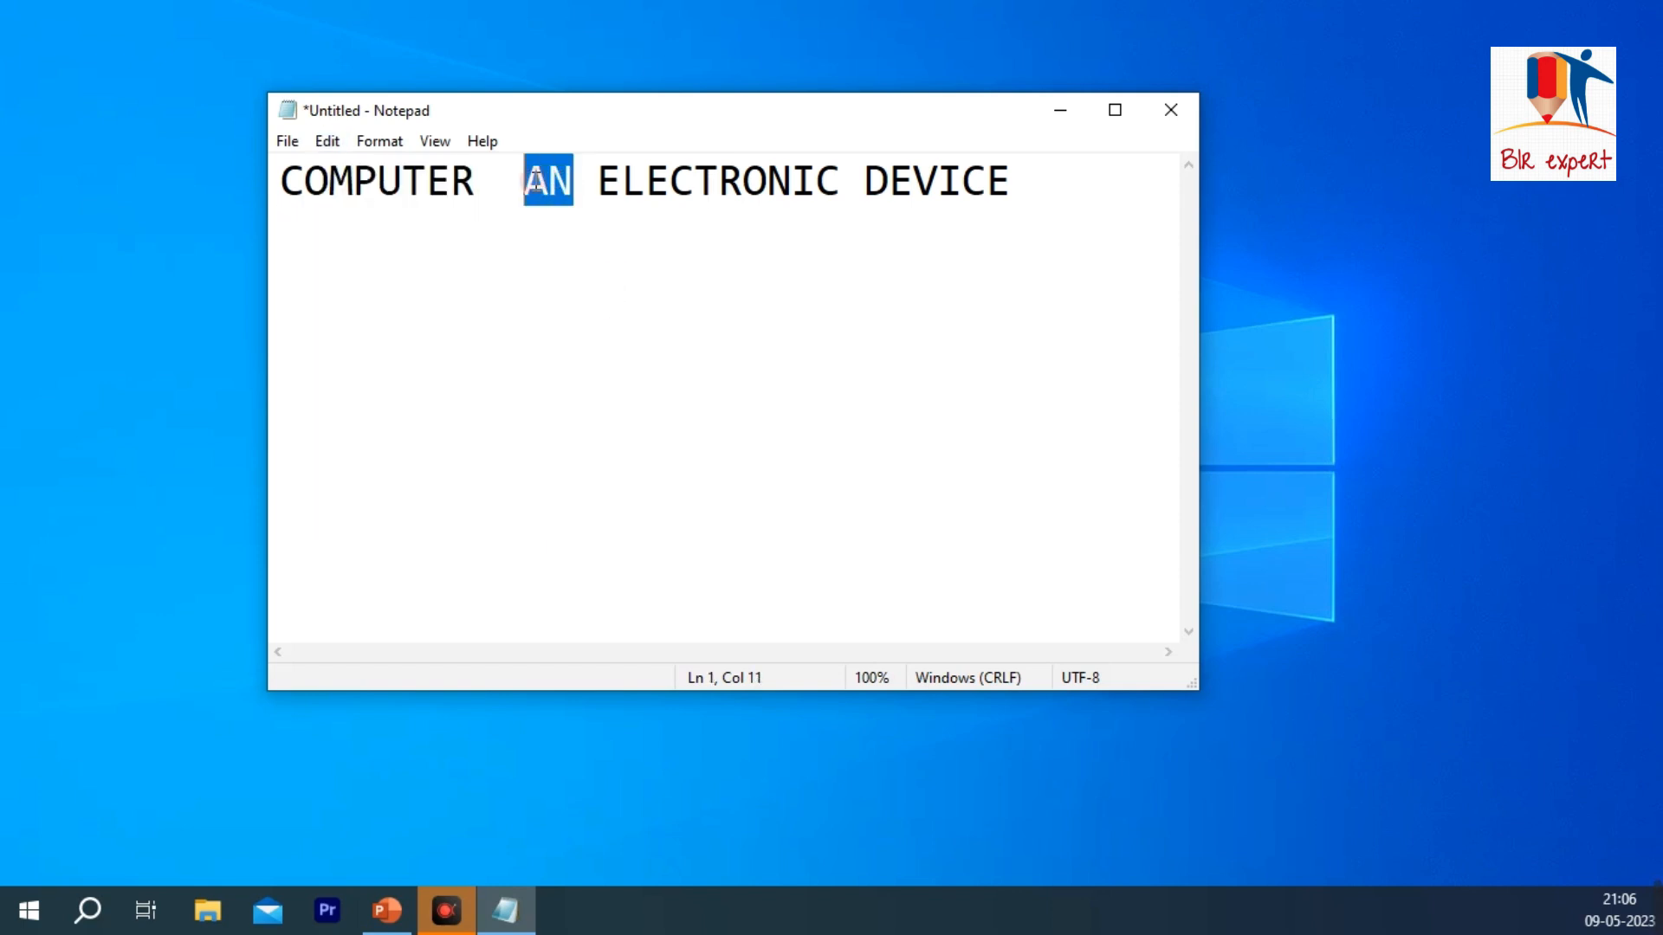
key(Down)
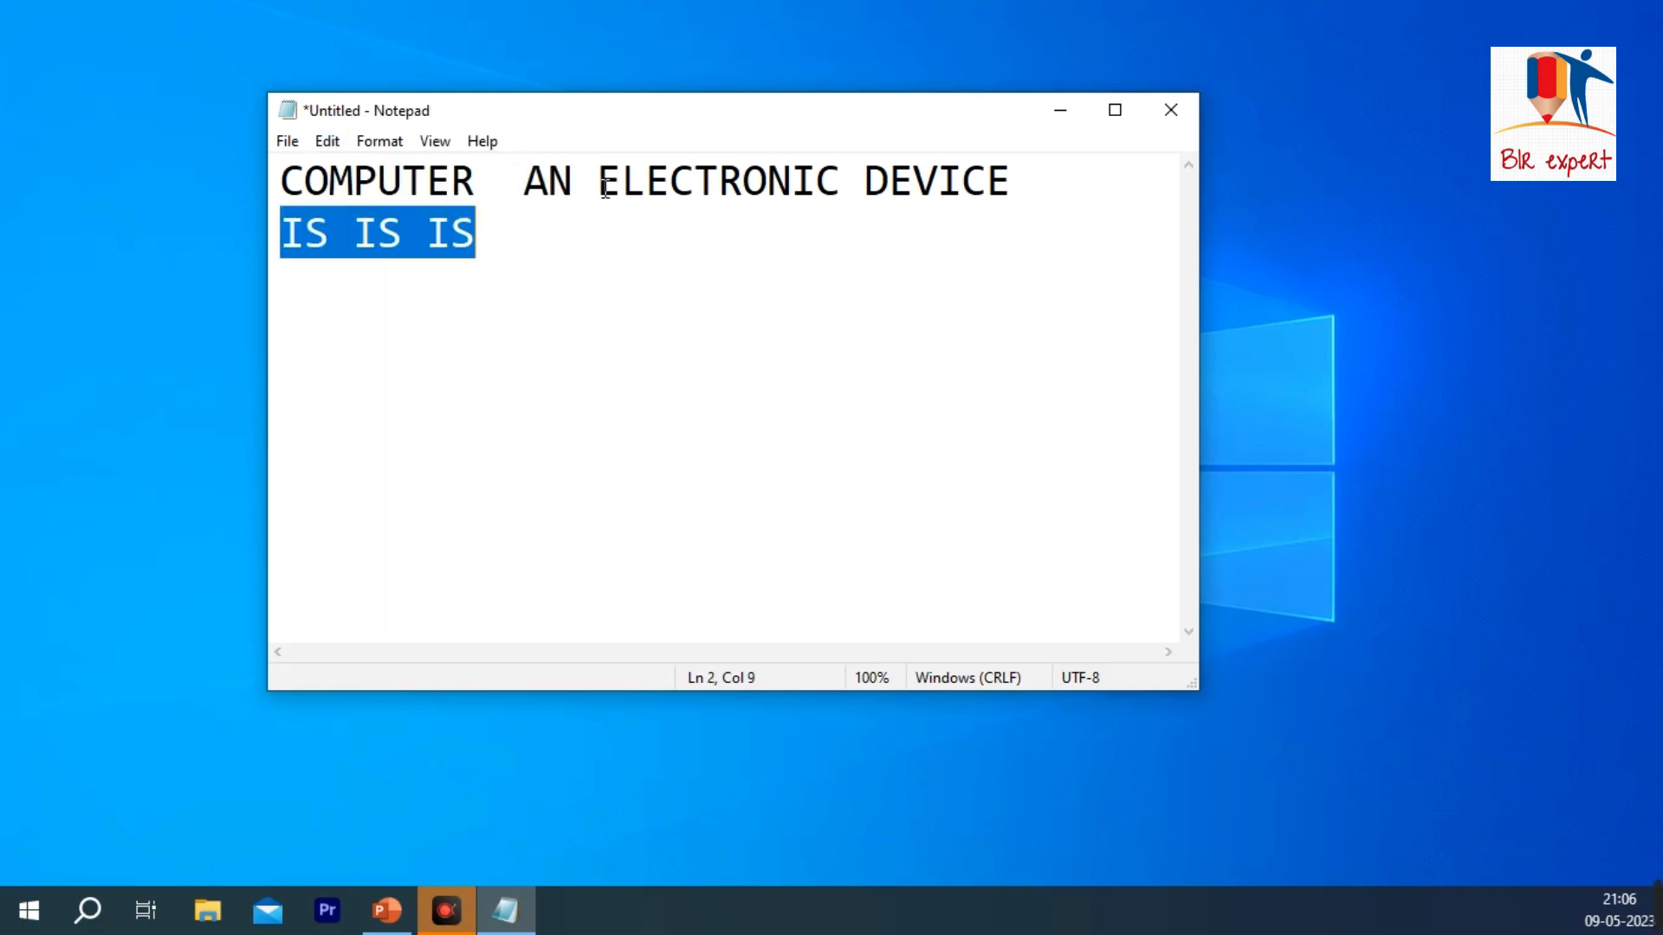
key(BackSpace)
Step: Copy the word ELECTRONIC from the sentence and paste it on a new line below
drag(840, 180, 597, 182)
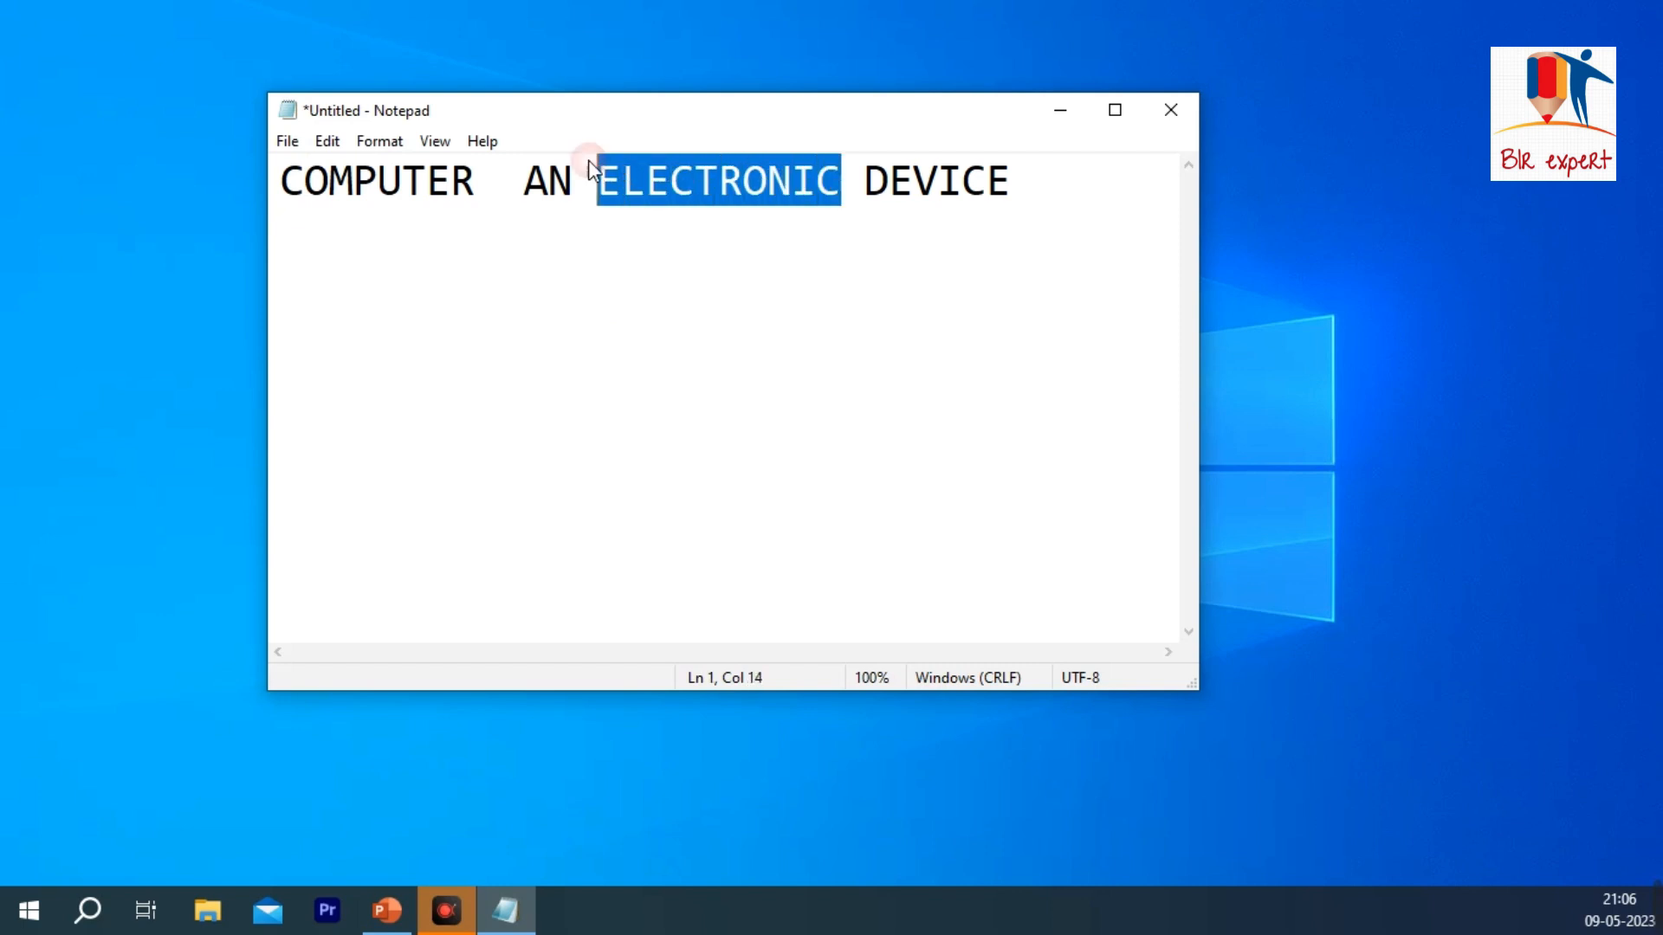
click(346, 144)
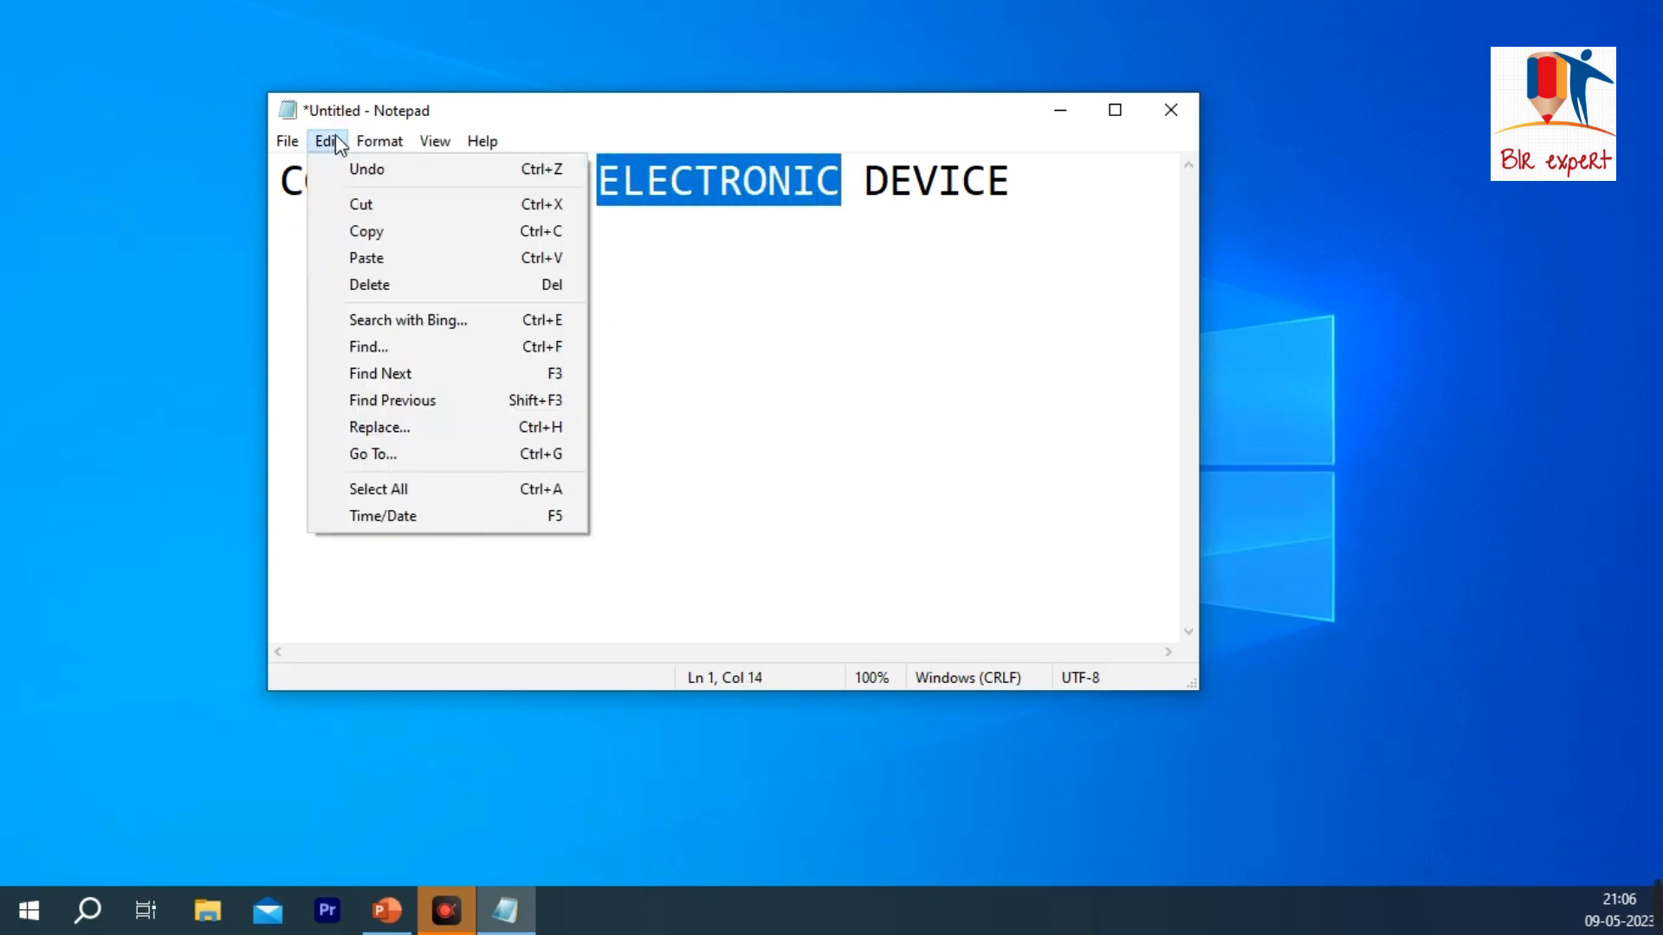
click(375, 236)
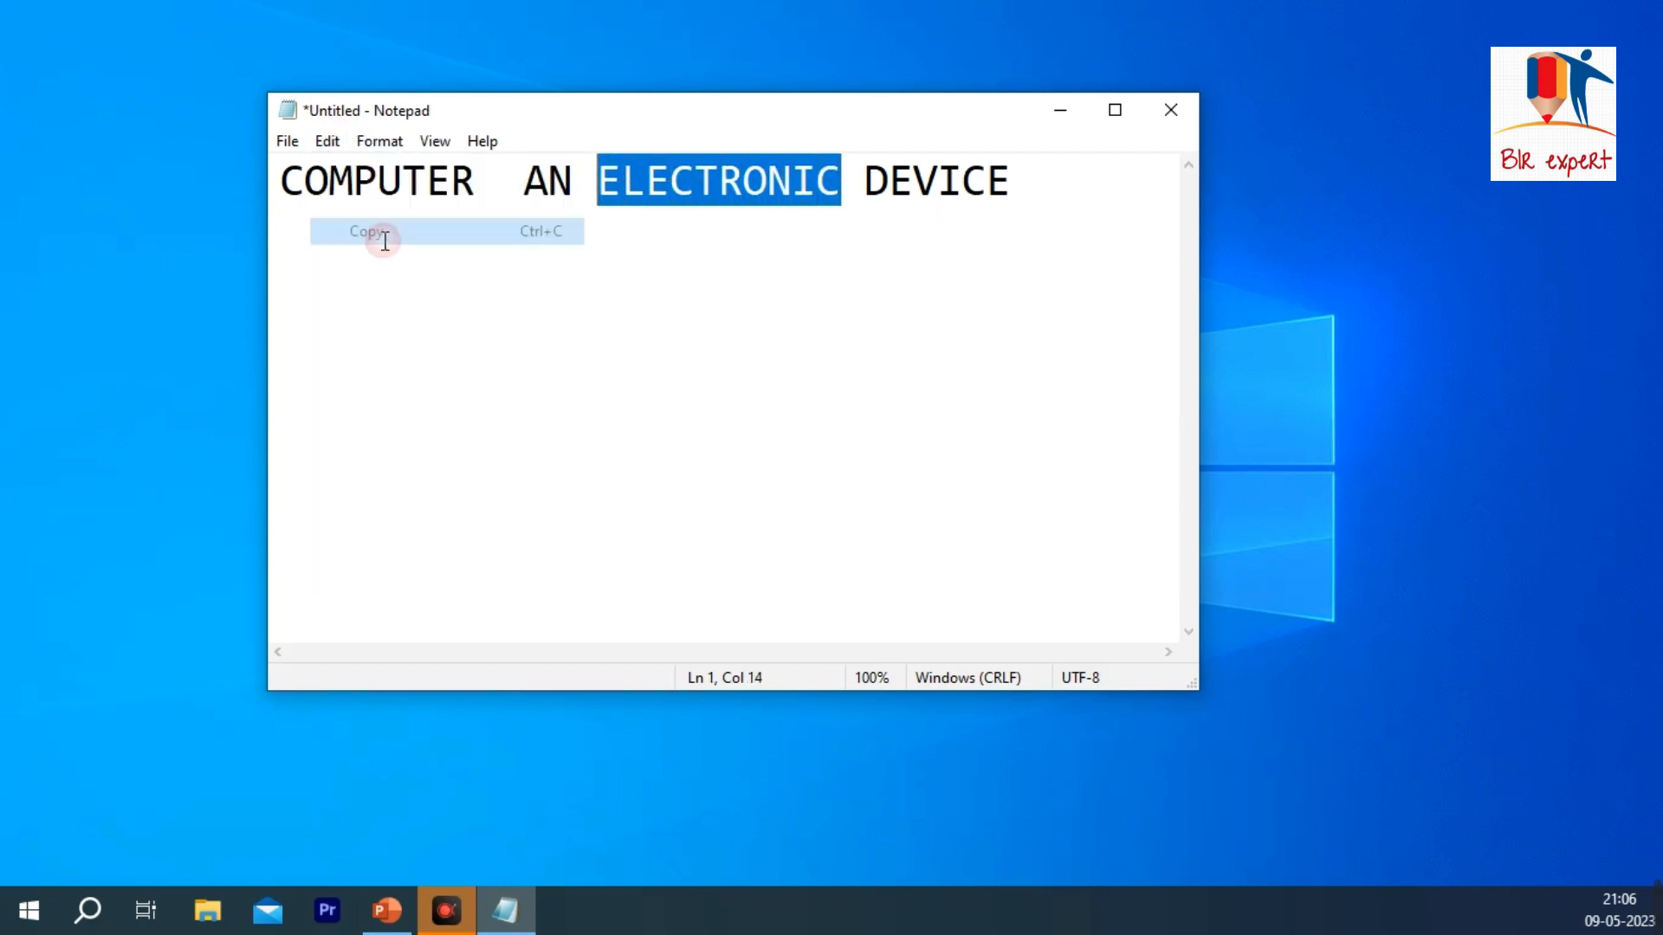
click(1010, 183)
key(Return)
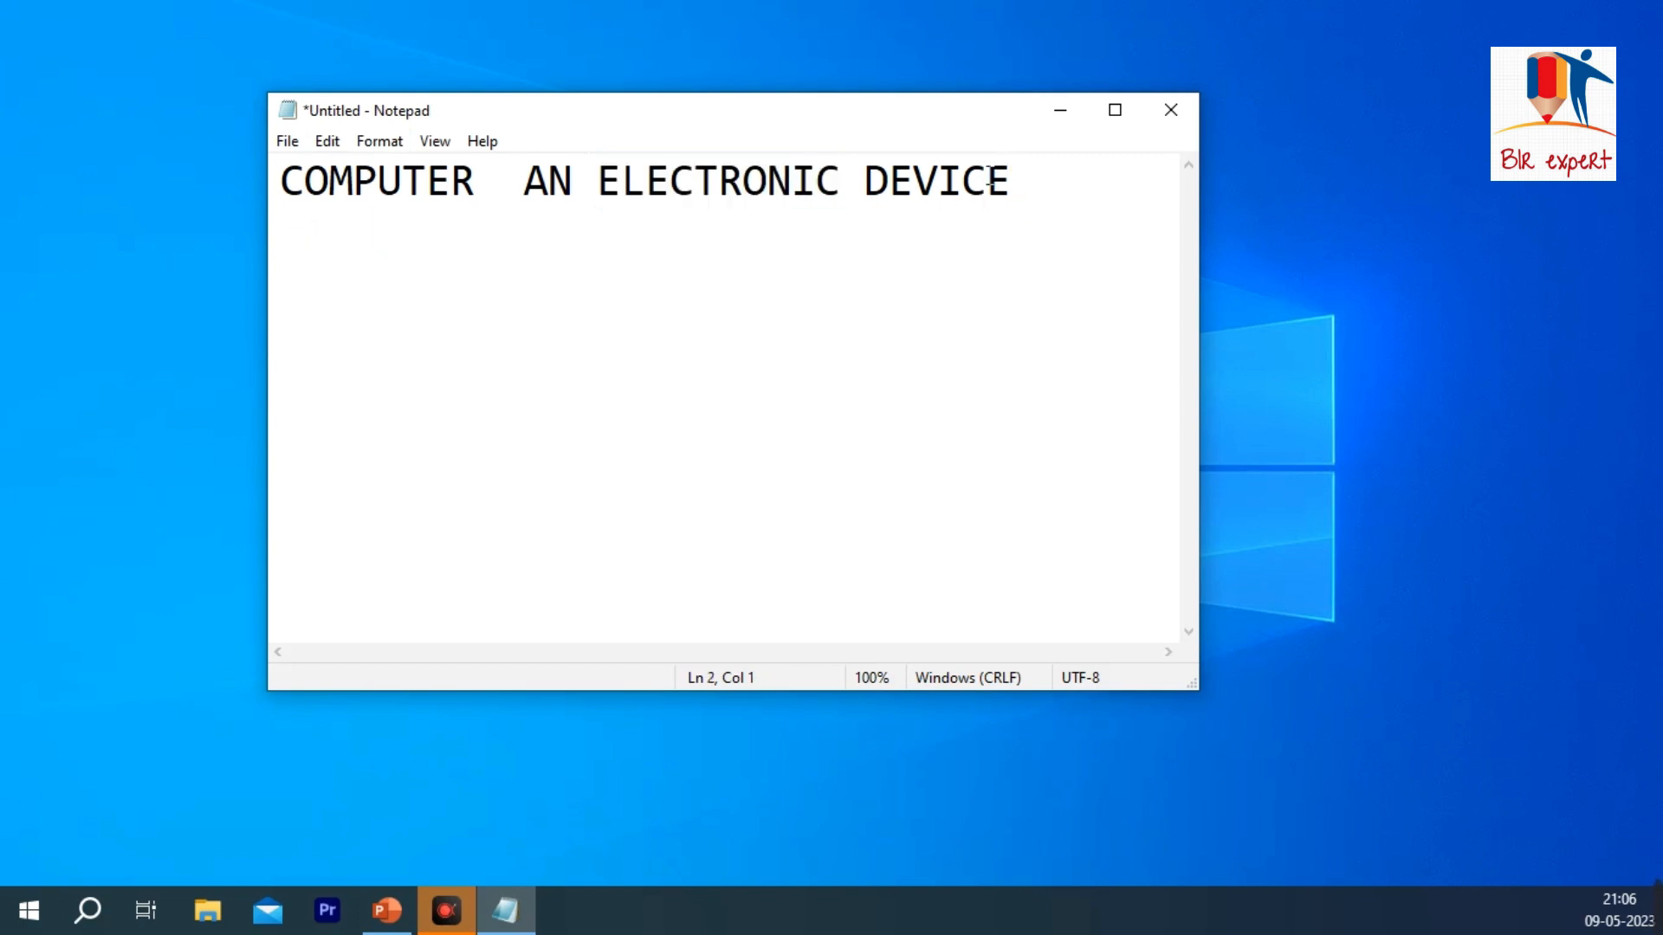
click(327, 141)
click(356, 248)
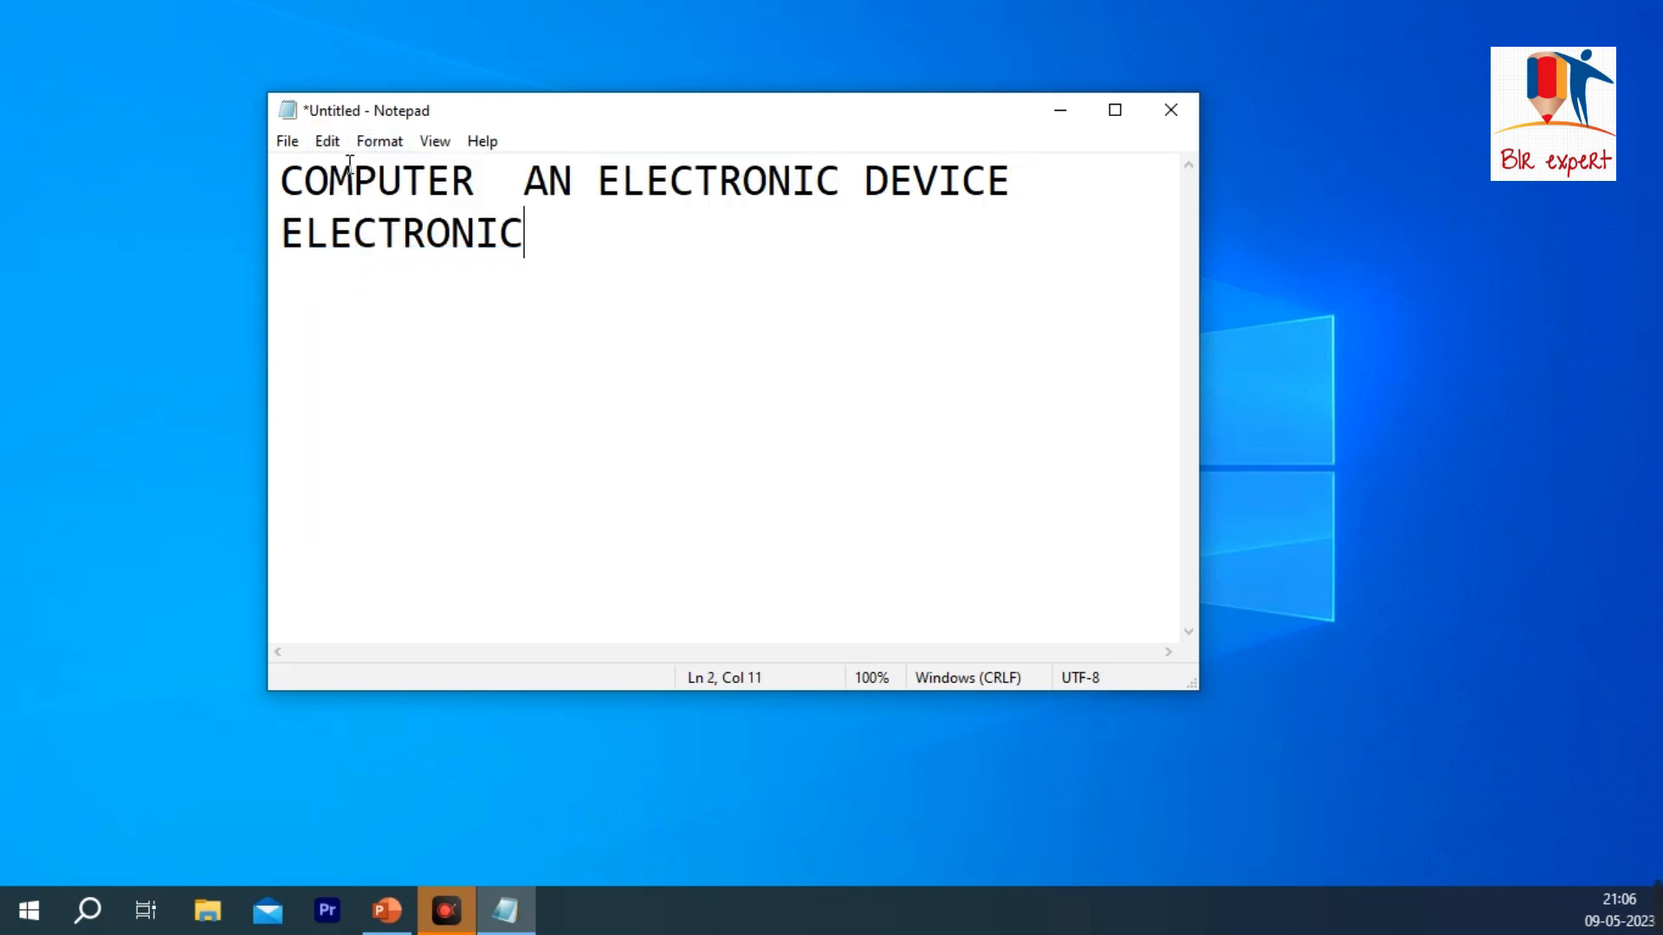
Step: Paste ELECTRONIC two more times on the second line
click(328, 141)
click(381, 254)
click(327, 141)
click(375, 255)
Step: Insert a space after the letters EL in the second and third ELECTRONIC on the second line
click(578, 232)
click(771, 239)
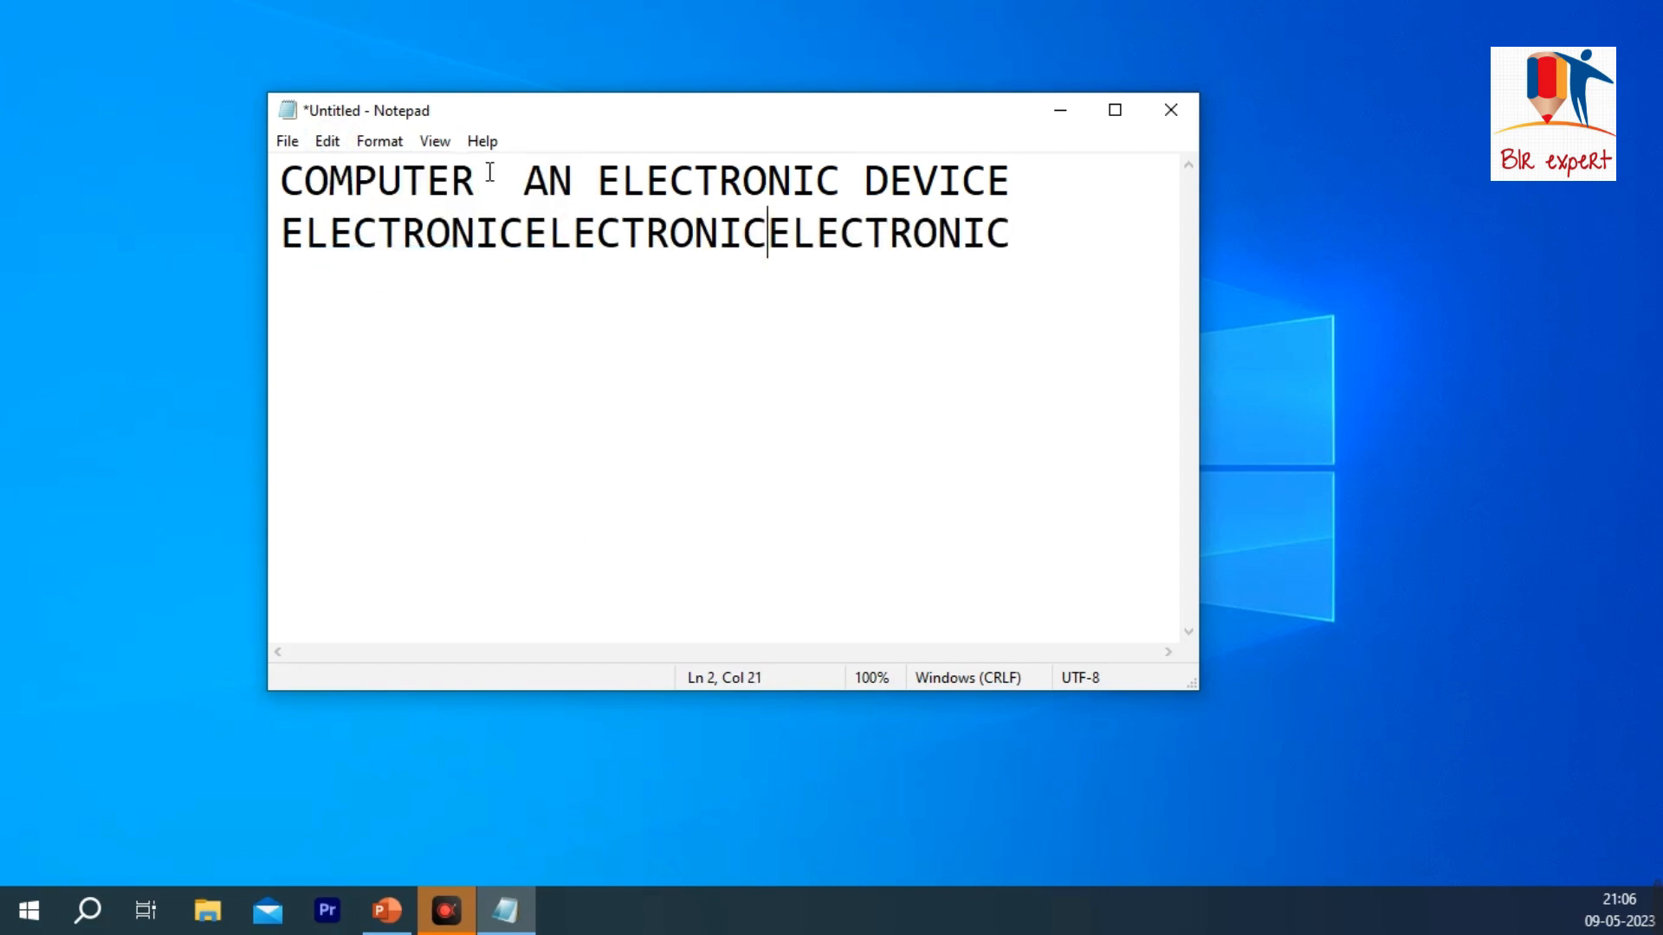
click(328, 141)
click(1030, 251)
click(811, 232)
click(573, 232)
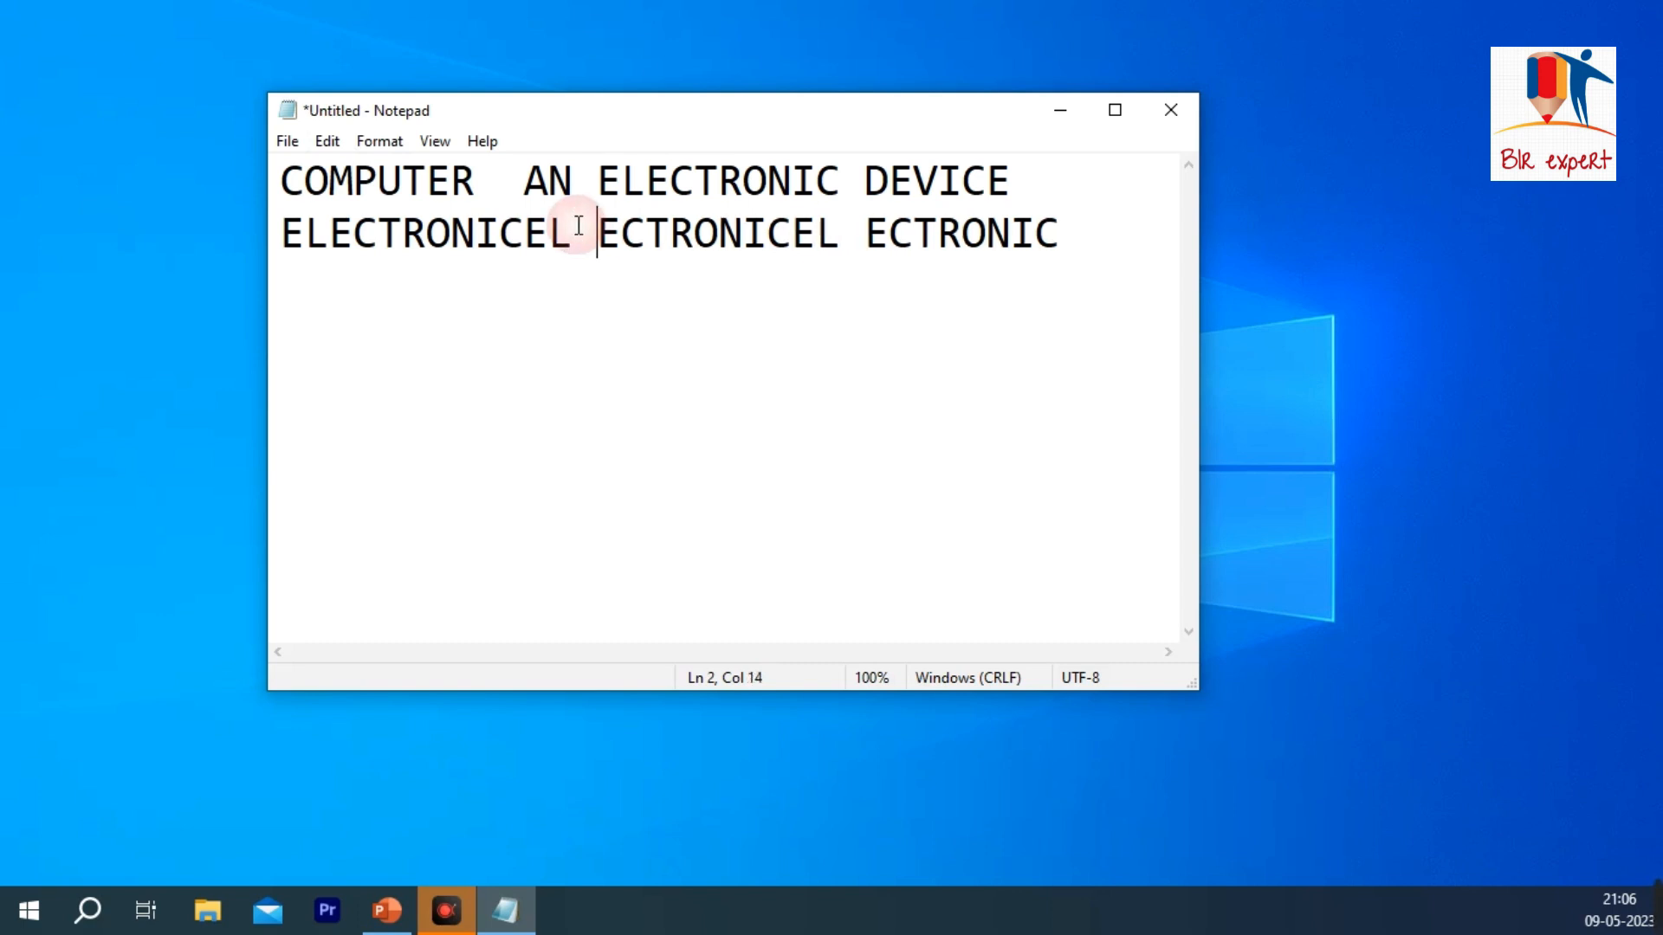
Step: Delete the text "ECTRONICEL " from the middle of the second line
drag(856, 240, 597, 234)
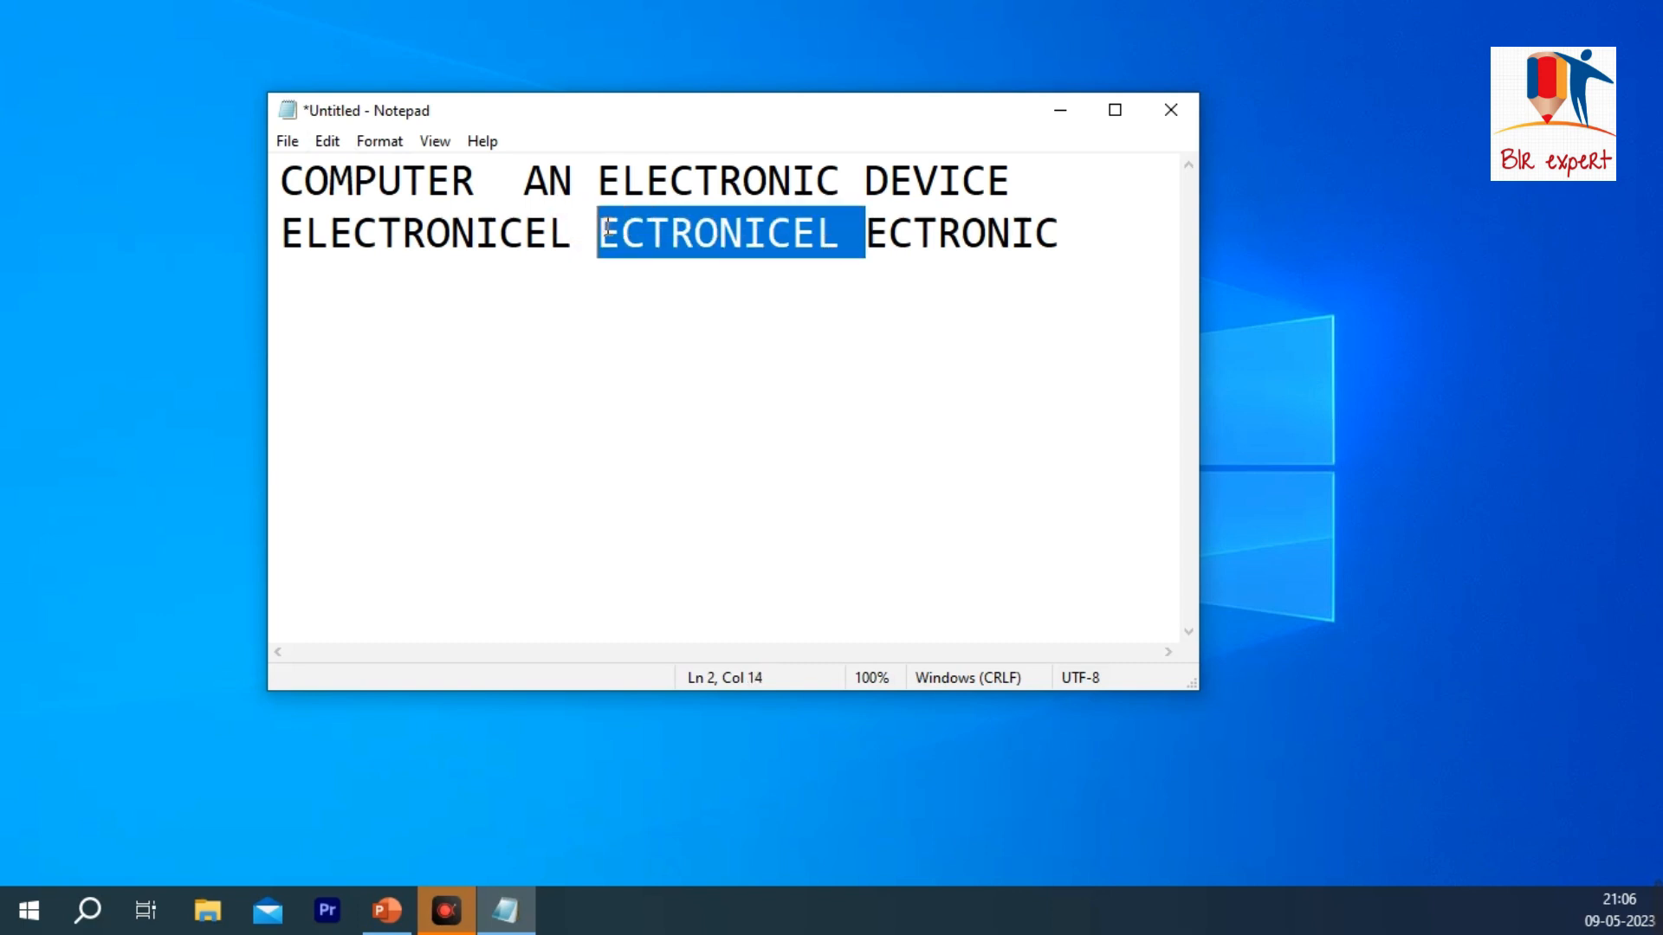
click(327, 141)
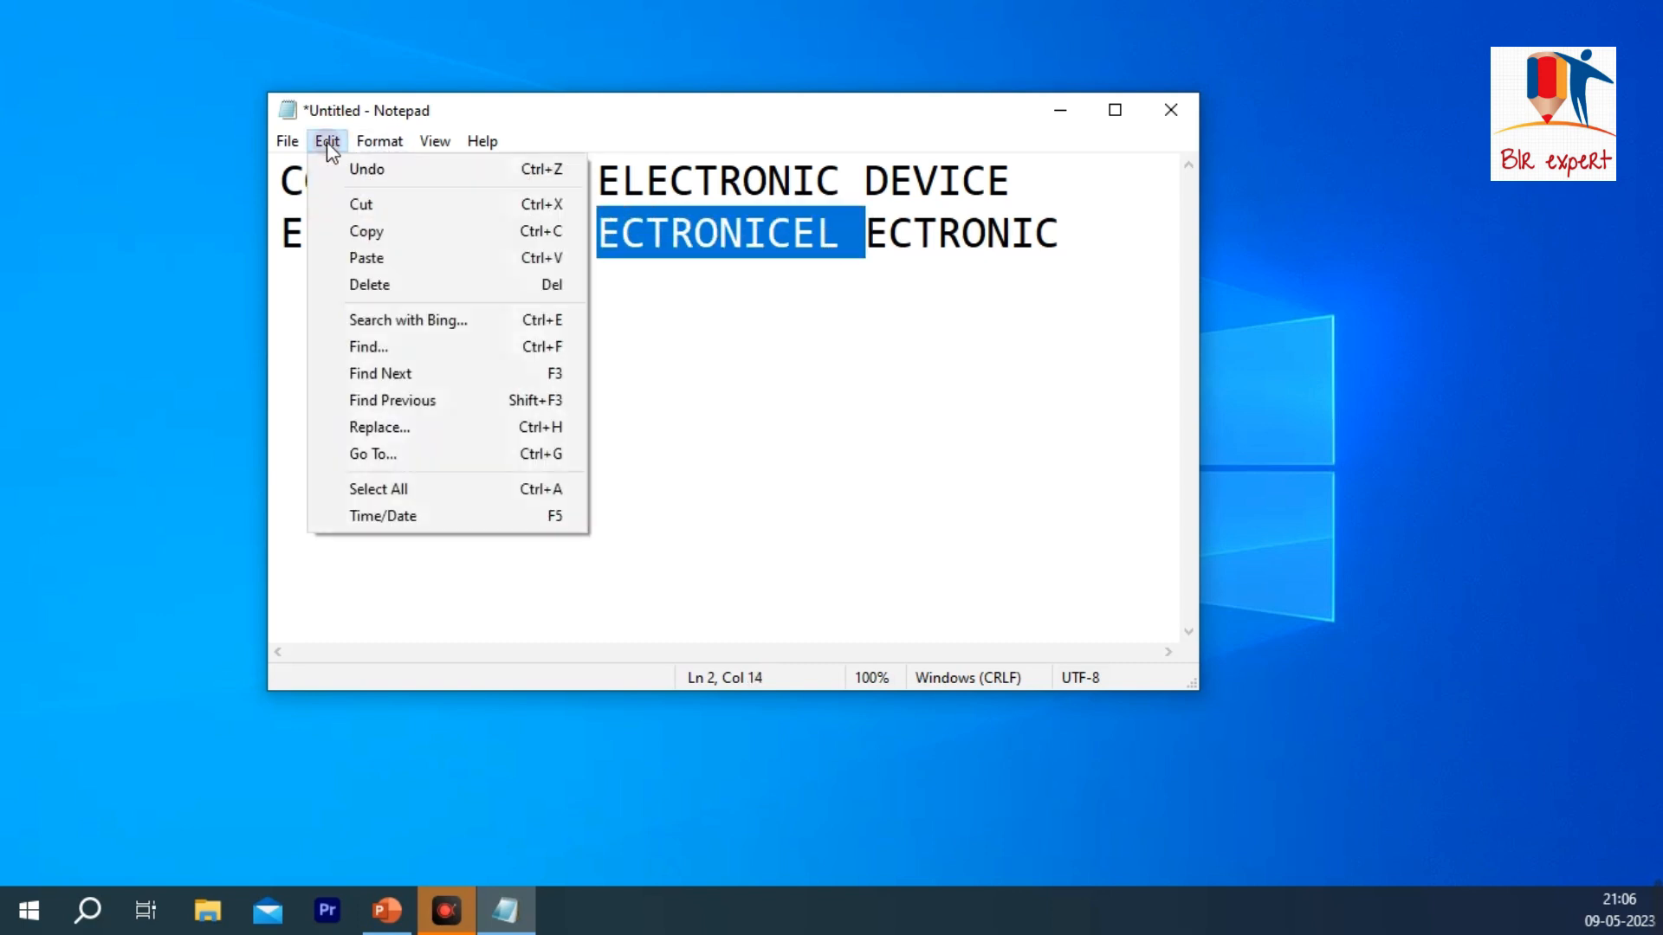
click(405, 278)
Step: Delete the remaining text of the first line and of the second line, one line at a time
drag(1009, 180, 220, 195)
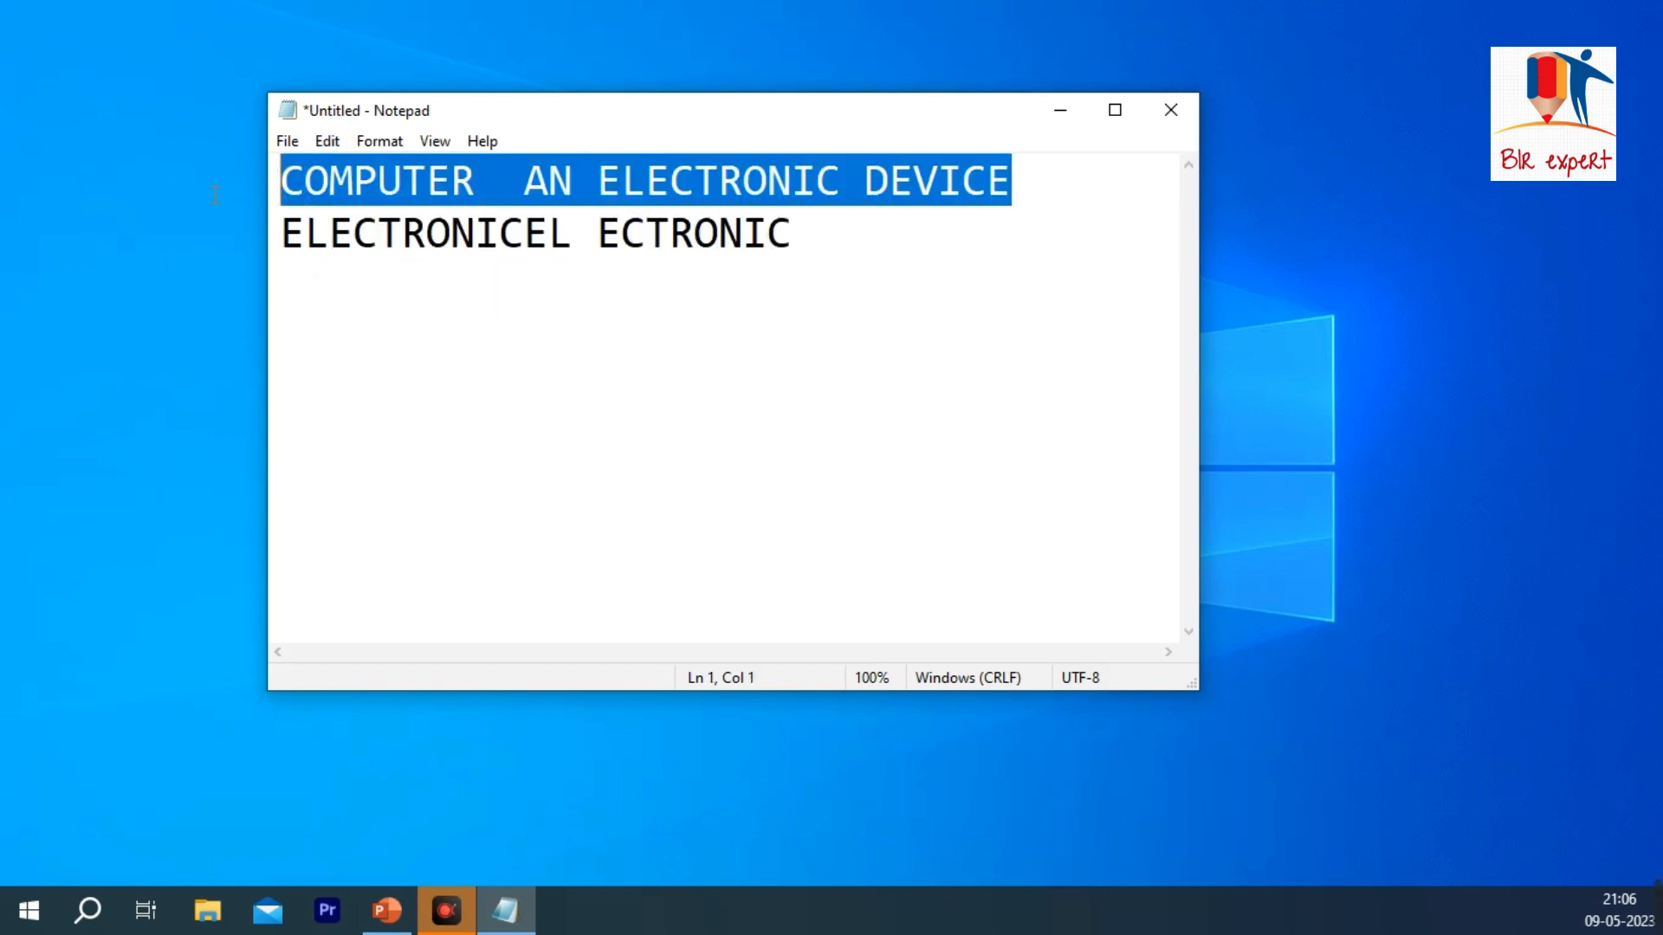
click(329, 138)
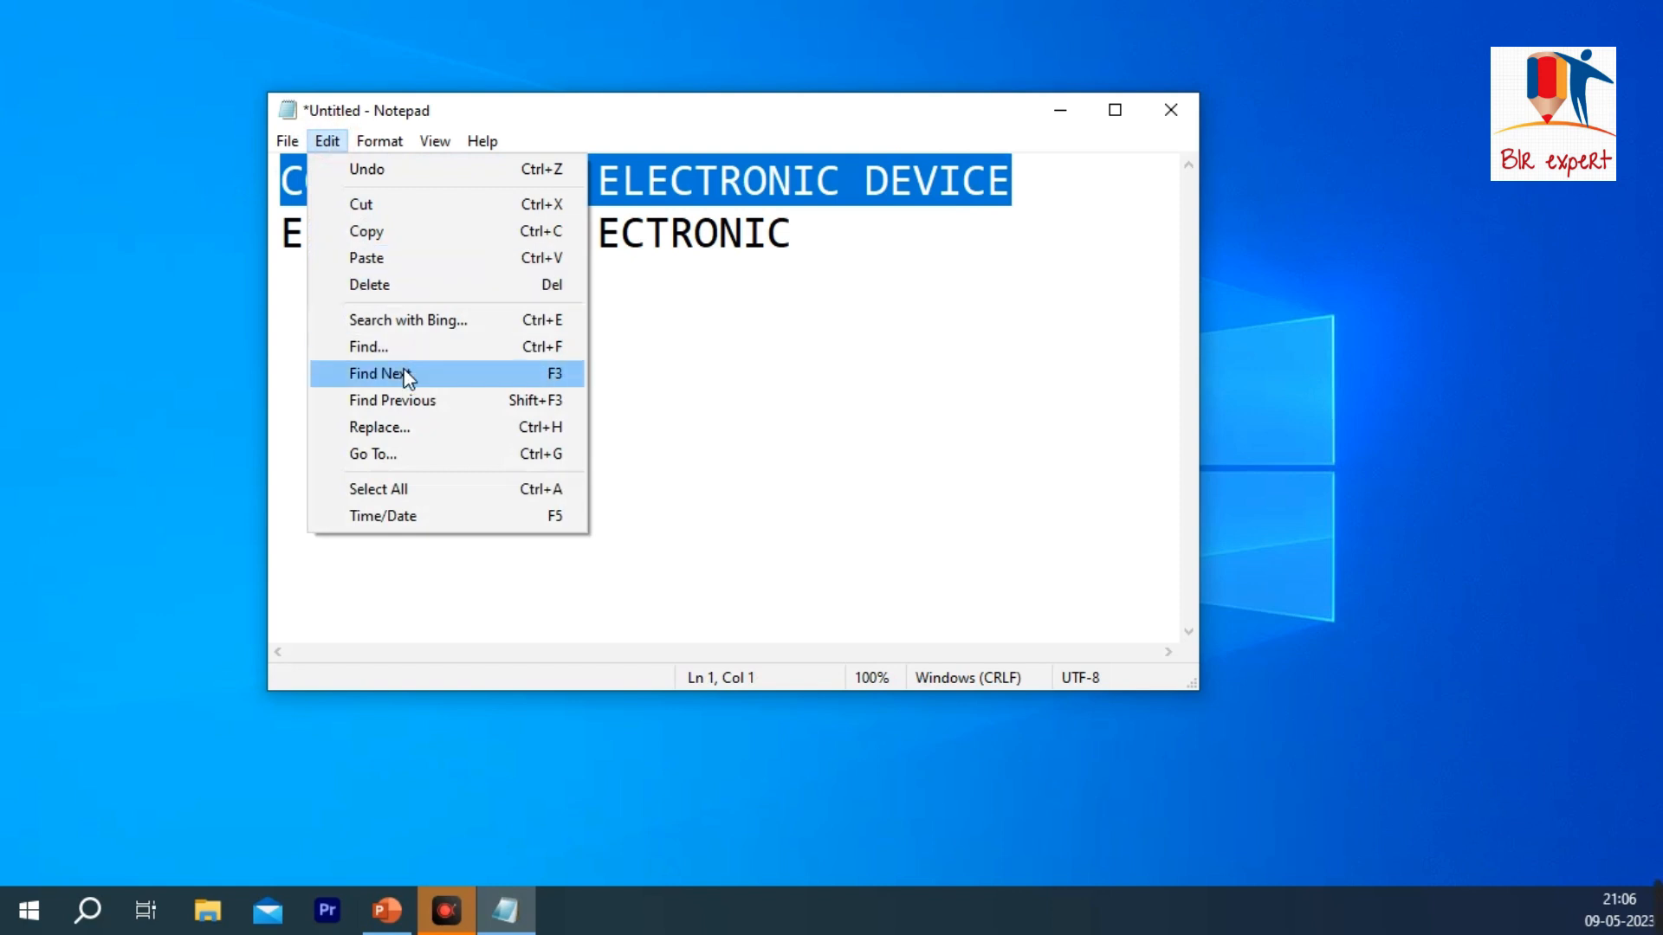
click(410, 284)
drag(821, 252, 165, 240)
click(328, 141)
click(401, 294)
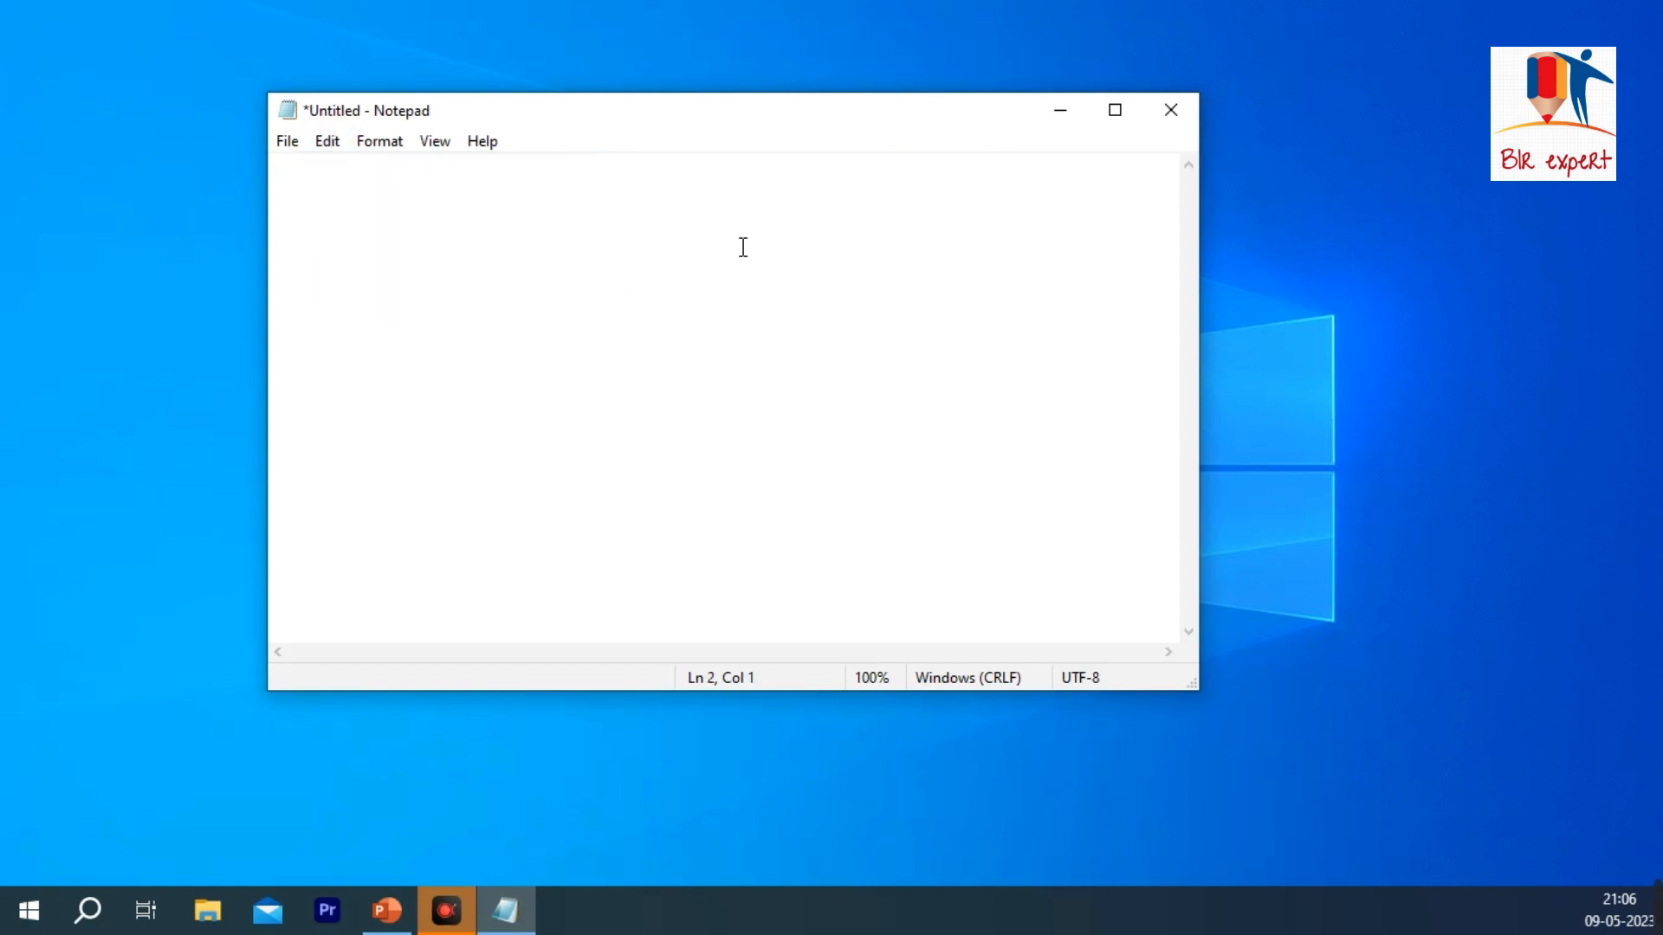
Step: Undo the second line's deletion and erase its characters again back to the start of the document
key(ctrl+z)
key(BackSpace)
key(BackSpace)
key(BackSpace)
key(BackSpace)
key(BackSpace)
key(BackSpace)
key(BackSpace)
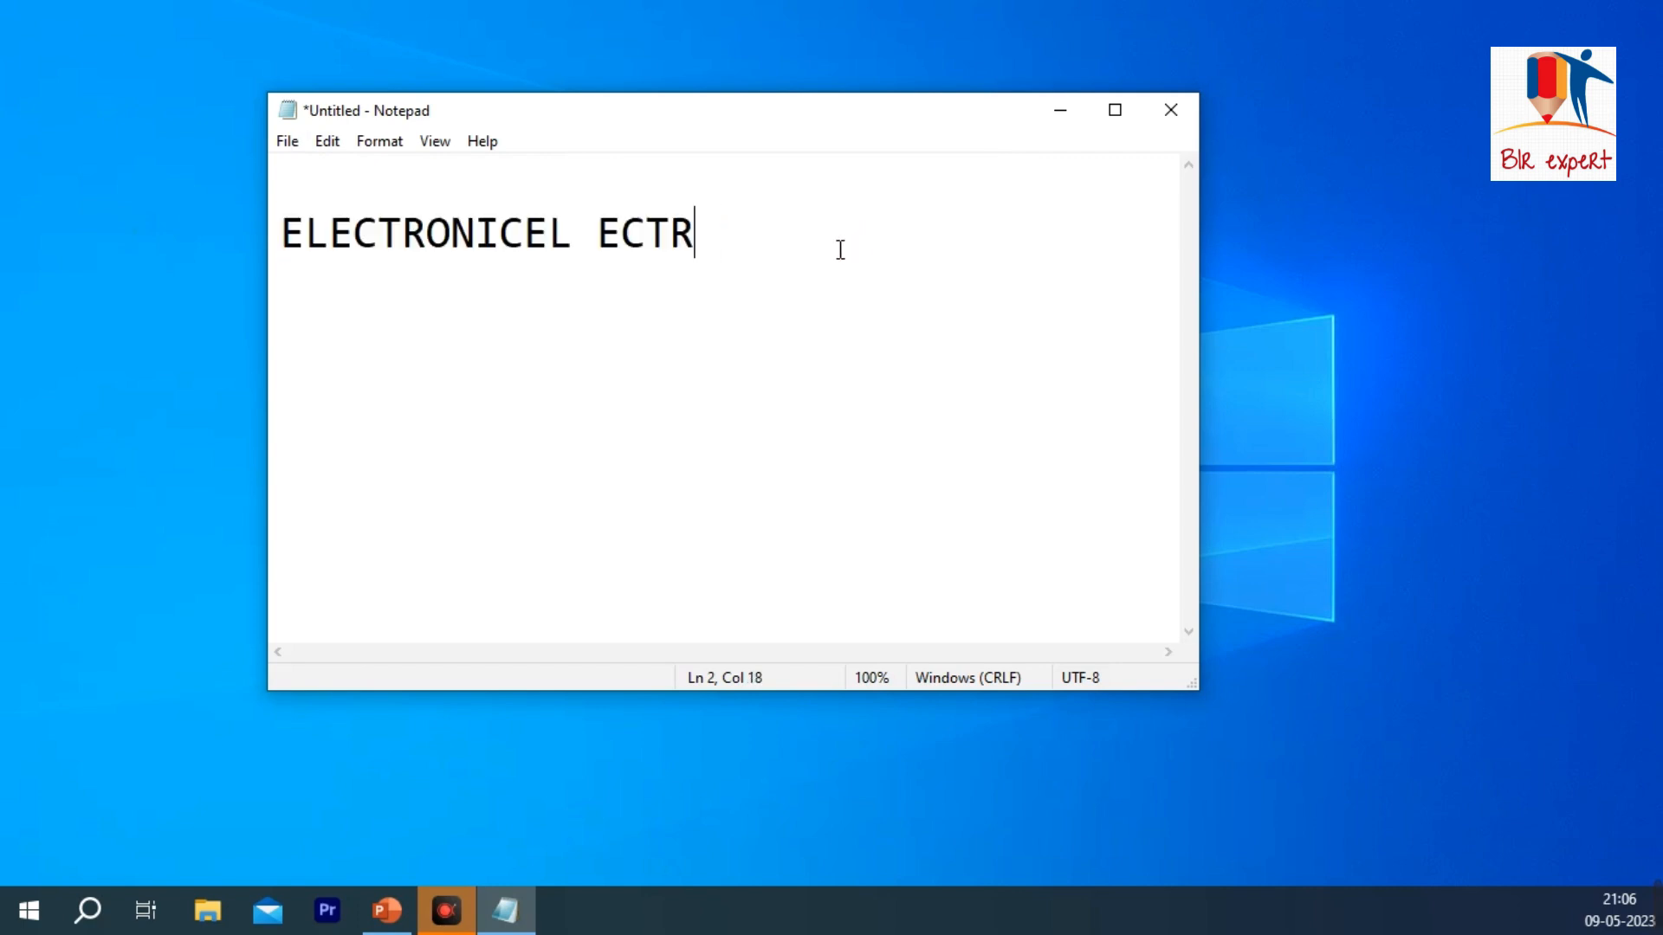
key(BackSpace)
key(BackSpace)
key(BackSpace)
key(BackSpace)
key(BackSpace)
key(BackSpace)
key(BackSpace)
key(BackSpace)
key(BackSpace)
key(BackSpace)
key(BackSpace)
key(BackSpace)
key(BackSpace)
key(BackSpace)
key(BackSpace)
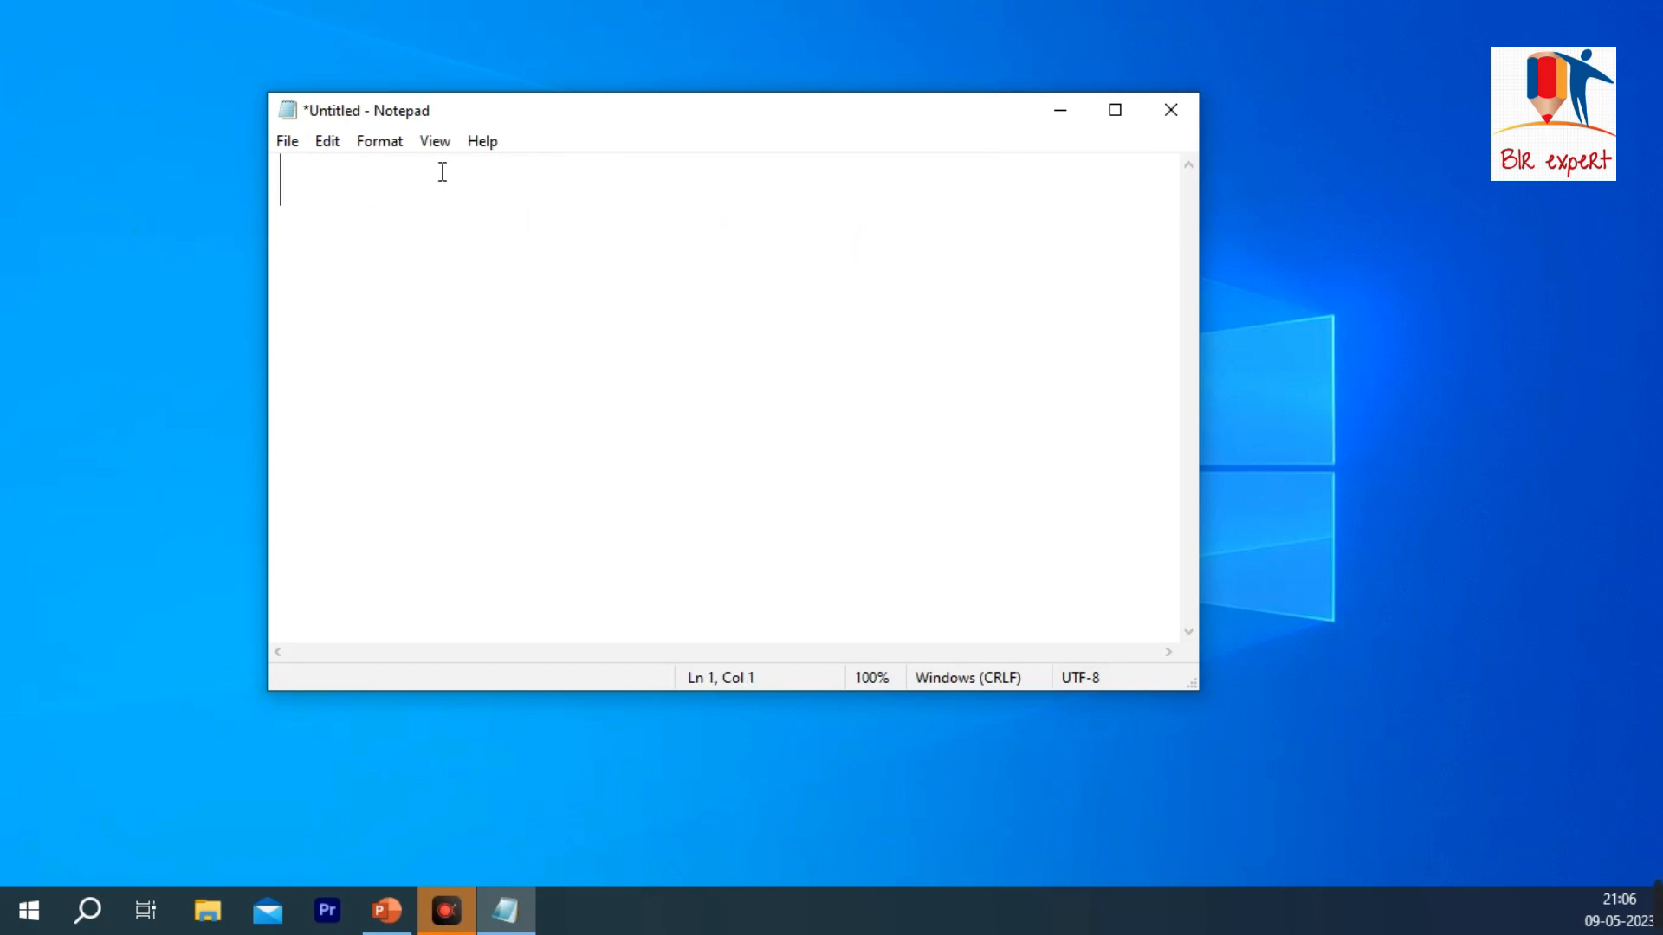
Step: Write "WHAT IS COMPUTER ?" on the first line
click(327, 141)
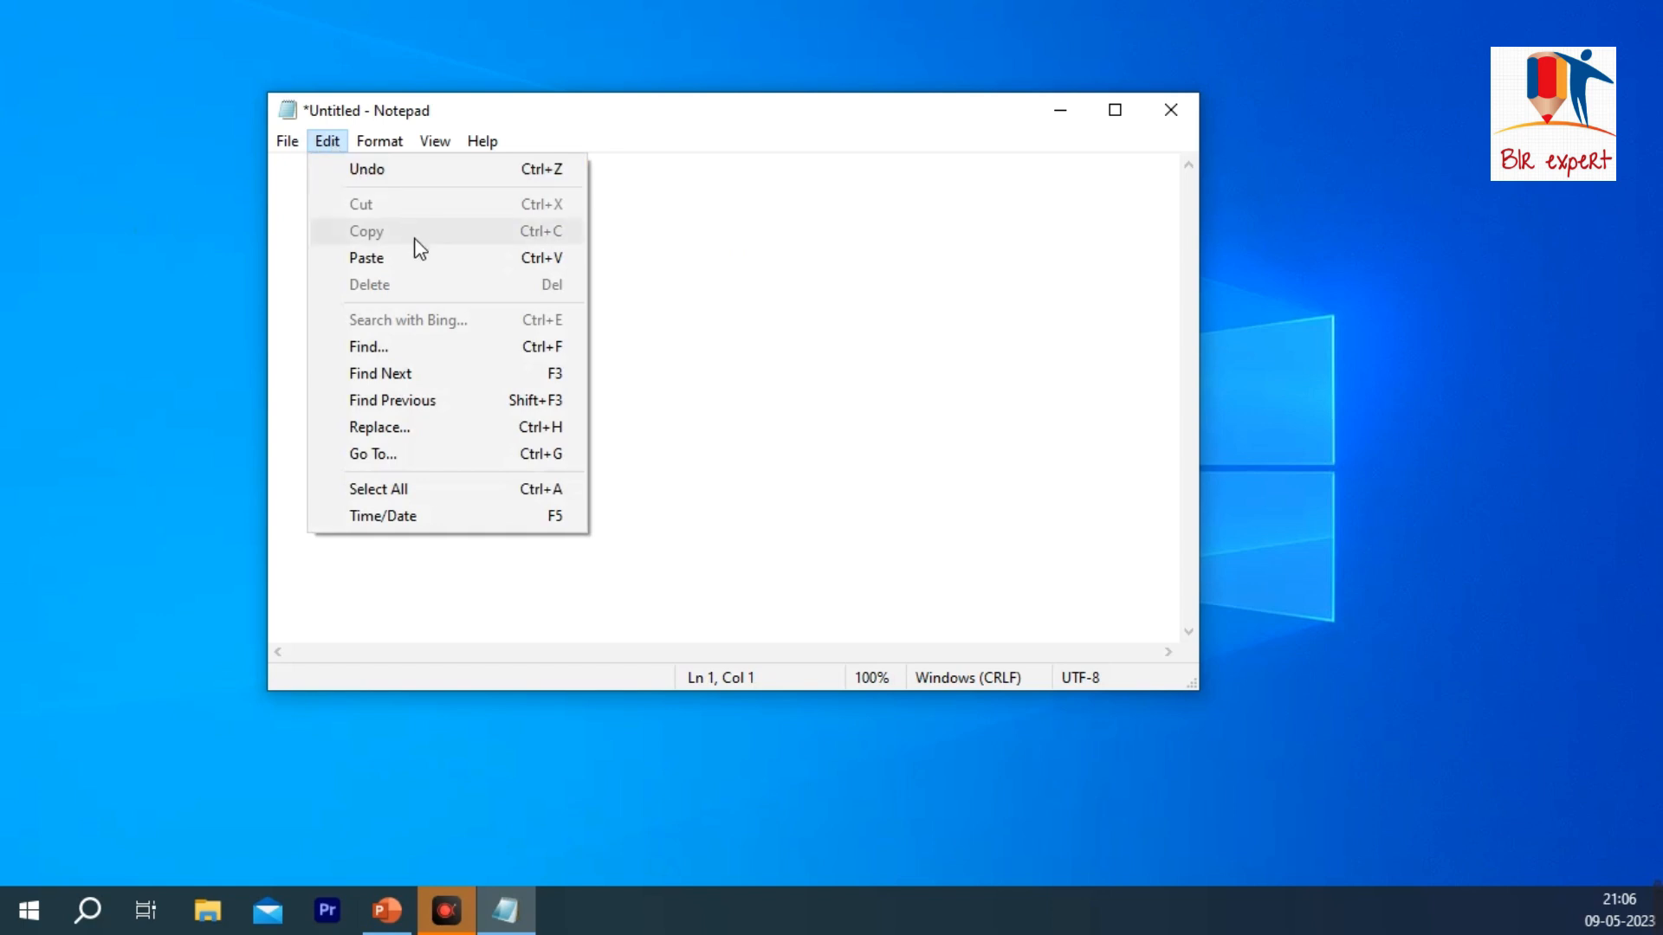
click(735, 301)
click(363, 195)
text(WHAT IS COMPUTER ?)
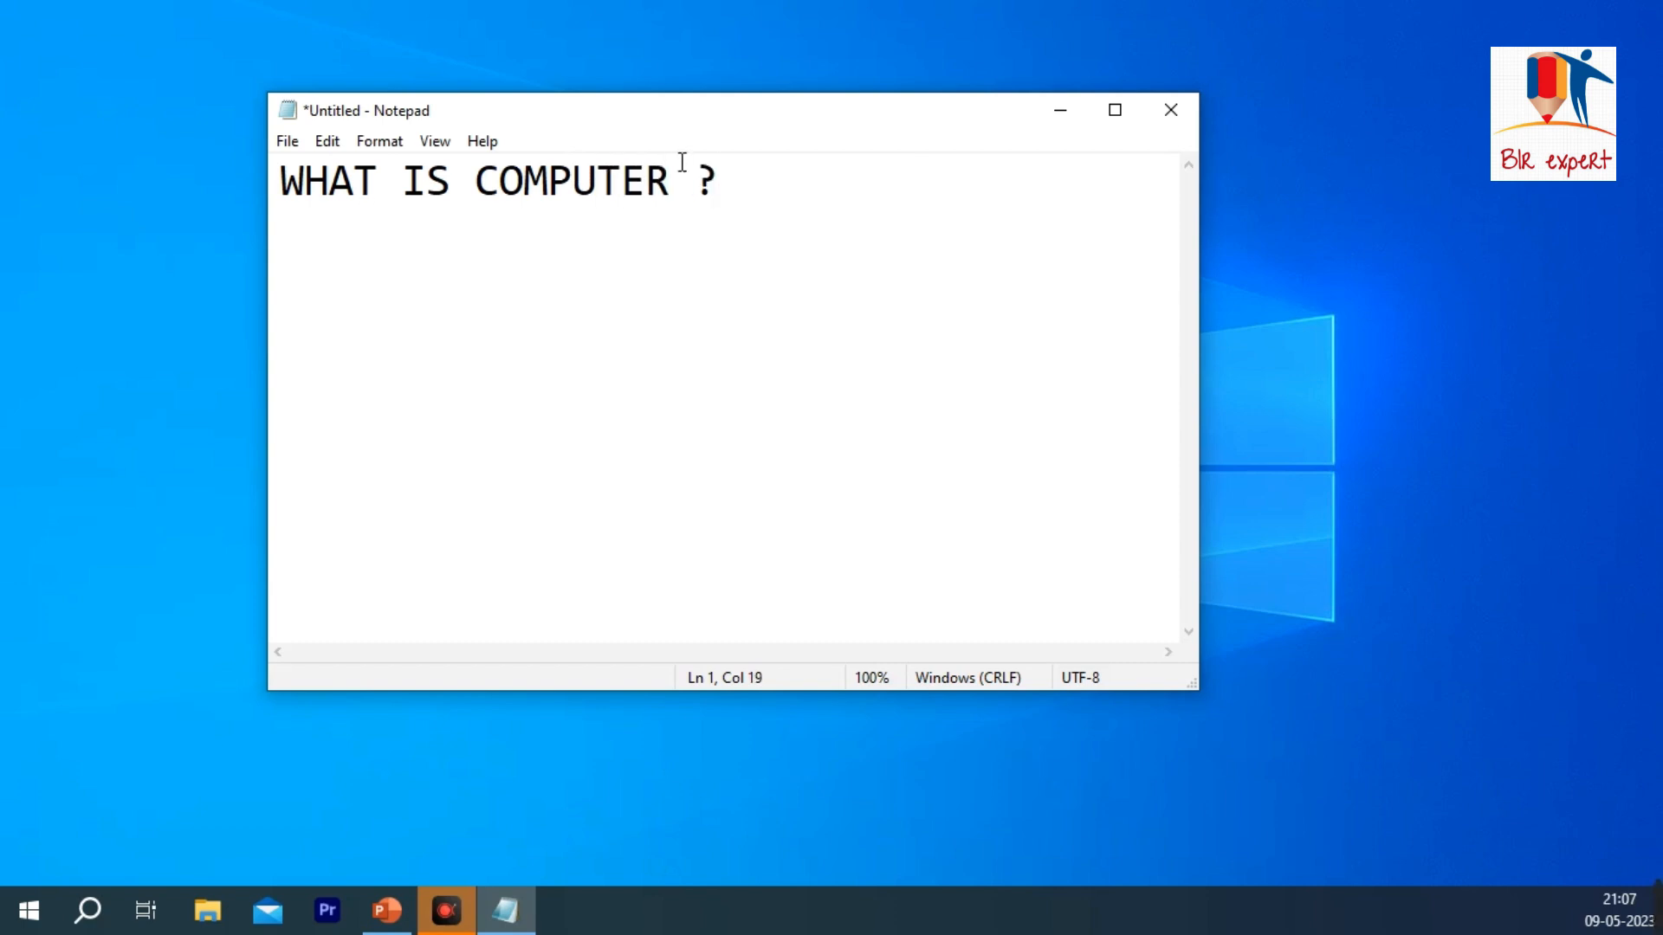
Step: Search with Bing for the sentence "WHAT IS COMPUTER ?", look through the web results, and close the browser
drag(721, 183, 269, 189)
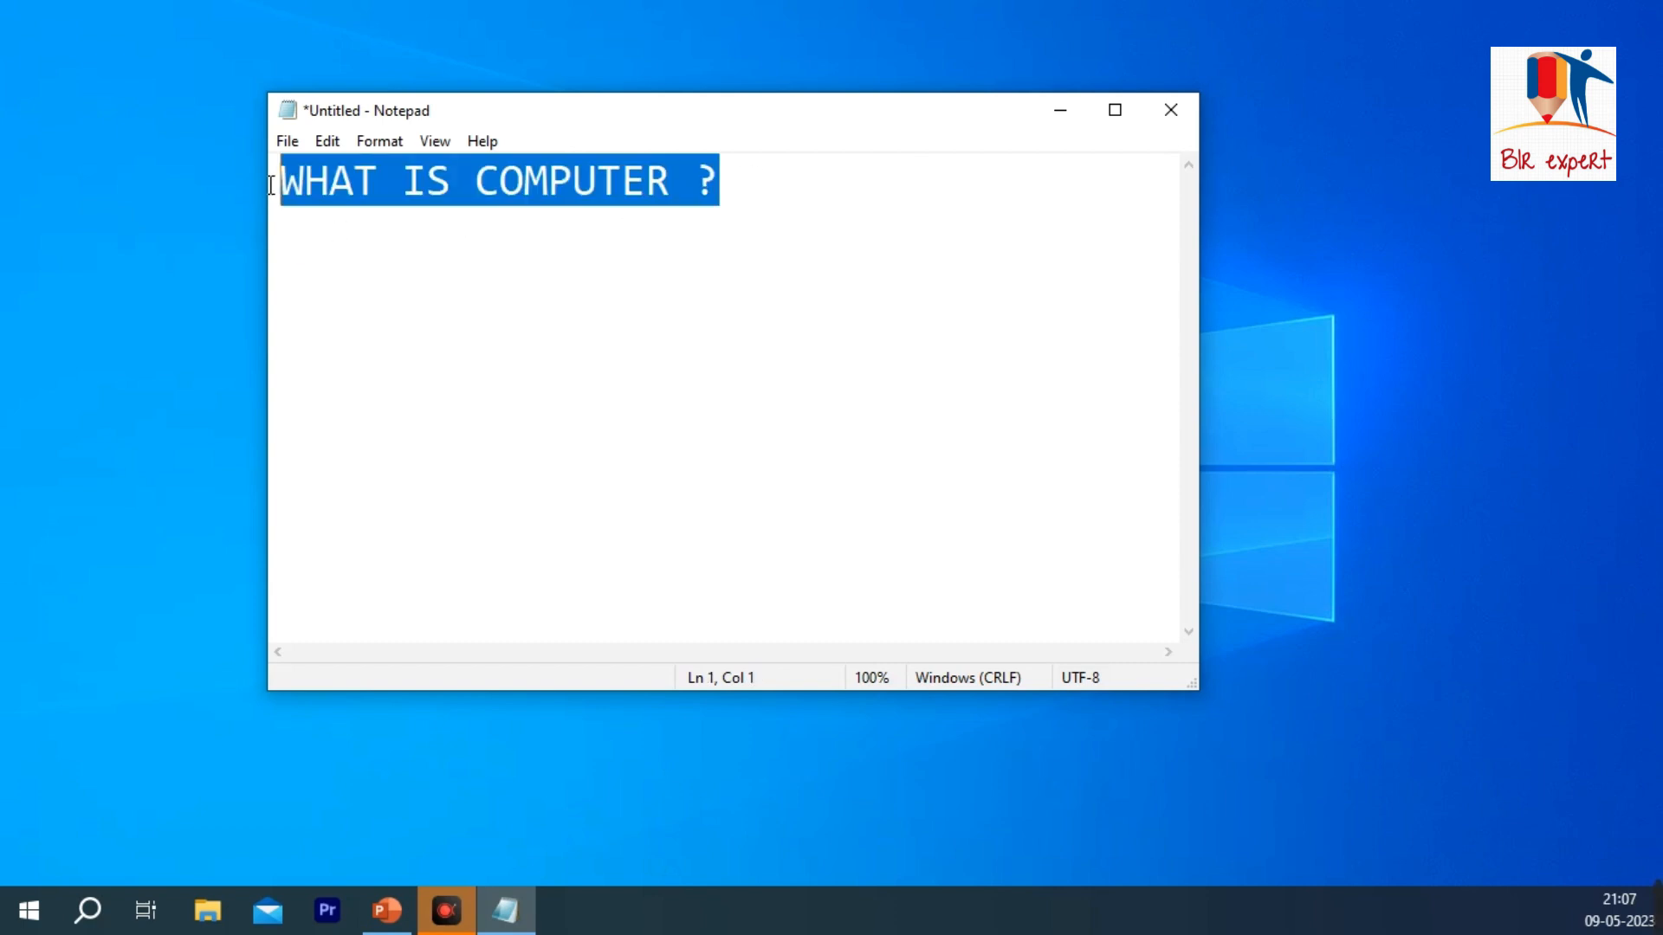
click(328, 140)
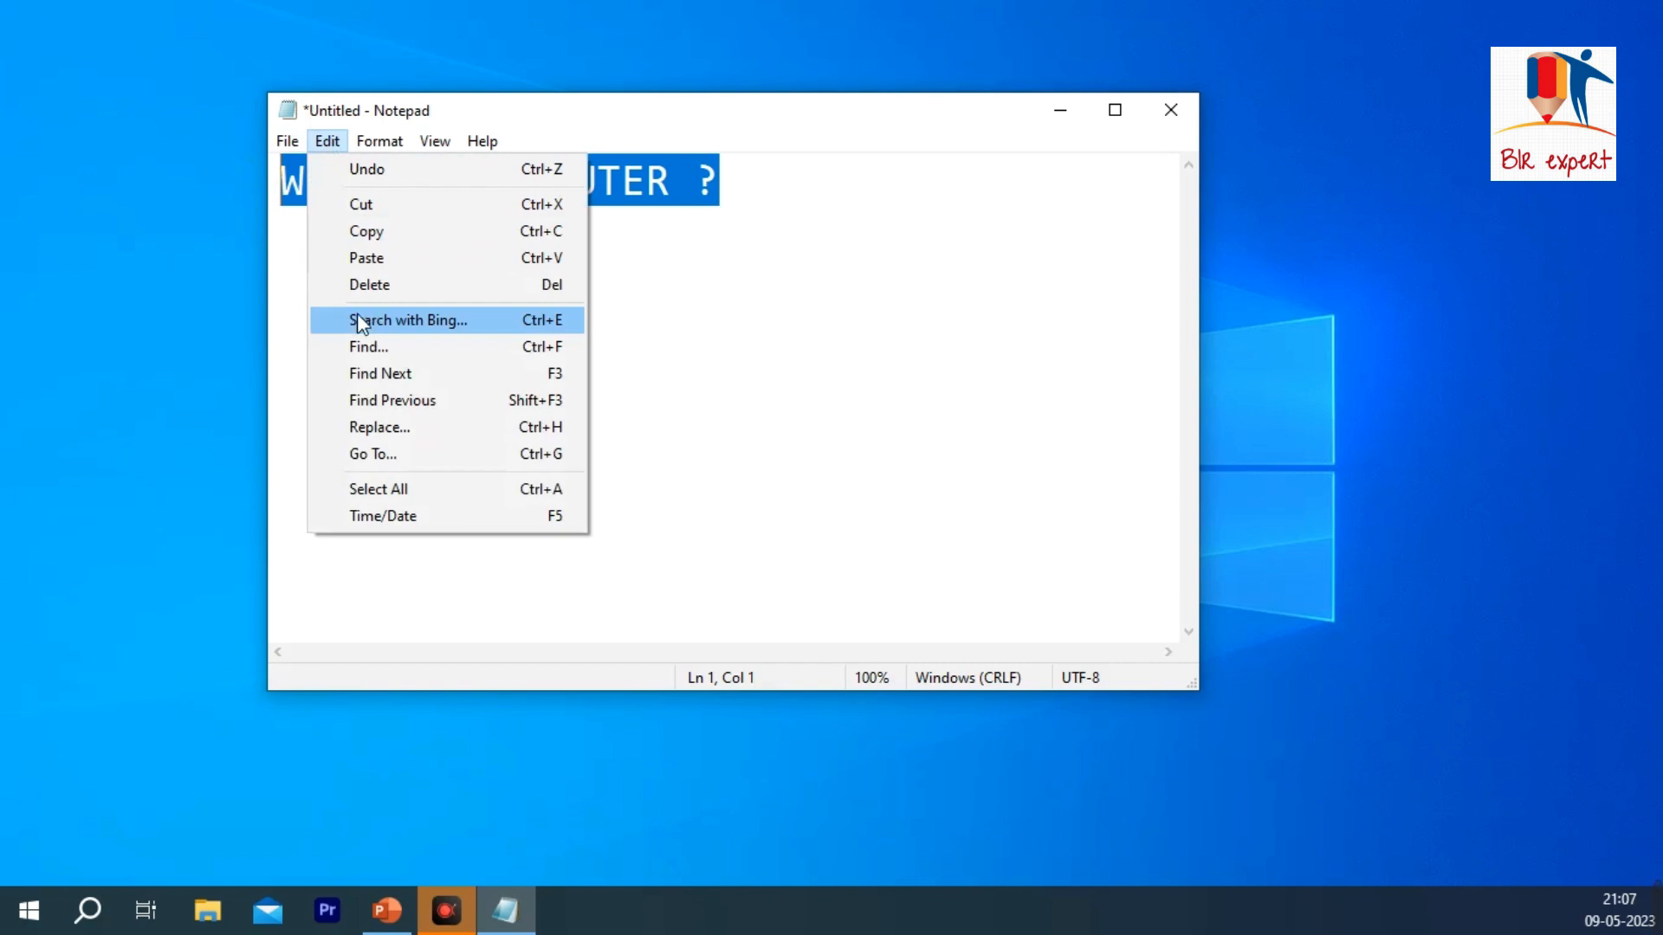
click(491, 320)
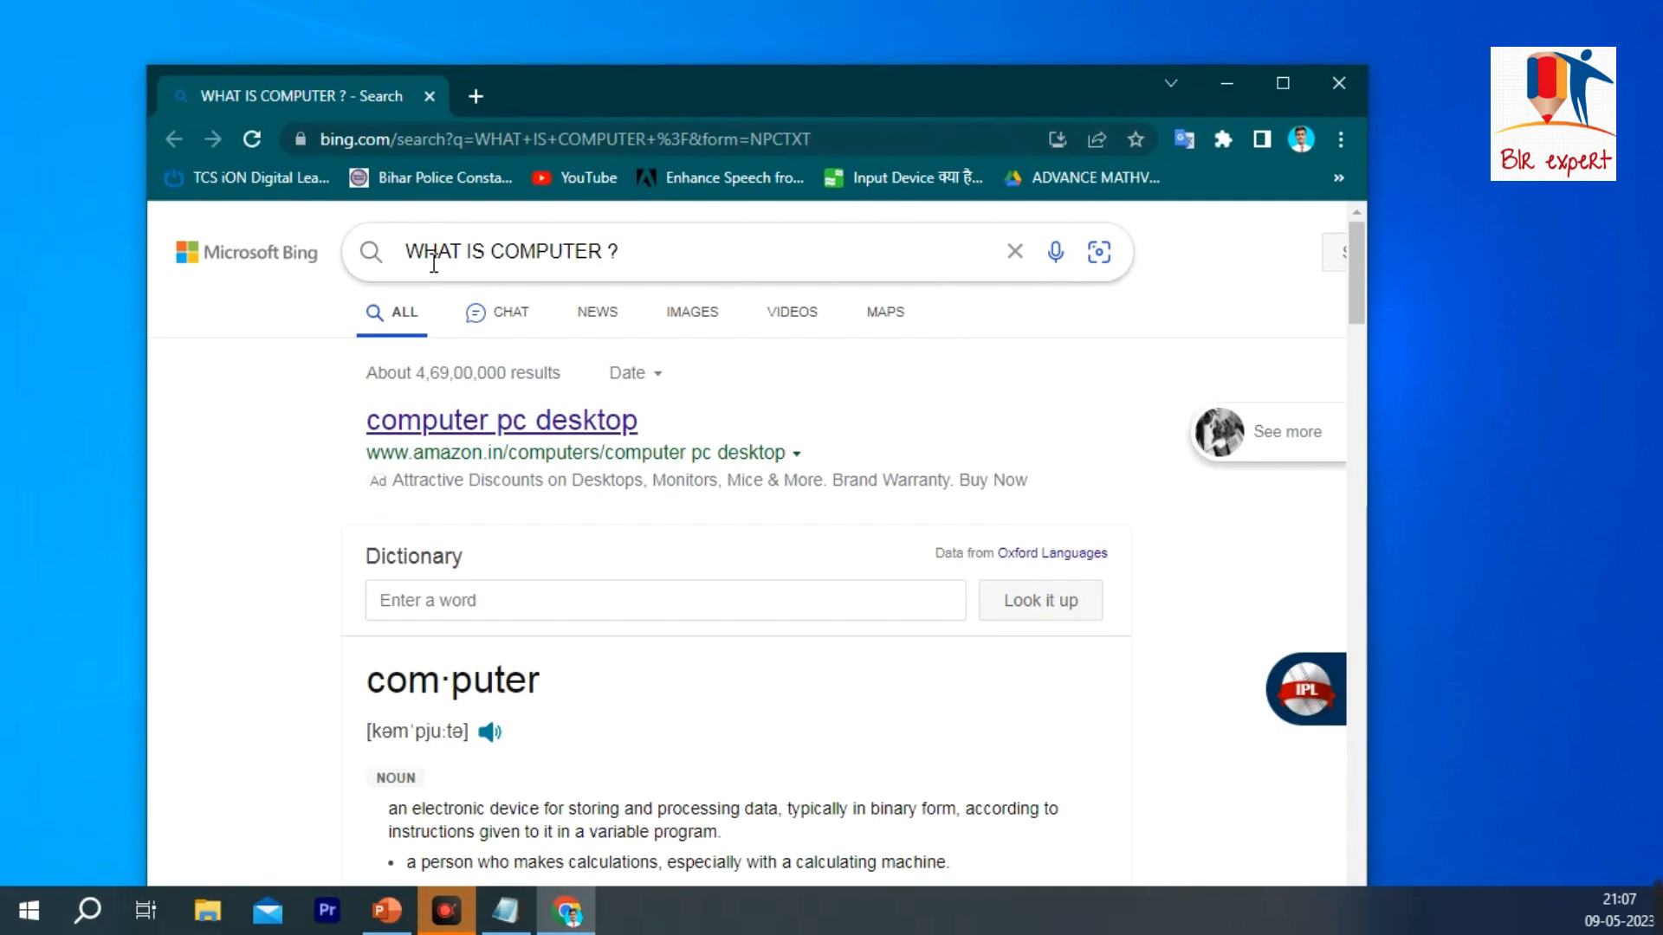
scroll(567, 416, down, 4)
scroll(478, 518, down, 4)
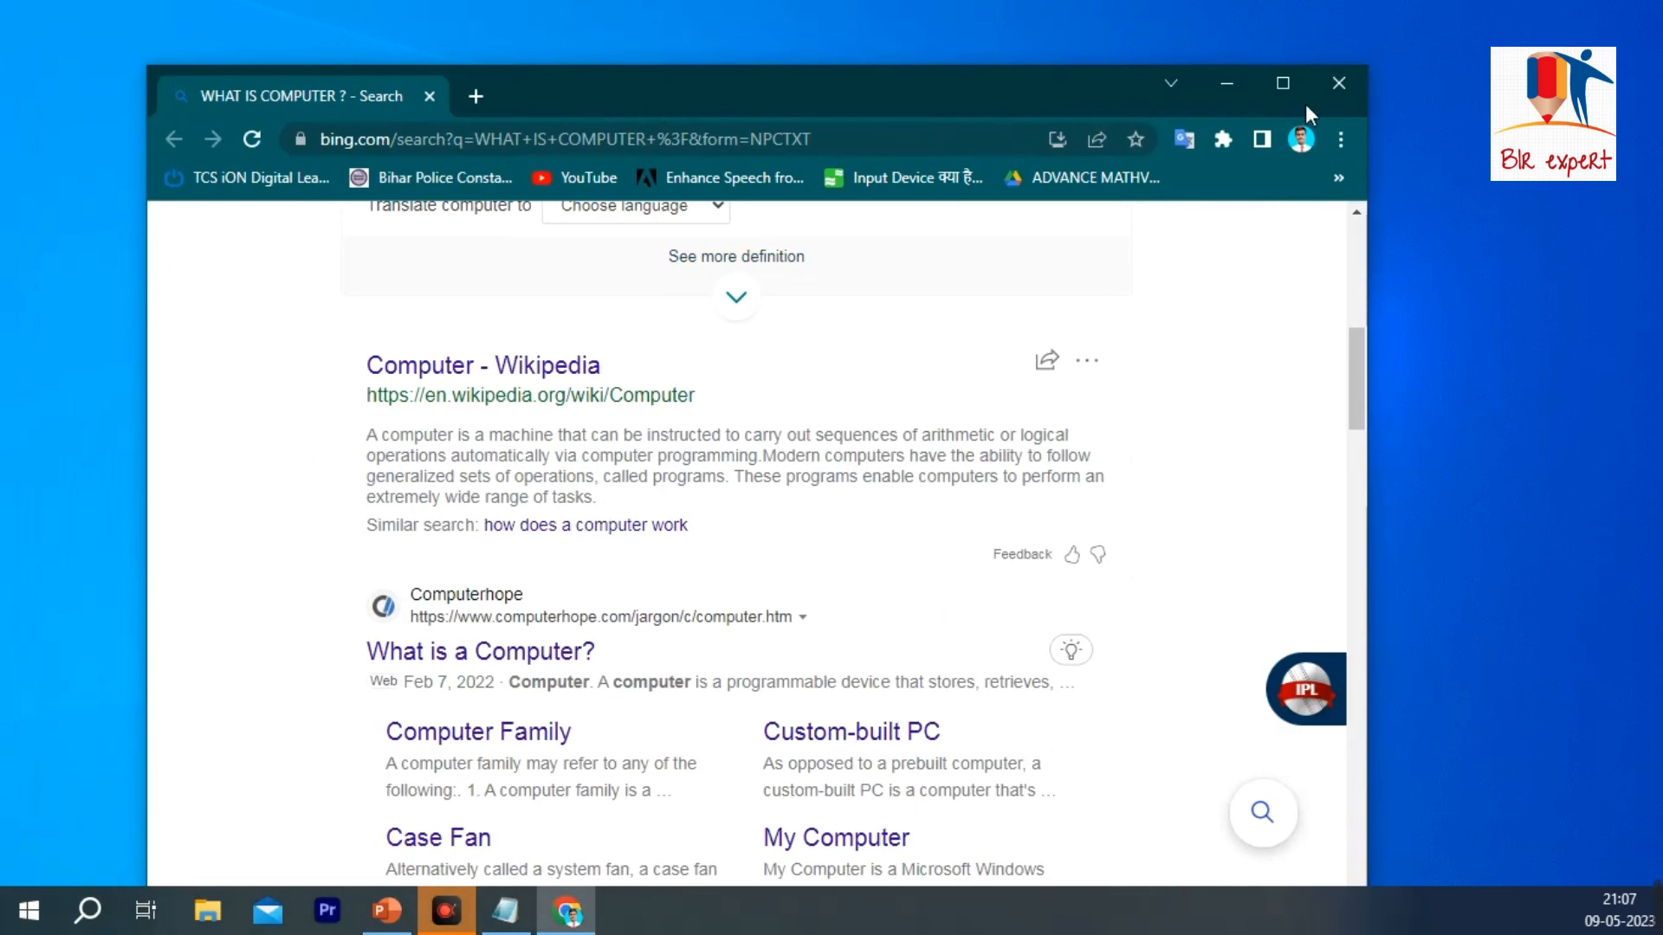
click(1337, 87)
Step: Copy the sentence "WHAT IS COMPUTER ?" and paste it repeatedly along the first line
click(345, 143)
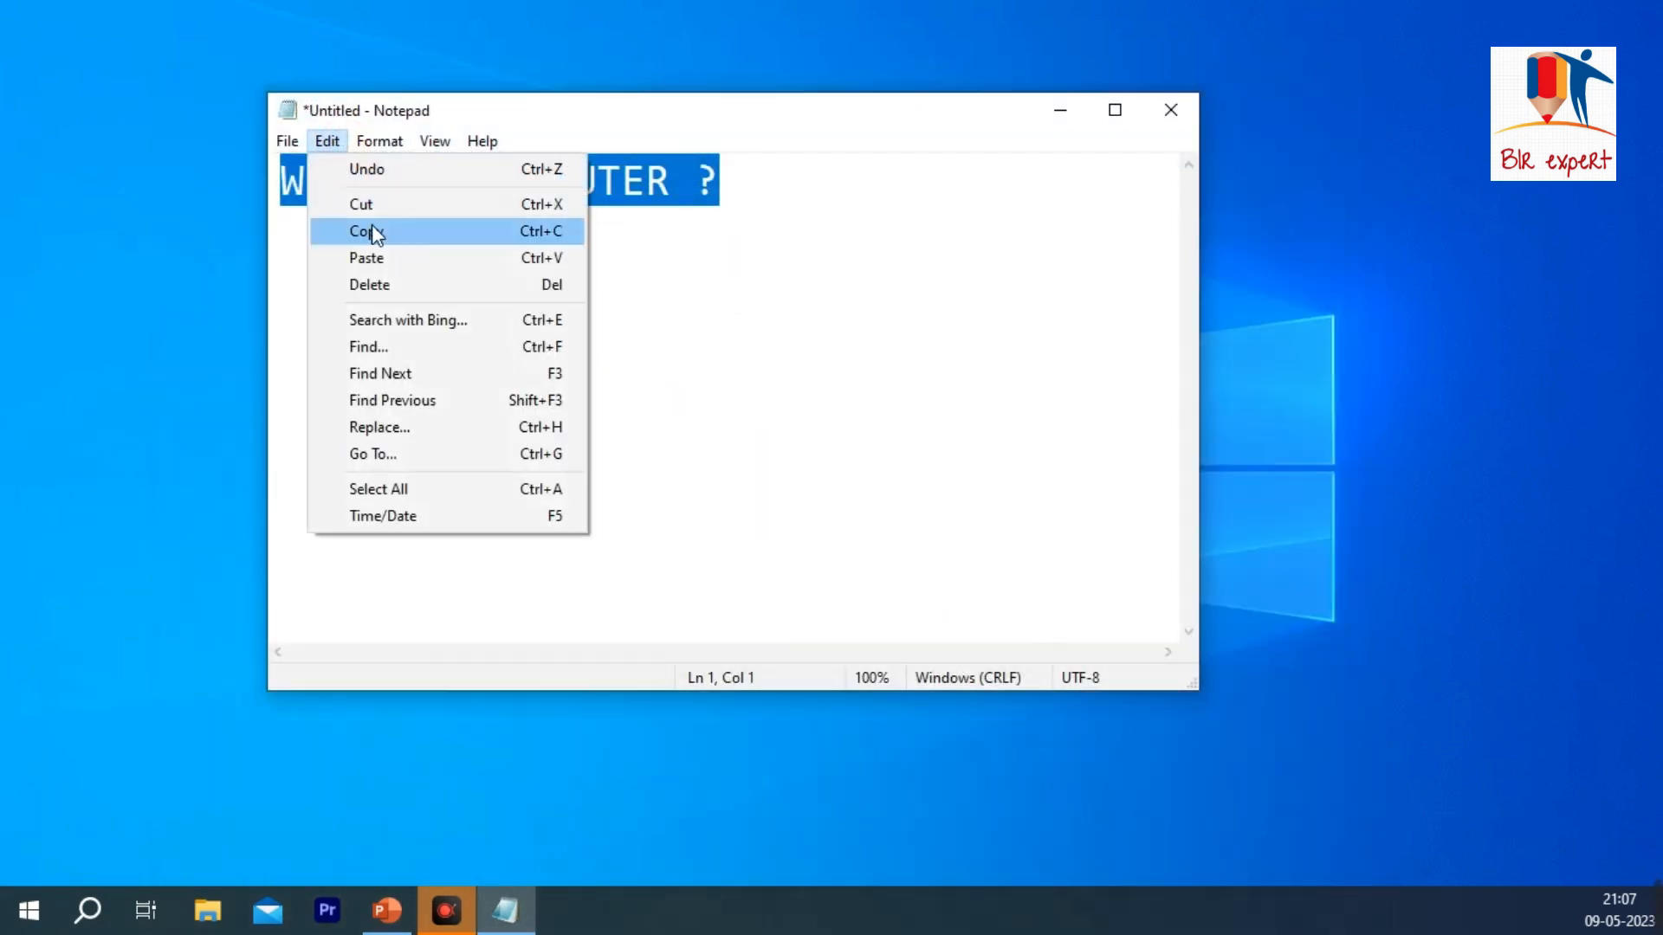
click(836, 118)
click(740, 173)
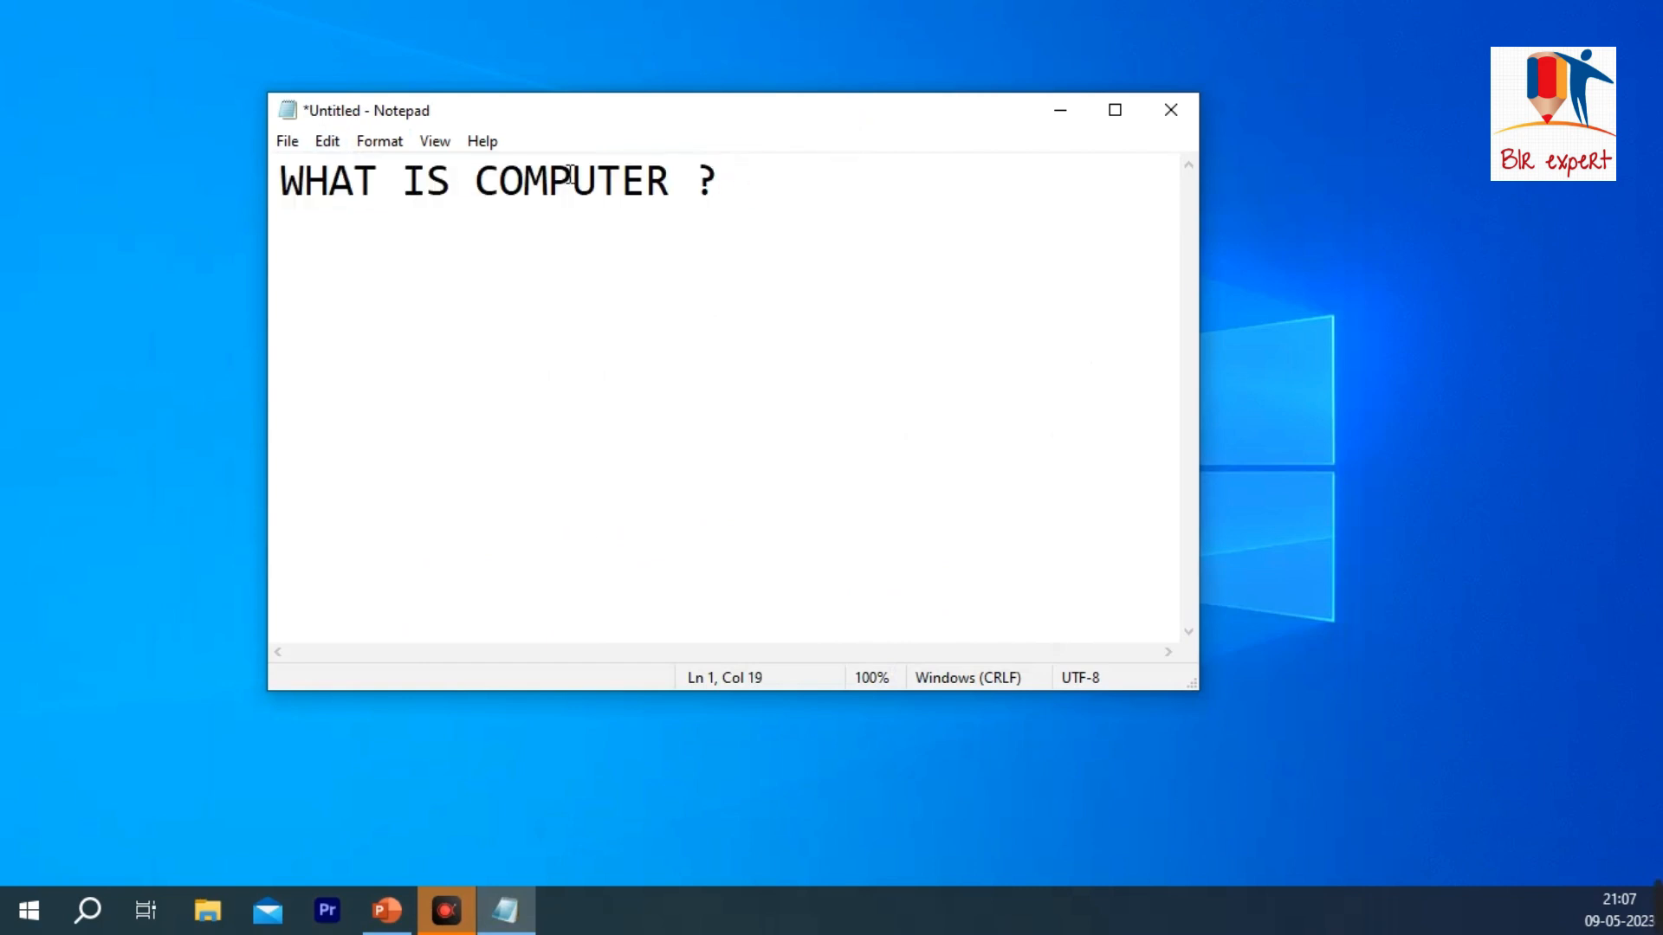
drag(744, 167, 234, 168)
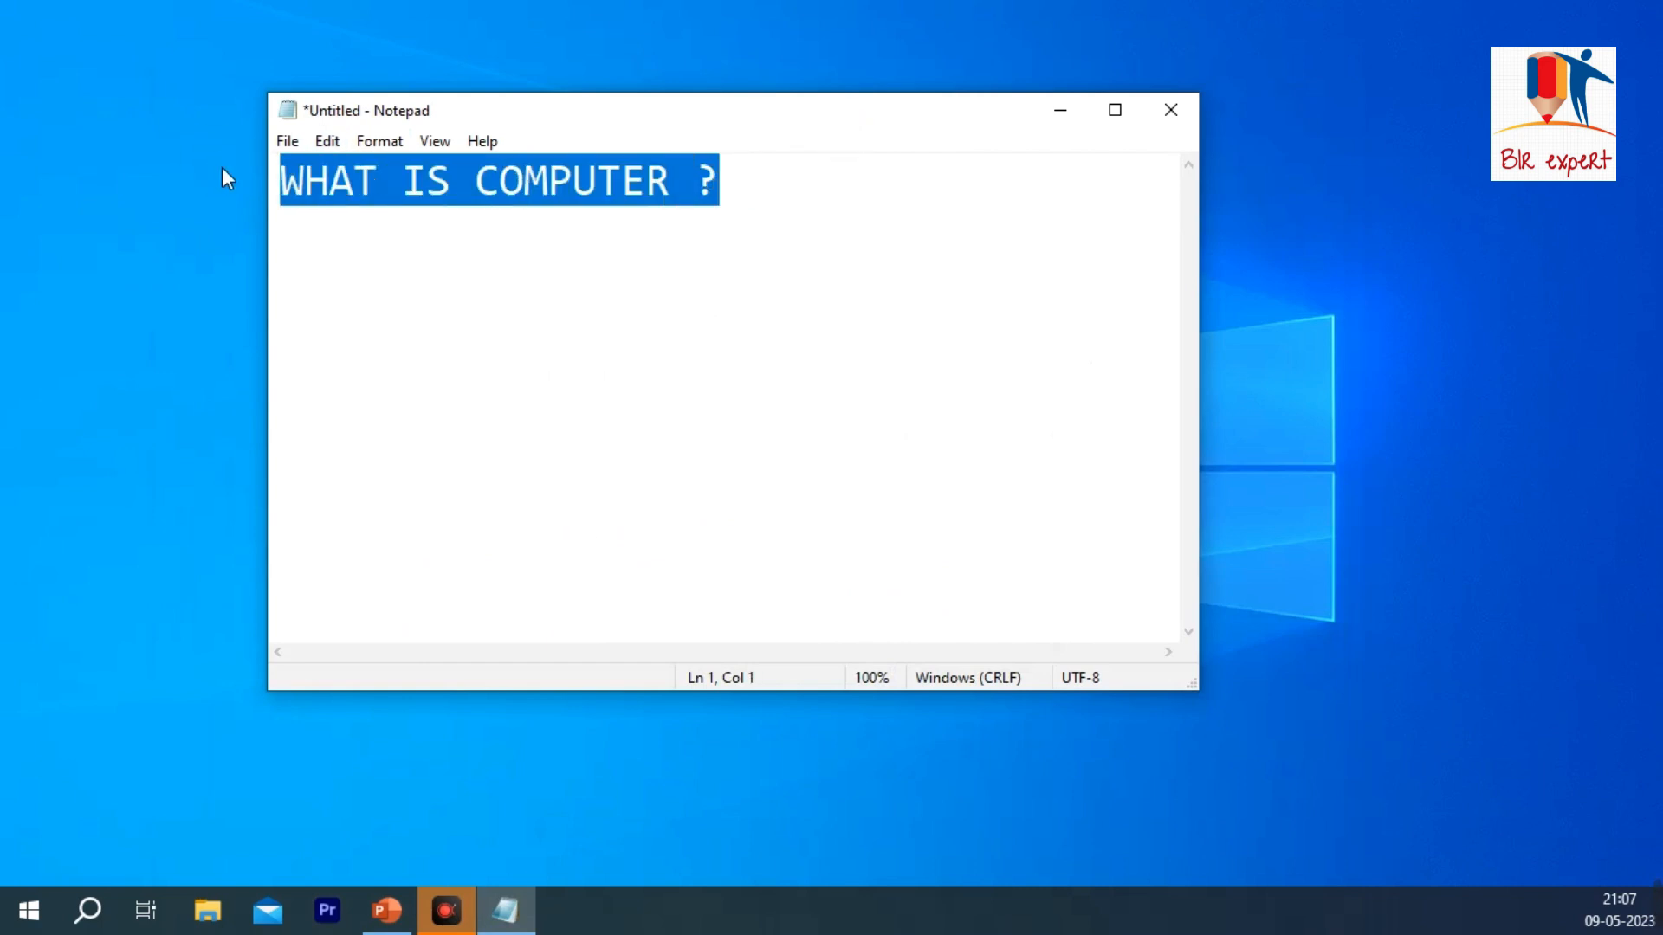
key(ctrl+c)
key(ctrl+v)
key(ctrl+v)
key(ctrl+v)
key(ctrl+v)
key(ctrl+v)
key(ctrl+v)
key(ctrl+v)
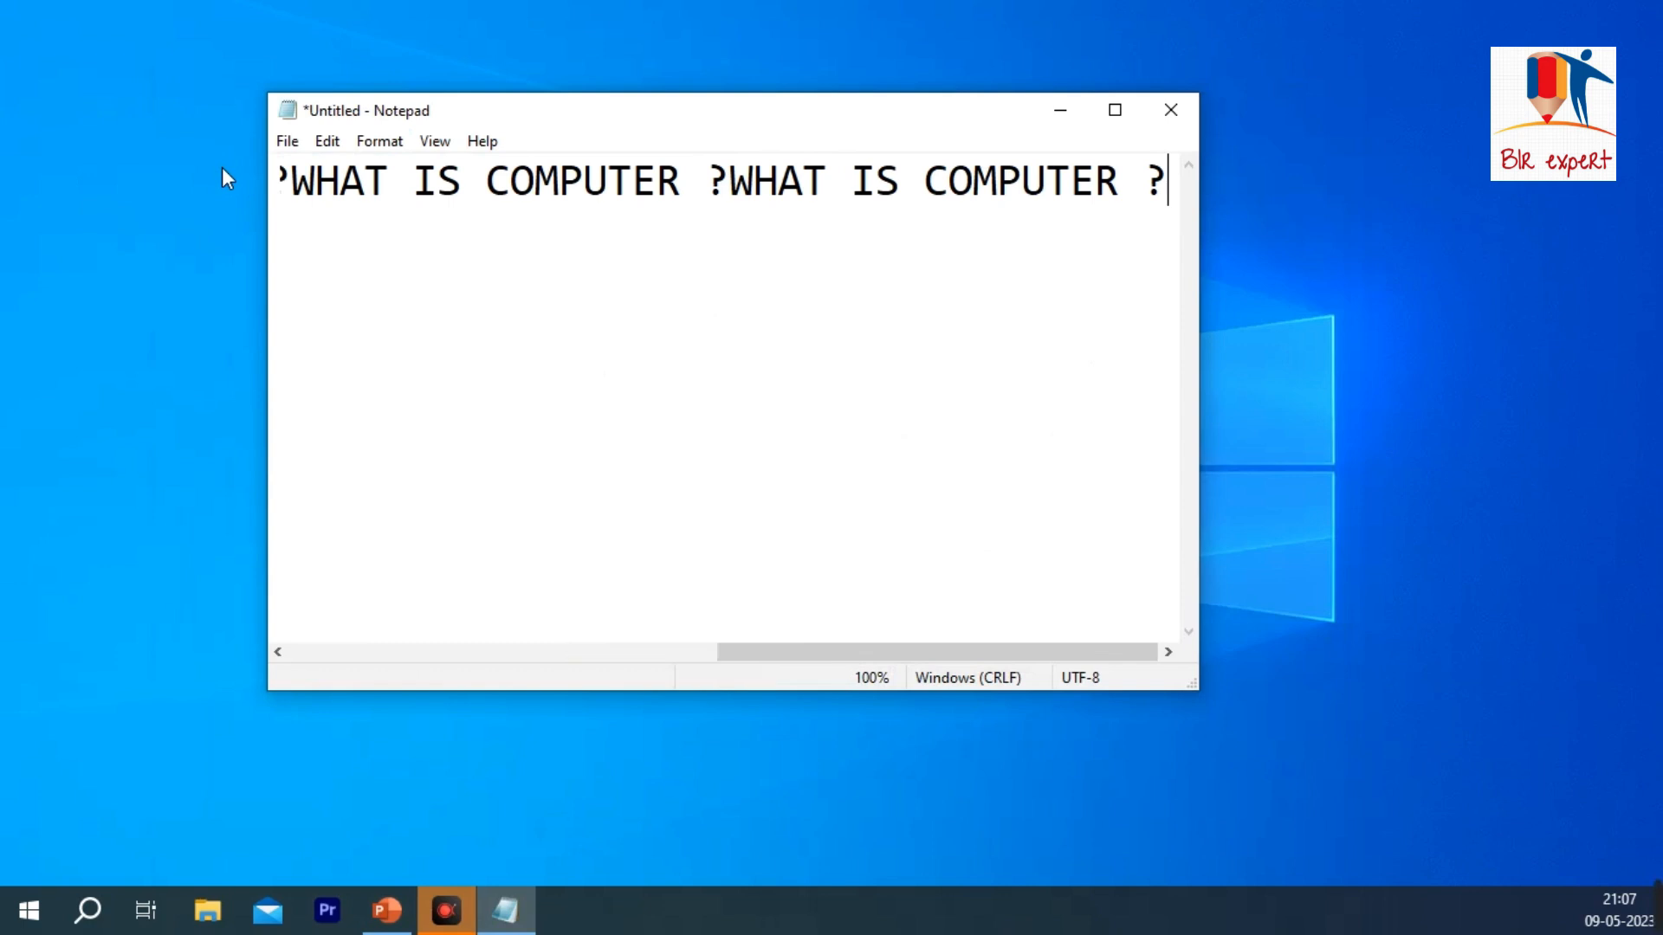
Step: Break the pasted text so that each "WHAT IS COMPUTER ?" sits on its own line
key(Return)
click(723, 183)
key(Return)
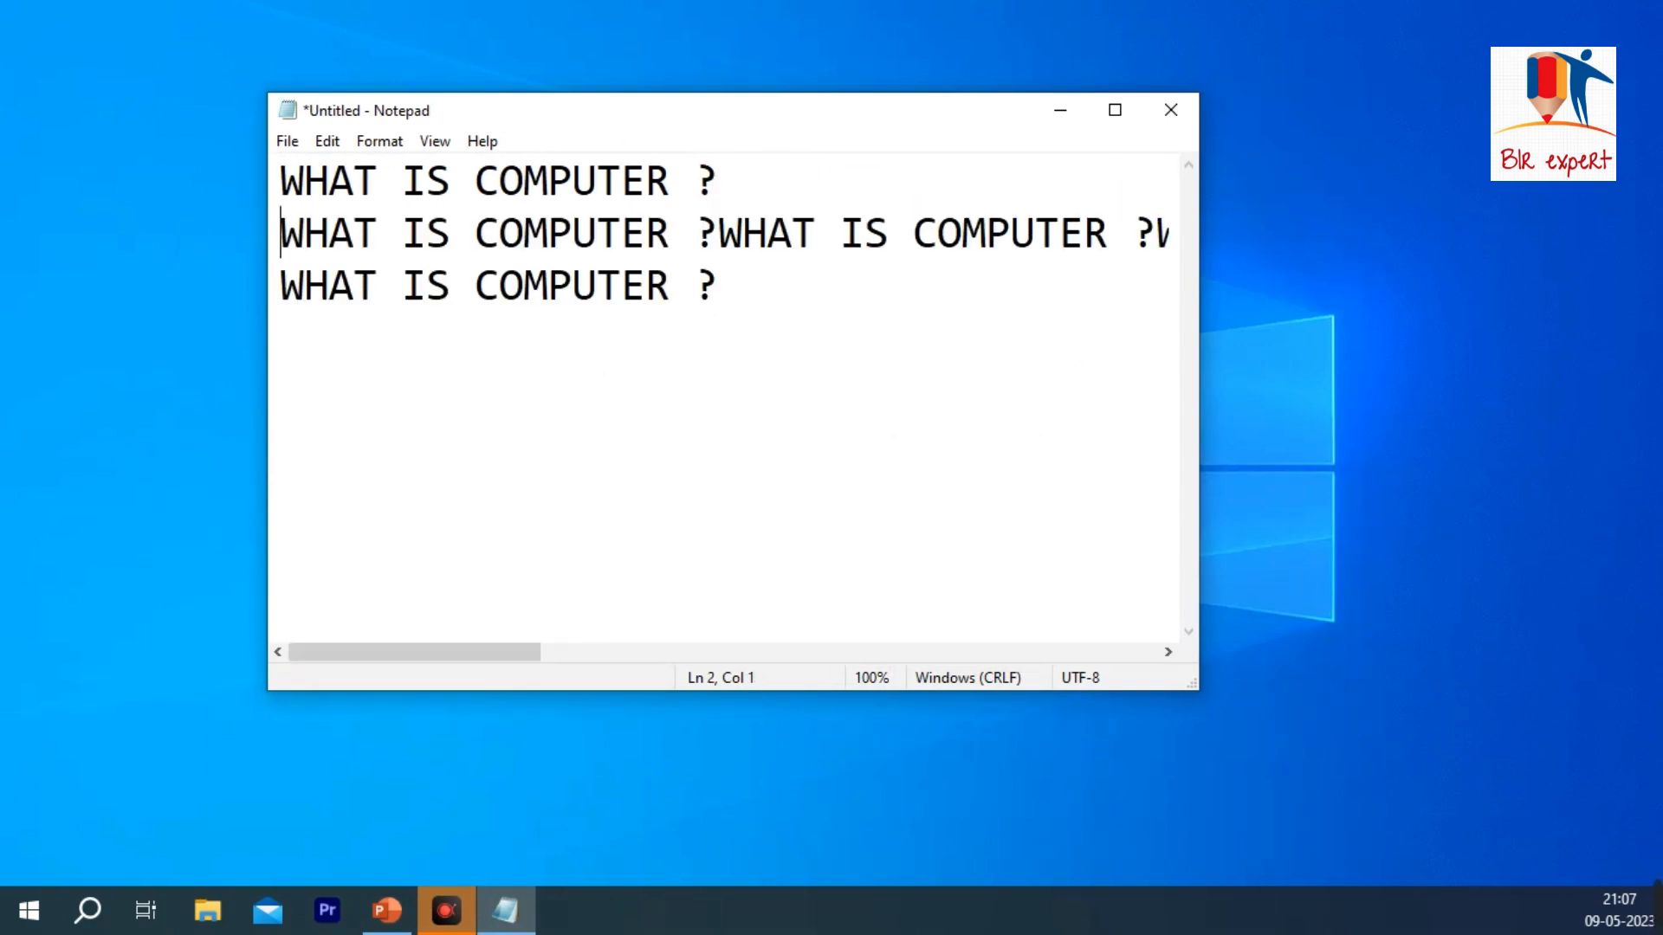
key(Return)
click(721, 285)
key(Return)
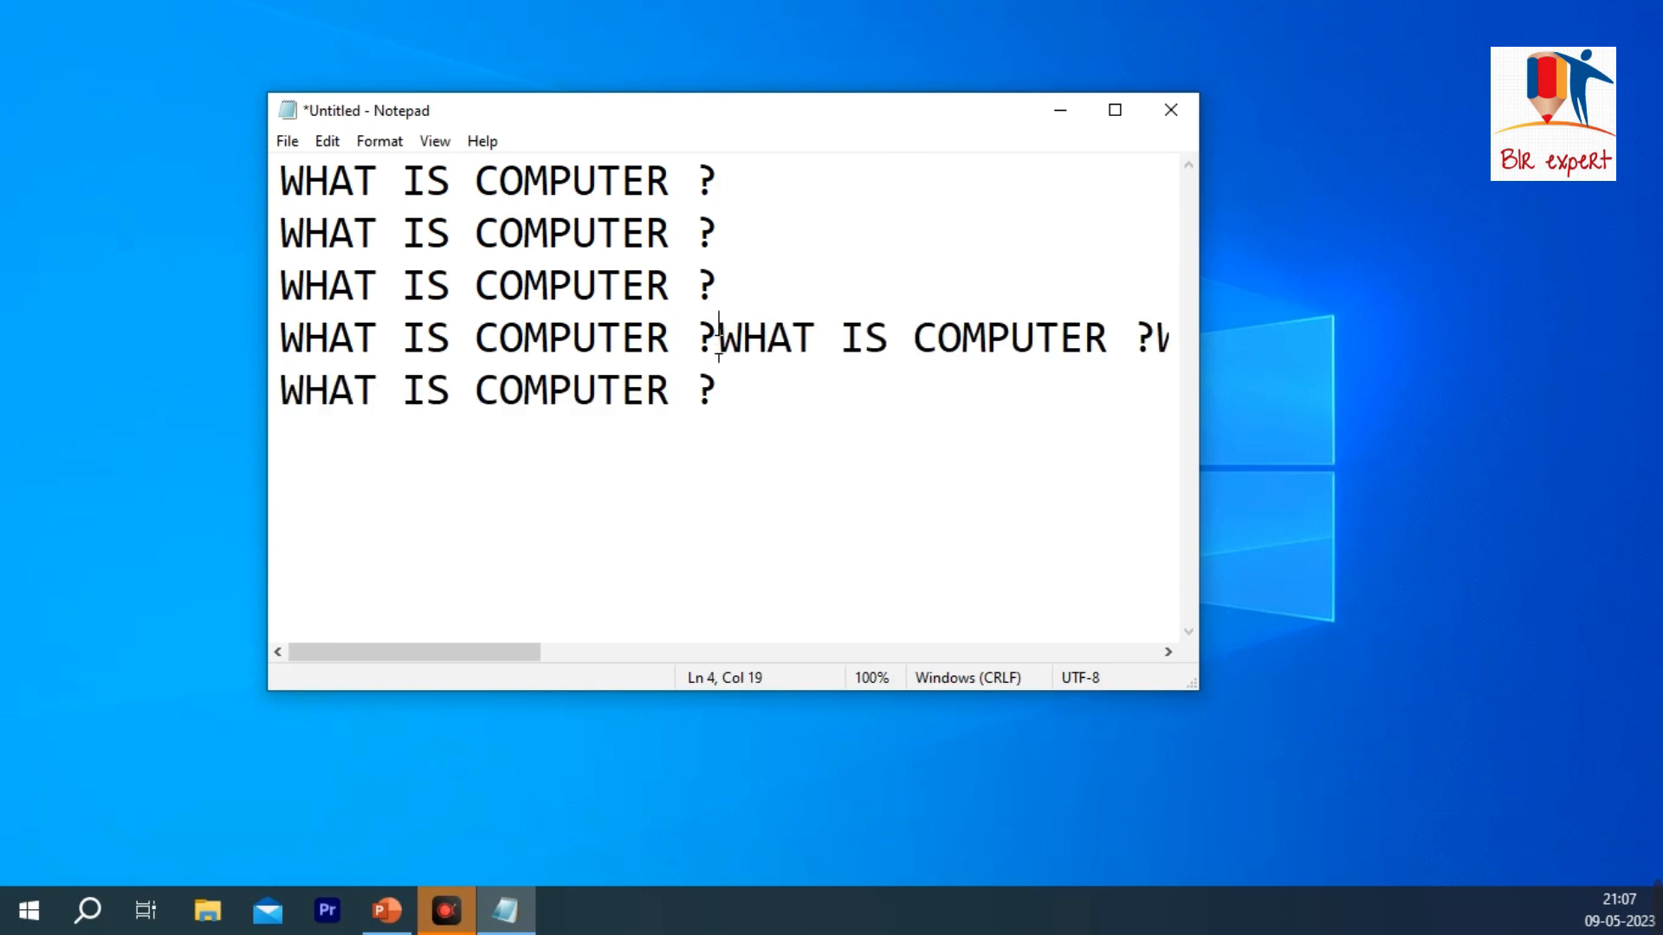
key(Return)
click(719, 390)
key(Return)
Step: Find the word "IS" in the document, step through its occurrences, and close the search
click(326, 140)
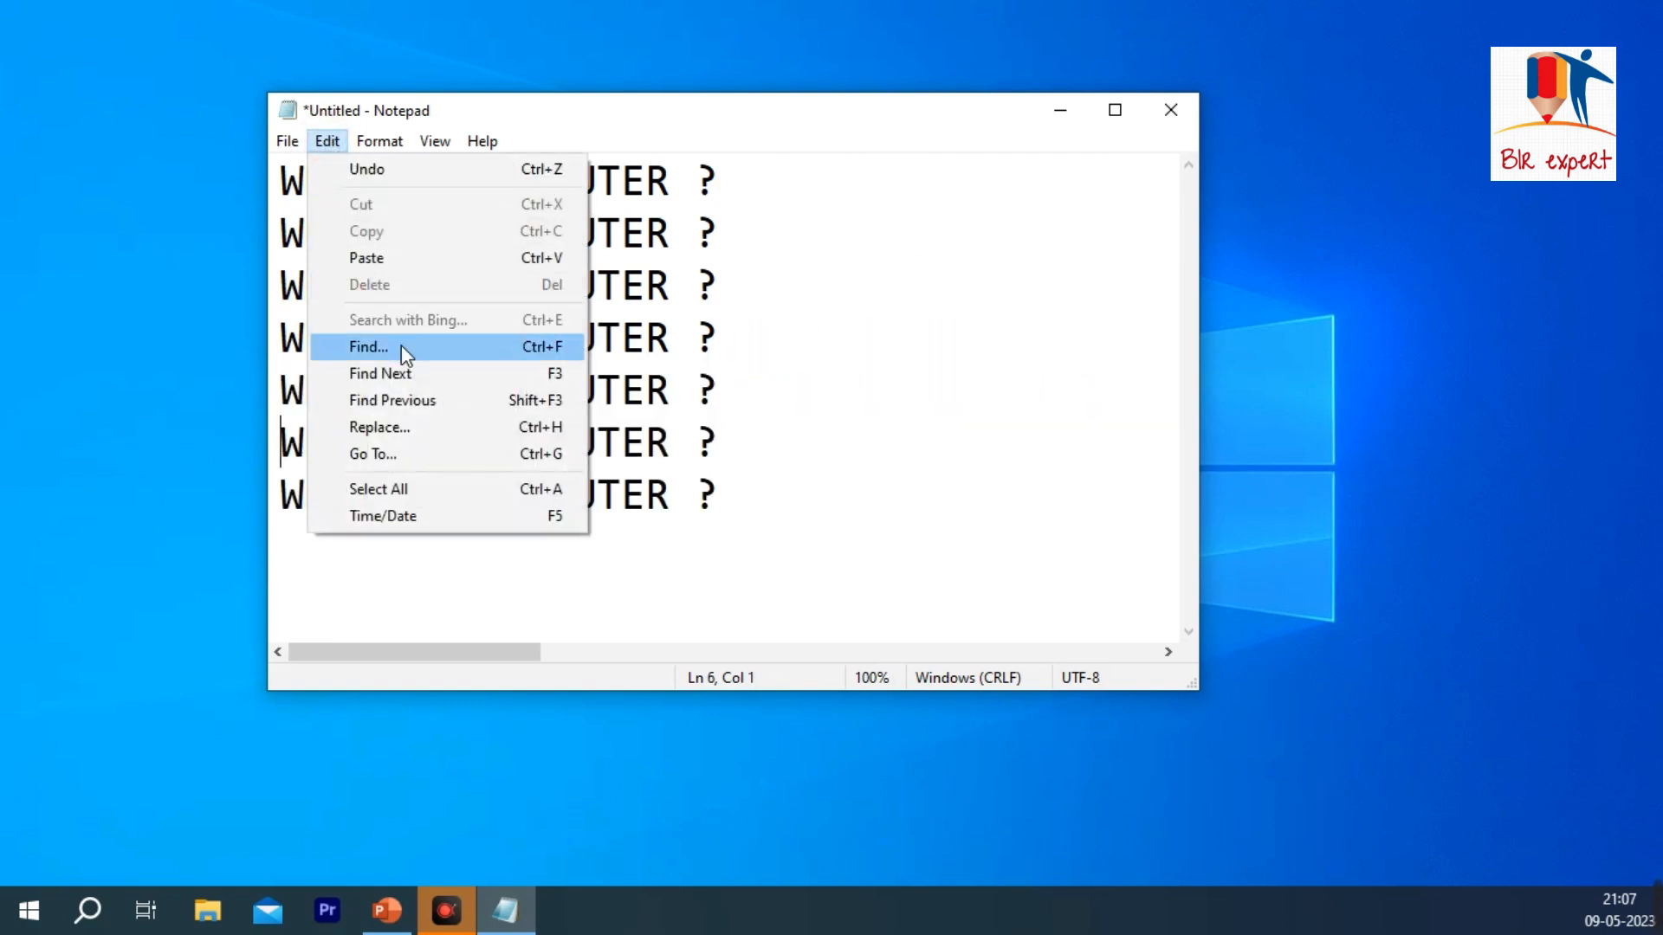
click(402, 344)
drag(571, 315, 834, 247)
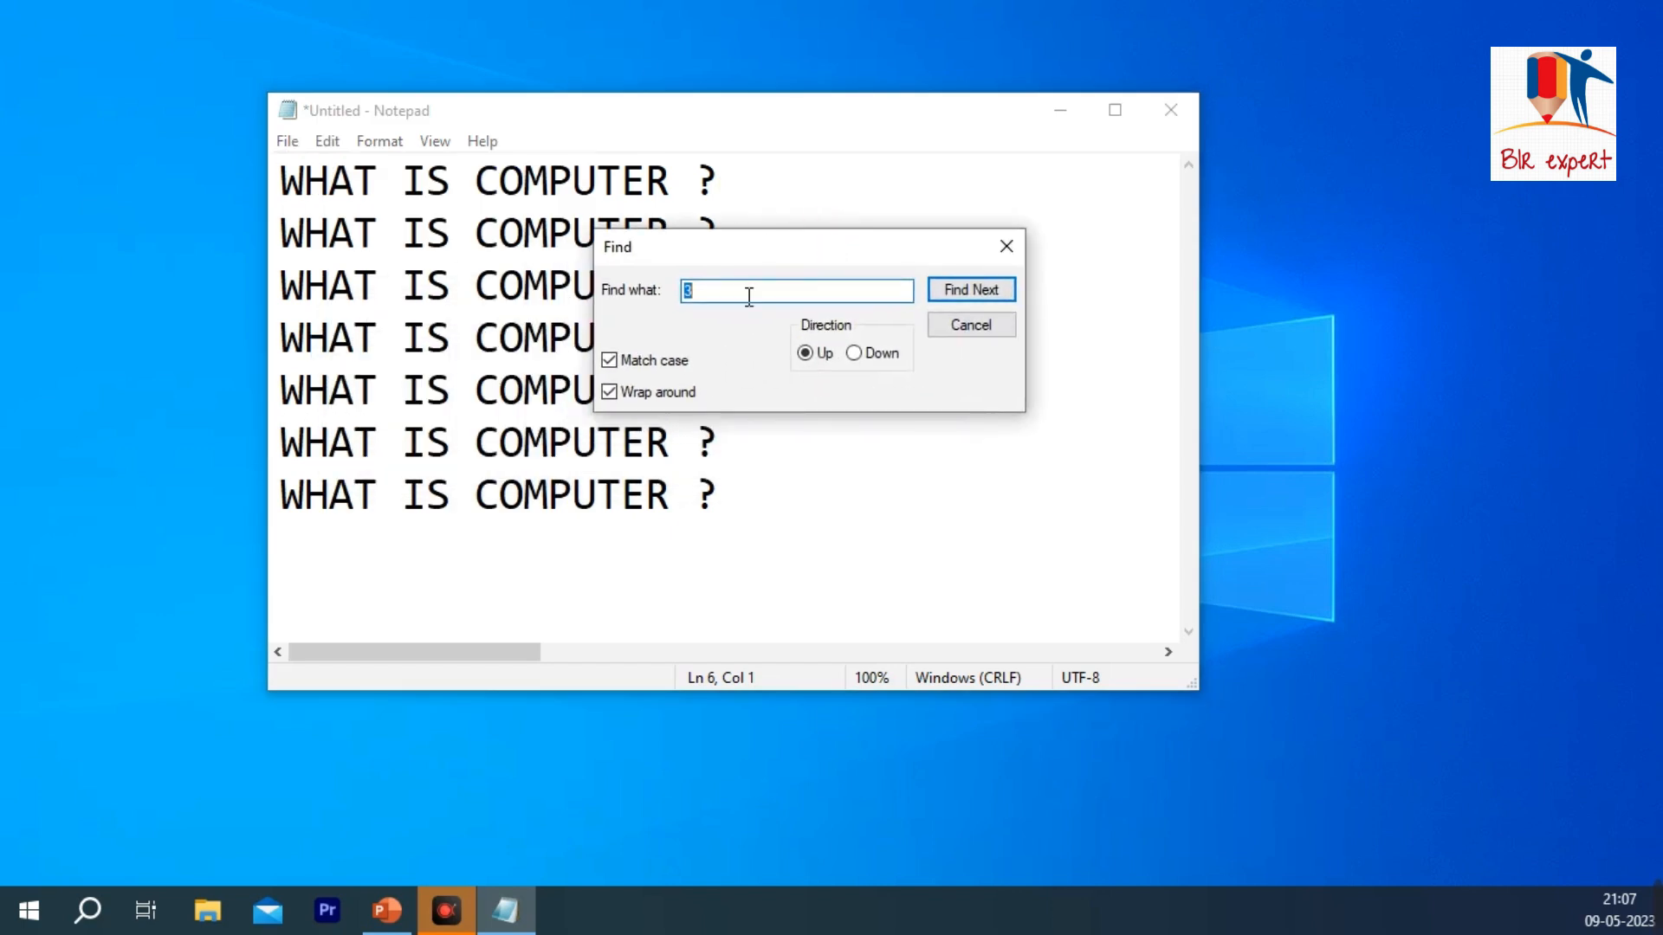
key(BackSpace)
text(IS)
click(991, 294)
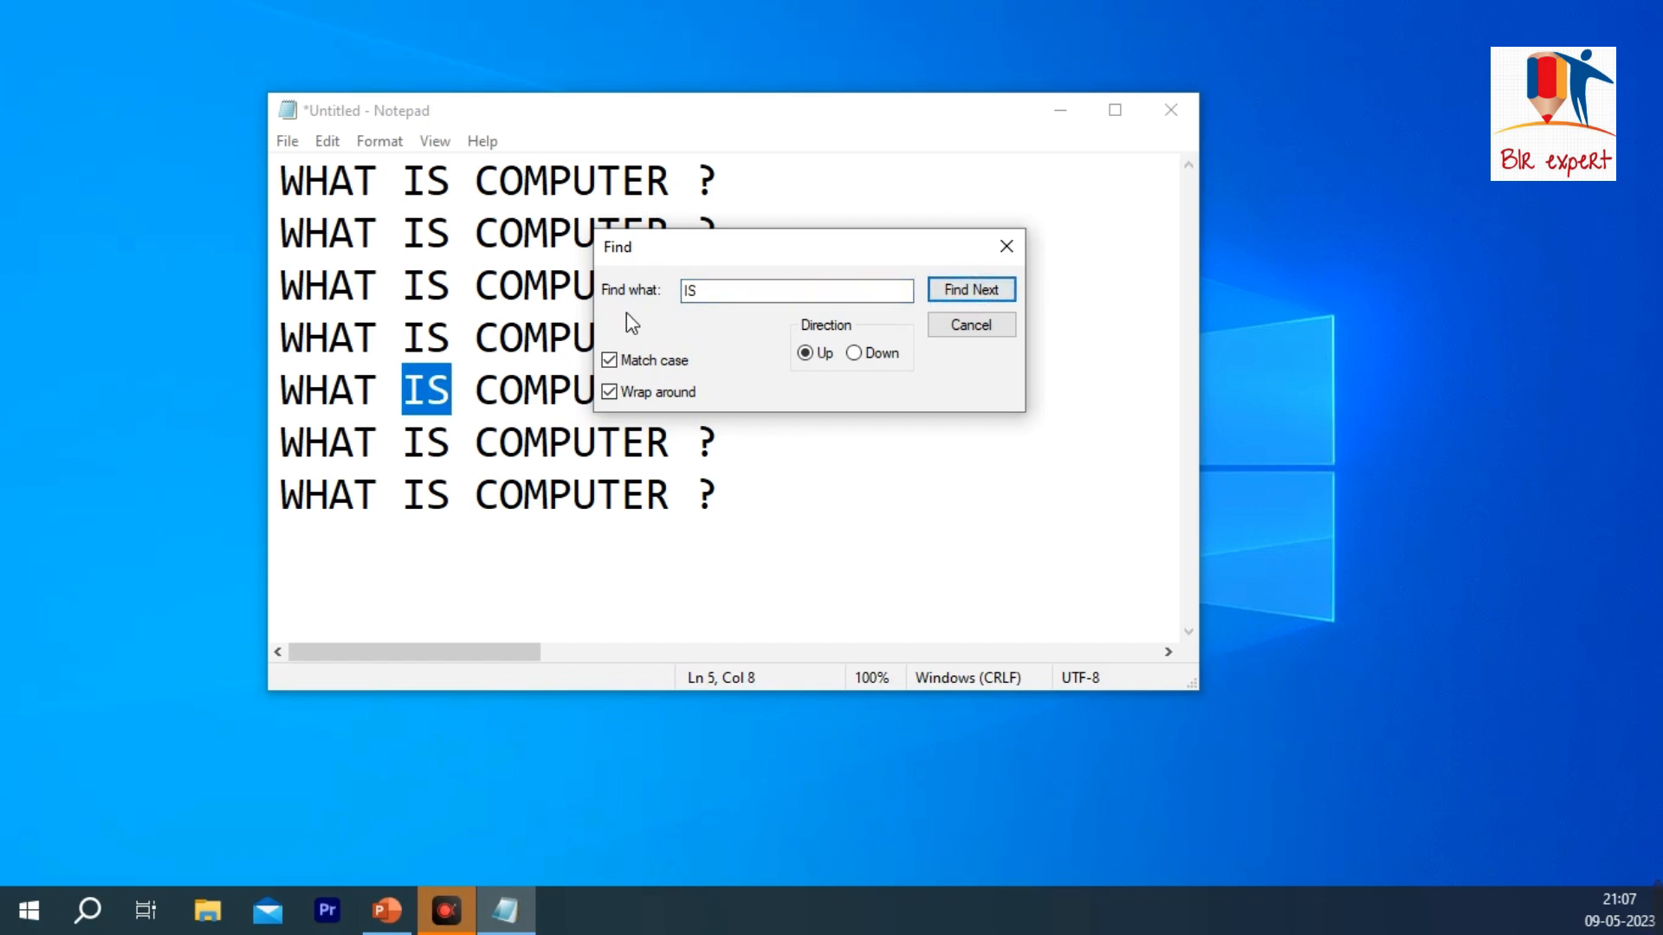
click(963, 295)
click(964, 295)
click(964, 295)
click(963, 295)
click(963, 295)
click(964, 295)
click(964, 296)
click(963, 294)
click(963, 295)
click(977, 326)
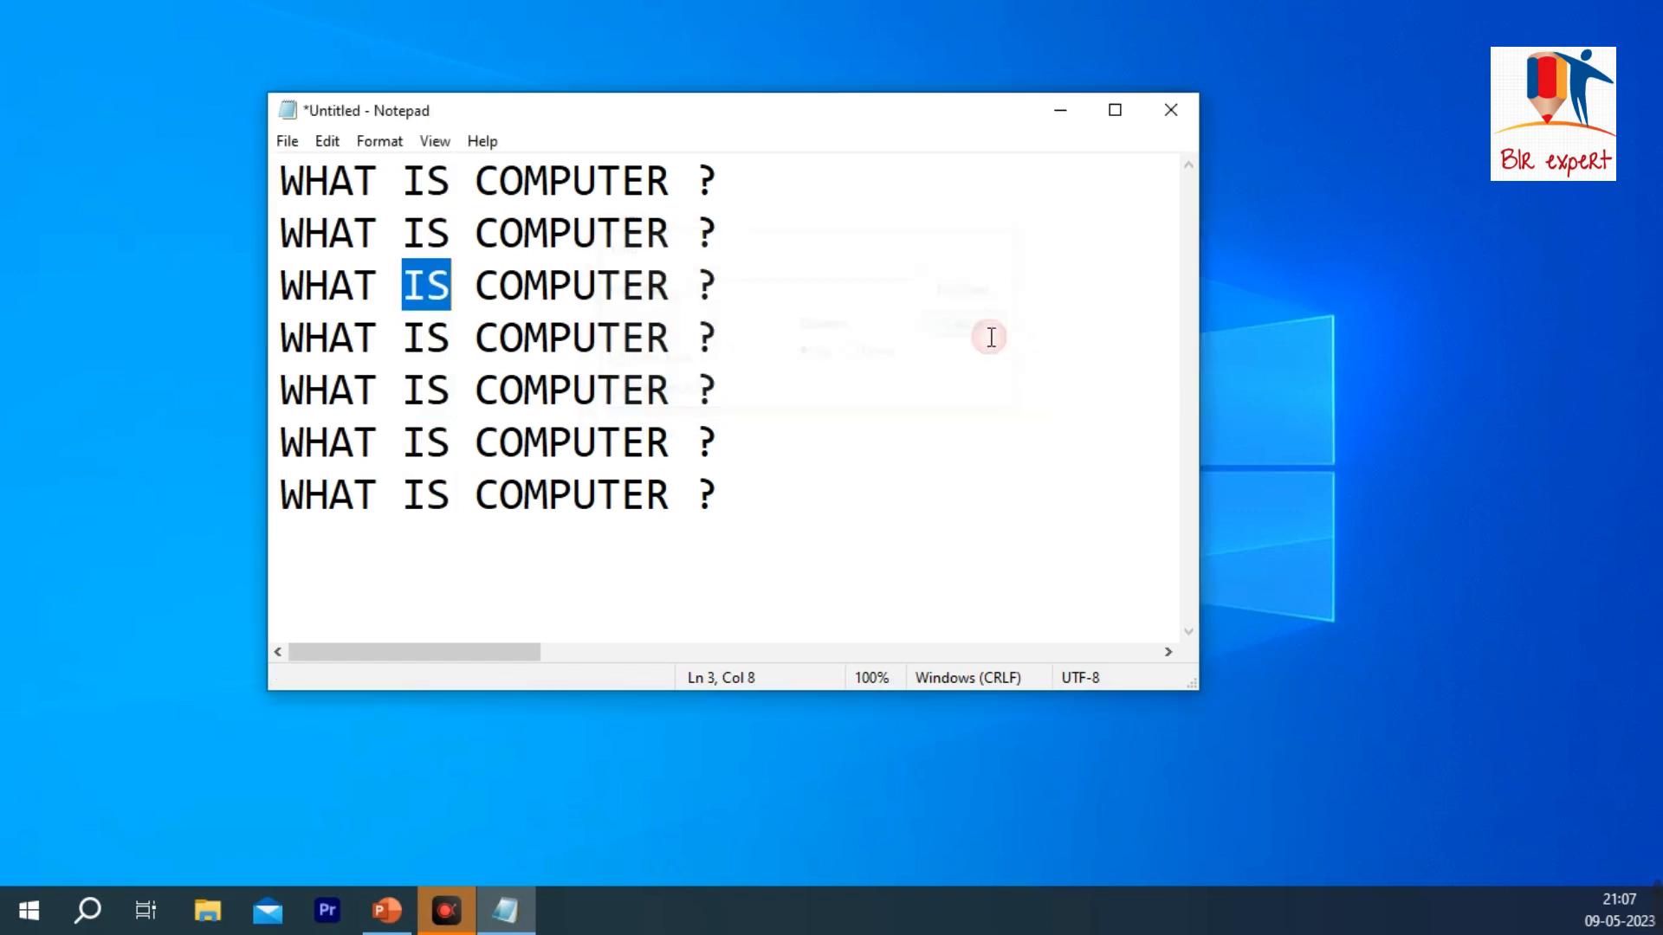
click(427, 227)
double_click(549, 180)
click(327, 143)
click(879, 294)
Step: Find the word "COMPUTER" in the document, go to its next occurrence, and close the search
click(328, 141)
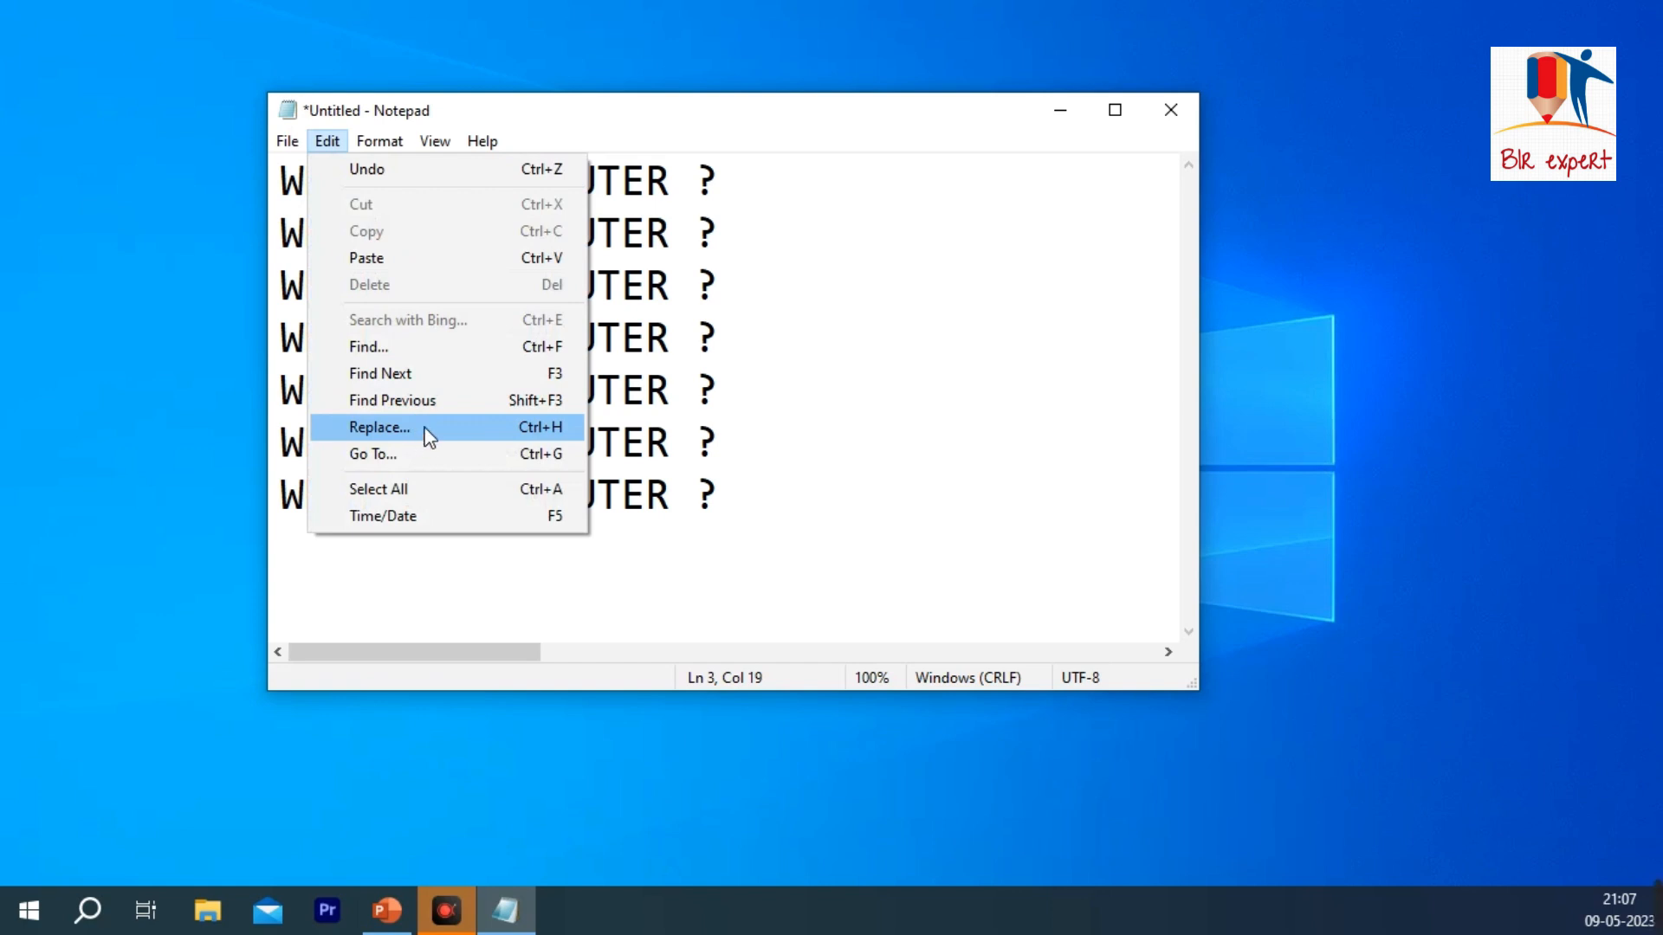
click(418, 348)
text(IS)
key(BackSpace)
key(BackSpace)
text(CO)
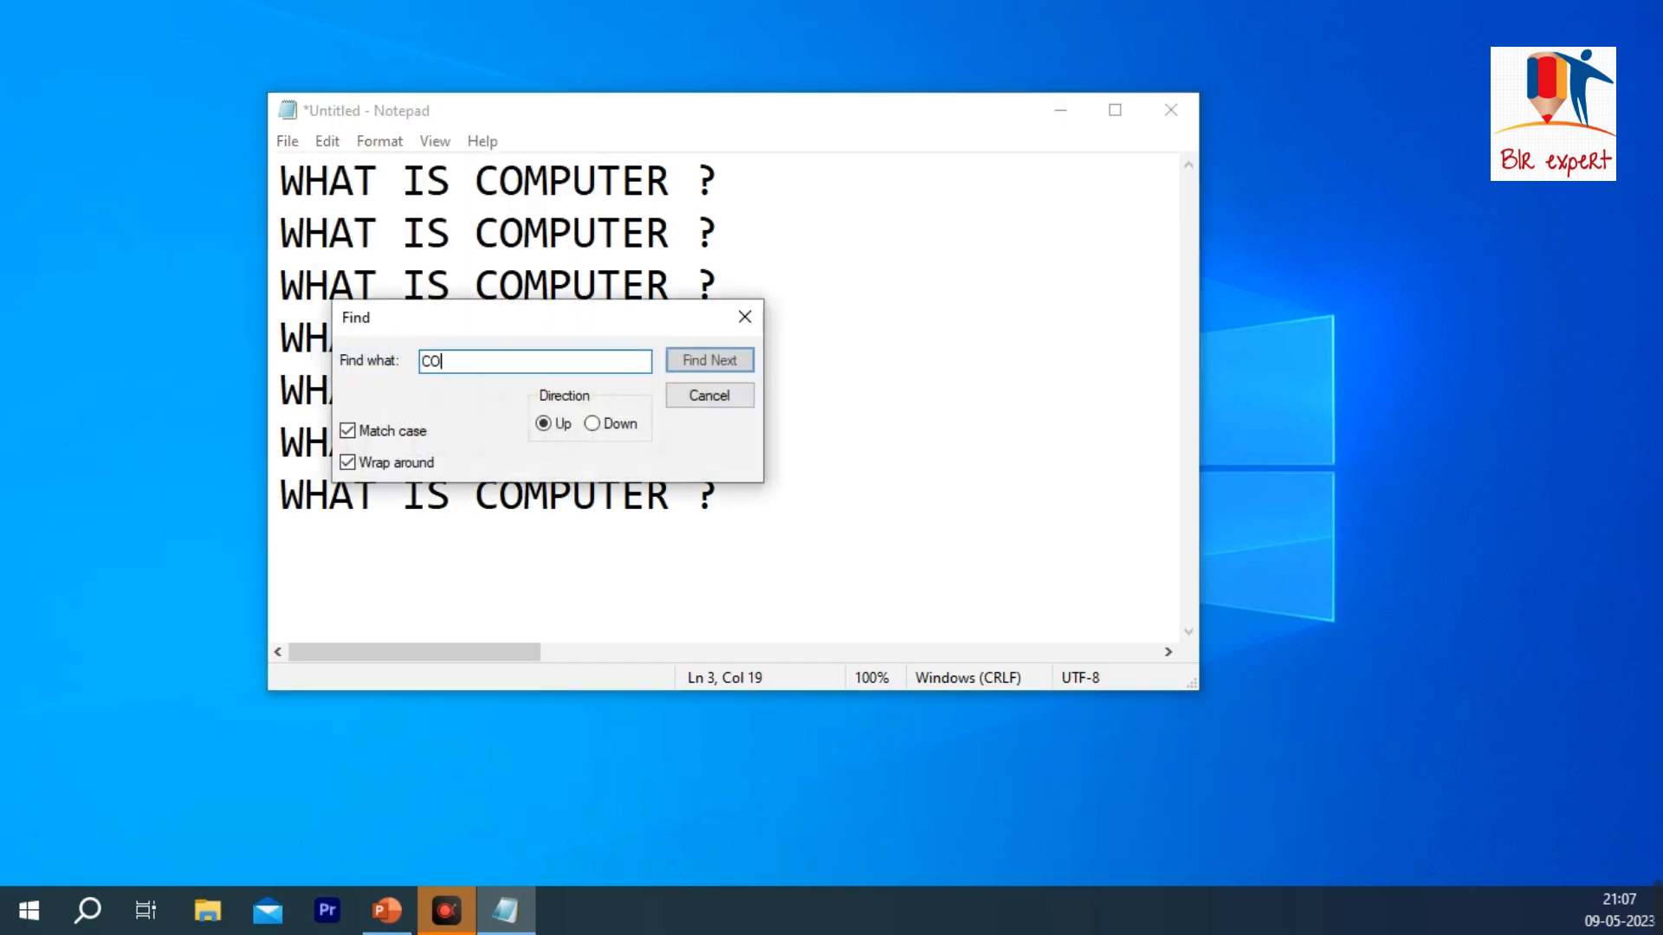
text(MPUTER)
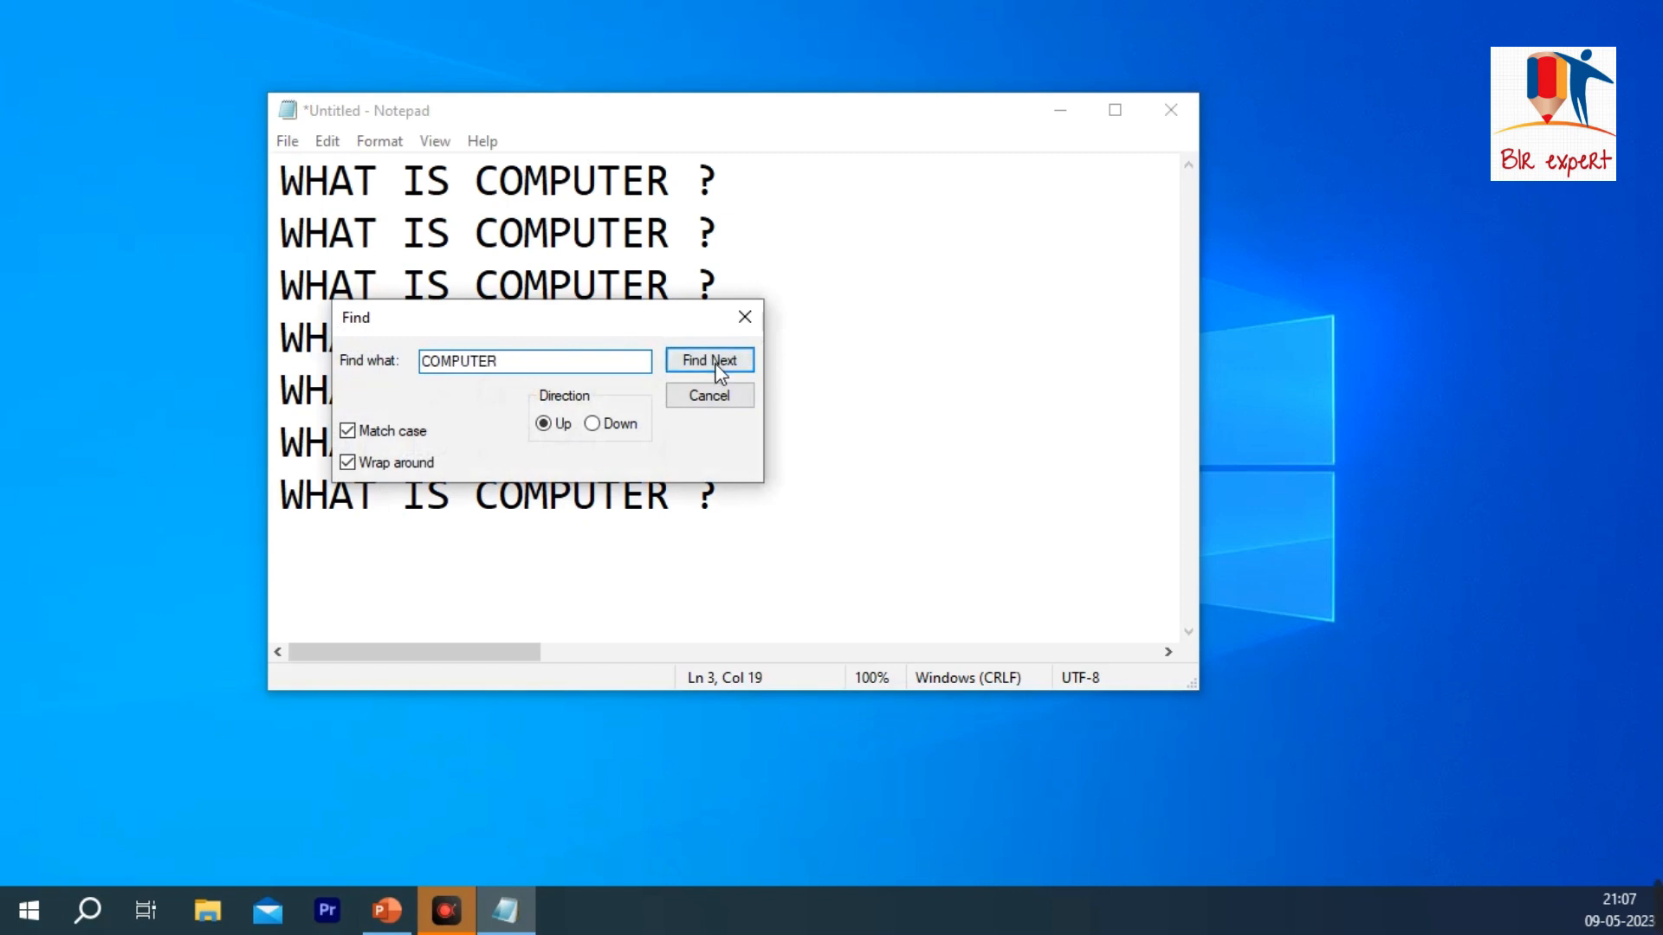
click(711, 362)
drag(563, 322, 988, 223)
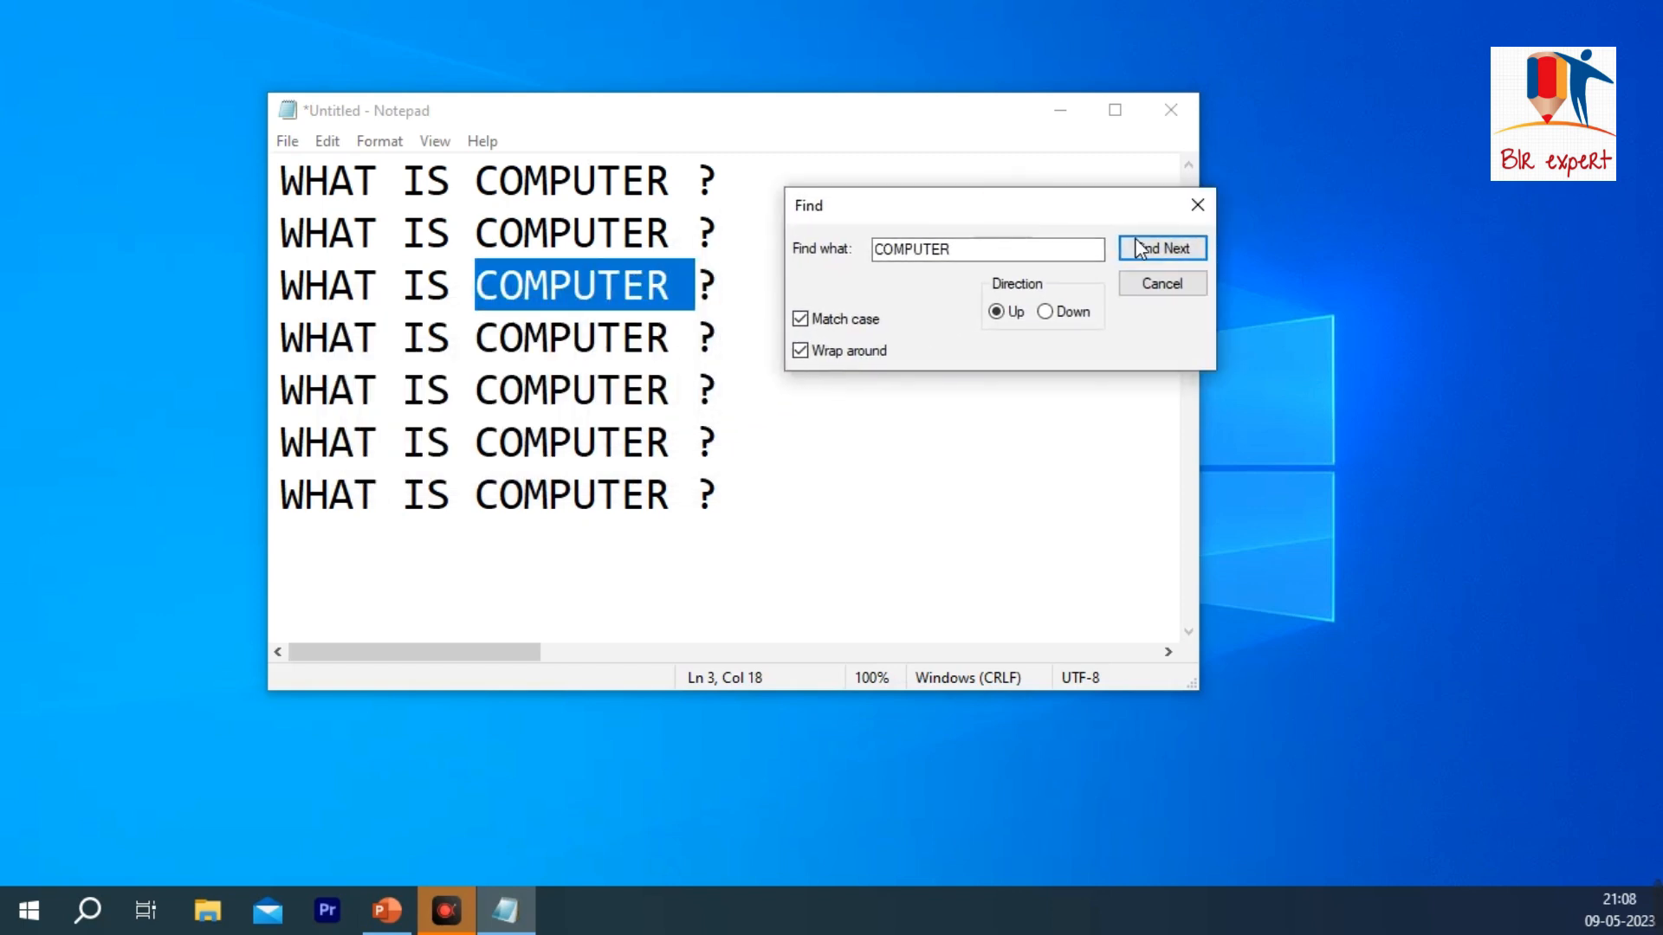
click(1147, 259)
click(1165, 294)
Step: Delete all the text in the document and maximize the window
key(ctrl+a)
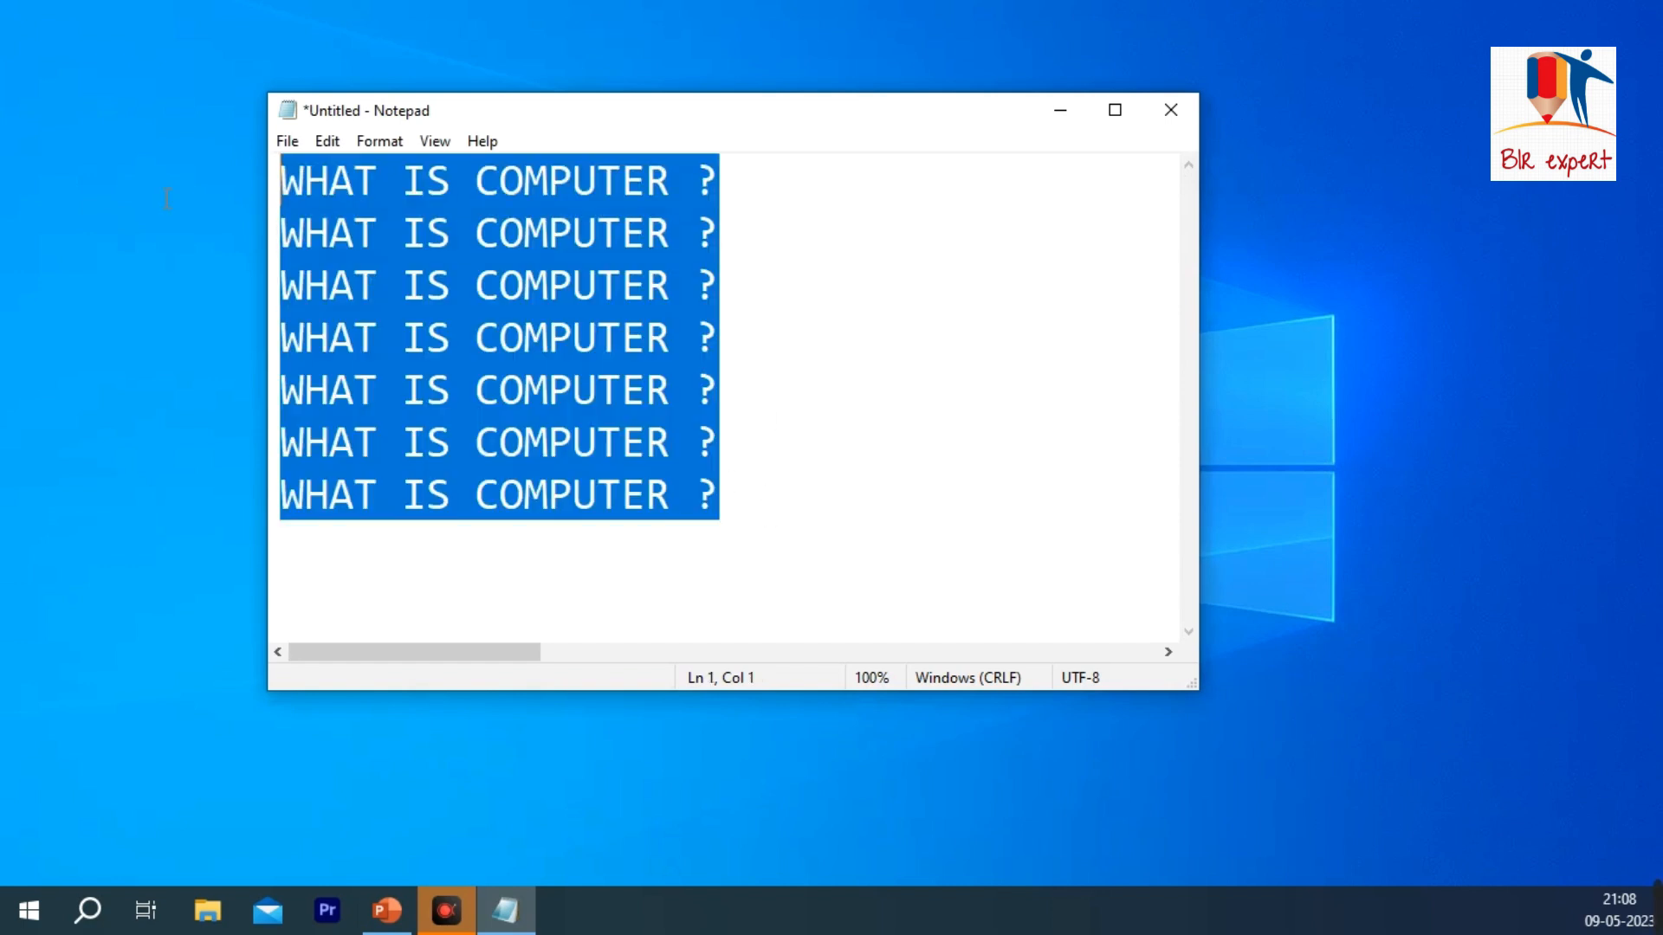
key(BackSpace)
click(1131, 106)
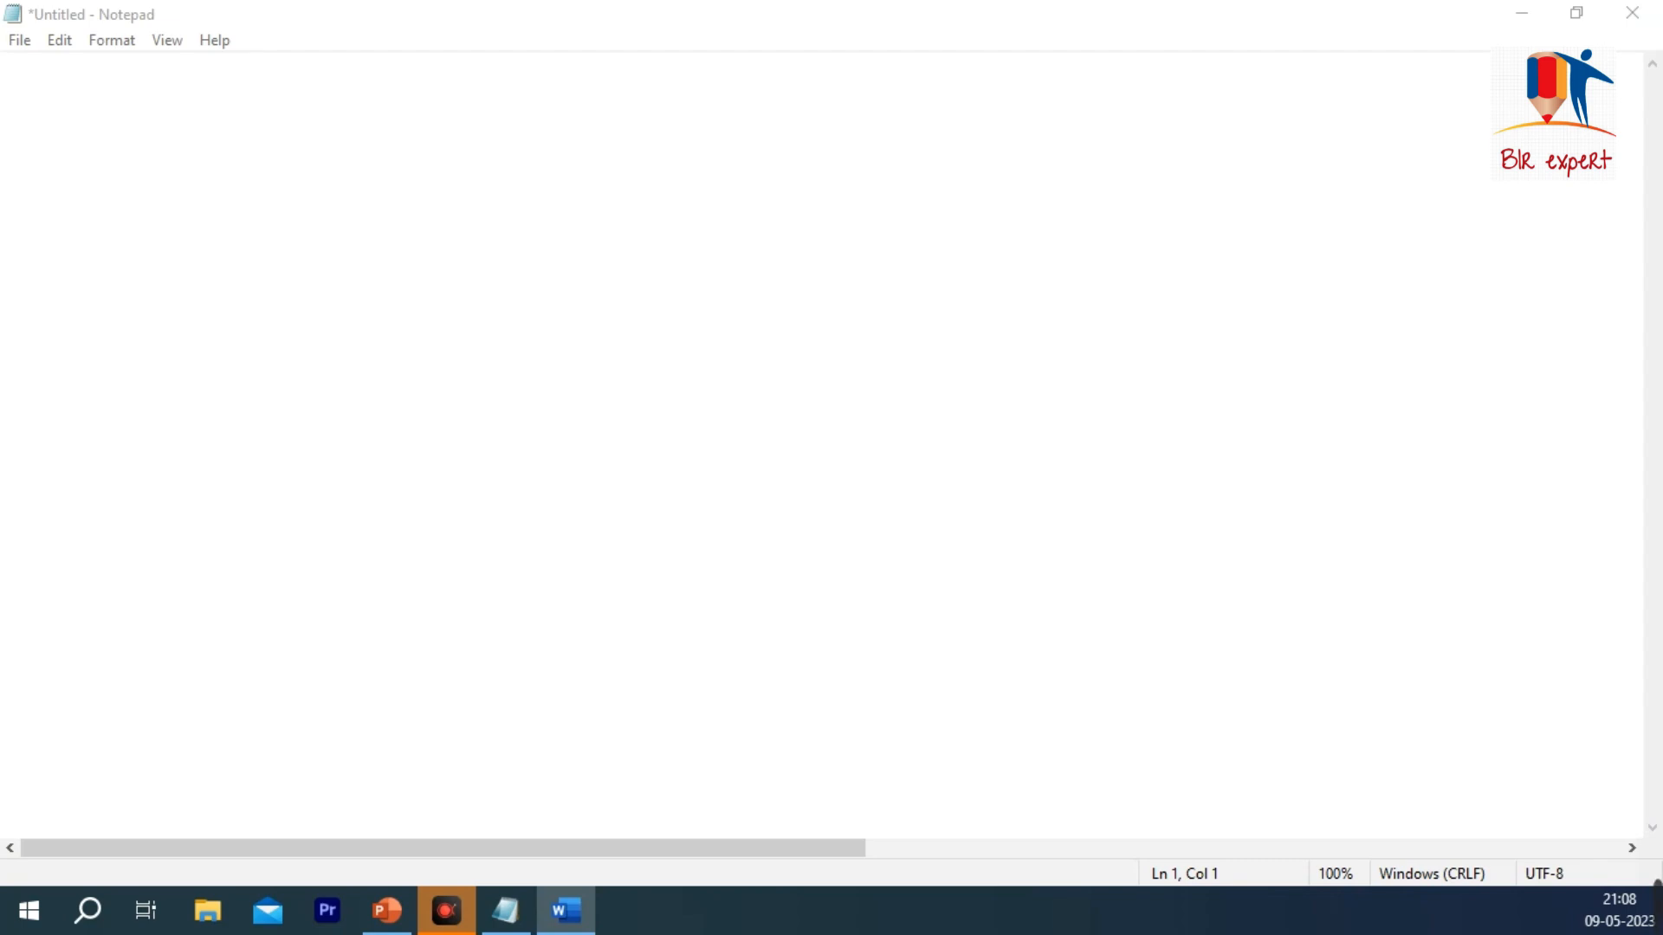
Step: Paste the sample paragraphs copied from Word below an empty first line
key(Return)
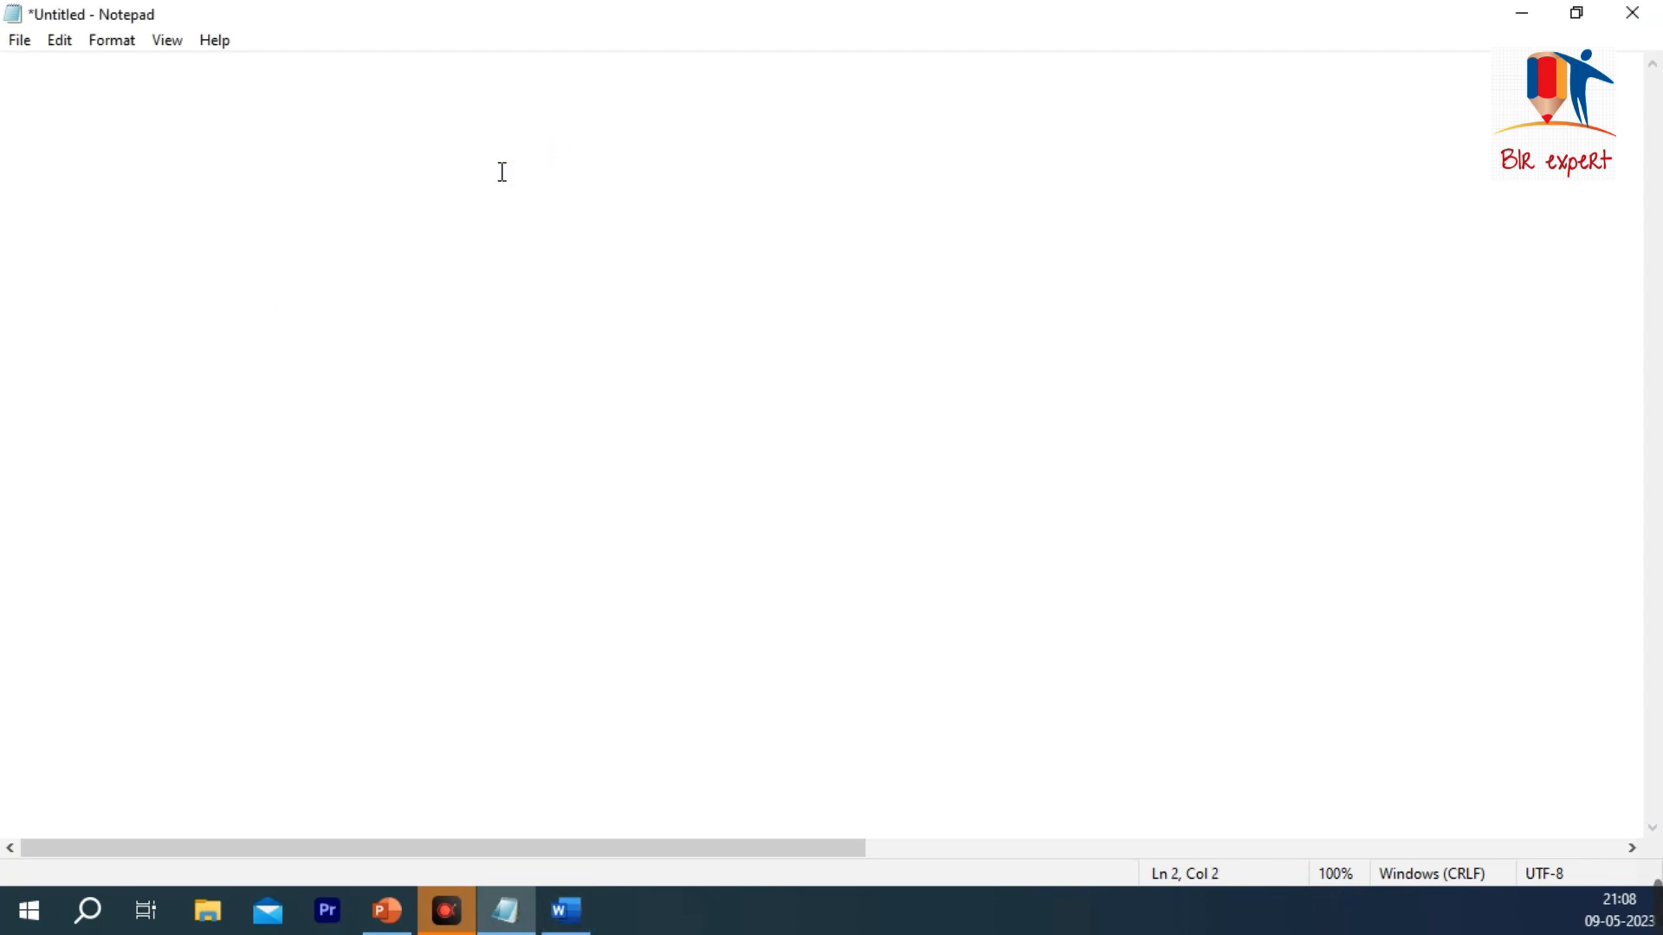
key(ctrl+v)
scroll(621, 257, down, 9)
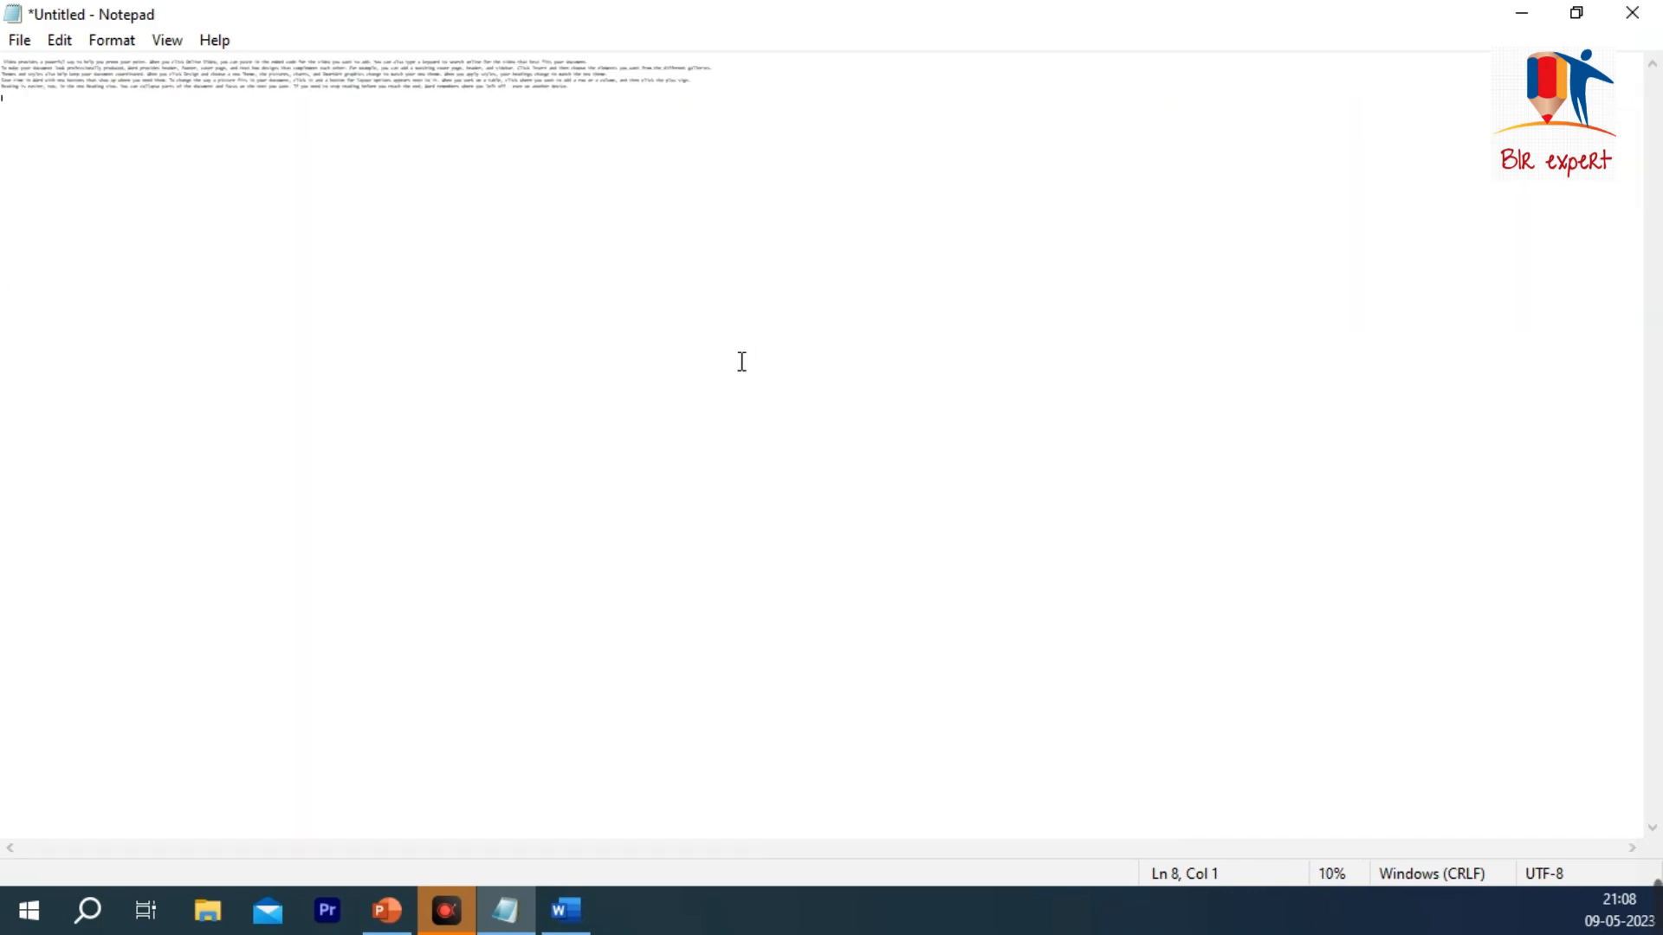
scroll(356, 90, up, 3)
Step: Insert line breaks after "prove your point.", "professionally produced," and "document coordinated." in the pasted paragraphs
click(598, 85)
key(Return)
click(511, 129)
key(Return)
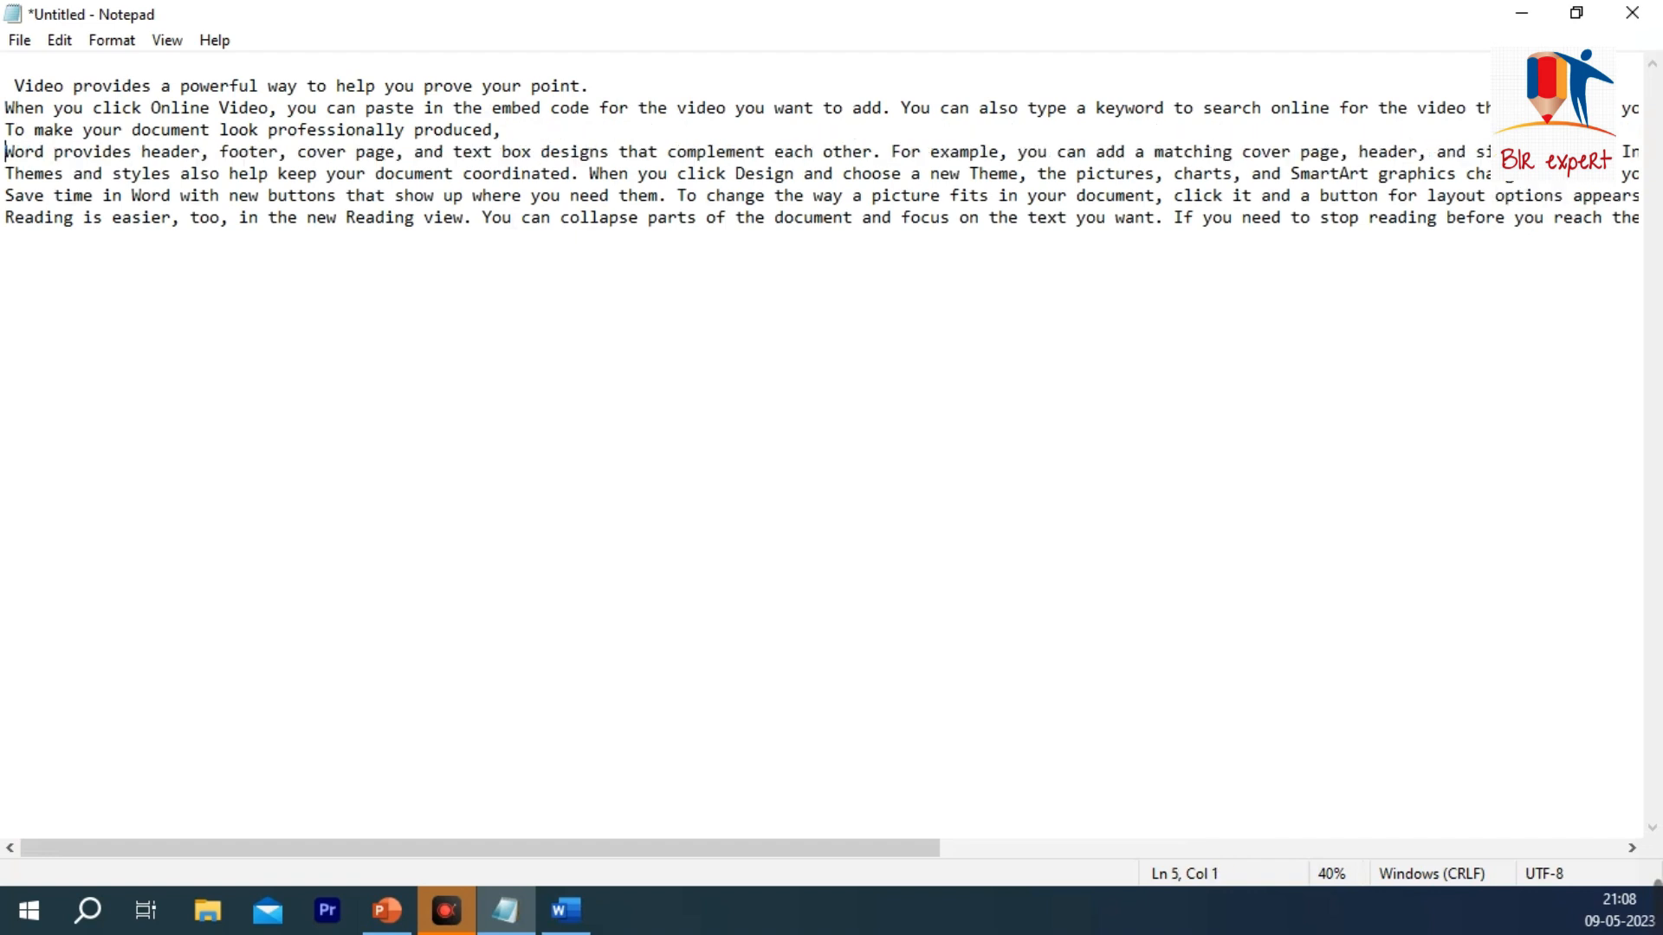
key(Return)
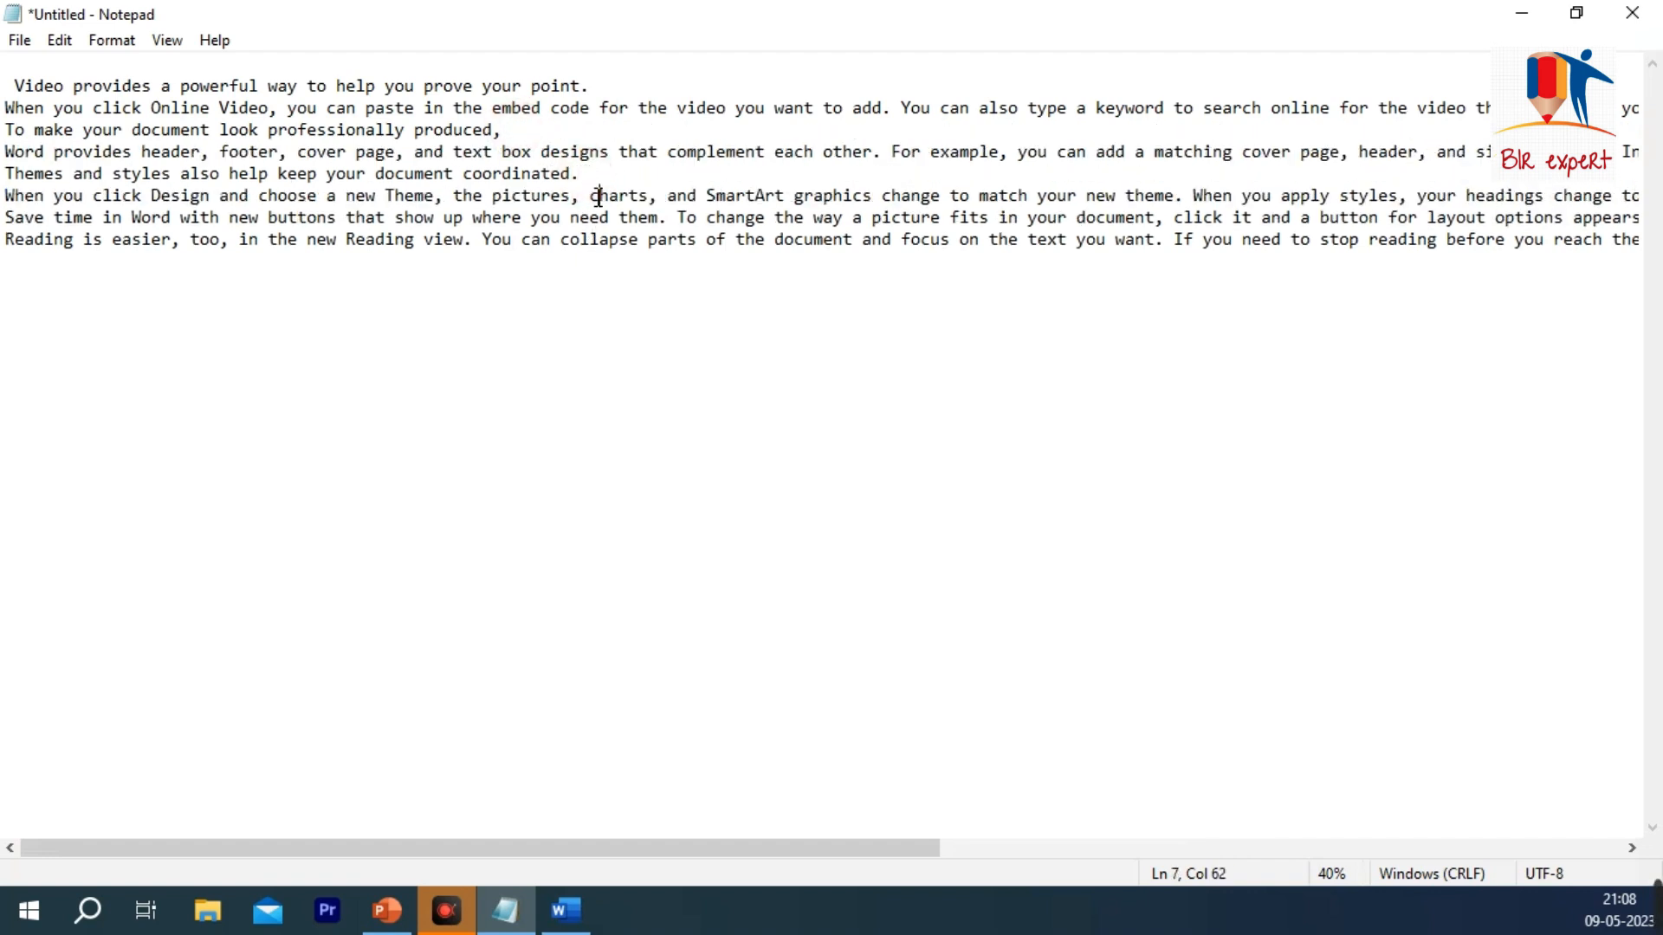
Step: Insert line breaks after "the pictures,", after "where you need them." and after "match your new theme. When"
key(Return)
click(667, 239)
key(Return)
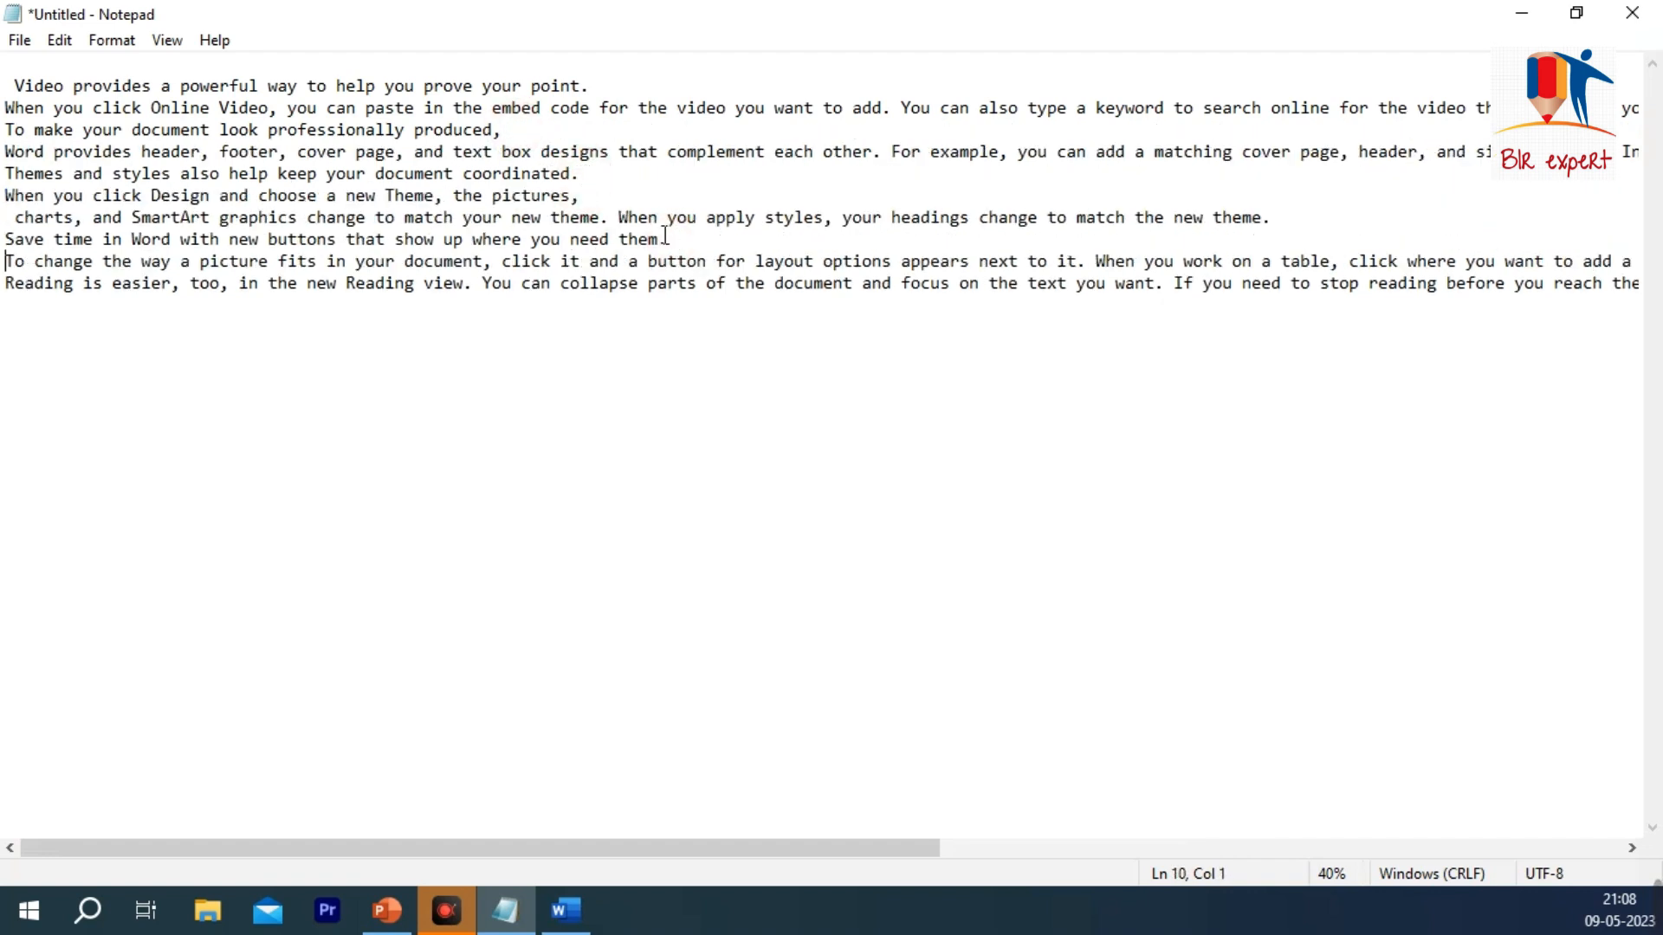
click(666, 217)
key(Return)
Step: Insert line breaks after "click it and a button", after "work on a table, click" and after "You can collapse parts"
click(707, 284)
key(Return)
click(698, 305)
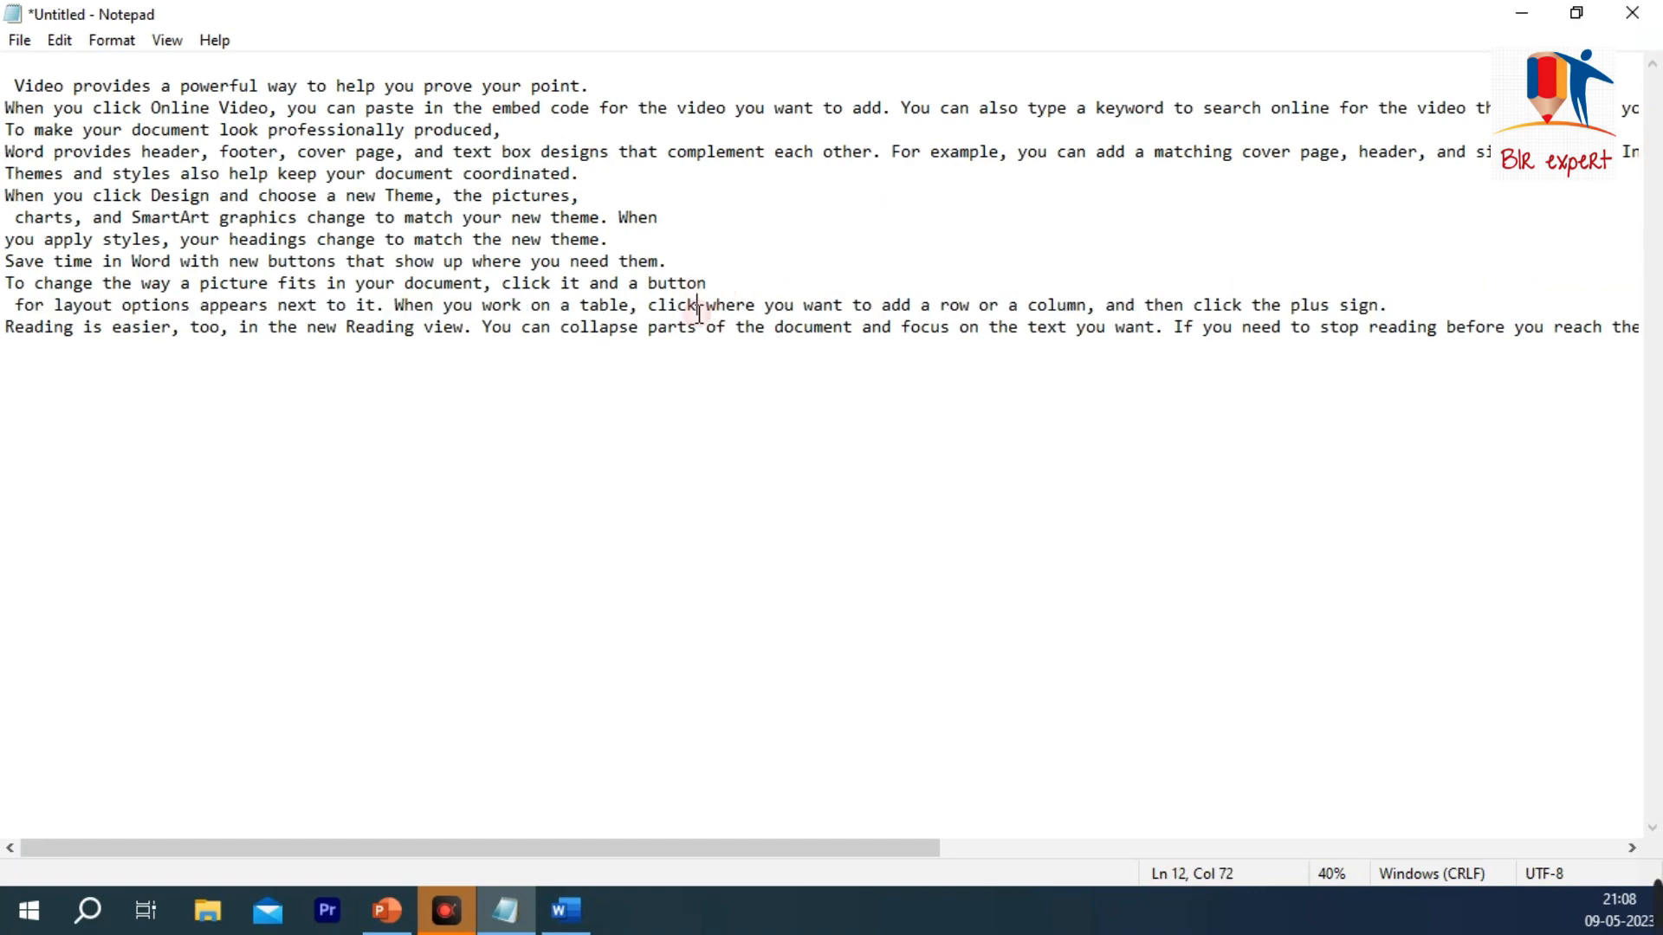
key(Return)
click(698, 348)
key(Return)
scroll(497, 270, up, 4)
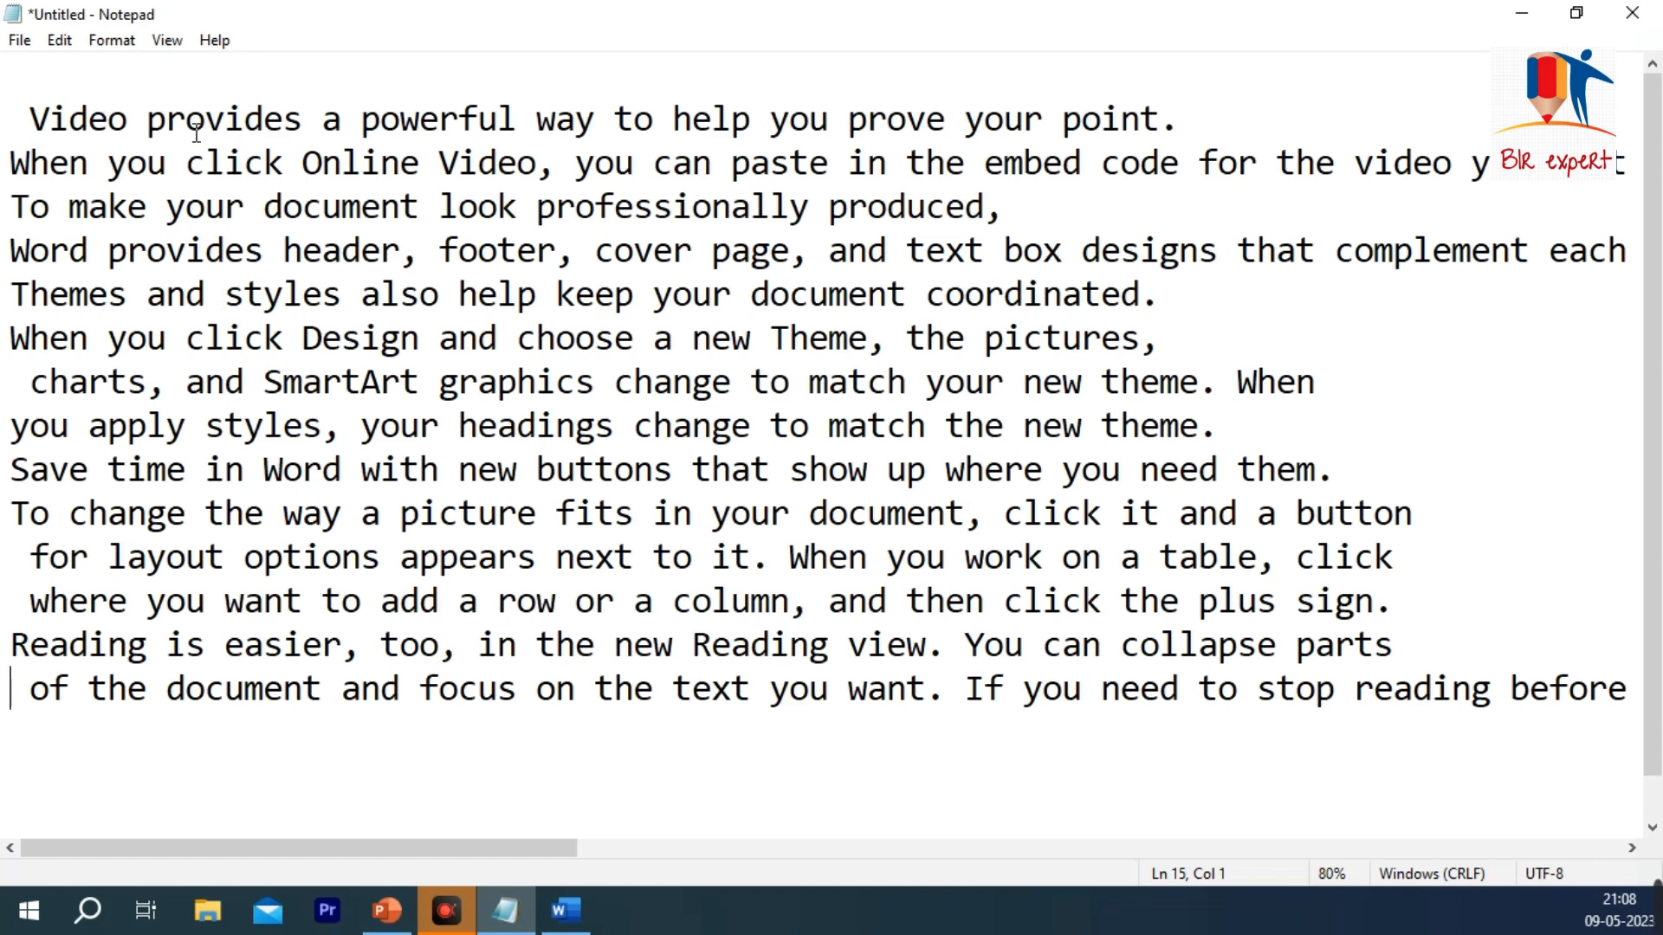
double_click(543, 336)
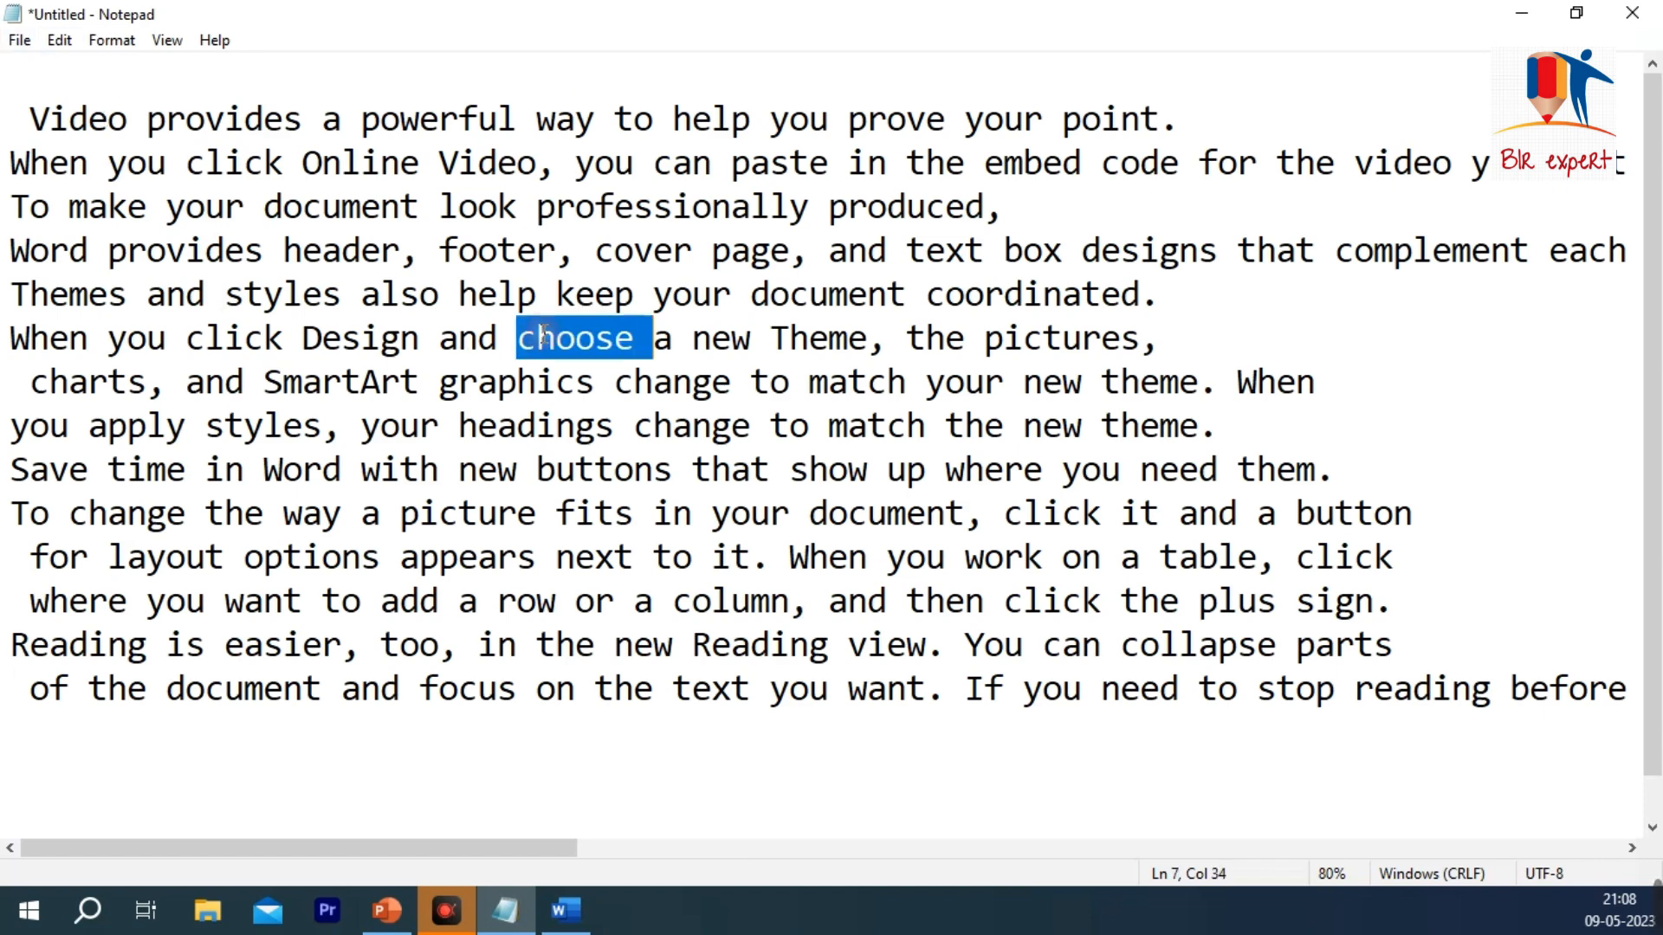
click(59, 40)
click(127, 246)
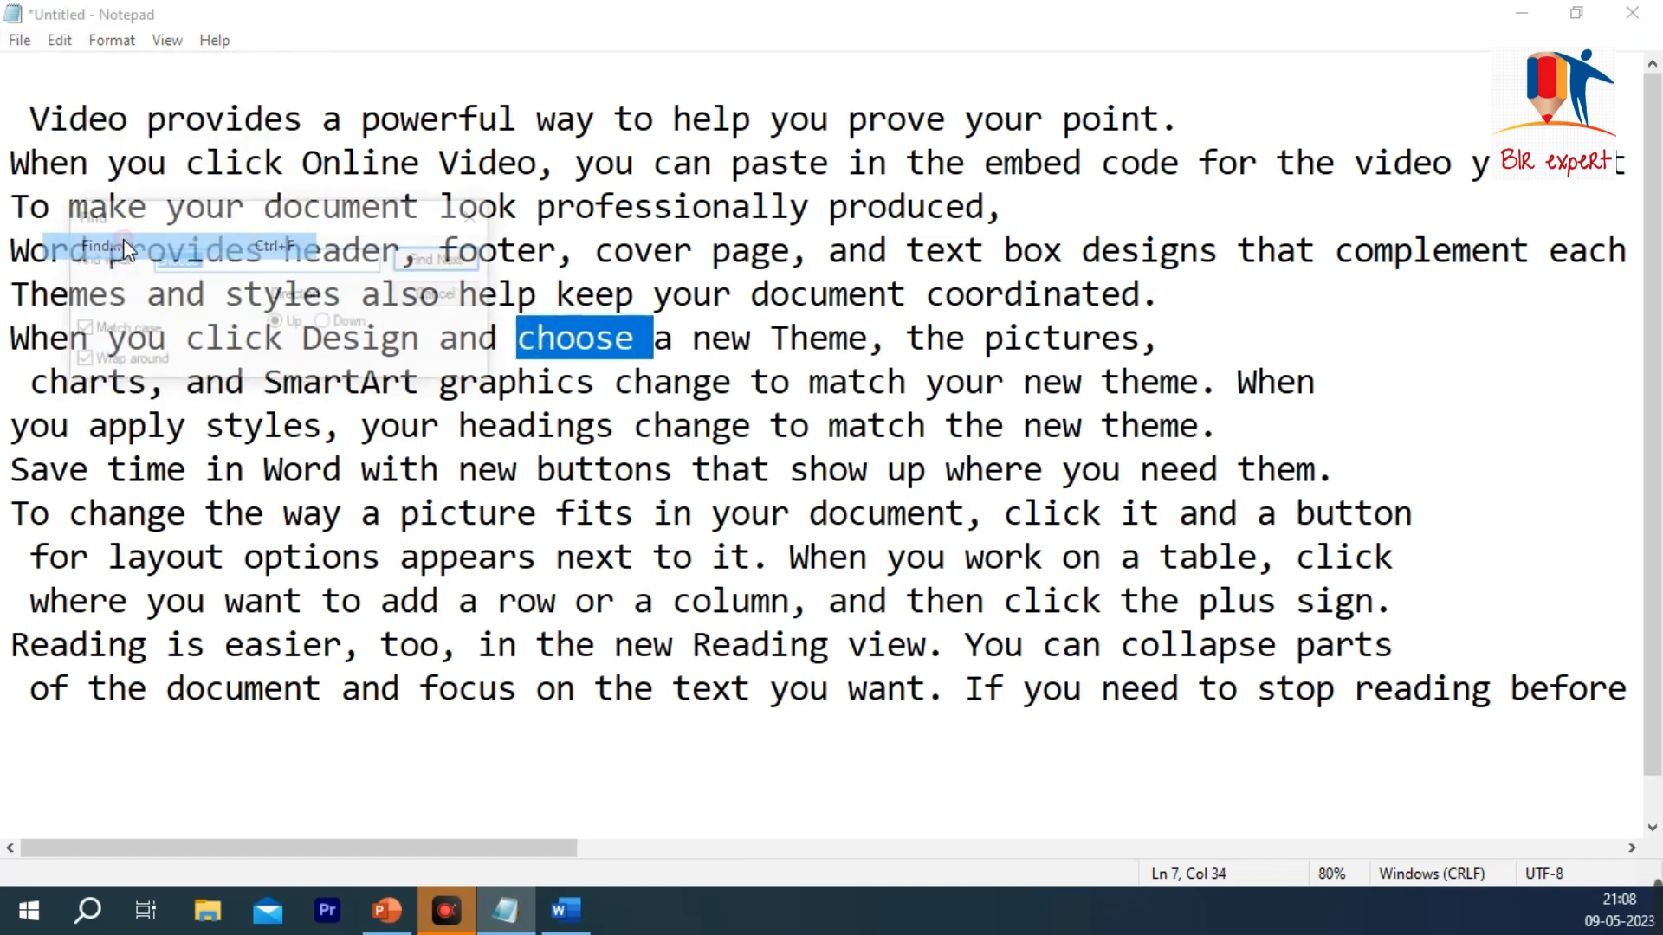
click(442, 294)
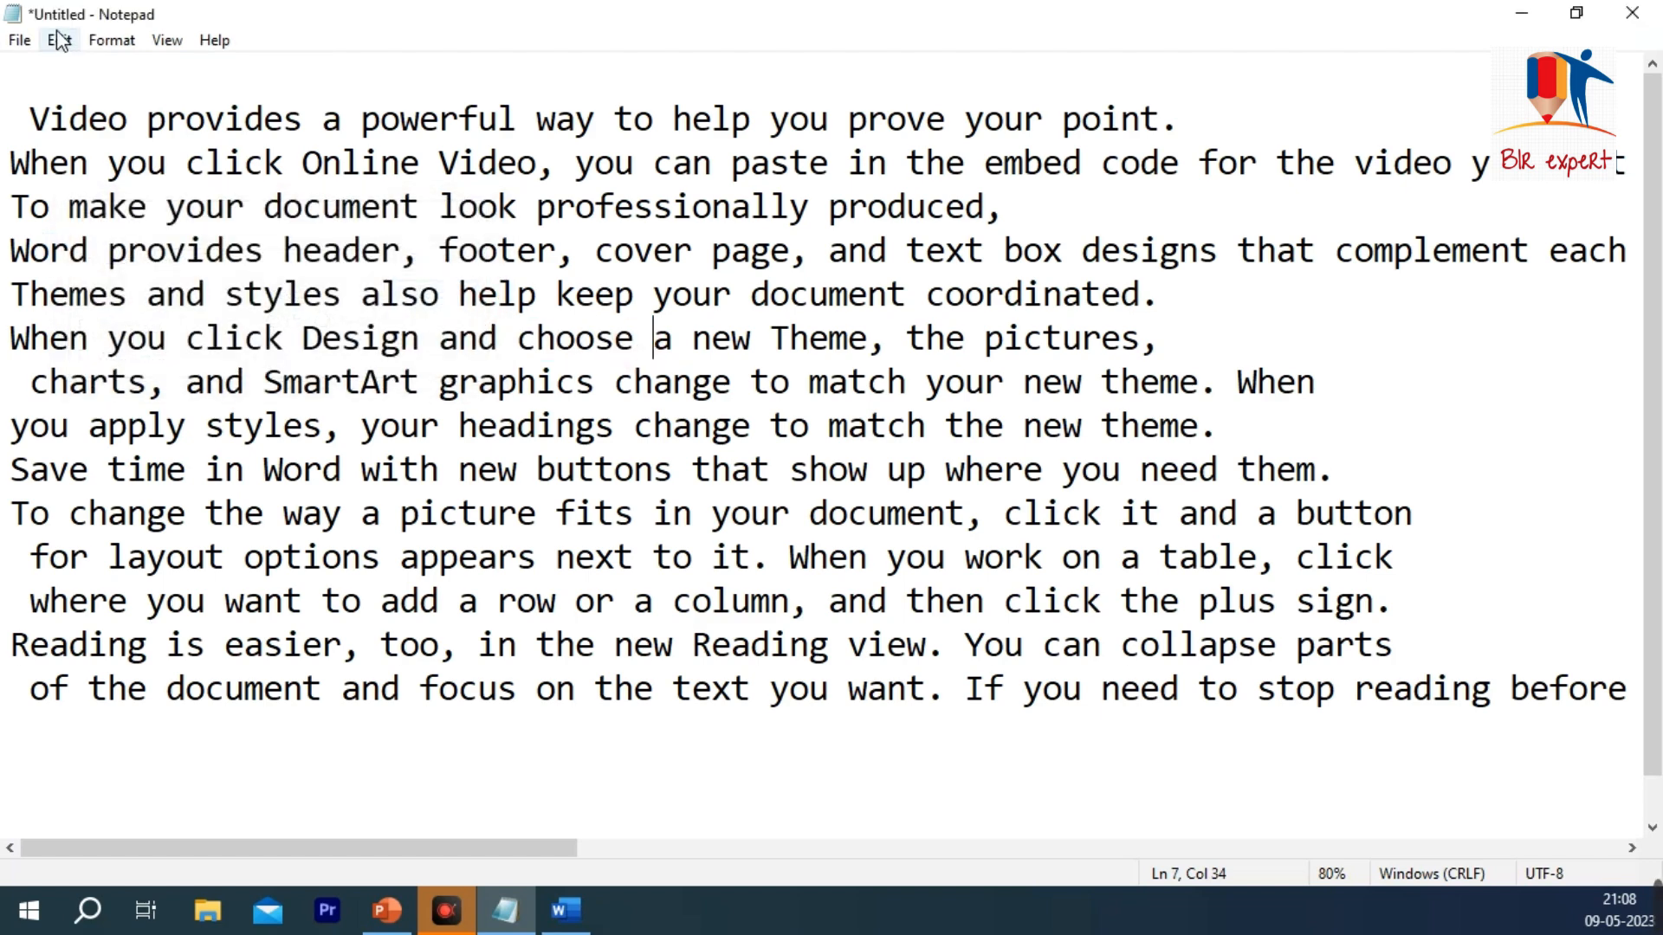
Step: Search the document upward for the word "choose"
click(59, 40)
click(135, 246)
text(CHO)
key(BackSpace)
key(BackSpace)
key(BackSpace)
text(cho)
key(Return)
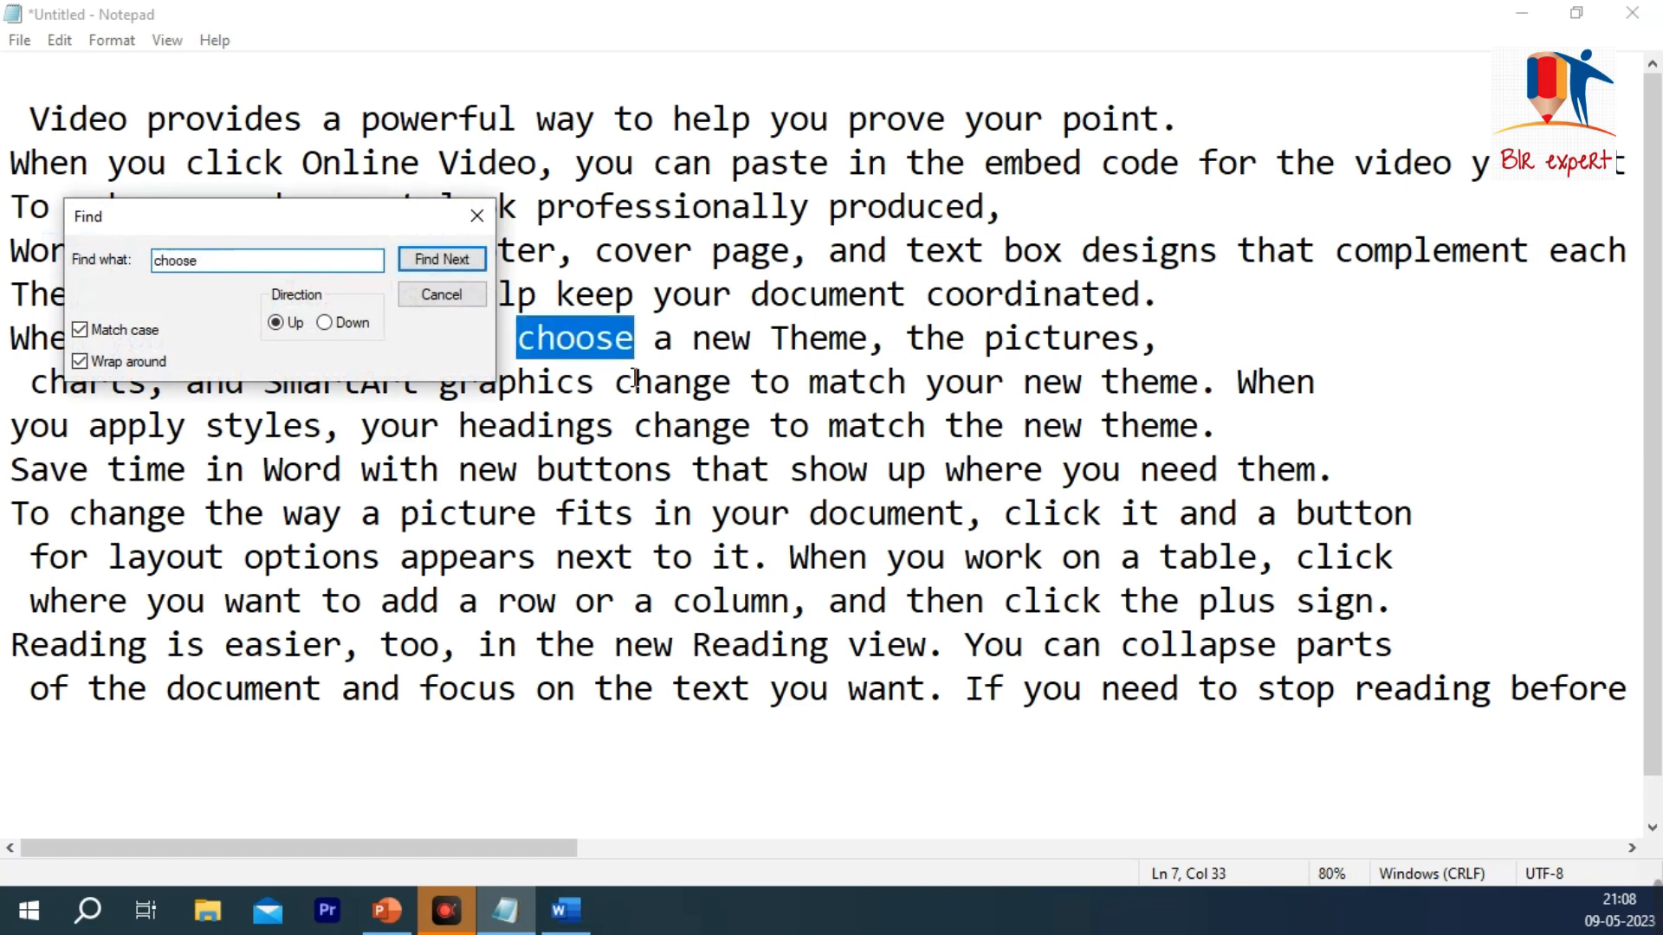
Step: Step through two more matches of "choose" and close the search
click(446, 259)
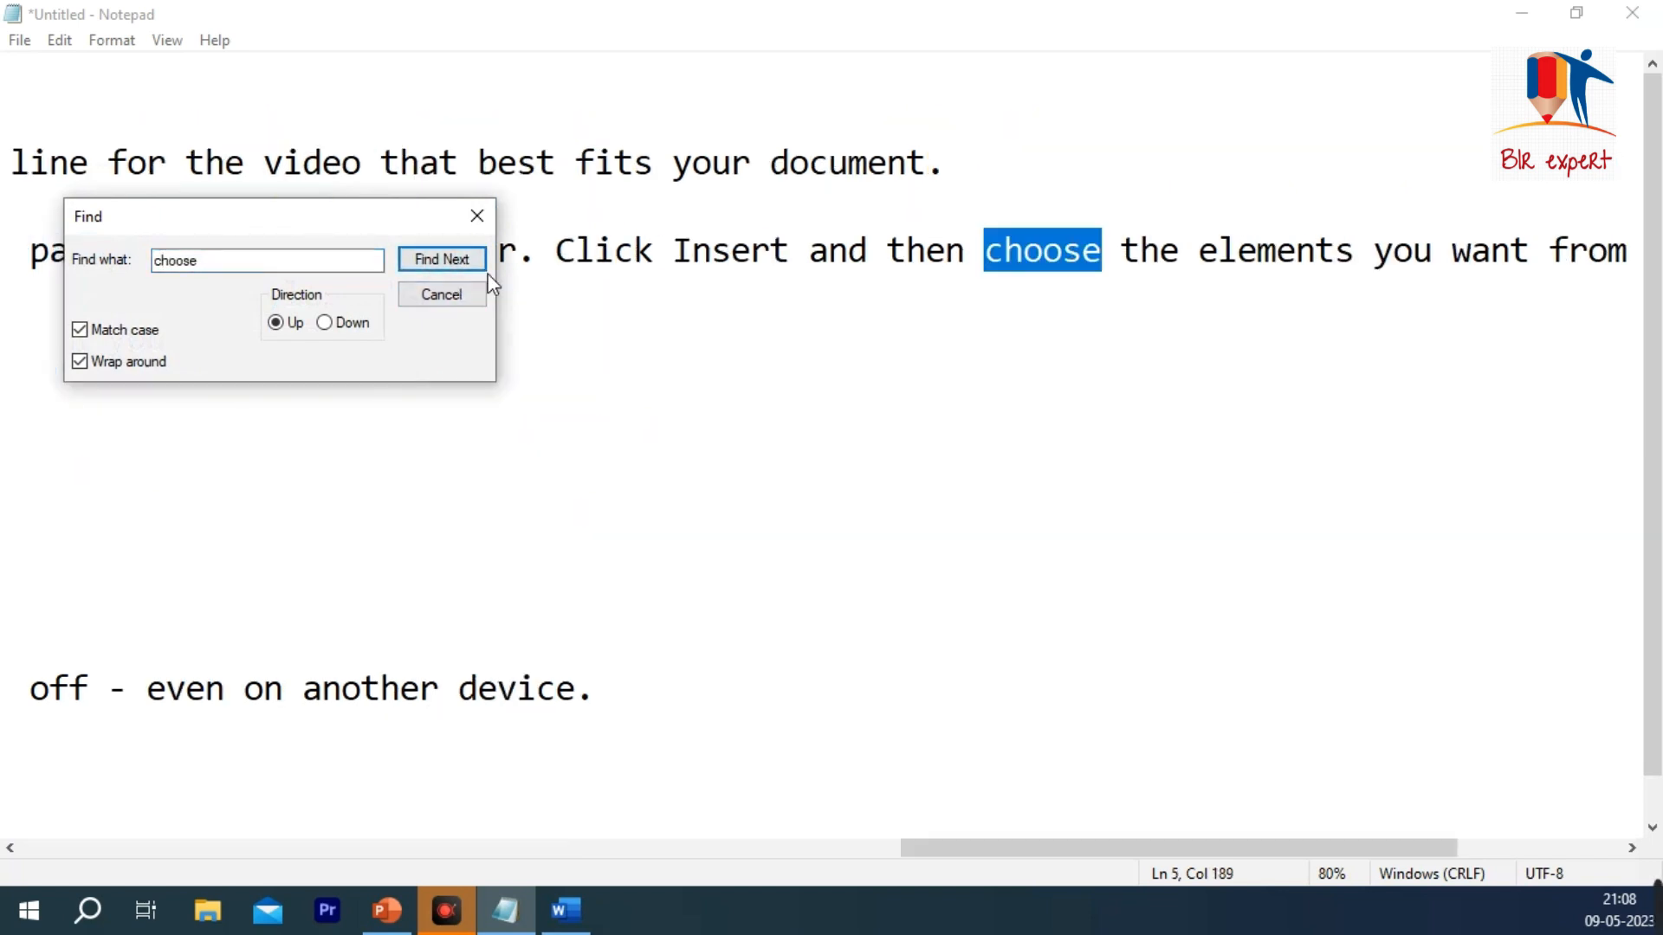
click(459, 267)
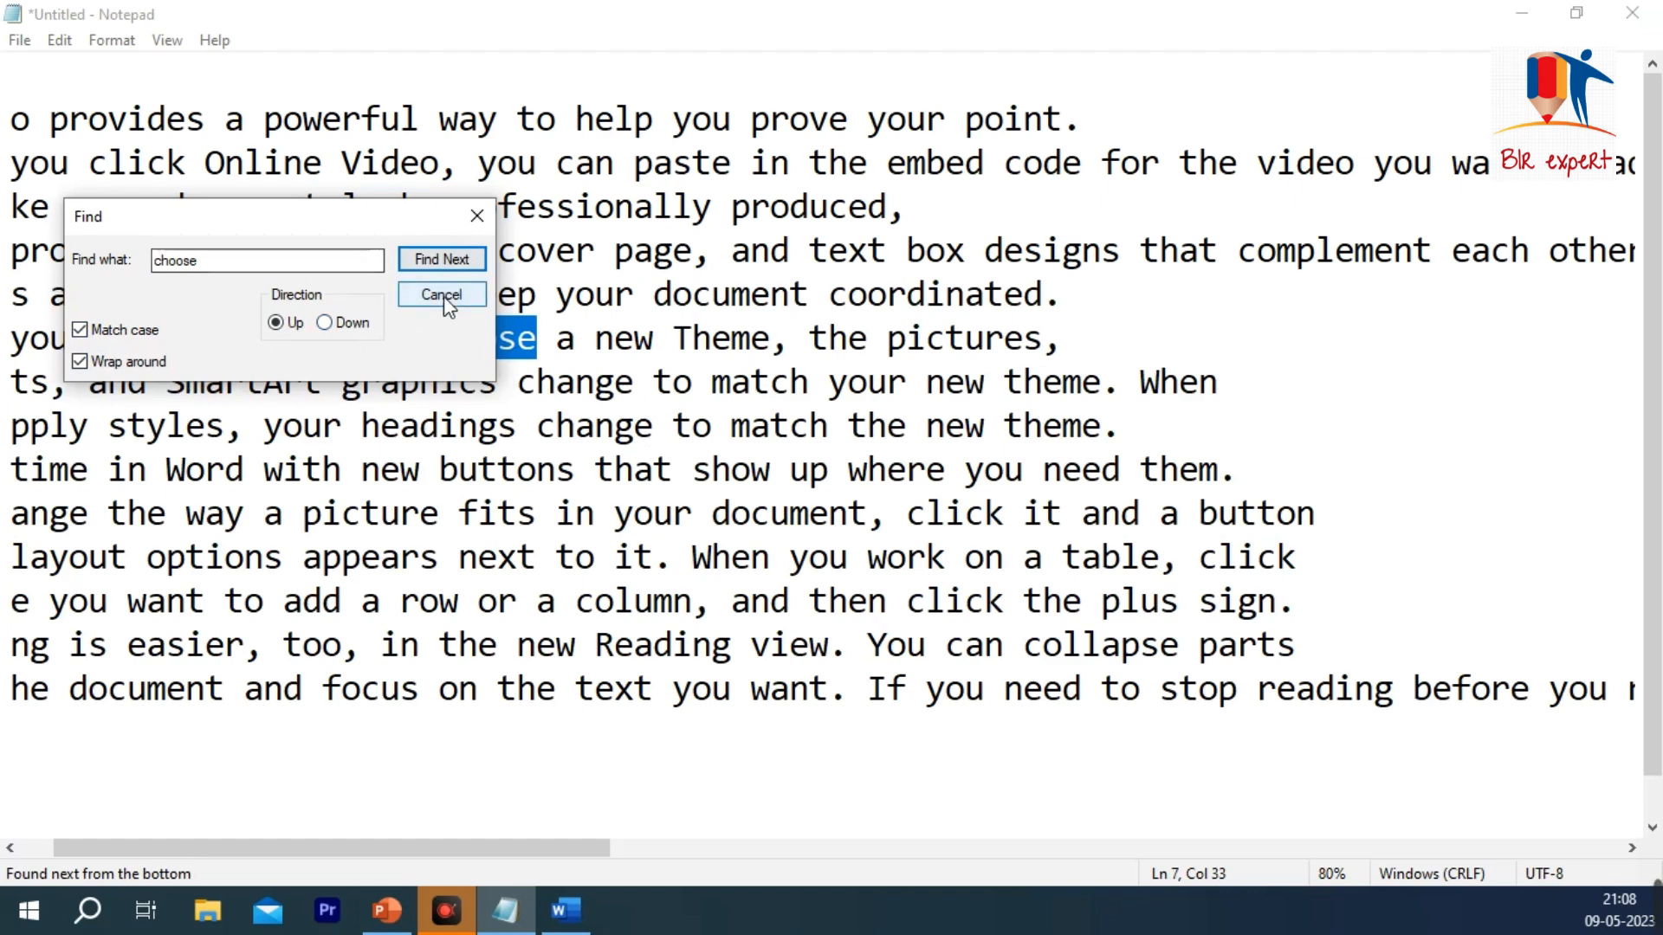
click(477, 216)
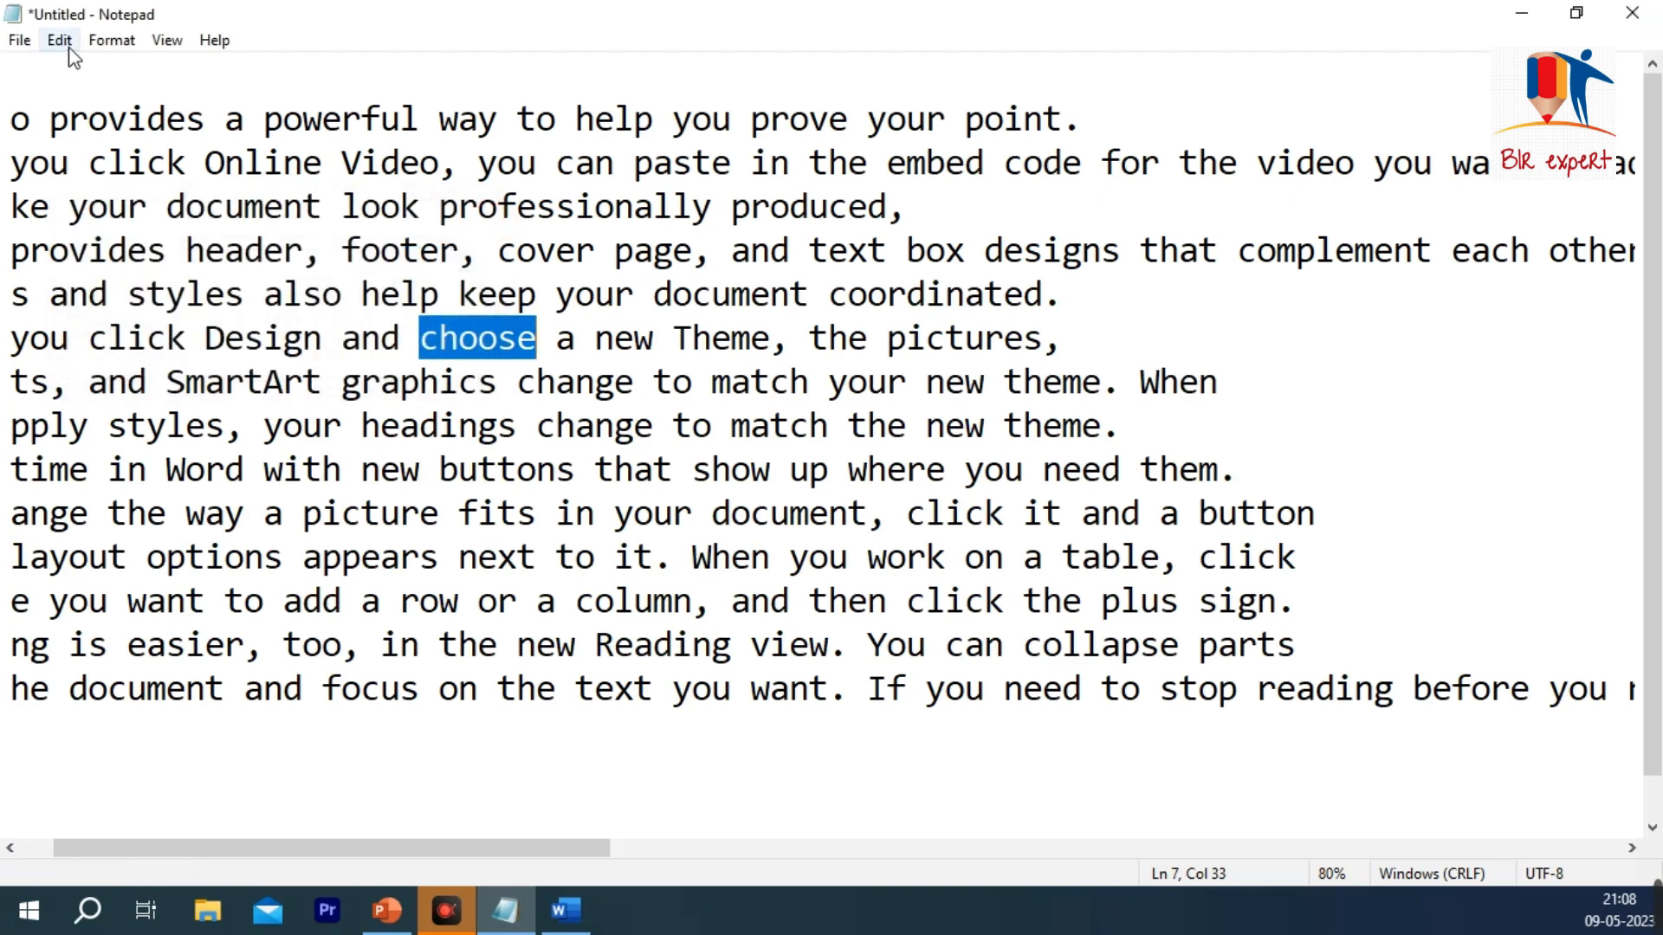
Step: Go to the next match of "choose" with Find Next, and return with Find Previous
click(60, 41)
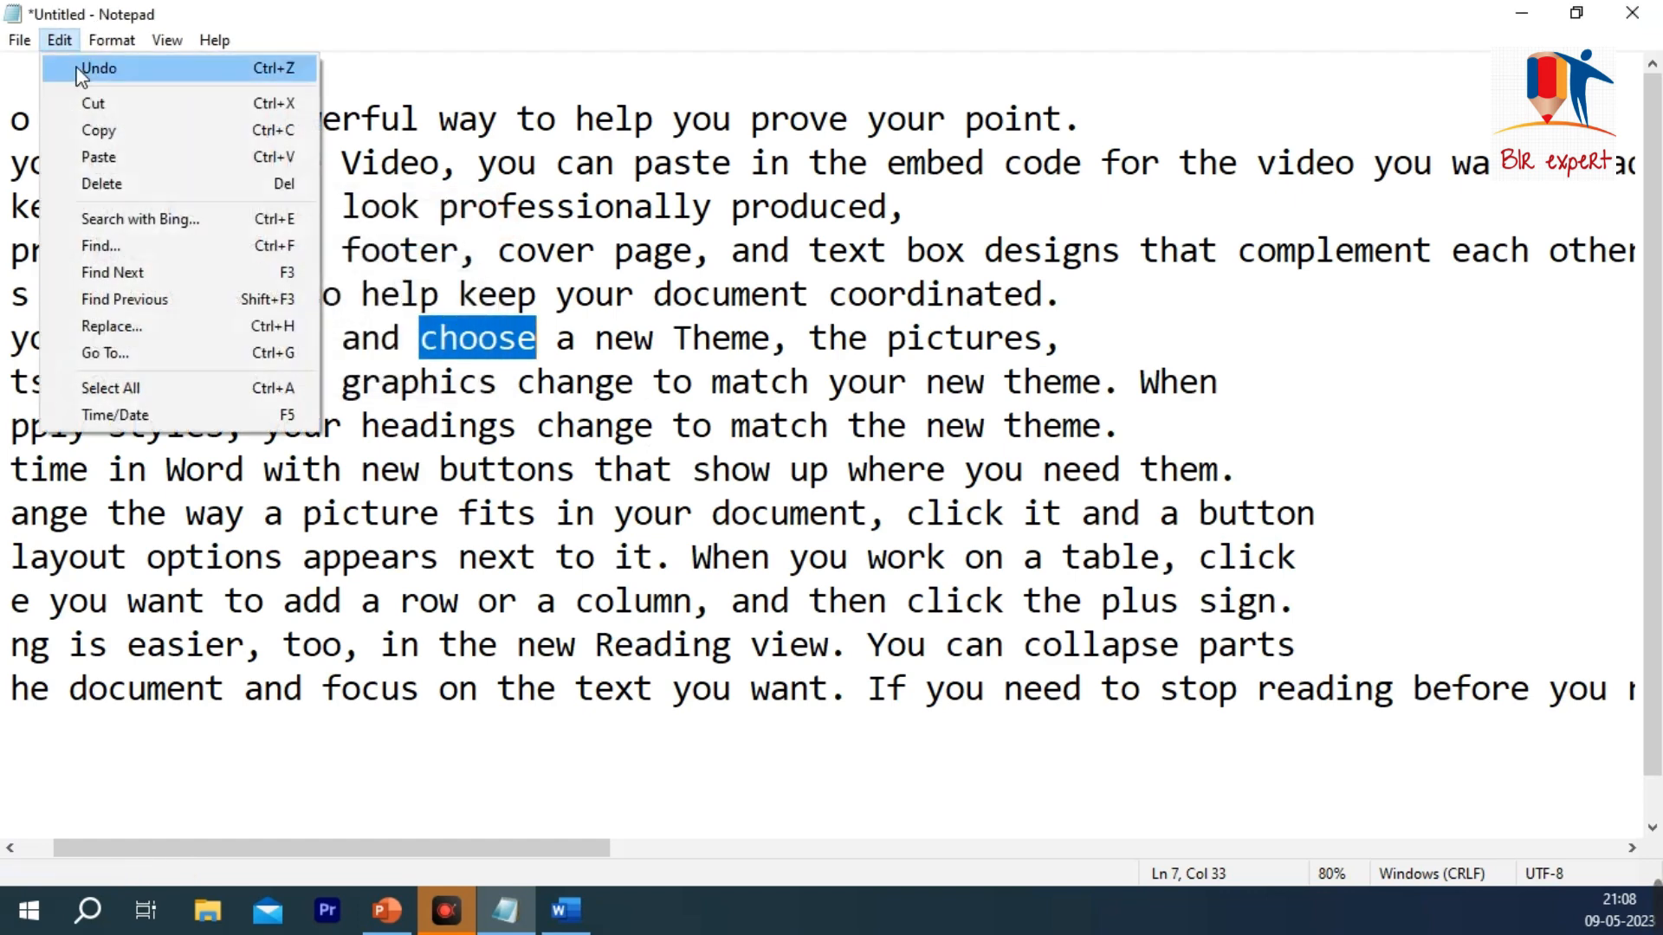
click(164, 284)
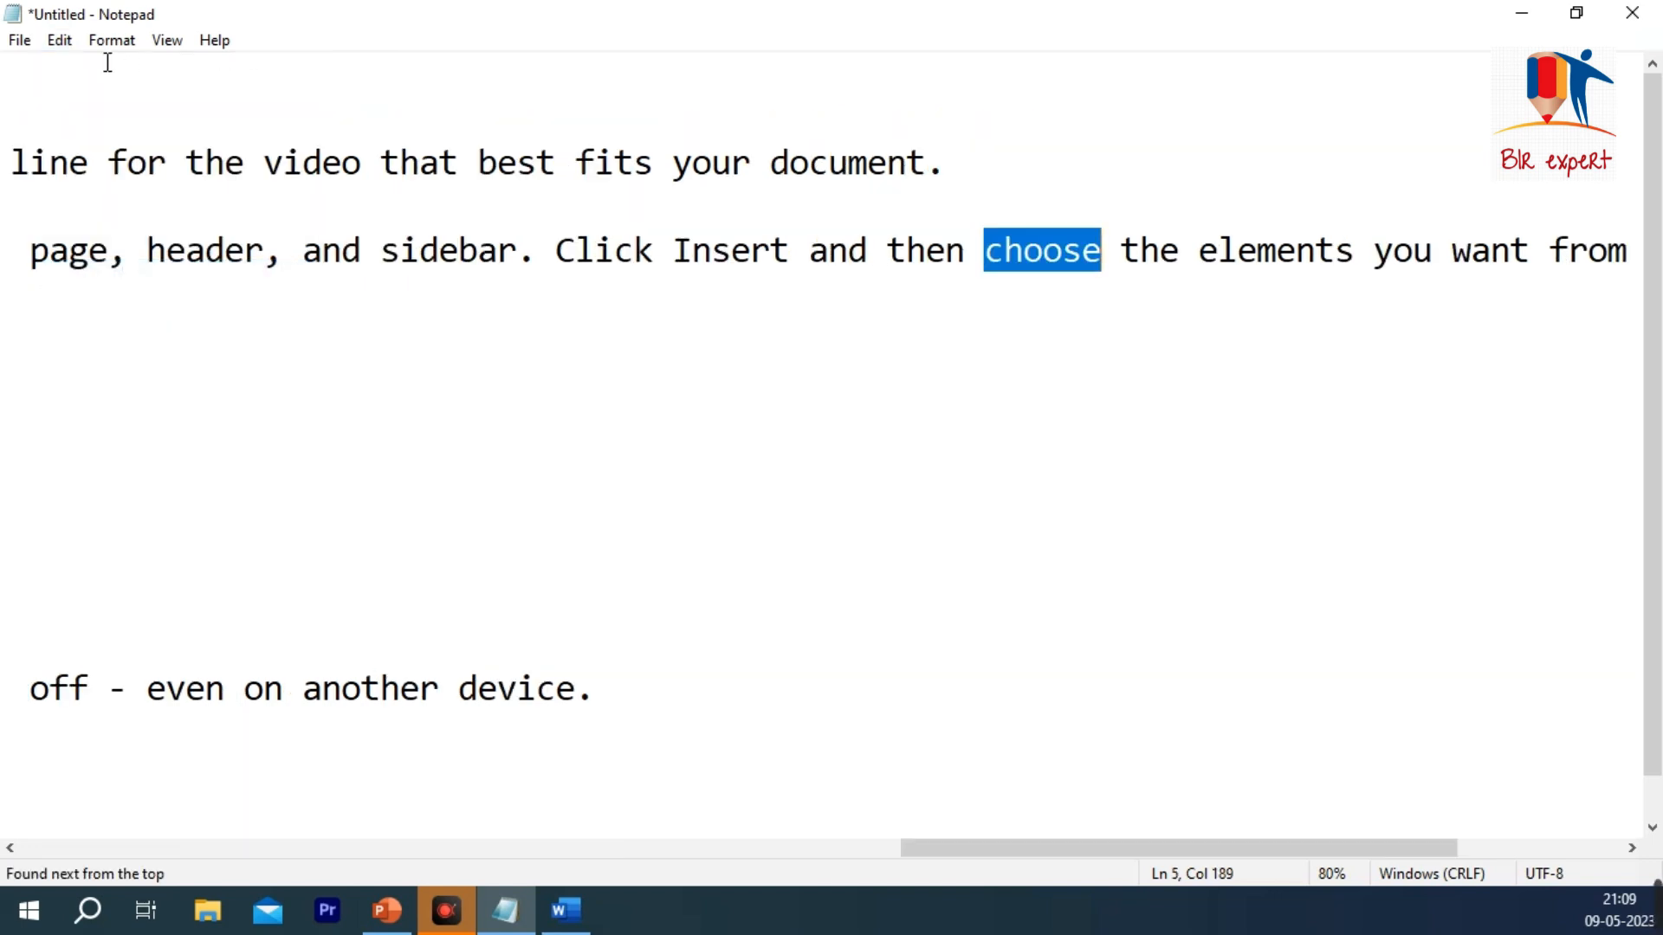
click(60, 40)
click(178, 309)
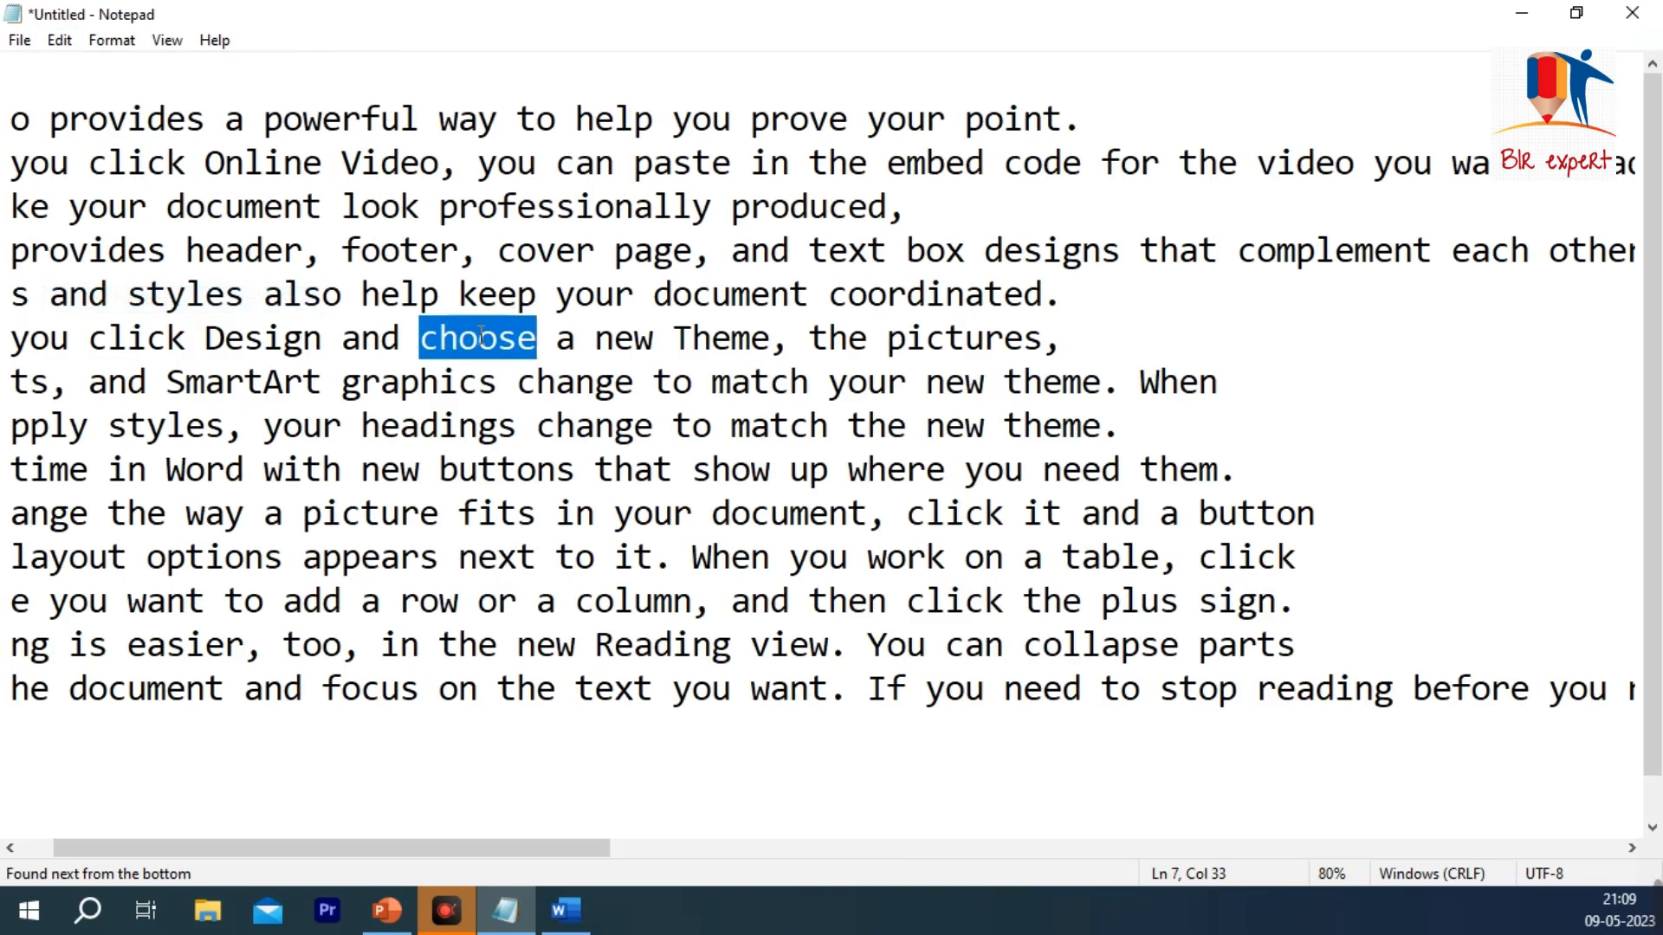
click(67, 35)
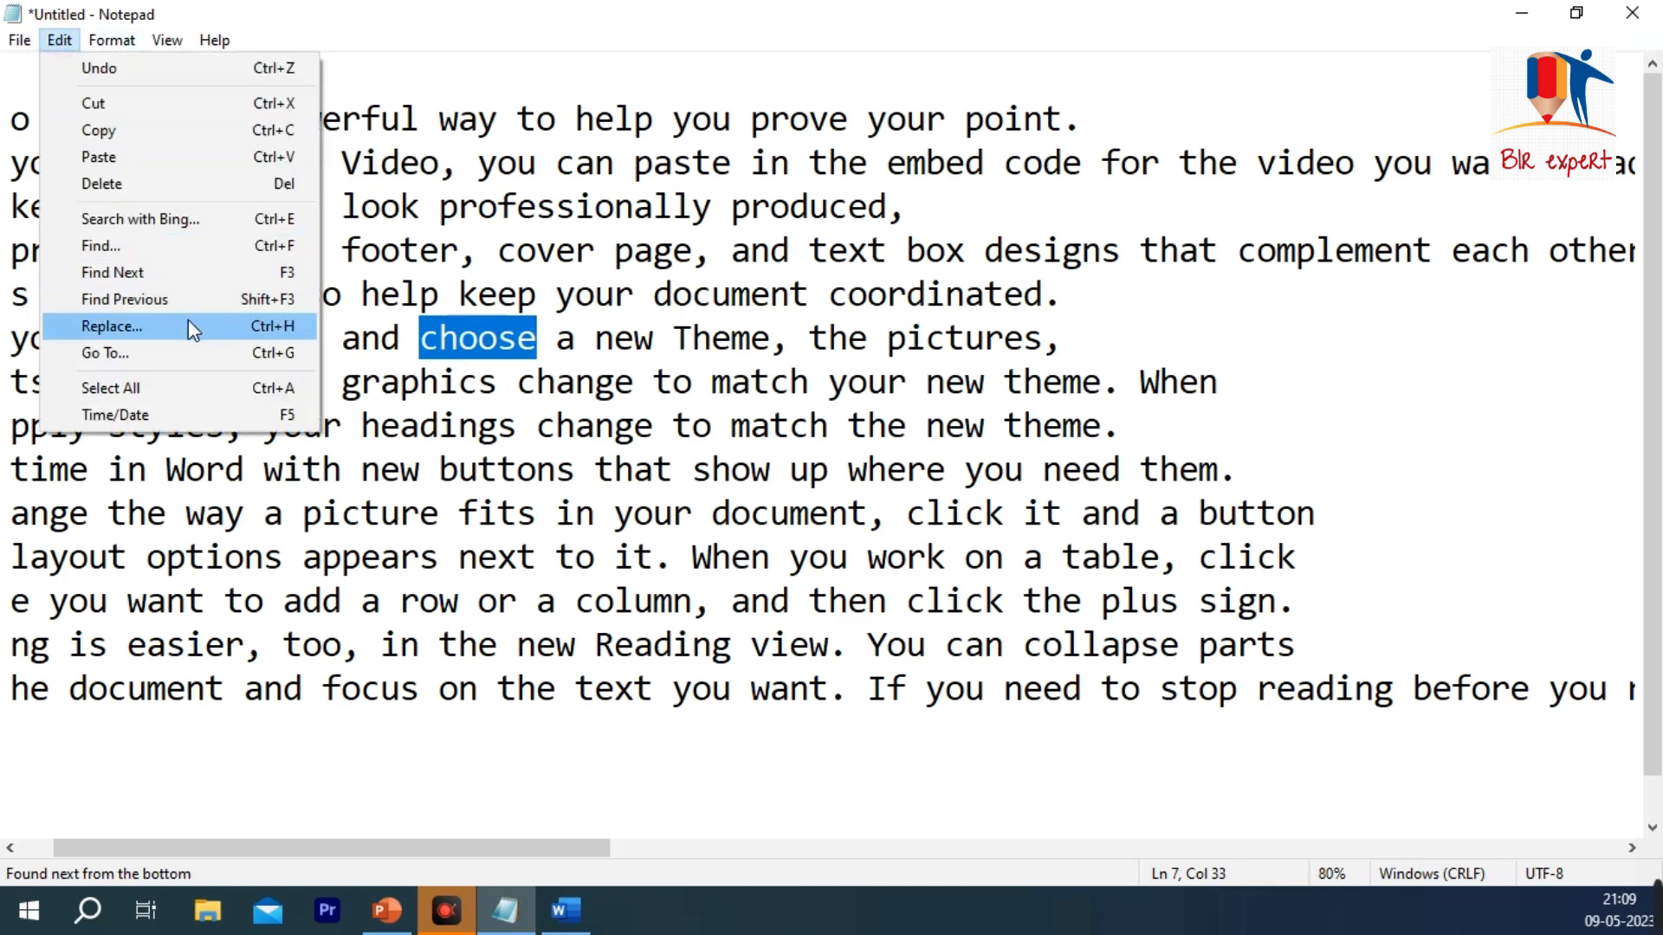
click(730, 338)
Step: Start the Replace command and try to find "VIDEO" in the document
scroll(309, 338, down, 1)
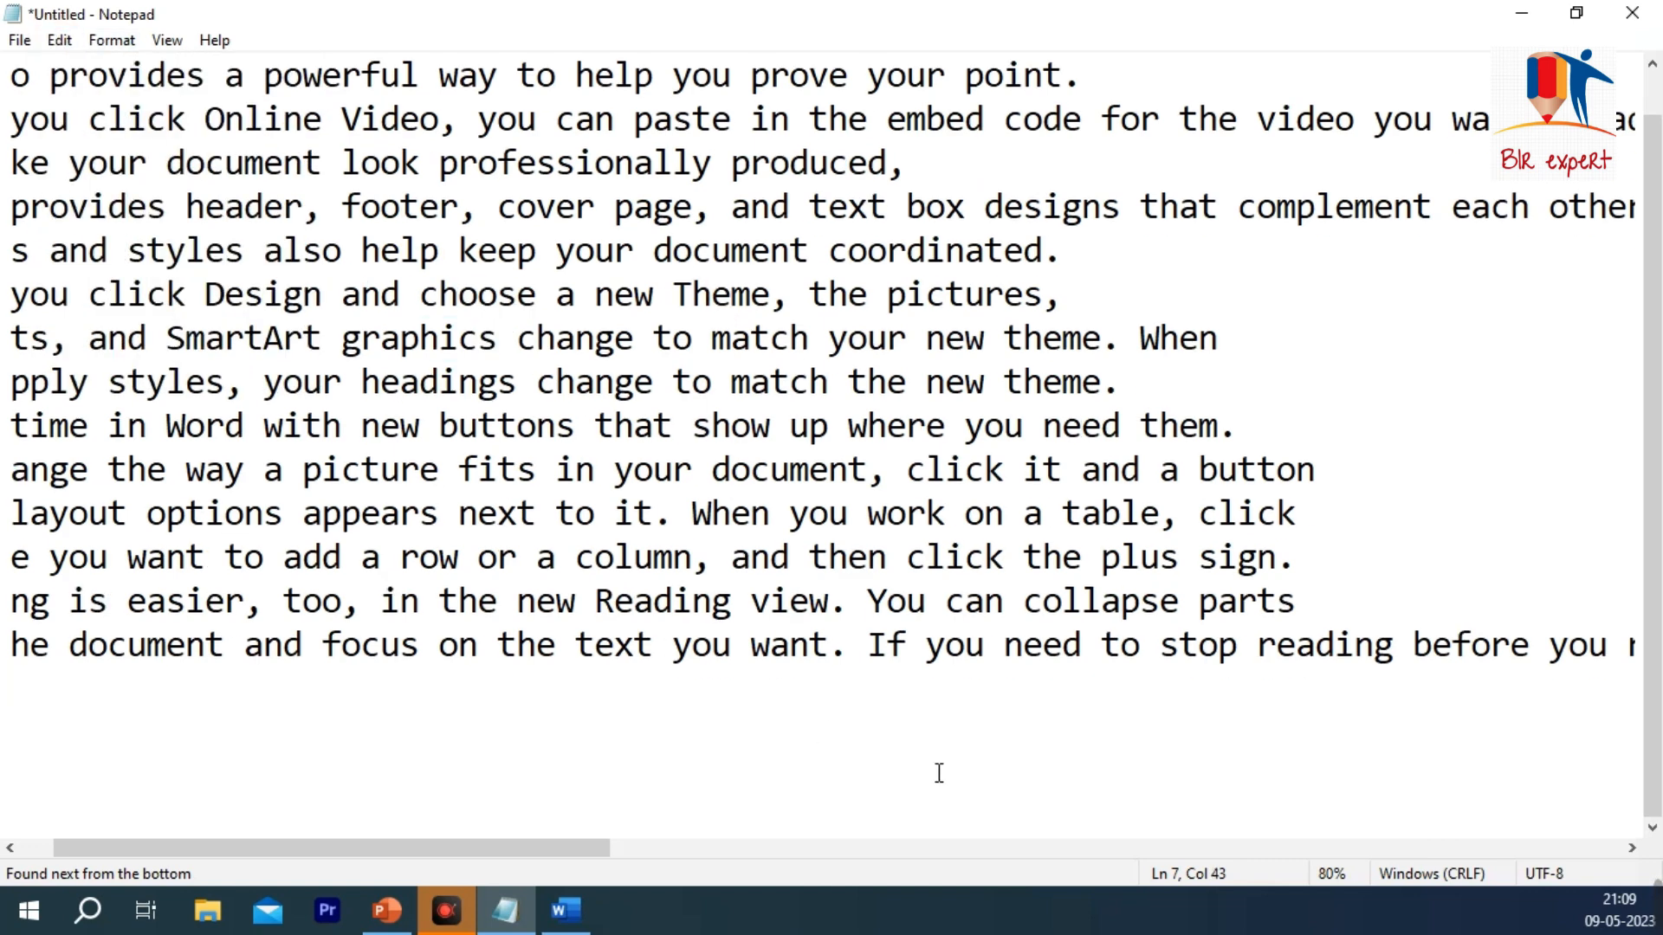
drag(601, 850, 382, 814)
scroll(86, 145, up, 1)
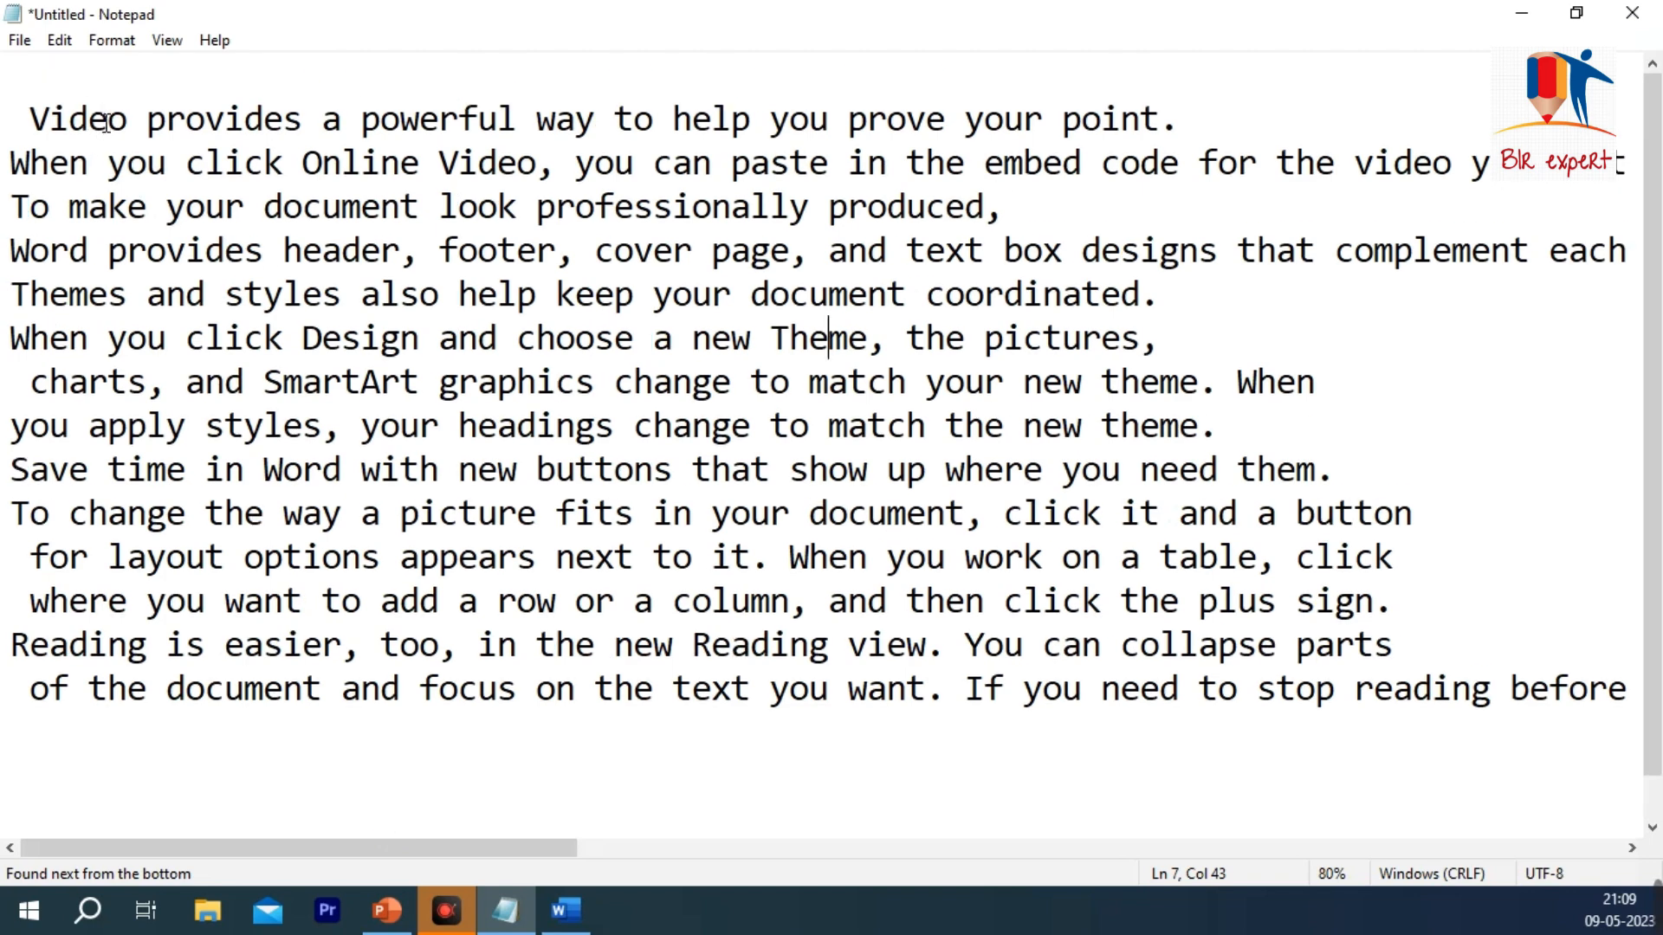
click(59, 41)
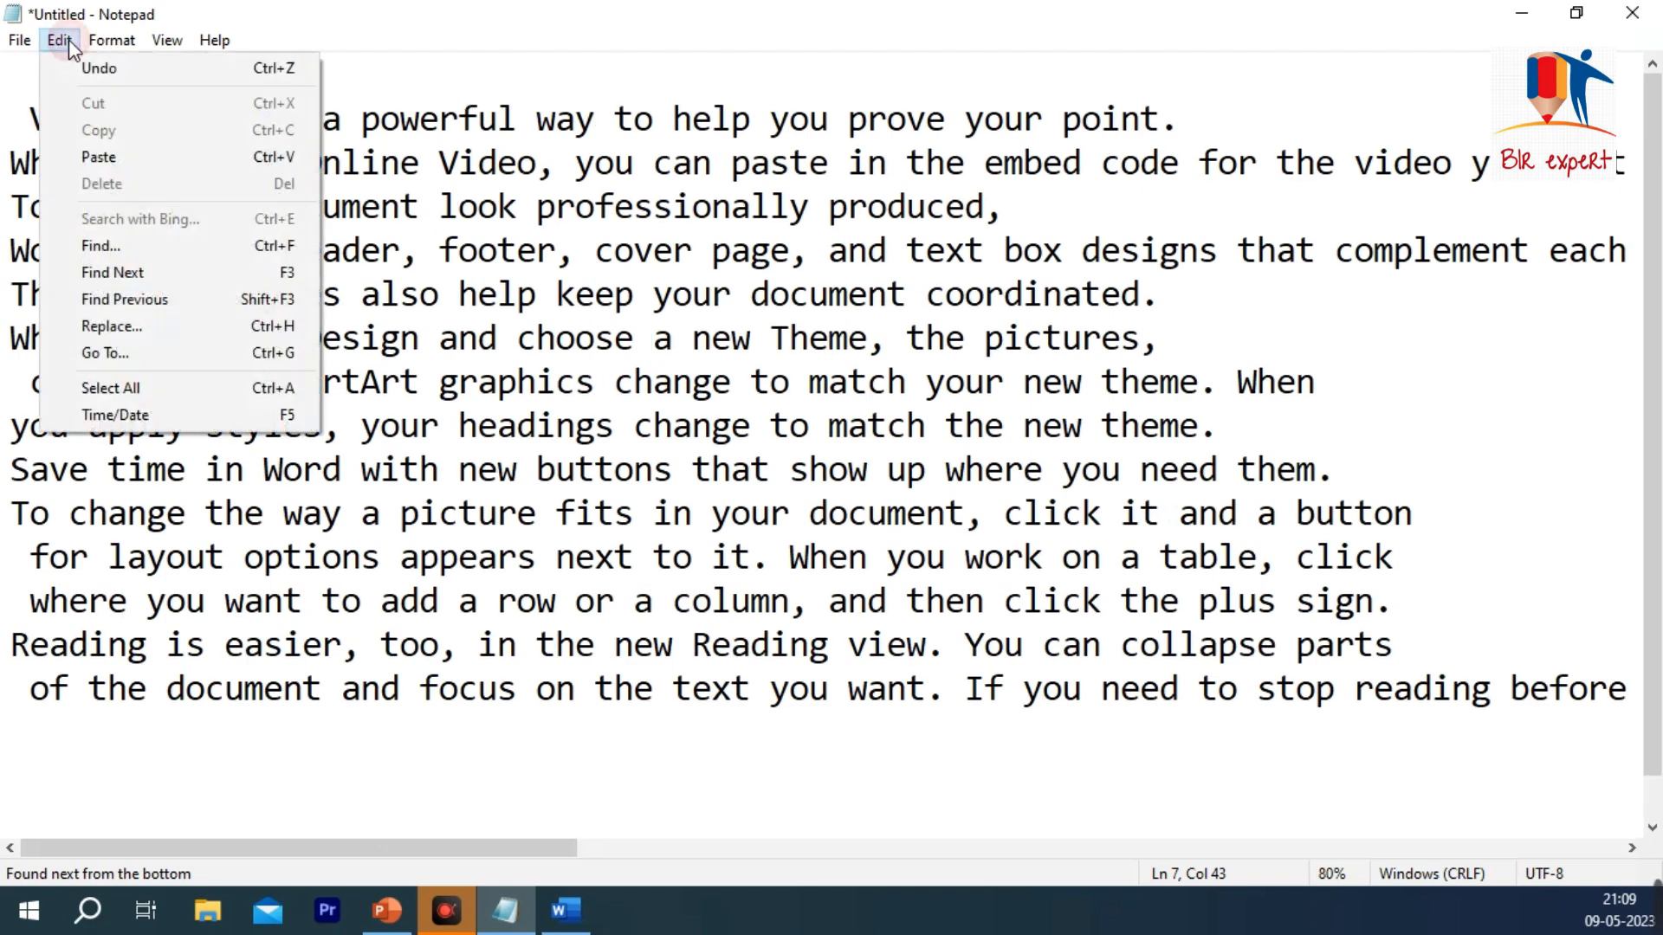
click(133, 322)
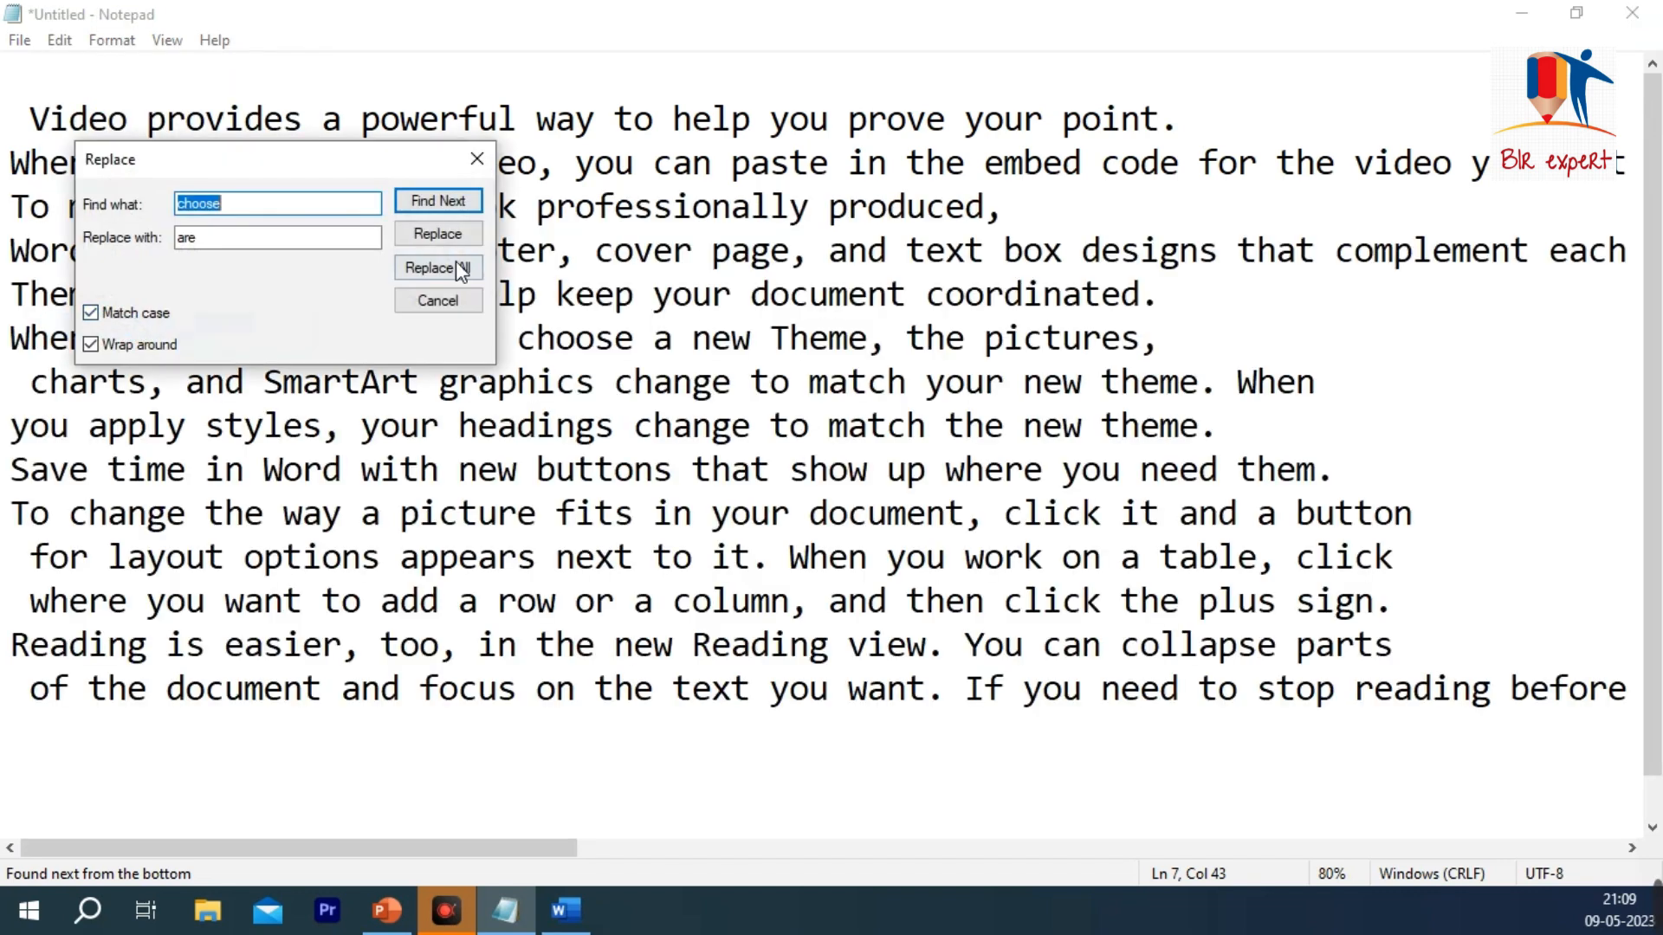
text(VIDEO)
key(Return)
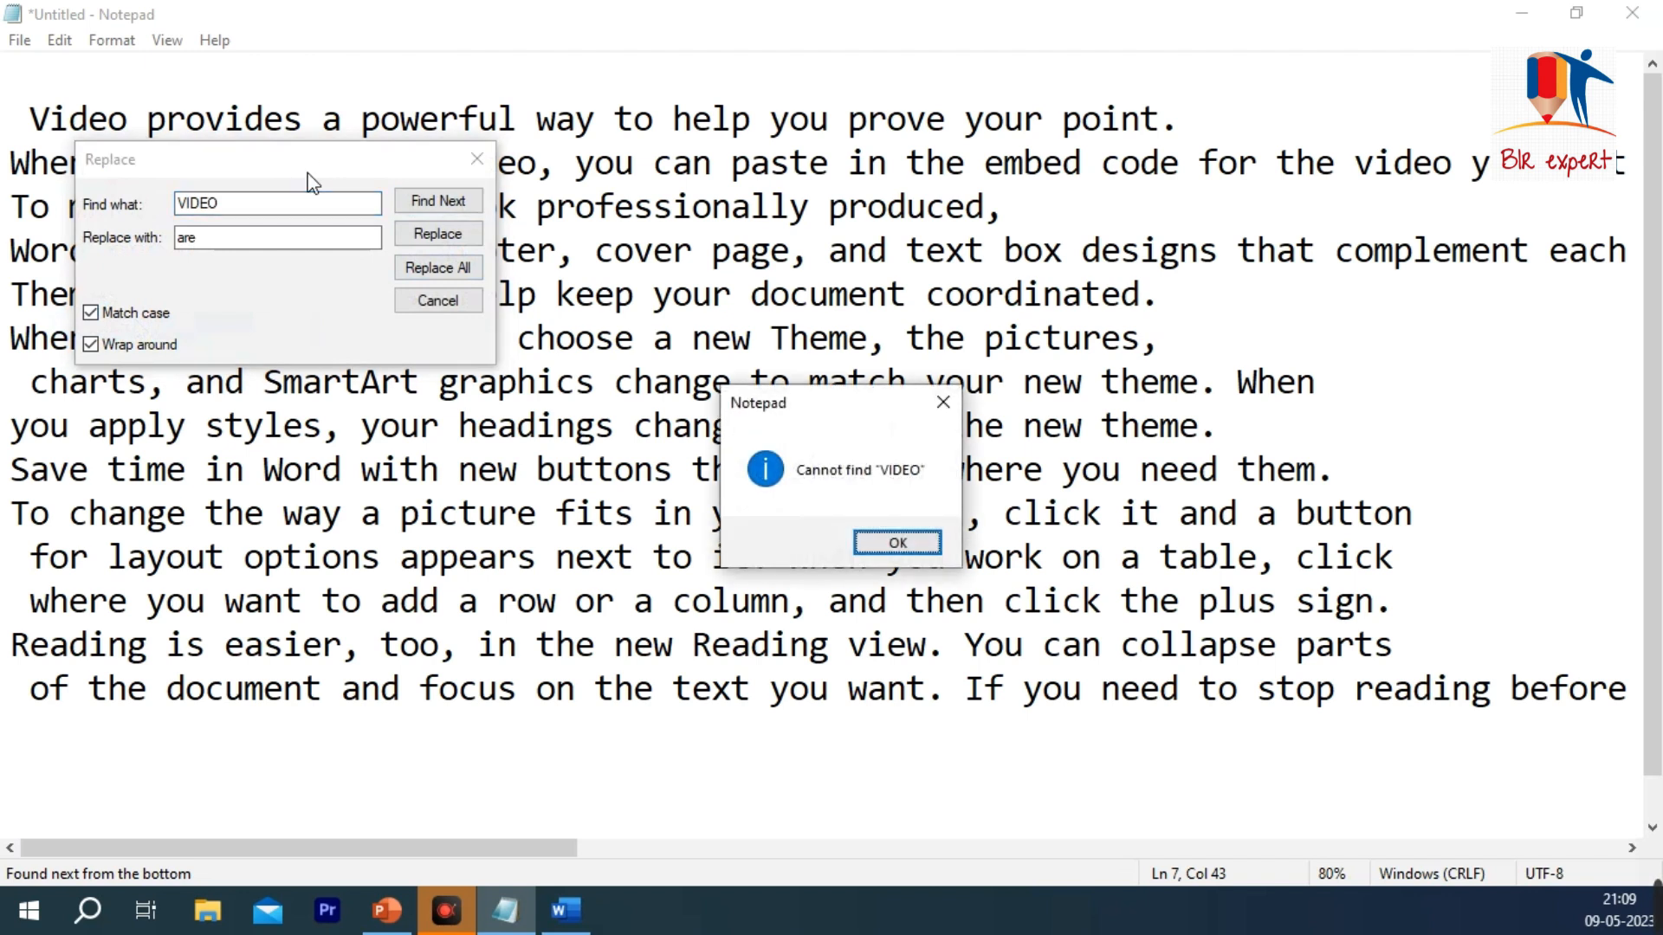
click(897, 544)
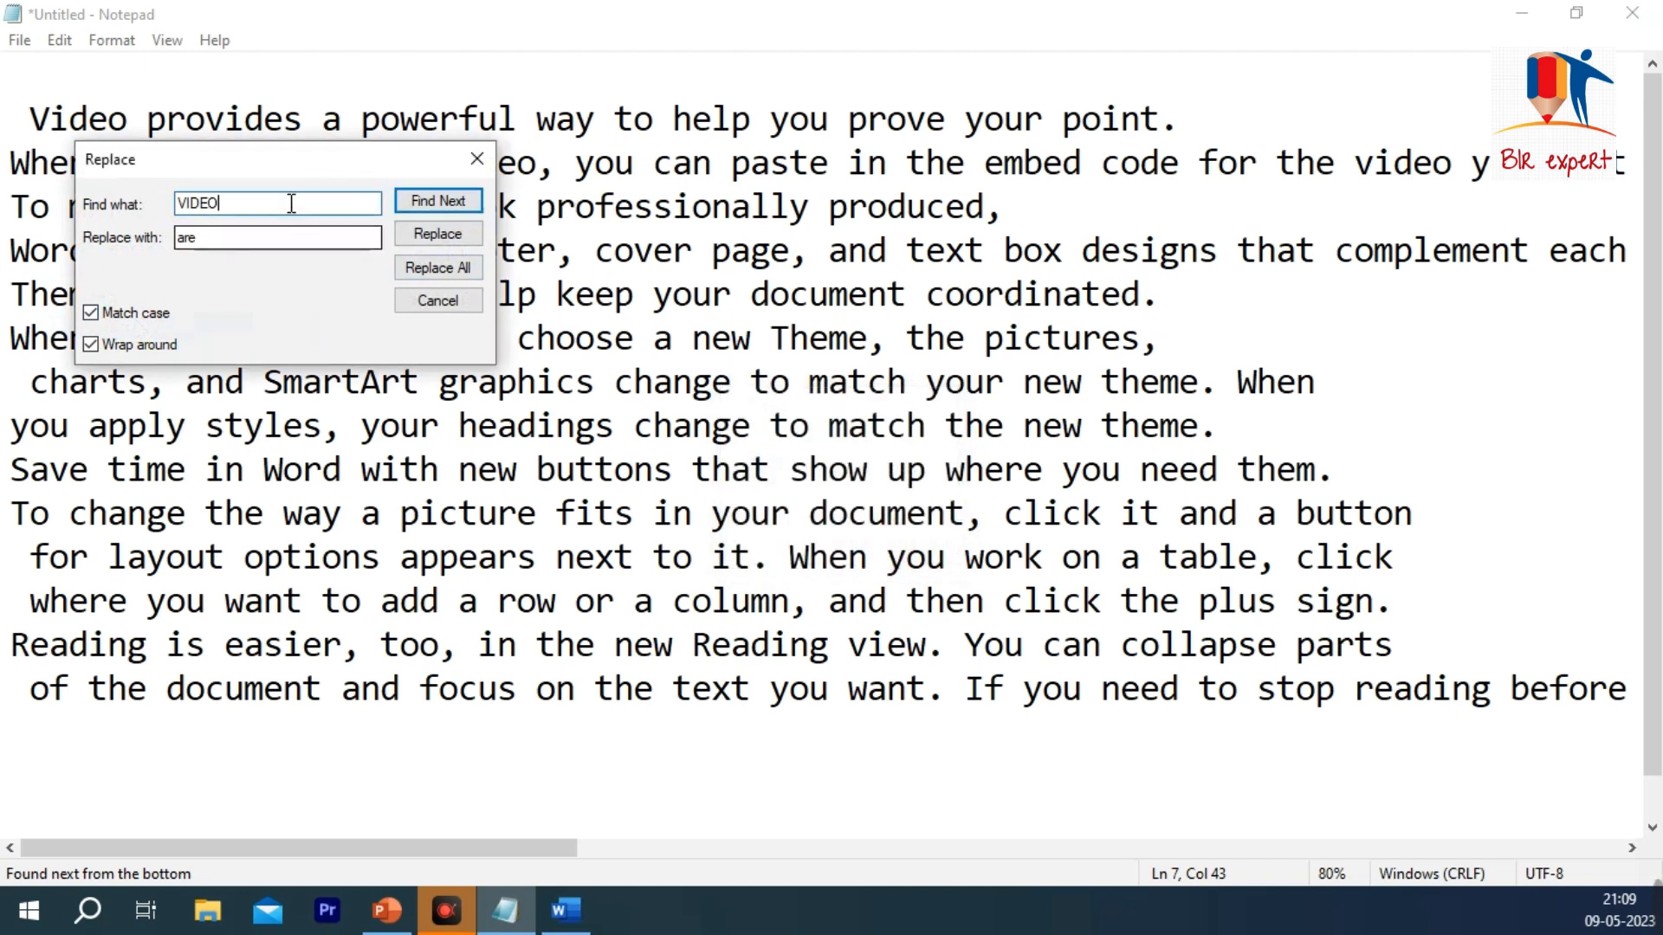
Step: Replace the first "Video" in the document with "FULL HD"
double_click(188, 206)
text(Video)
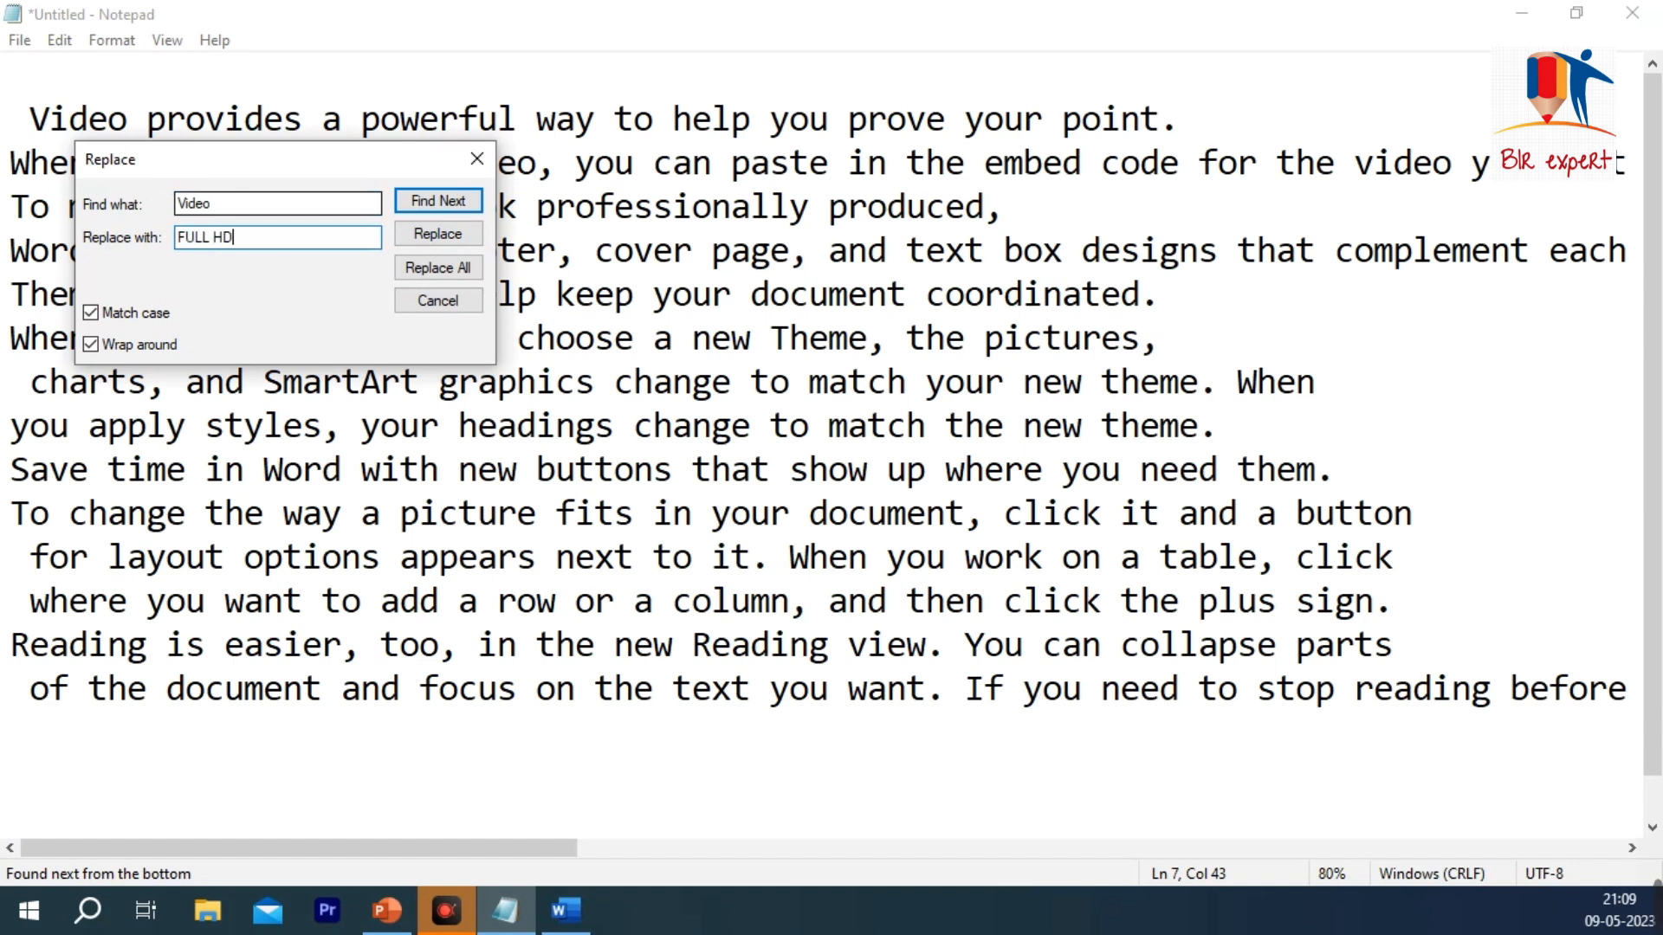
click(437, 201)
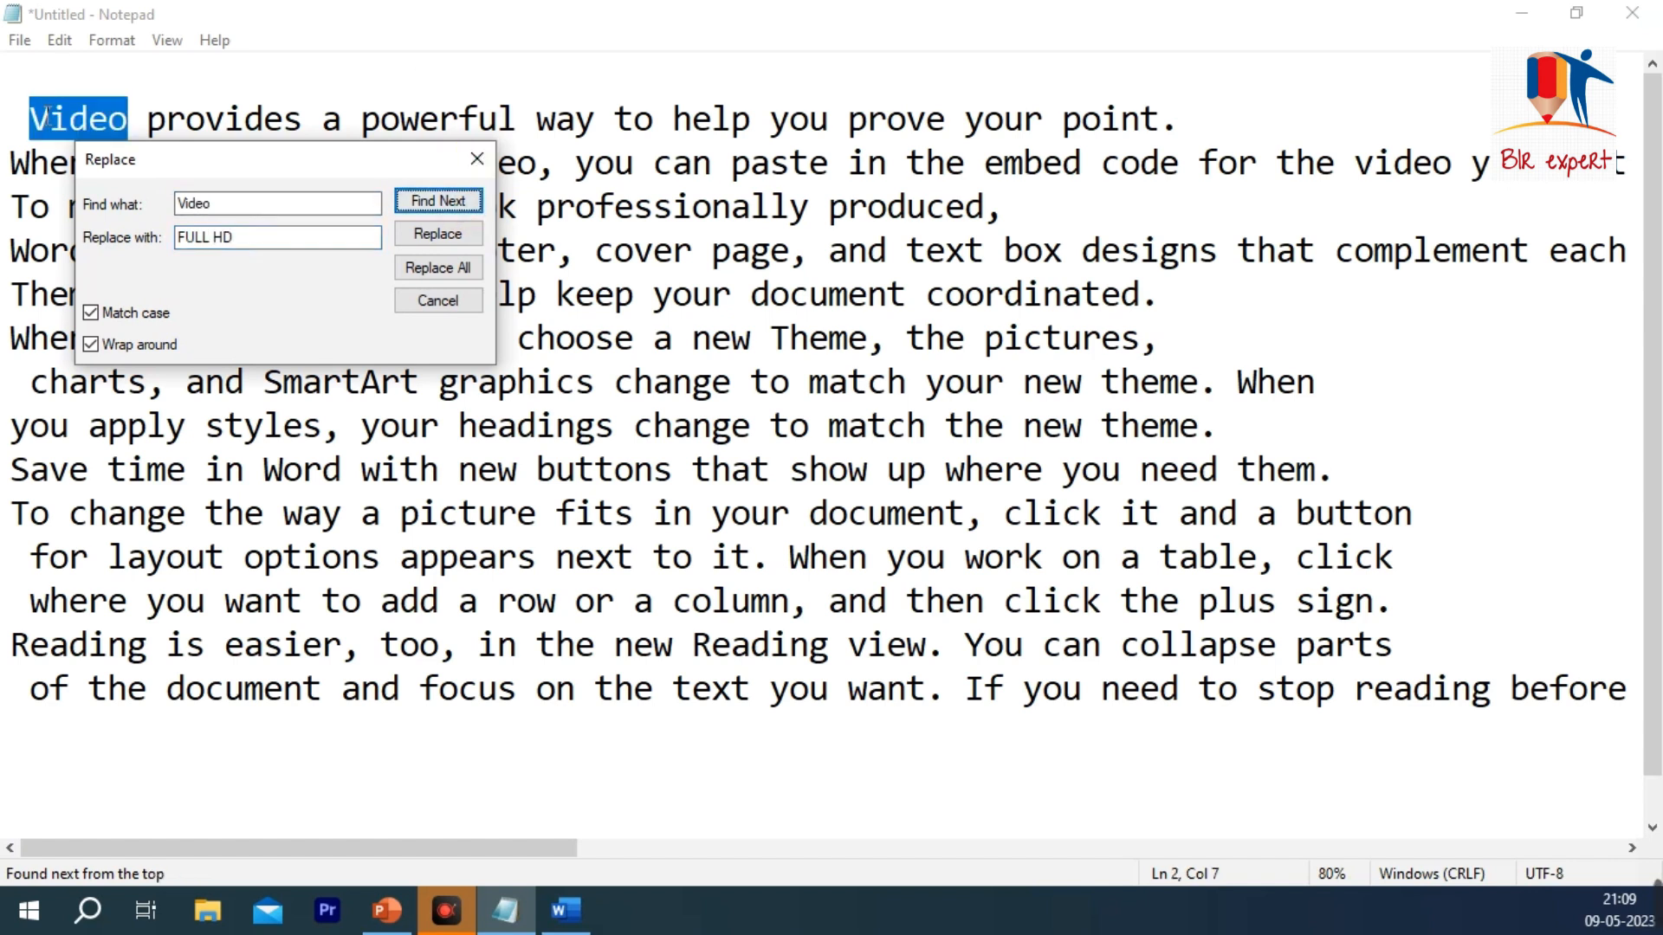
click(438, 233)
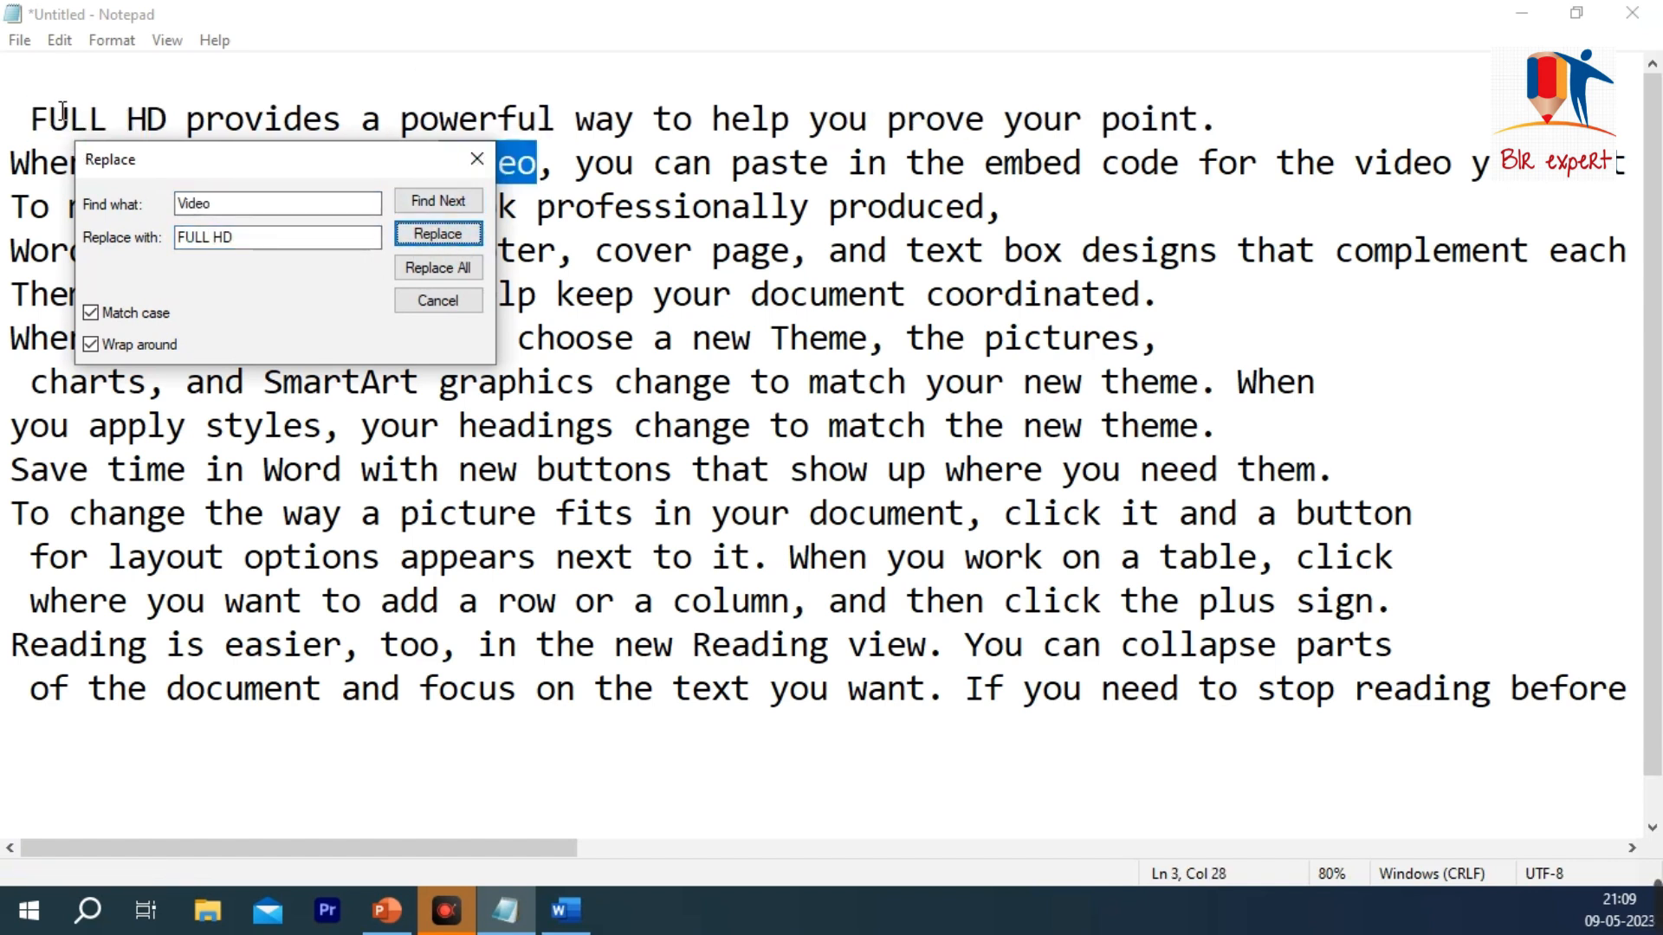
Step: Replace "Video" after "When you click Online" with "FULL HD" and close the Replace dialog
drag(295, 169, 270, 317)
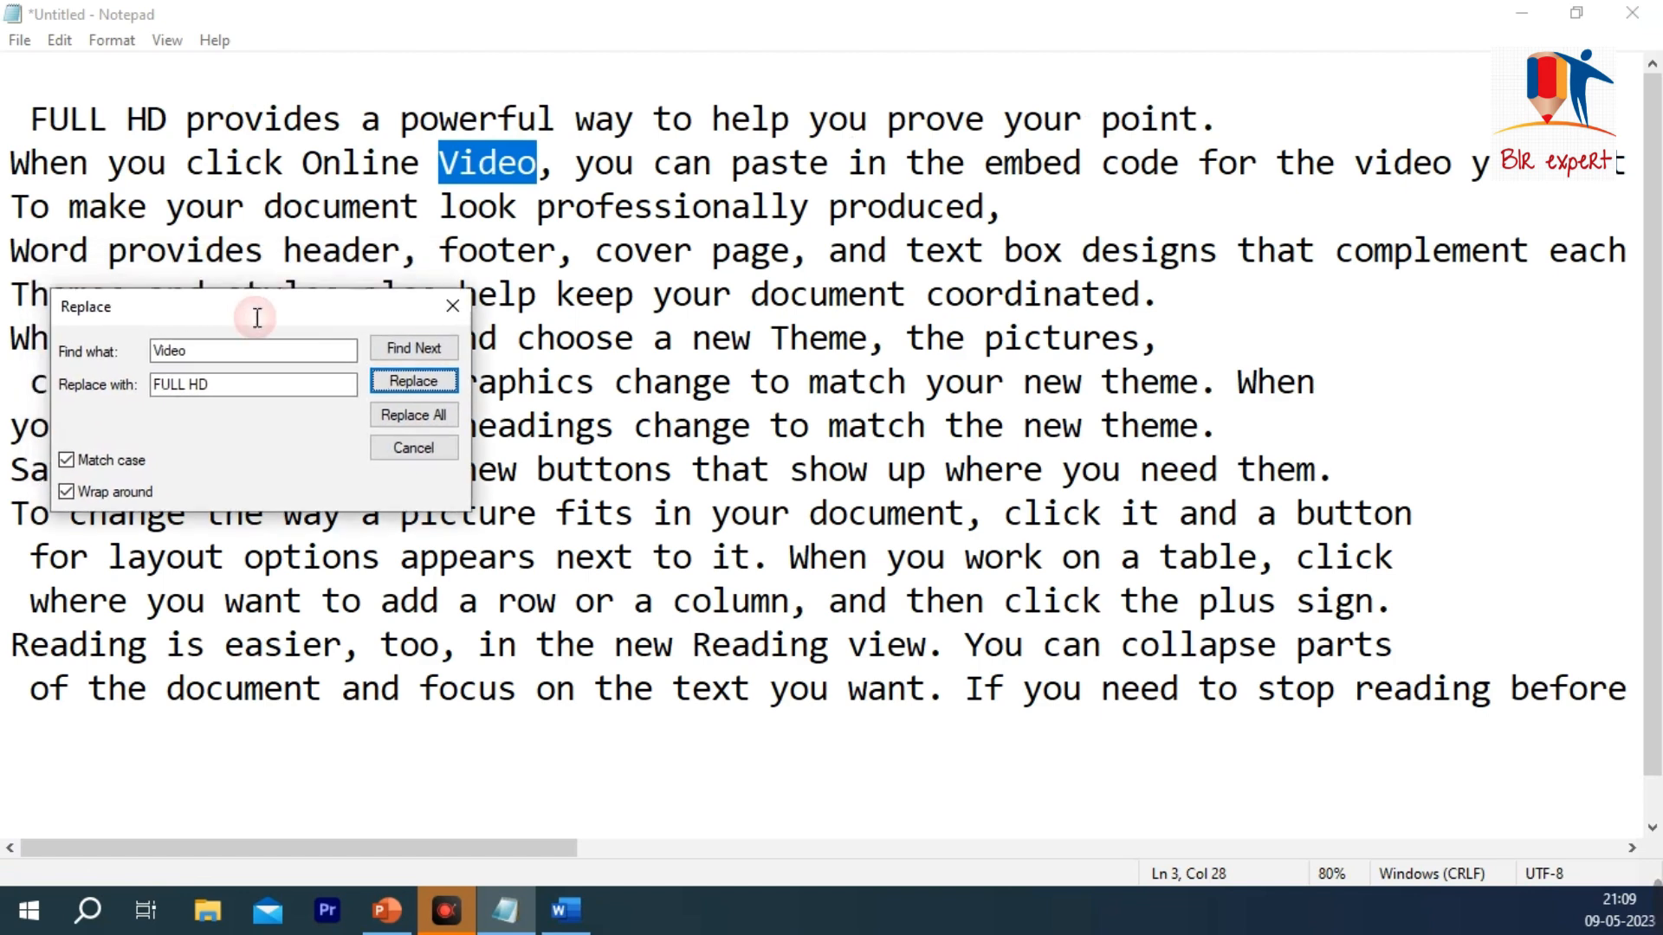
click(437, 384)
click(883, 550)
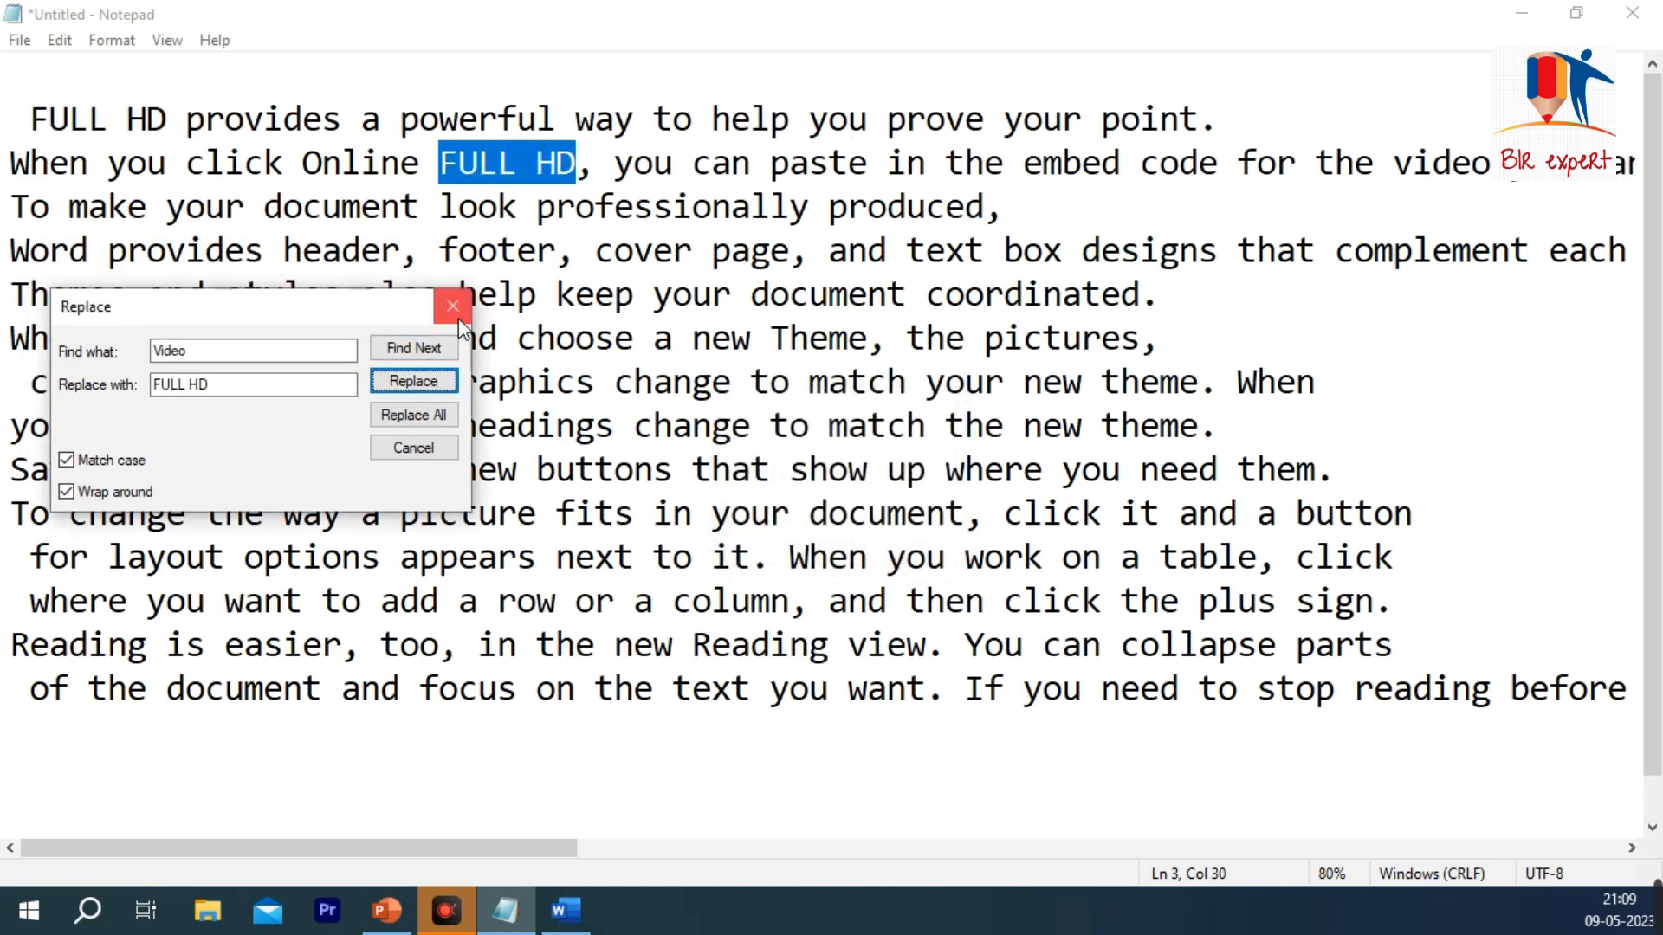
click(452, 308)
click(59, 40)
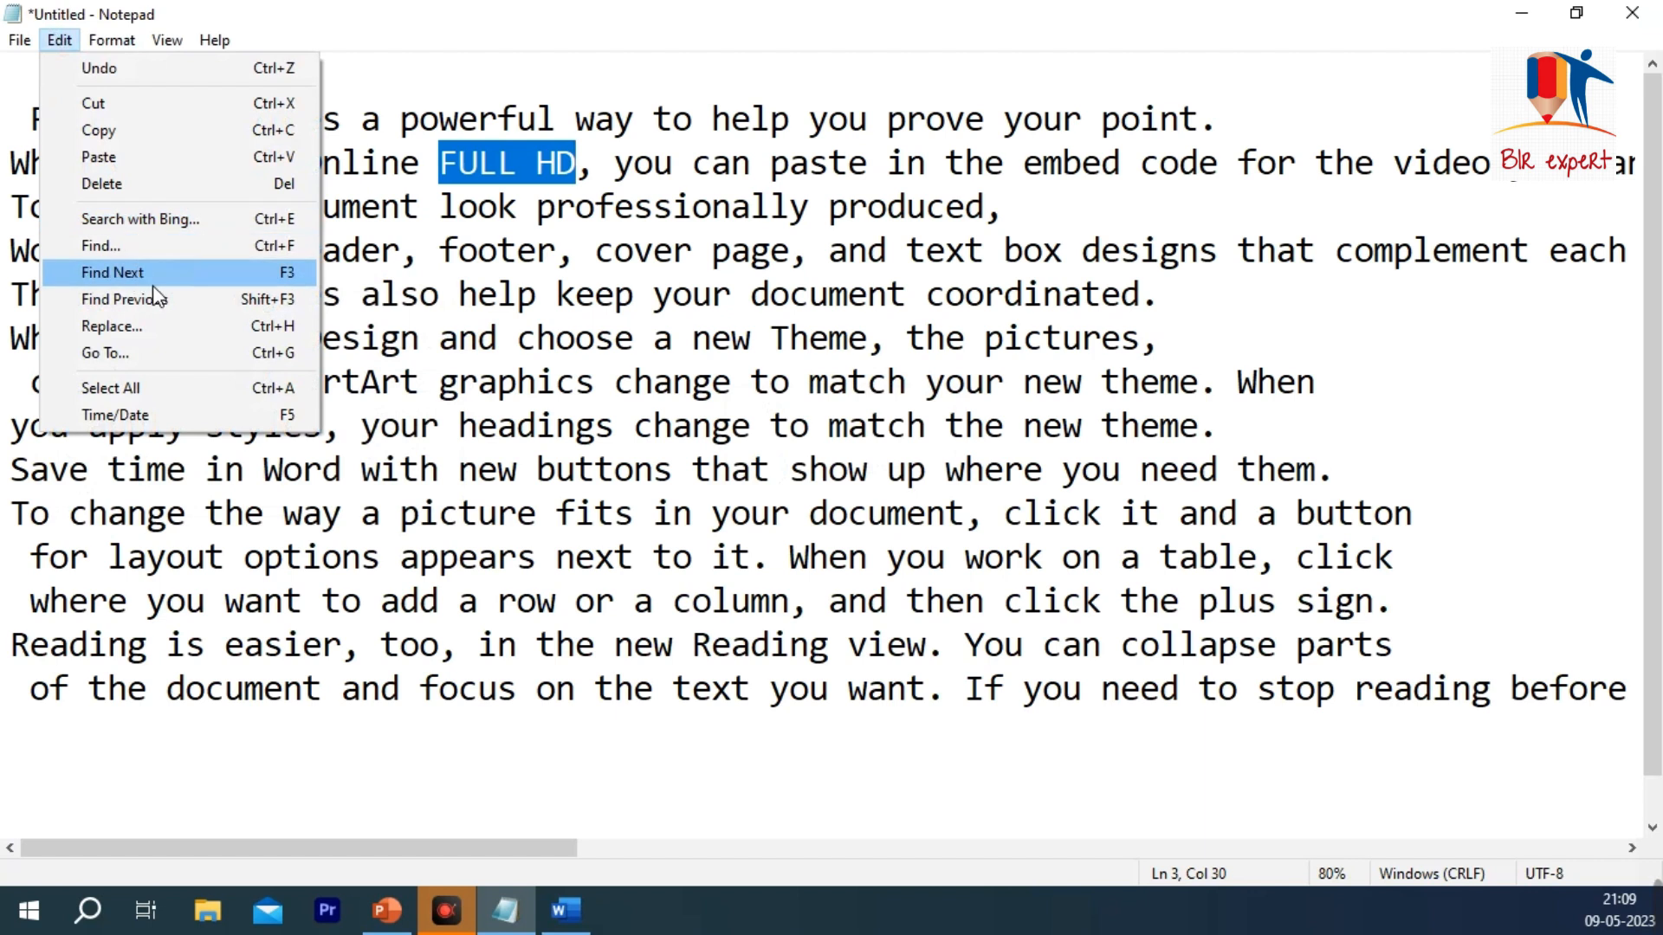
click(595, 250)
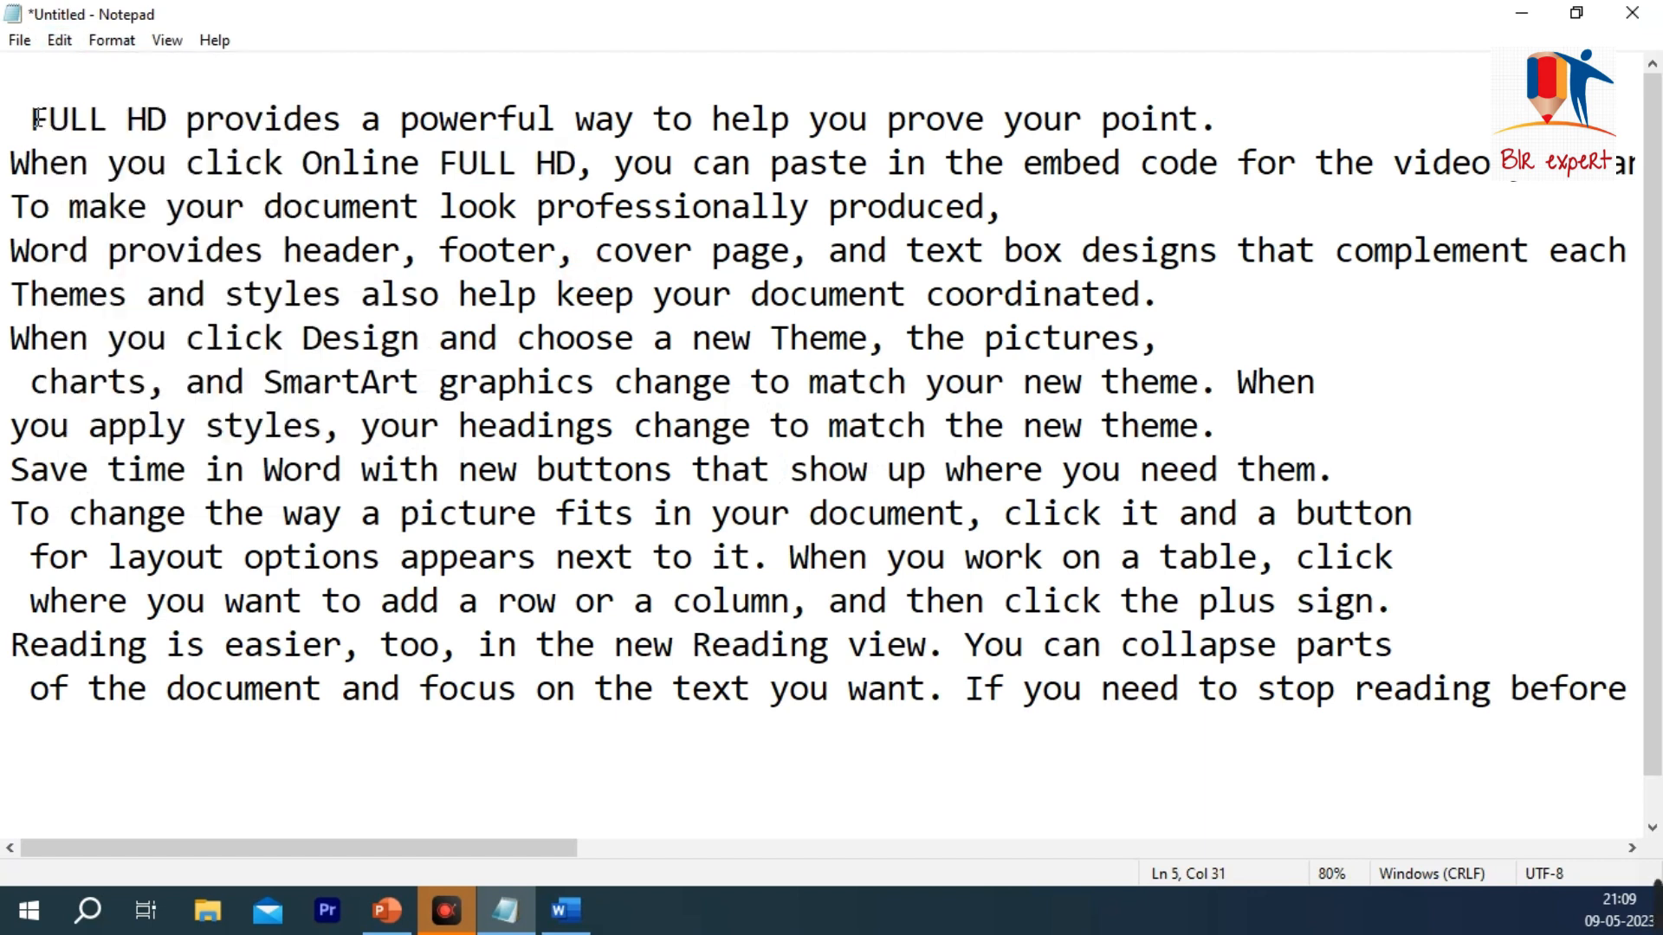
drag(33, 117, 615, 118)
drag(11, 162, 322, 165)
drag(128, 208, 358, 212)
drag(109, 250, 401, 251)
drag(224, 295, 478, 340)
click(265, 382)
Step: Place the cursor before "FULL HD" on the second line, and use Go To to jump to line 5
click(31, 118)
click(59, 39)
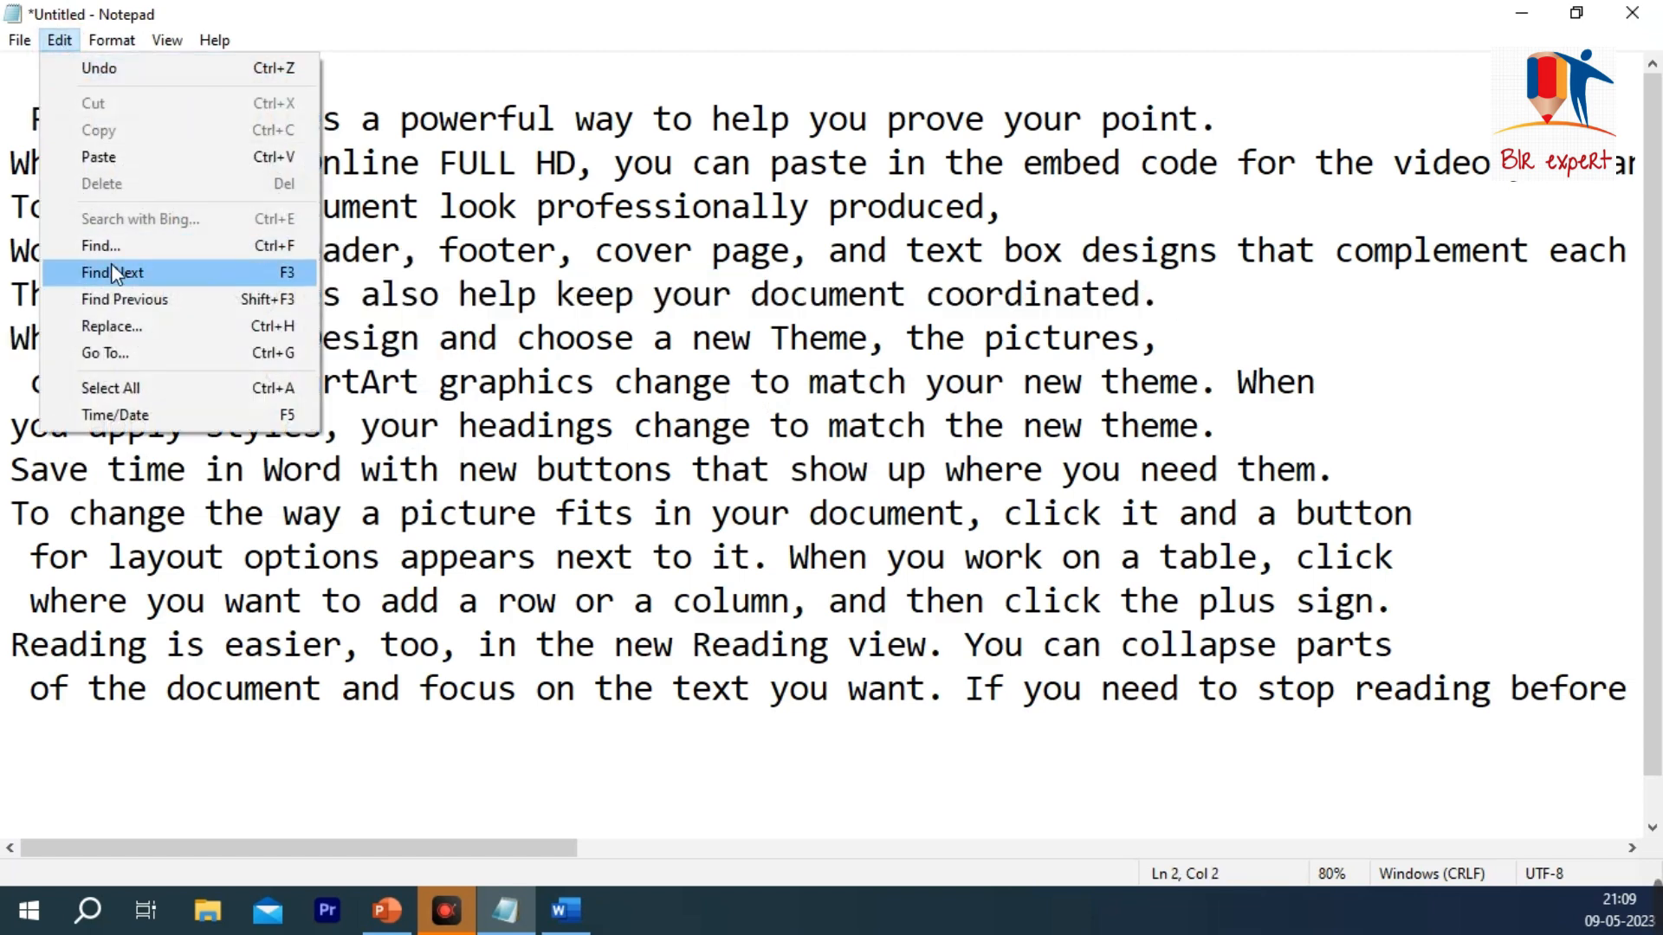
click(137, 352)
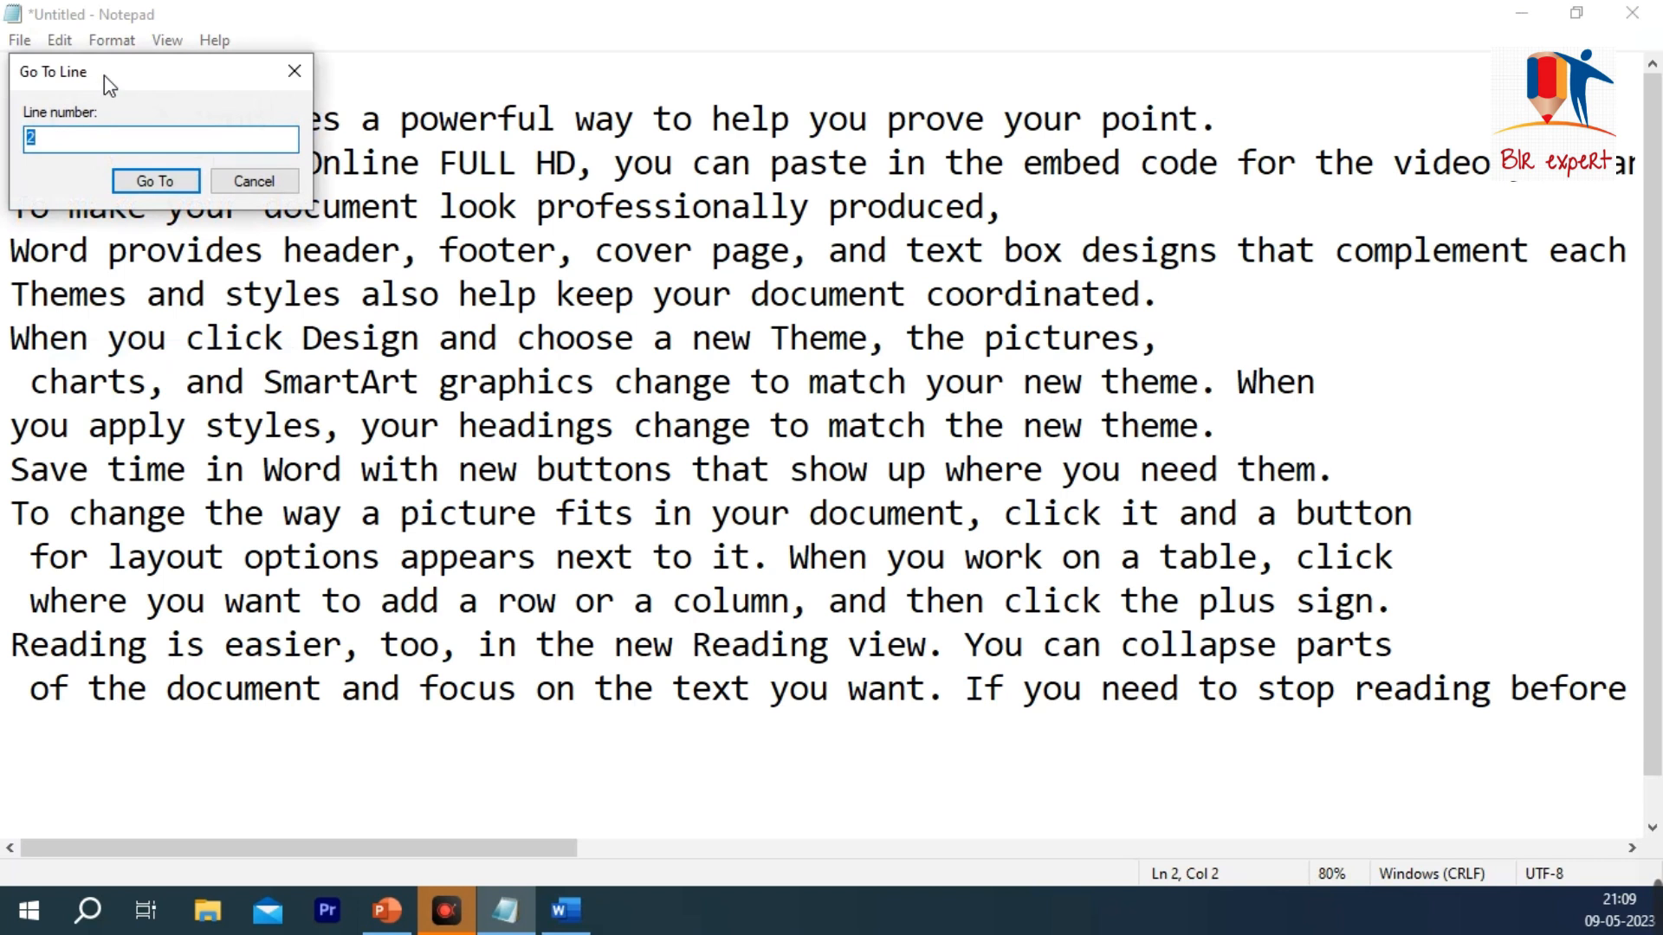
drag(104, 75, 931, 102)
click(892, 153)
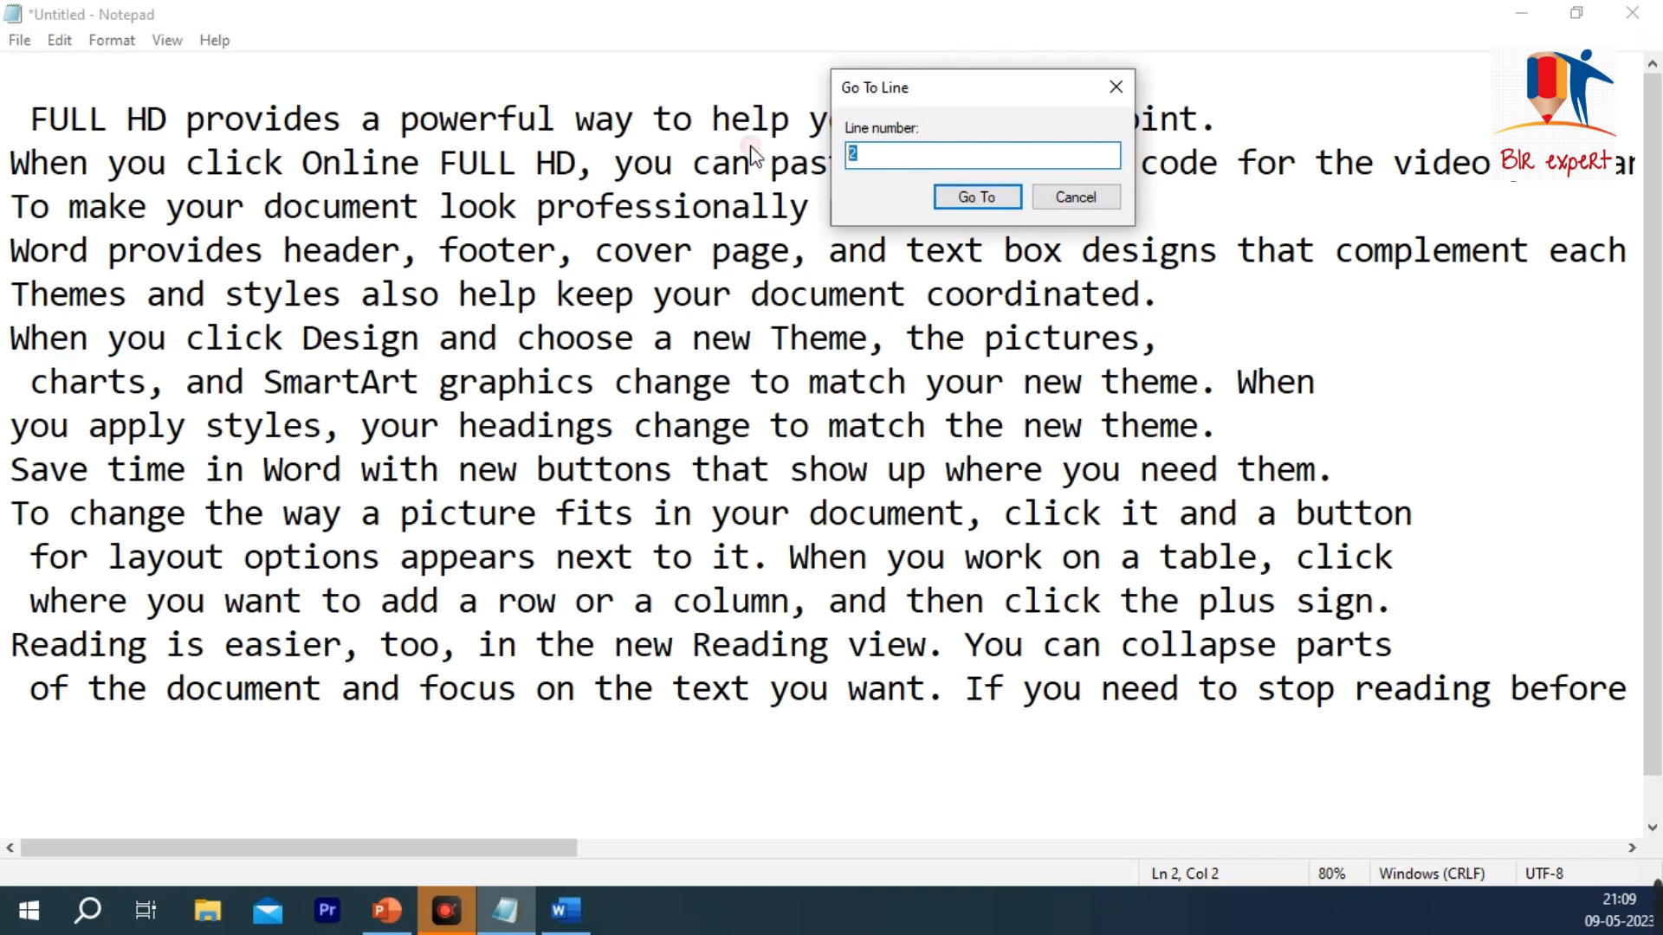
key(Return)
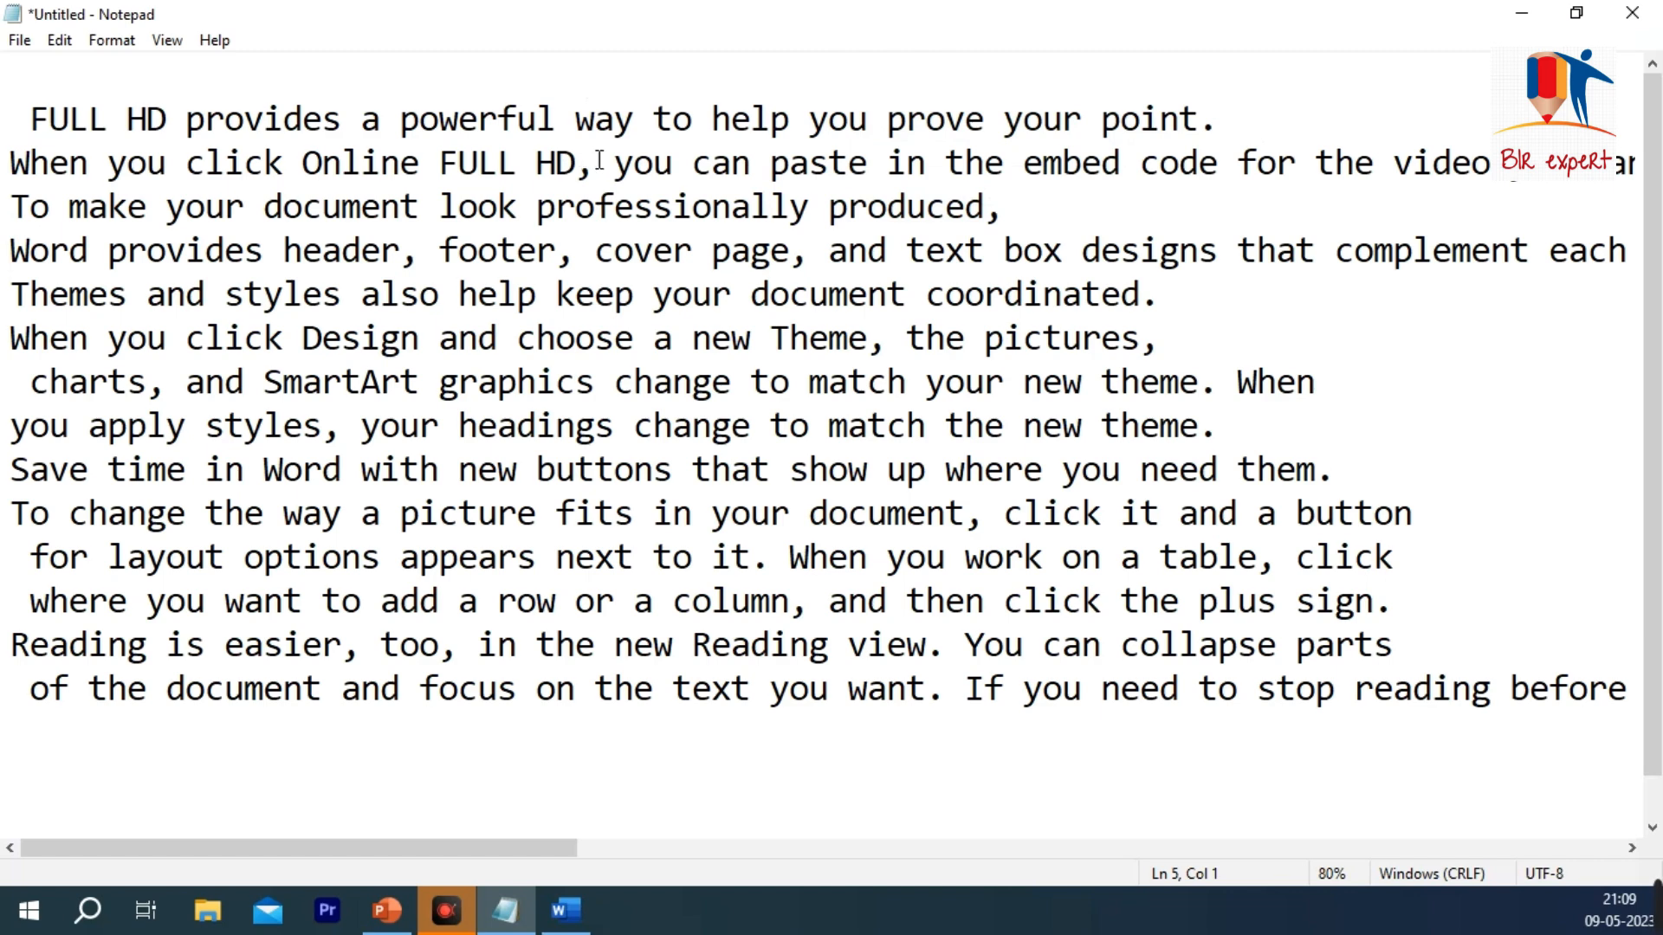
Step: Use Go To to move the cursor to line 8
click(60, 42)
click(147, 352)
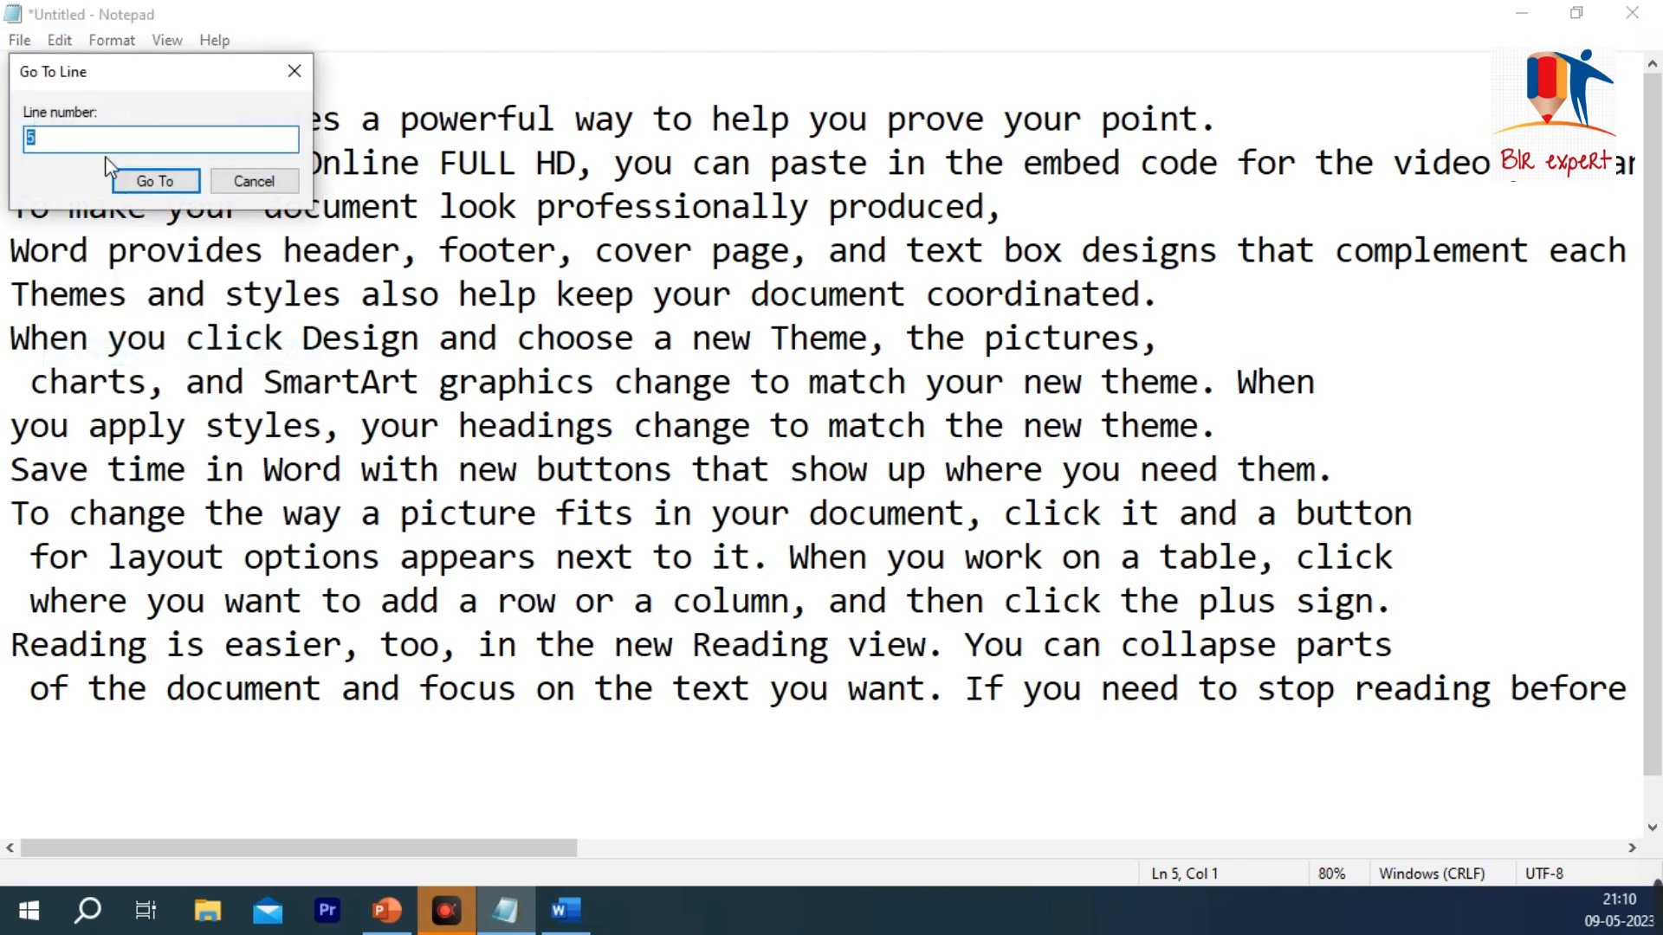
key(Return)
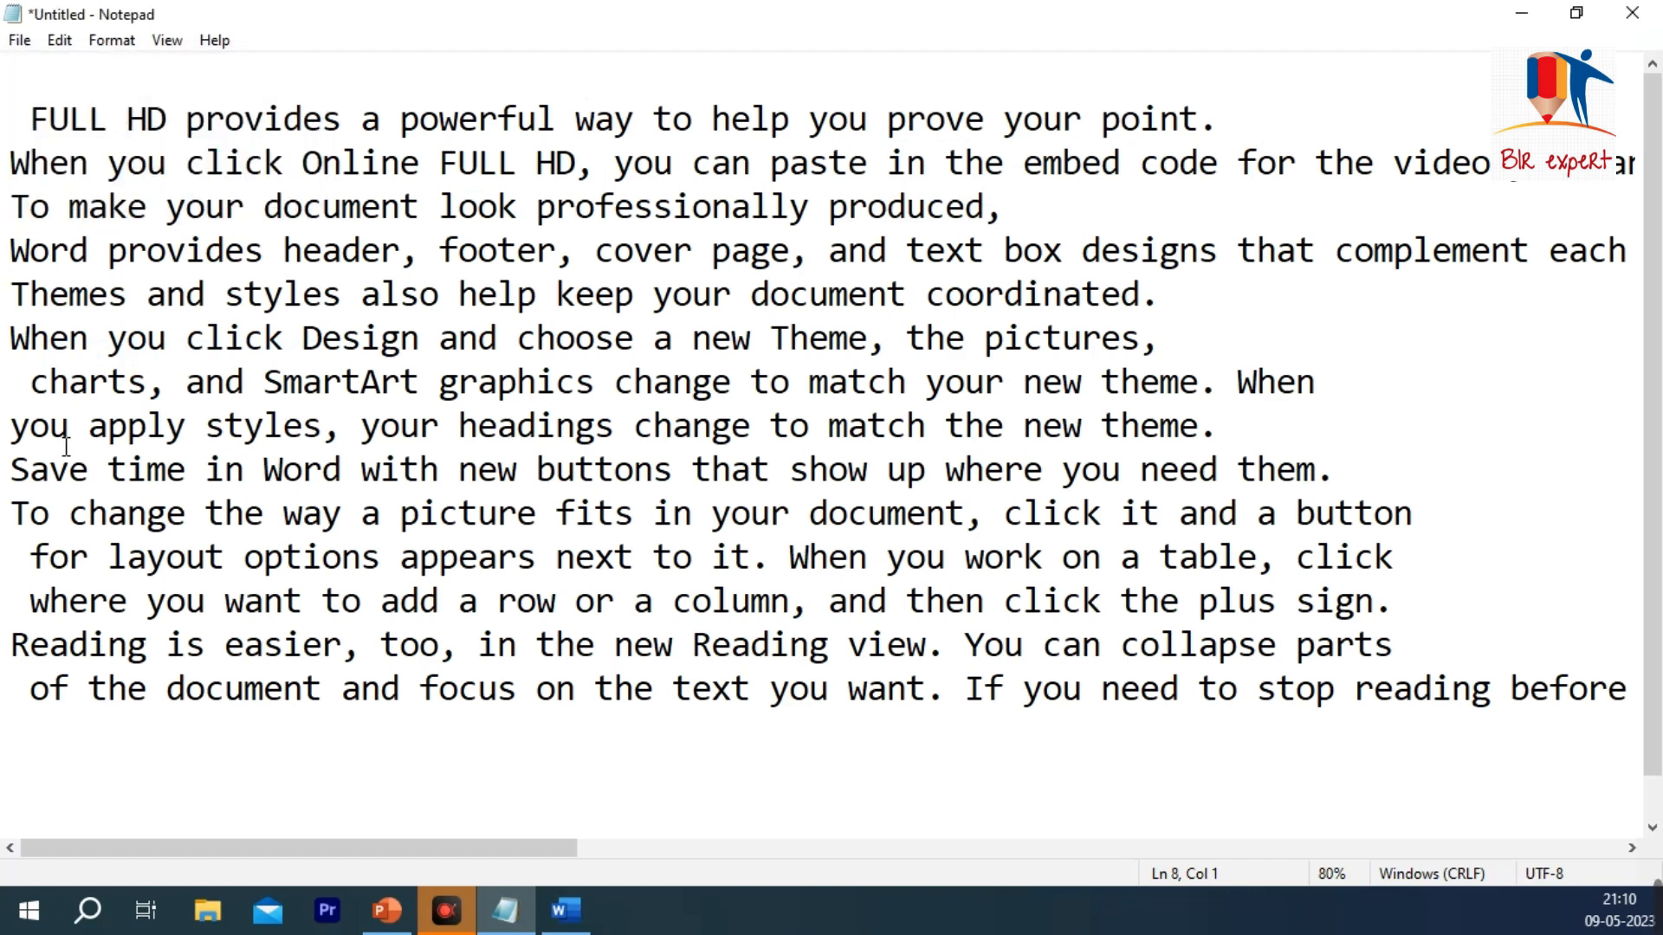
click(59, 40)
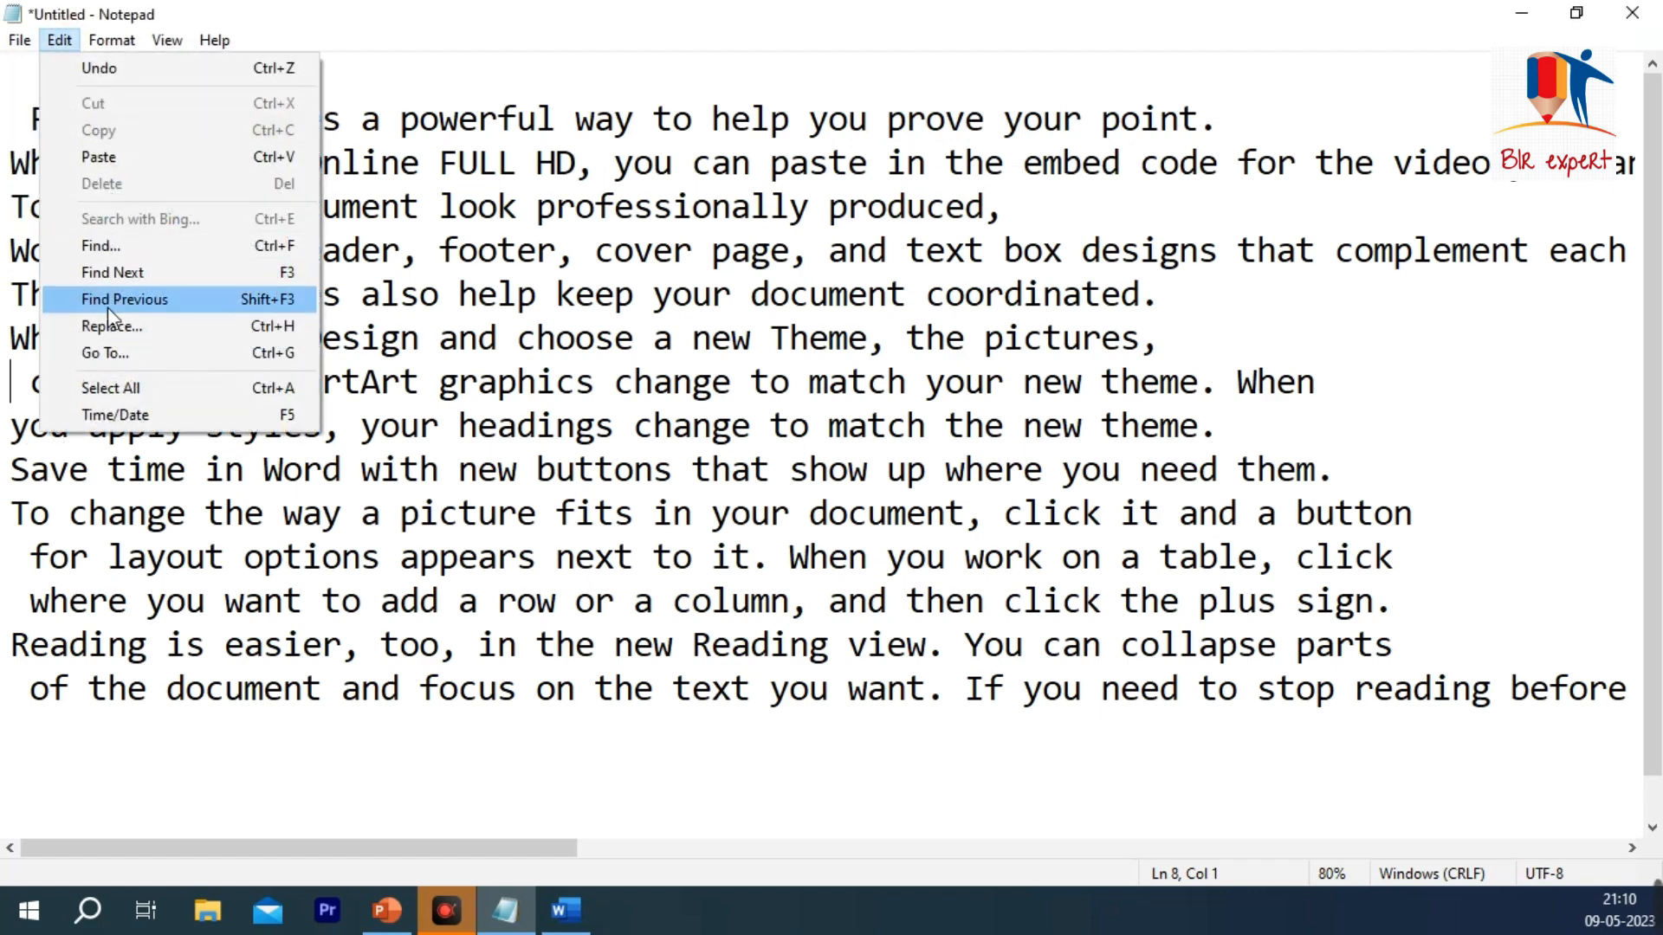
click(596, 382)
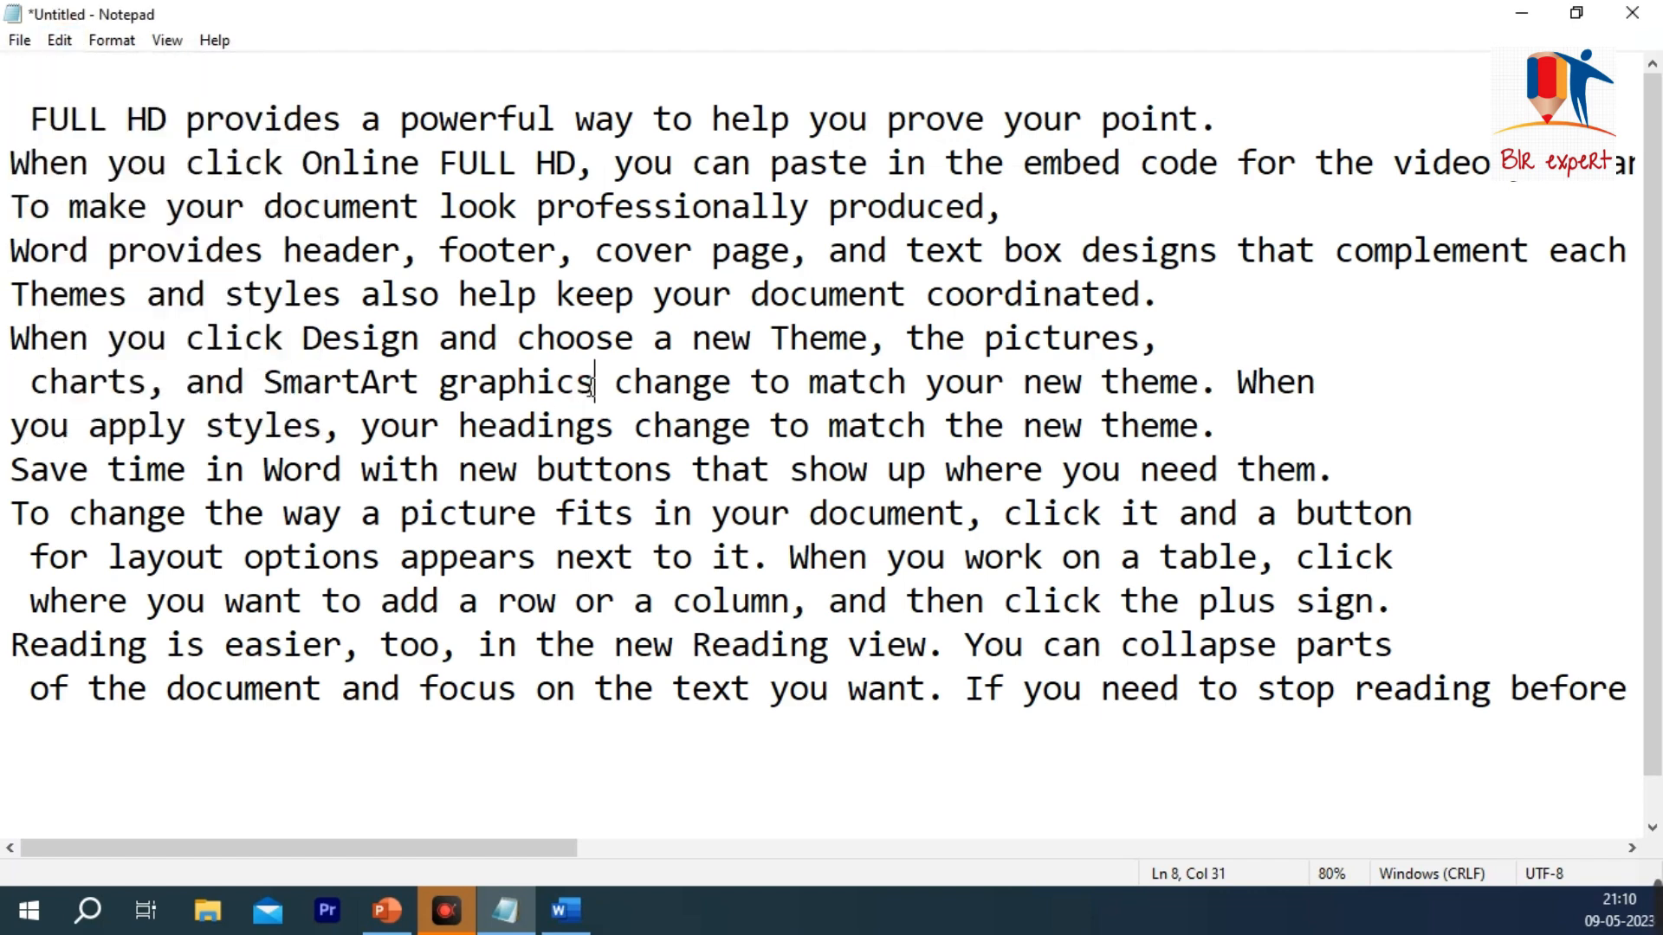
Step: Select all the document text, clear the selection, and select everything again
scroll(1000, 549, down, 1)
click(805, 598)
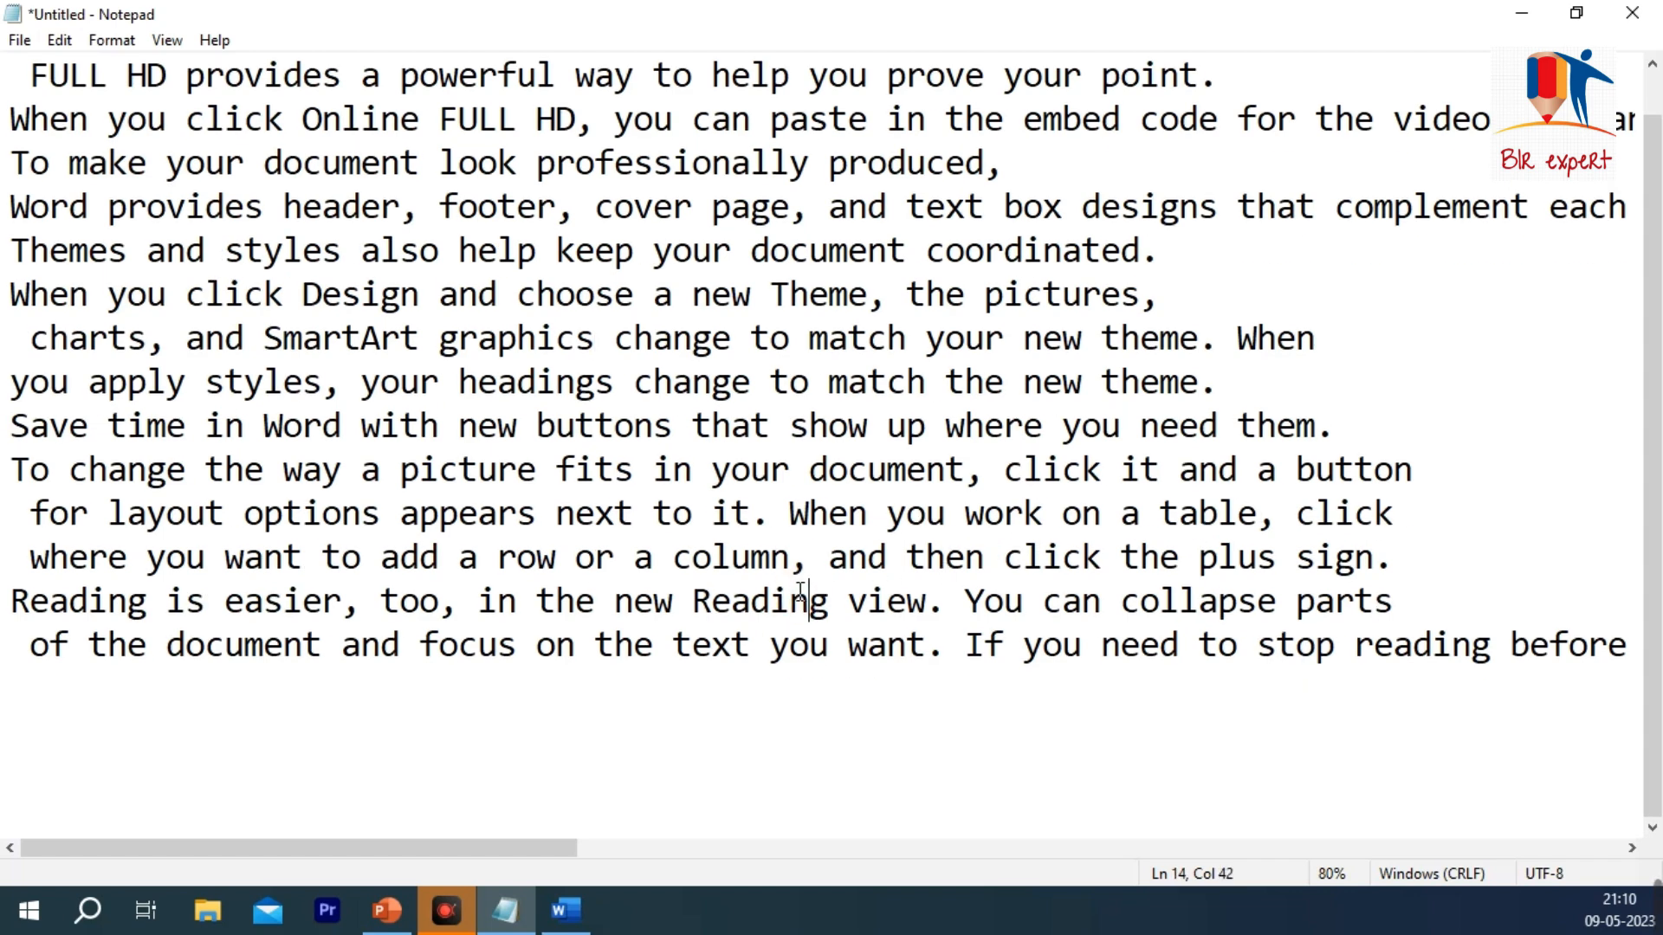
key(ctrl+a)
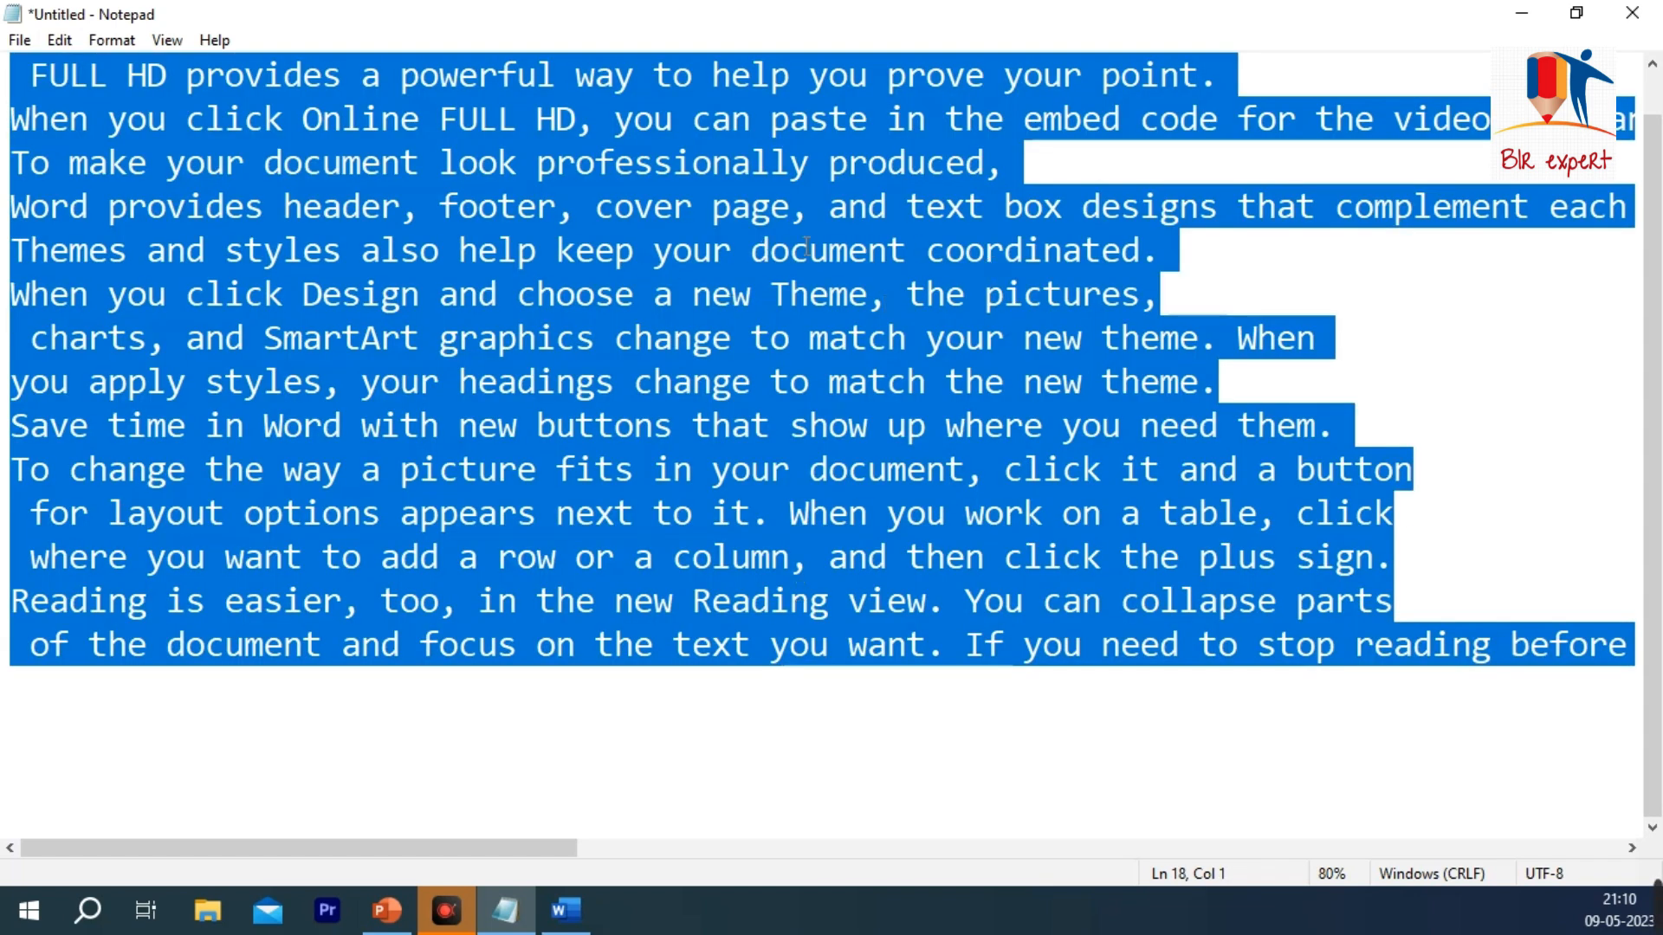
click(54, 40)
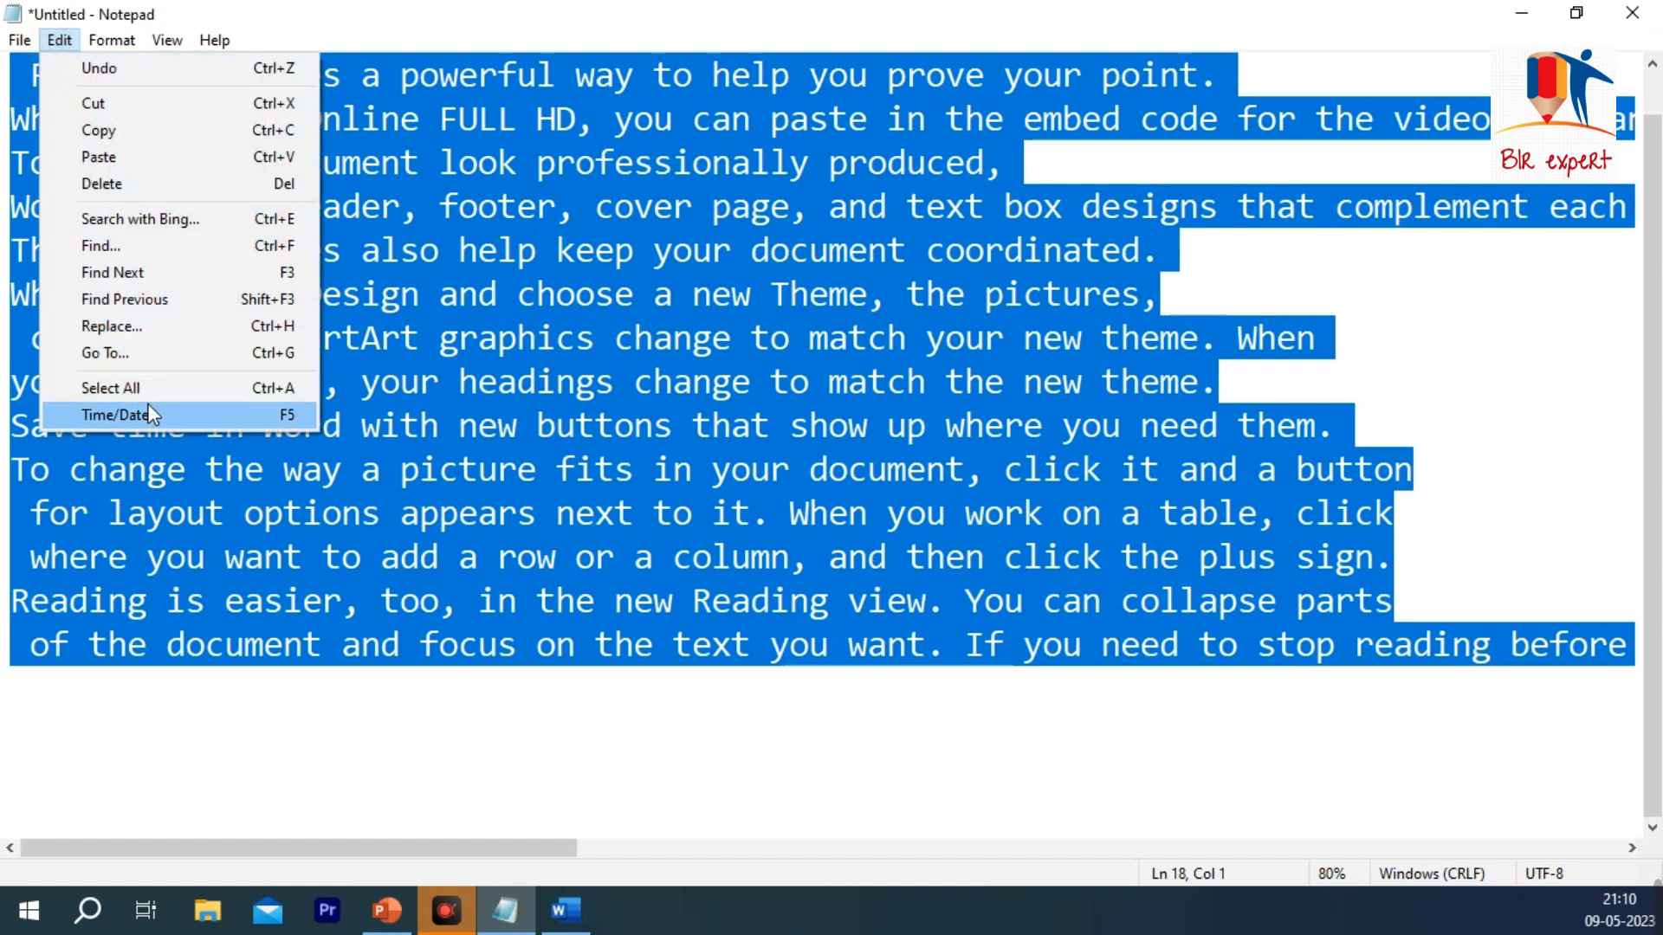
click(731, 297)
click(57, 40)
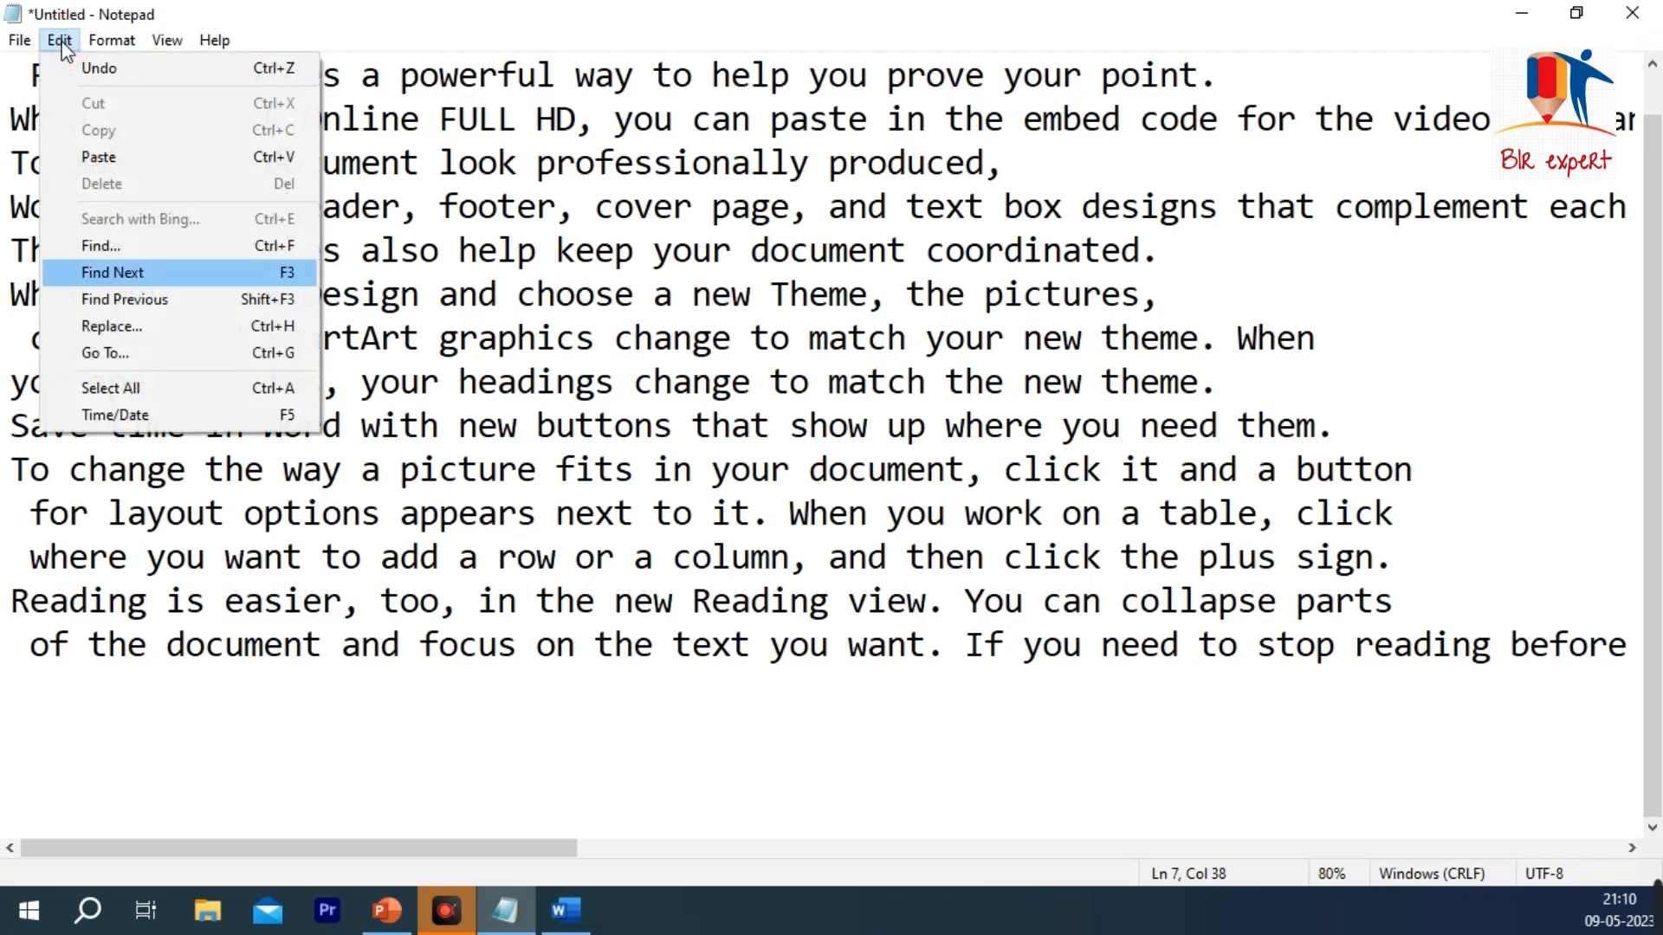
click(173, 397)
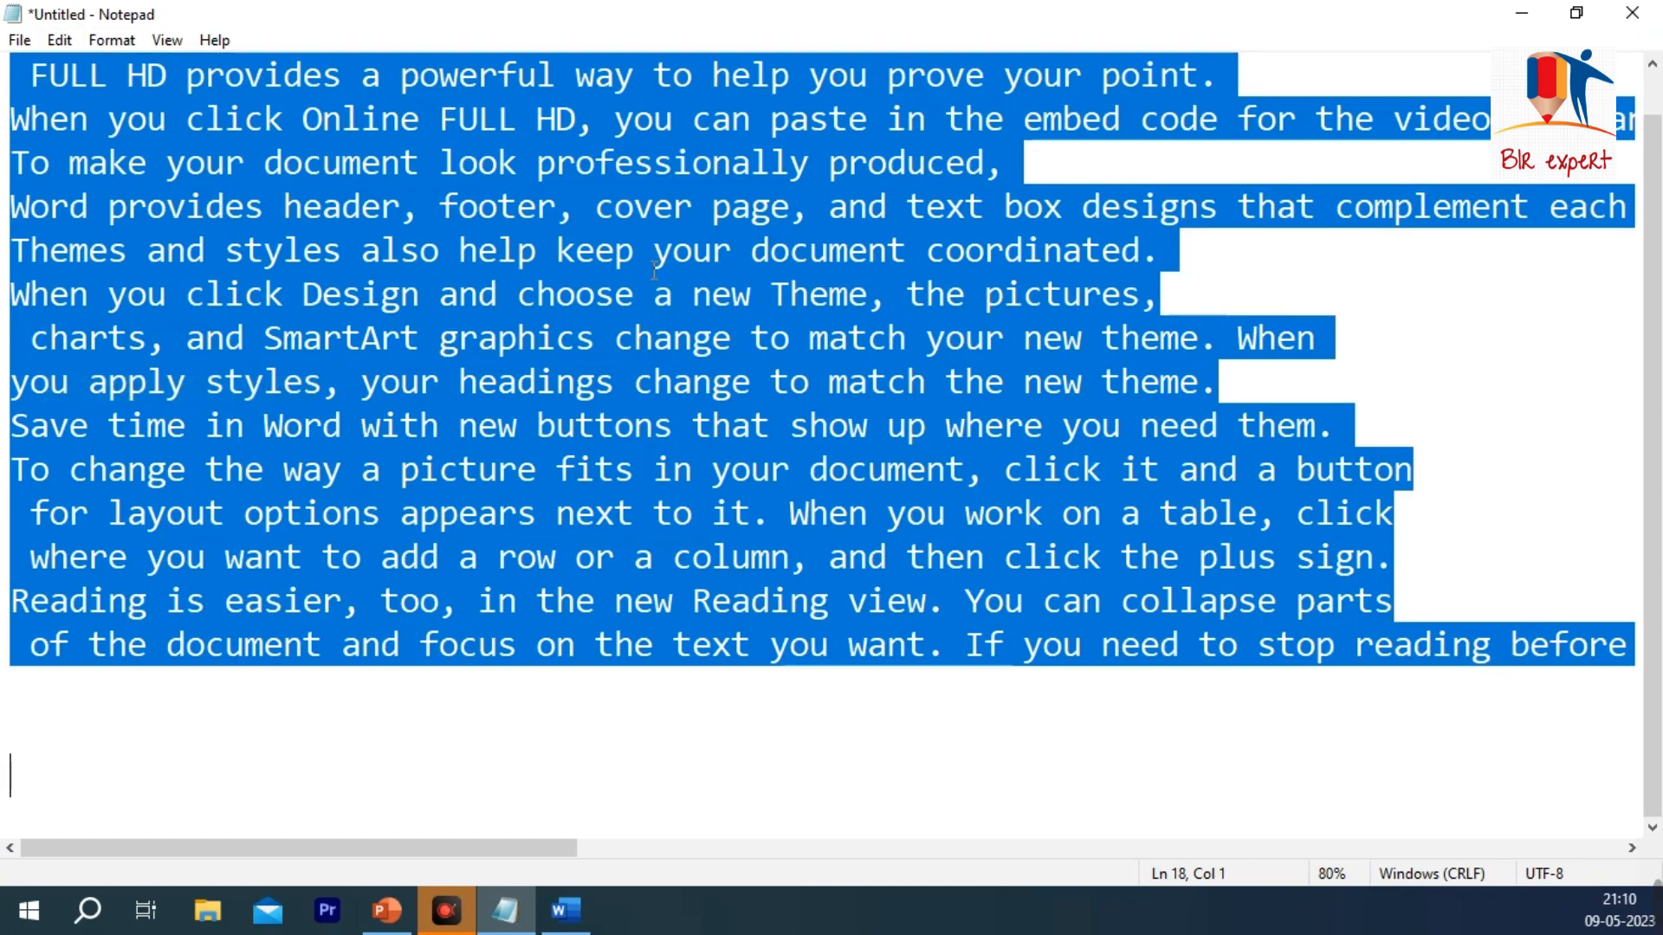
Step: Clear the selection, select and deselect the whole text twice more, and place the cursor after "document" in line 11
click(382, 212)
key(ctrl+a)
click(67, 40)
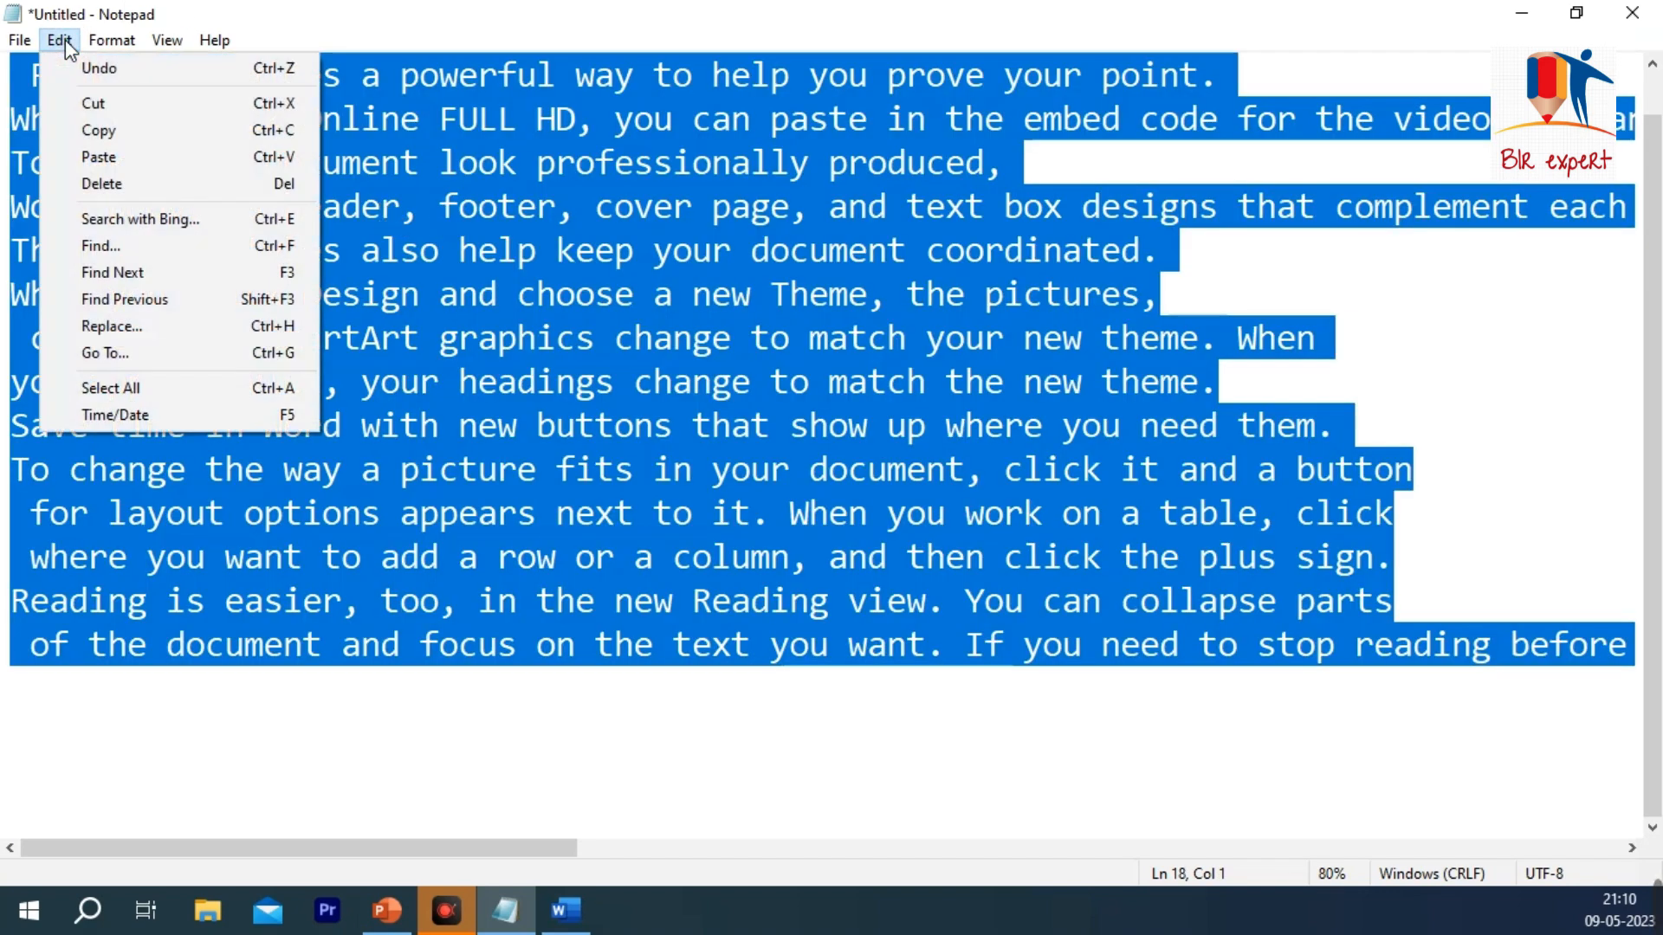
click(663, 409)
click(60, 40)
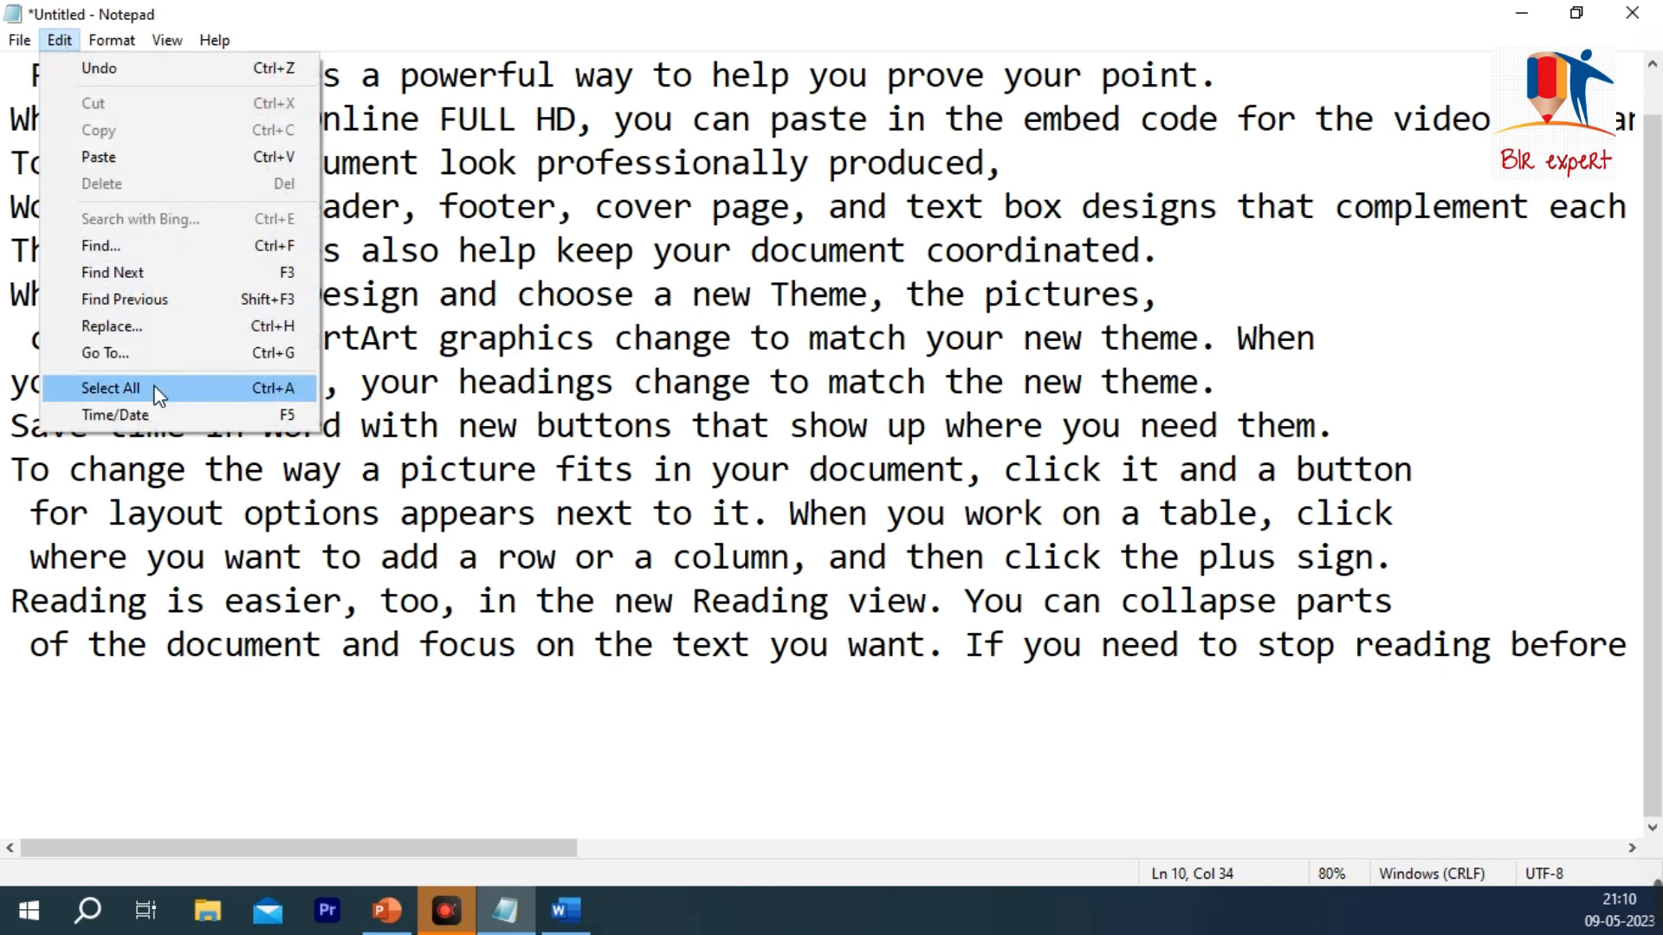
click(130, 382)
click(755, 340)
click(60, 39)
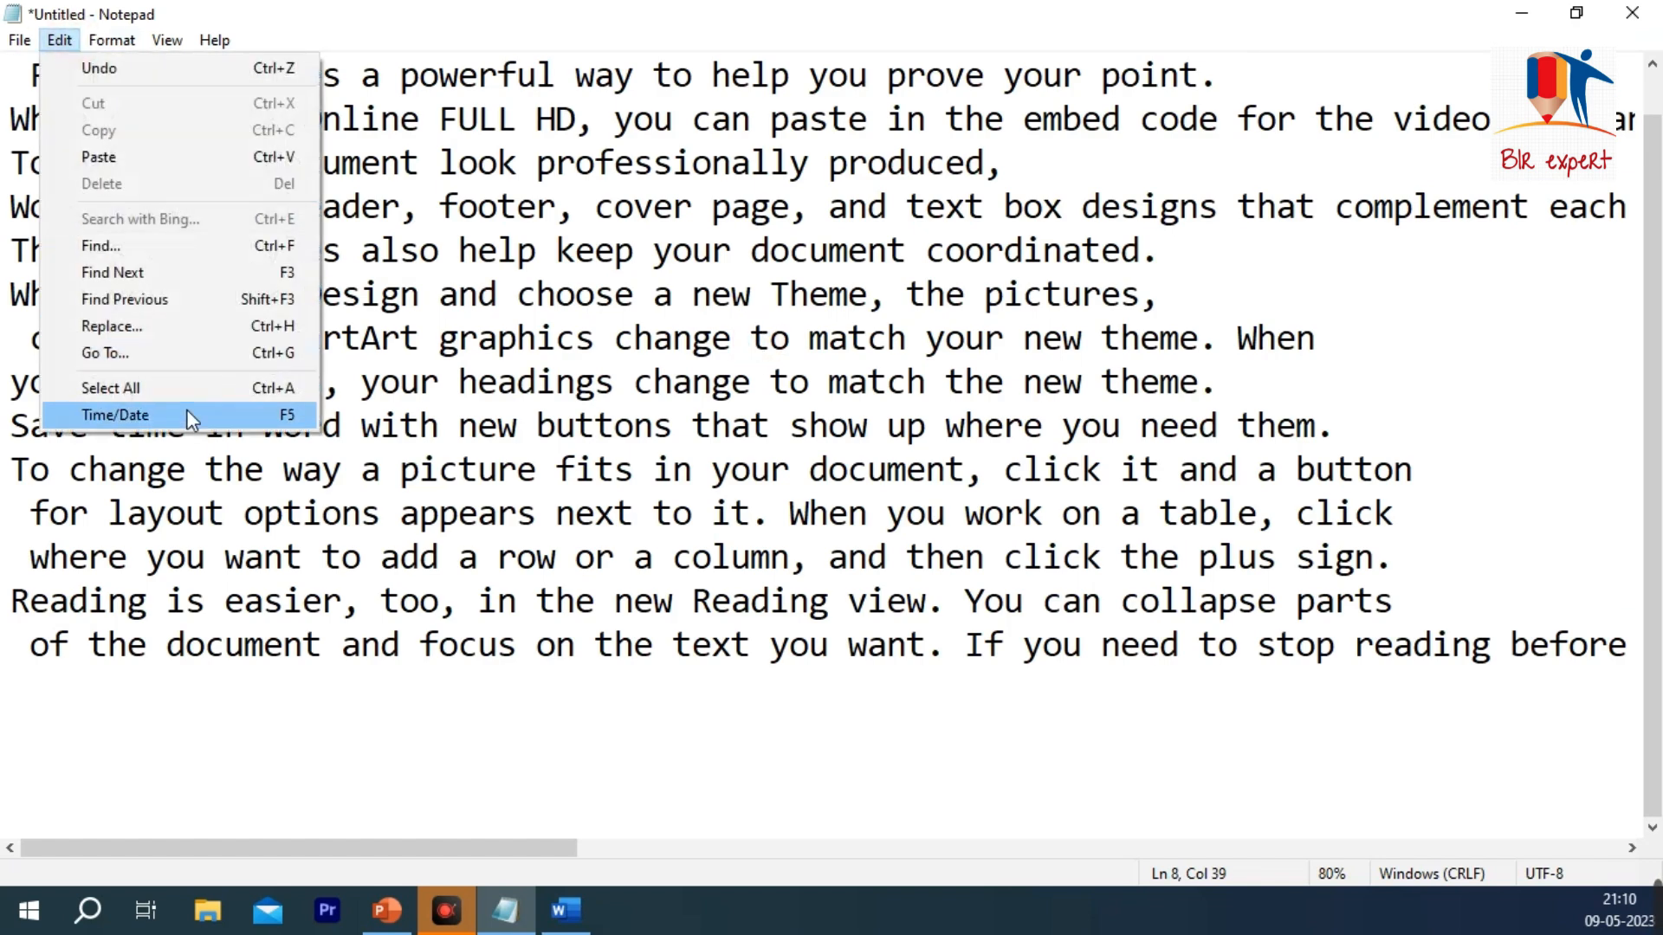
click(962, 469)
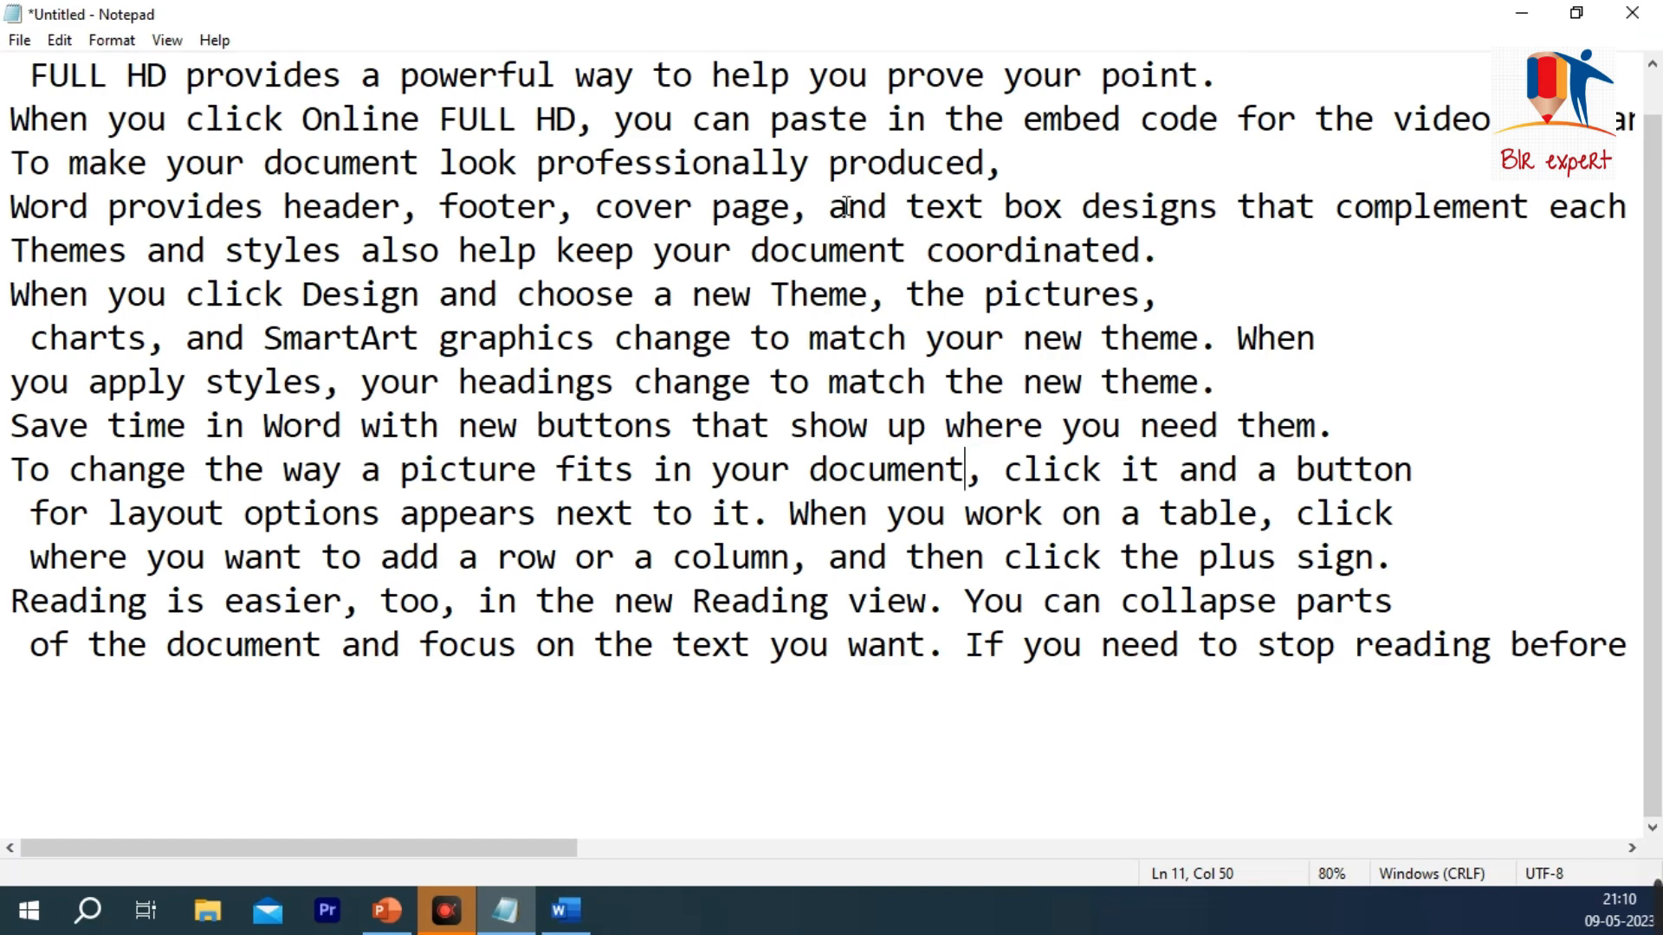
Step: Start a new blank document without saving the changes to the current one
click(19, 40)
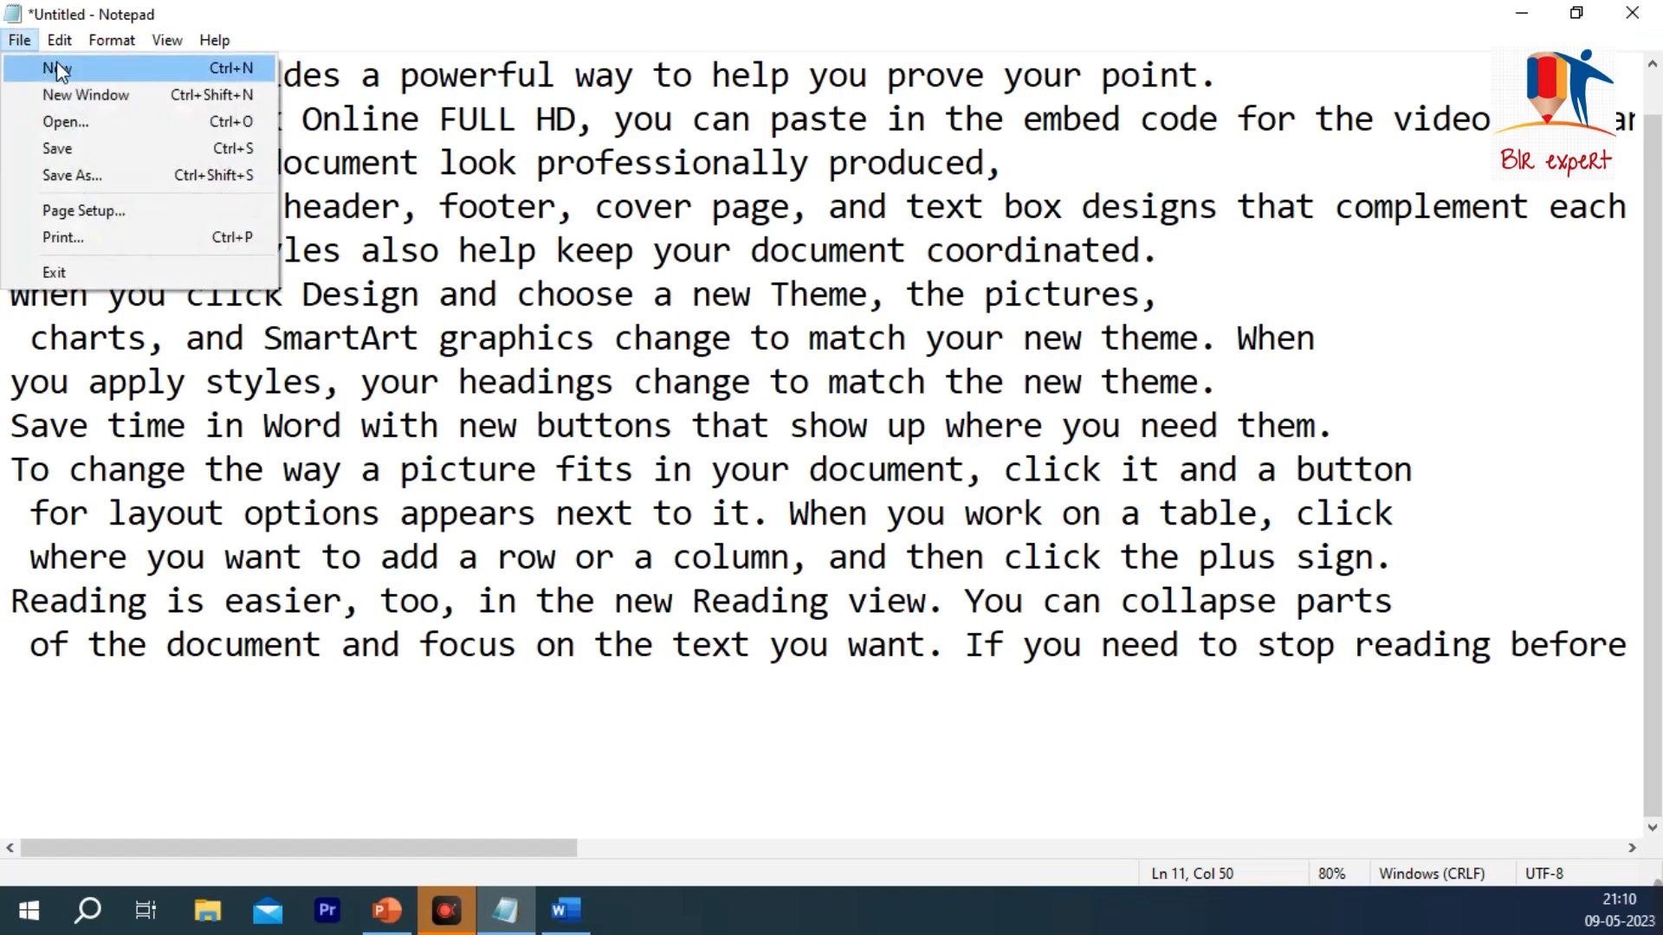
click(57, 66)
click(893, 459)
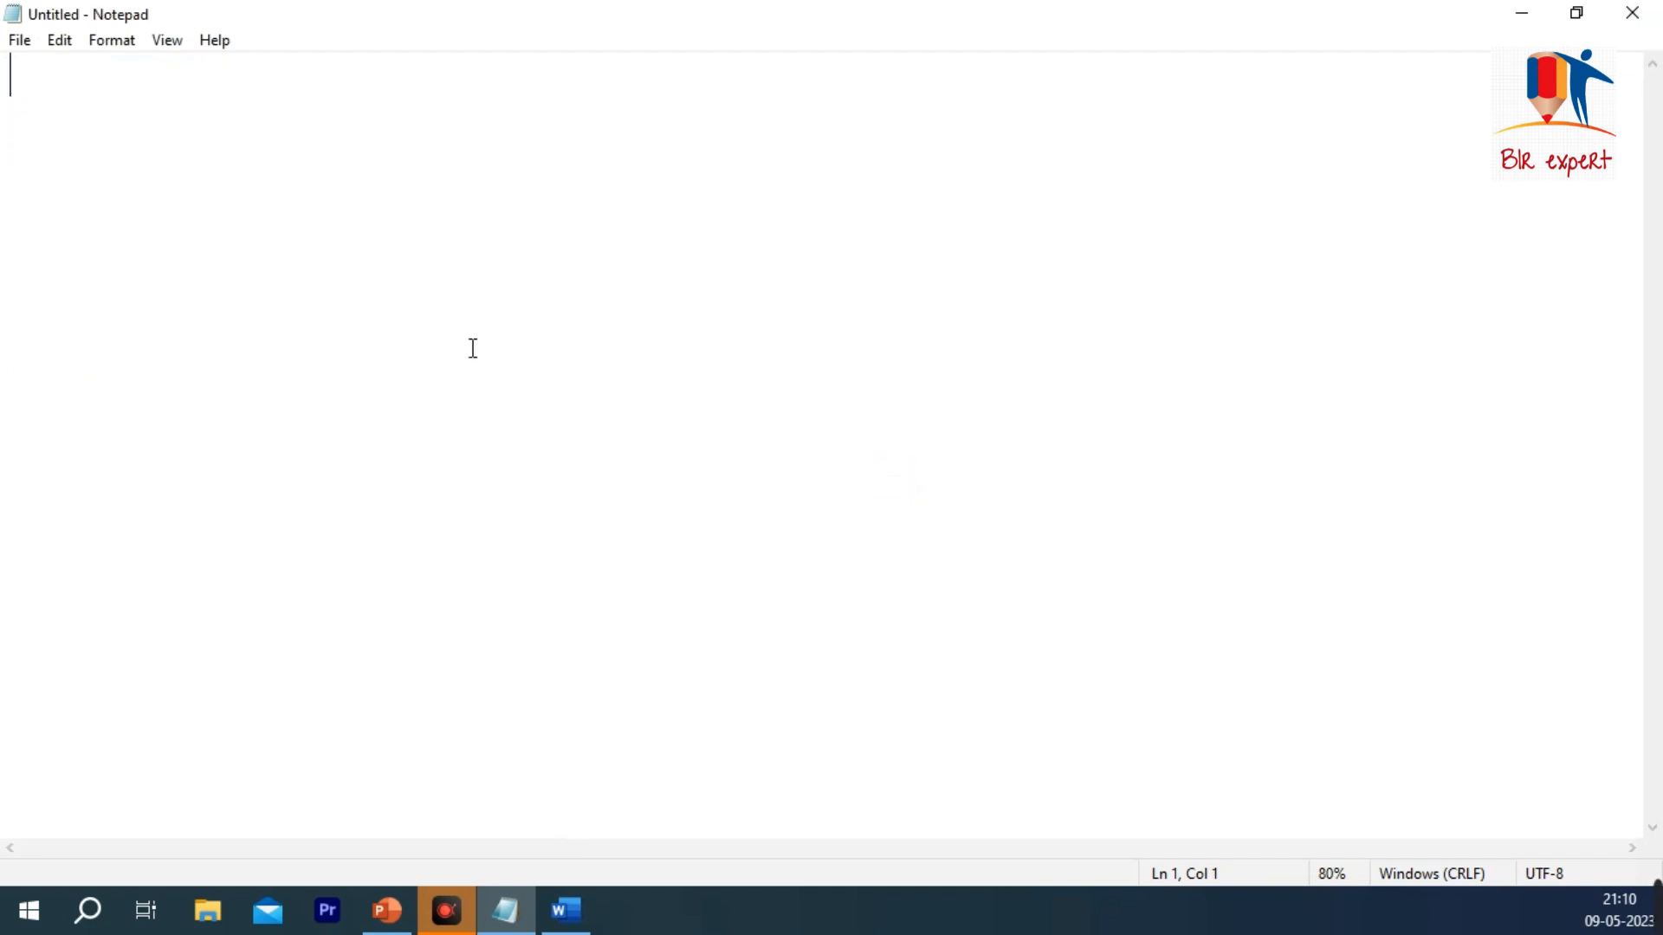
Step: Insert the current time and date into the blank document
click(61, 42)
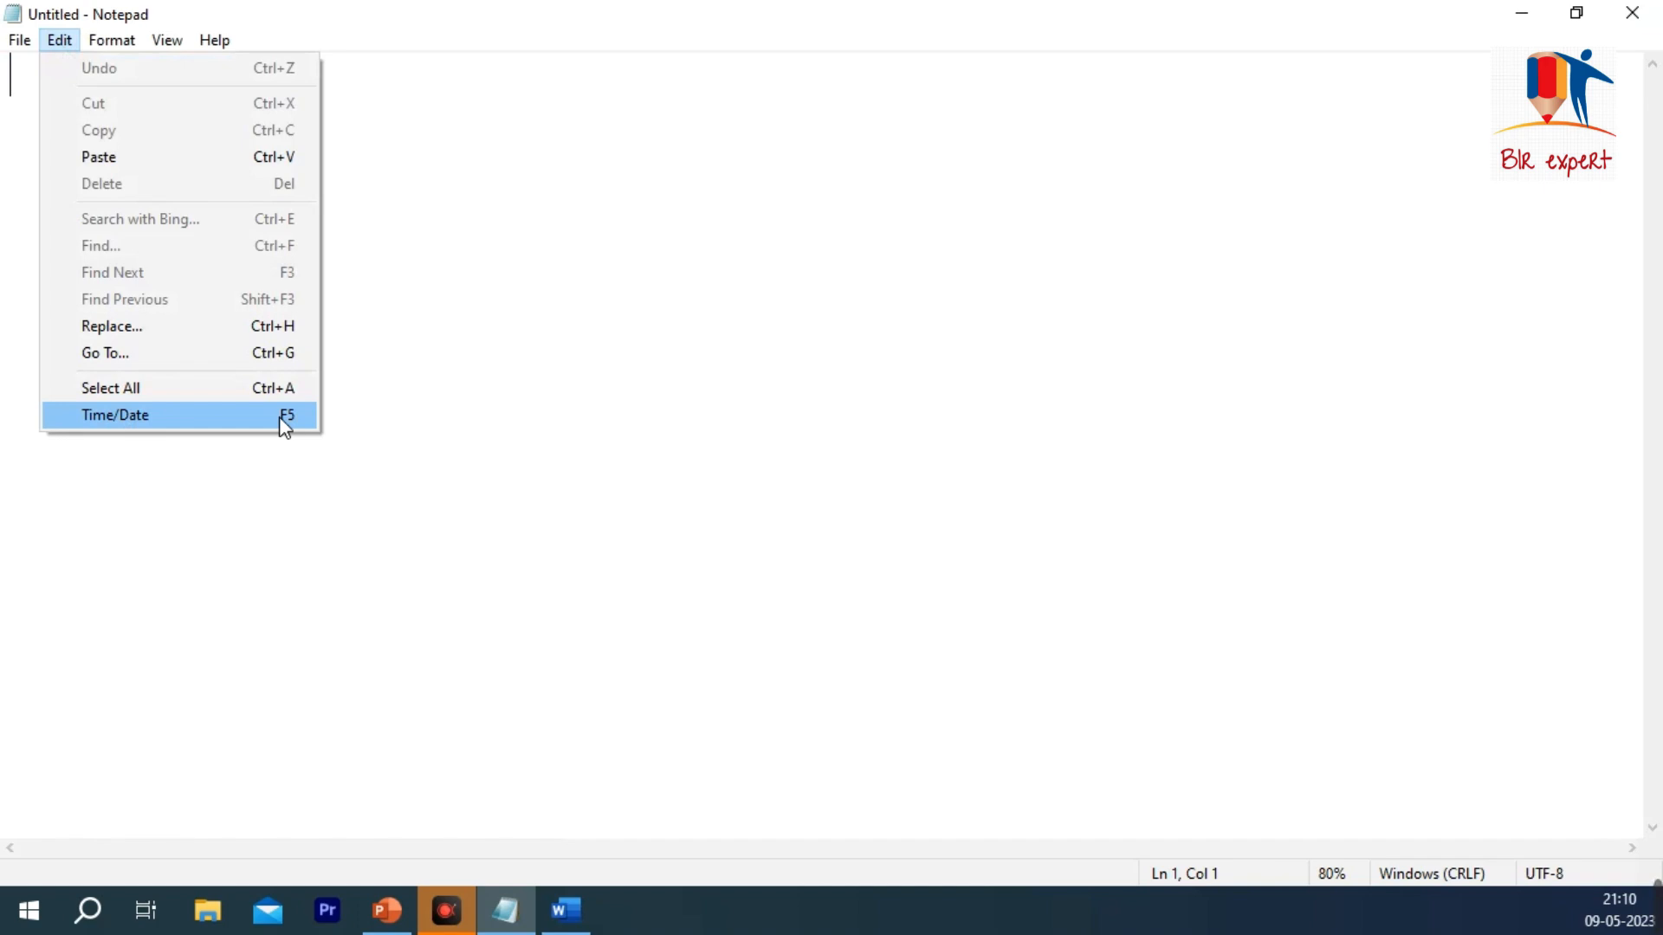
click(423, 137)
click(64, 41)
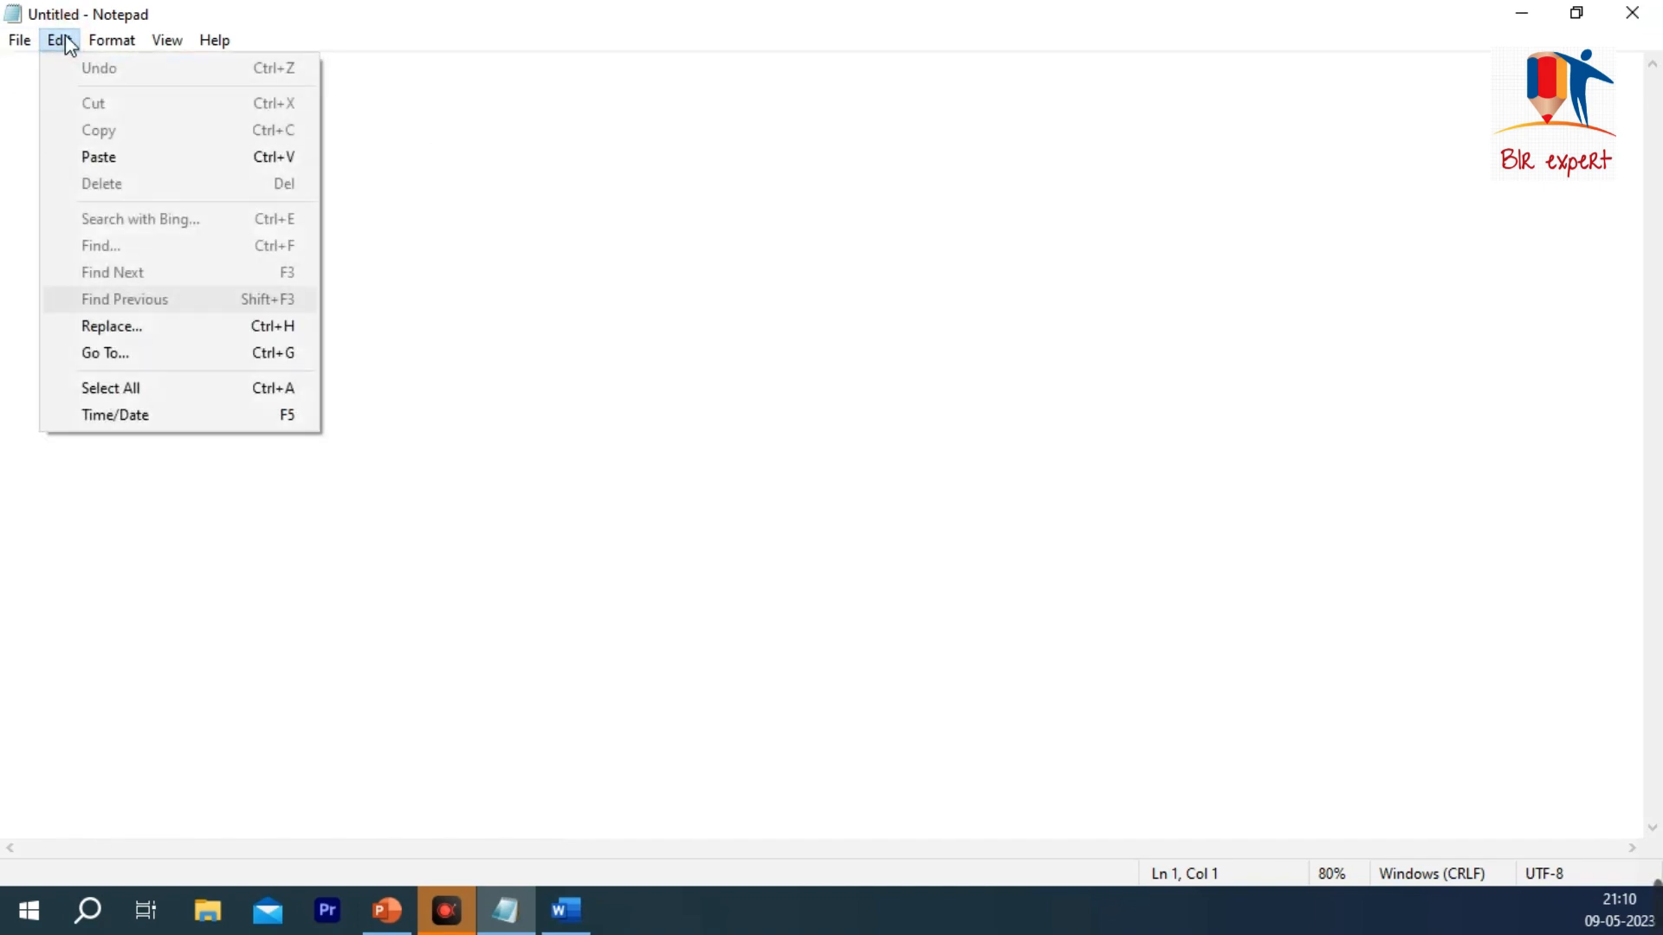
click(132, 415)
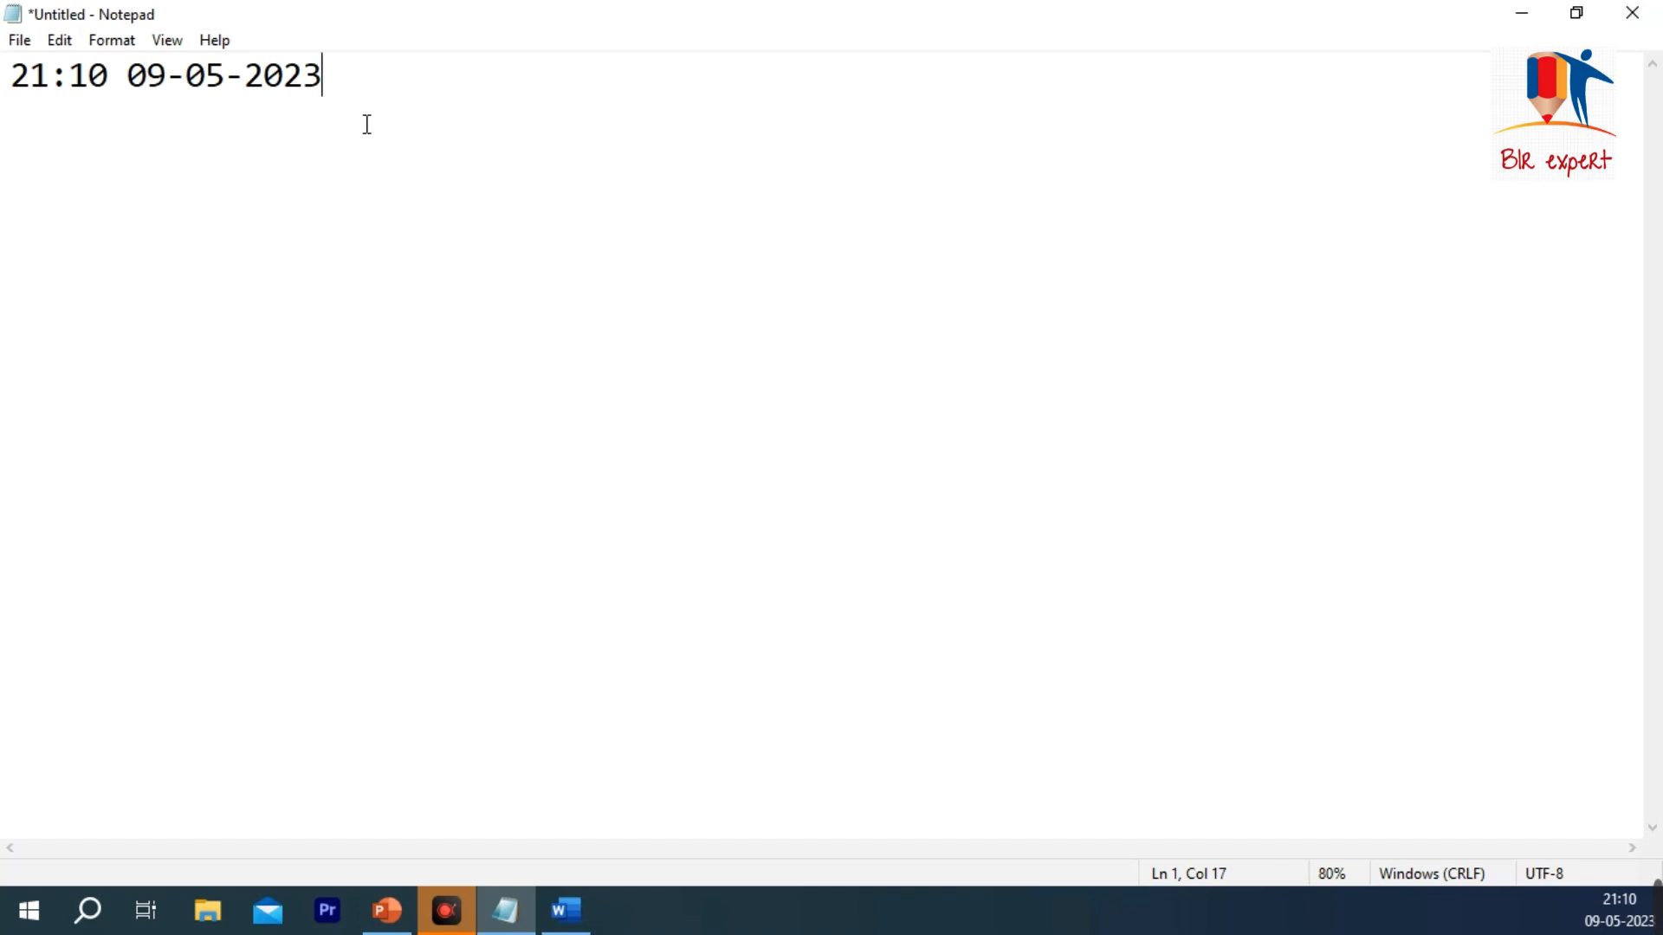
Step: Insert the time and date twice more on the same line, and add four line breaks after them
click(60, 41)
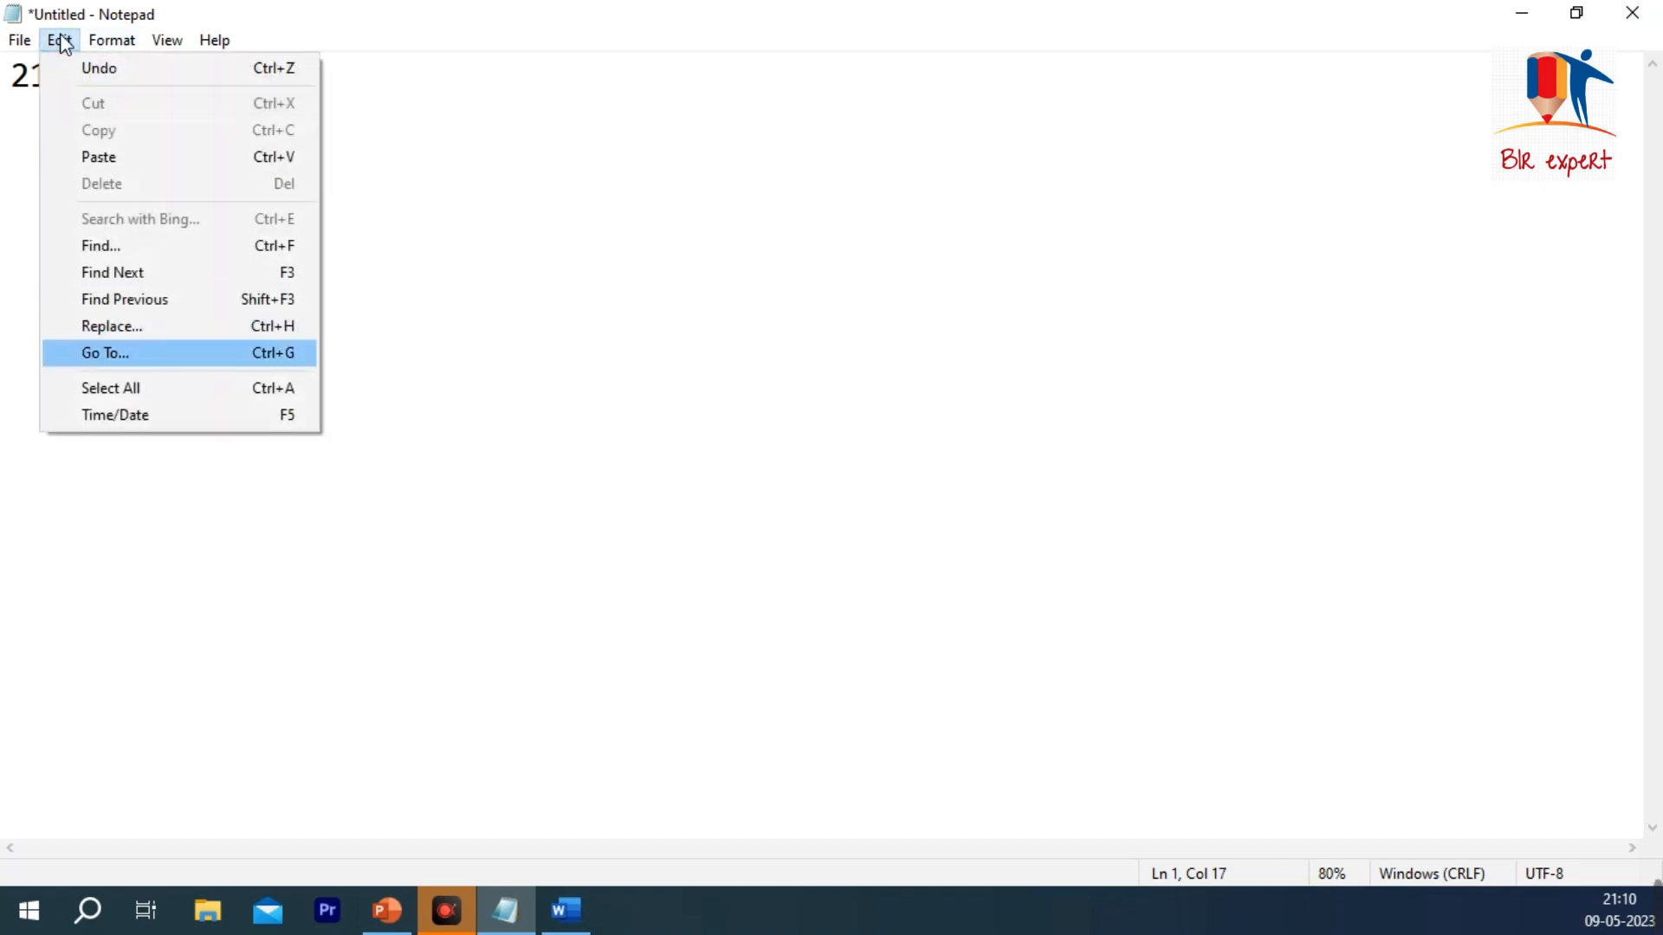
click(179, 418)
click(62, 42)
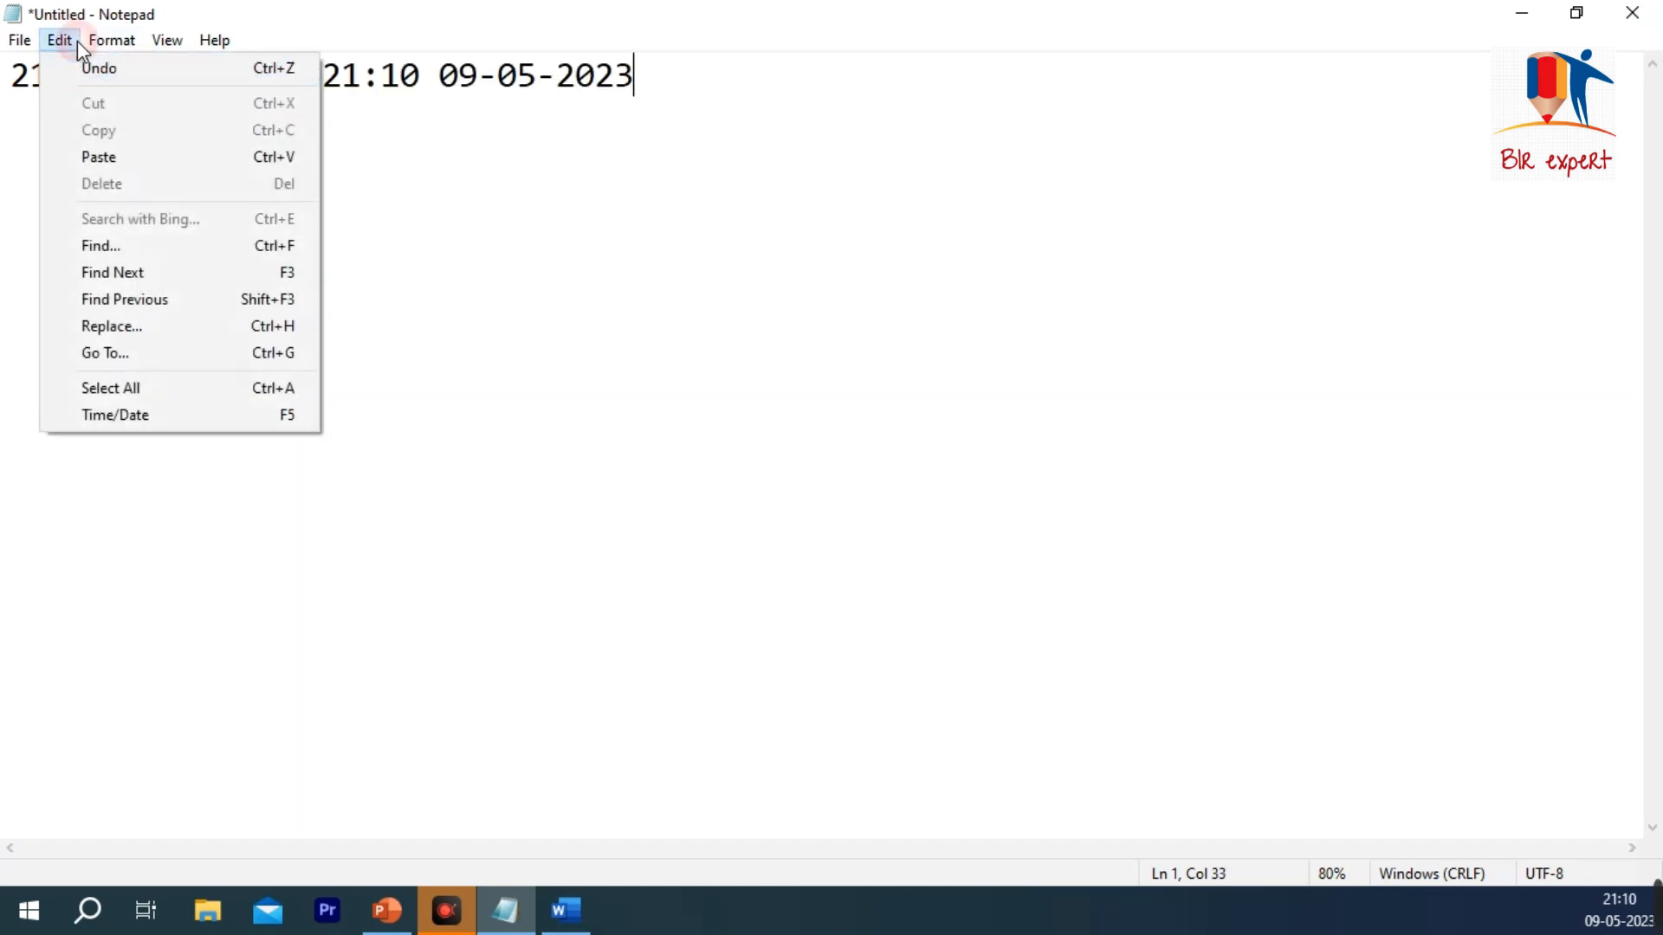
click(152, 417)
key(Return)
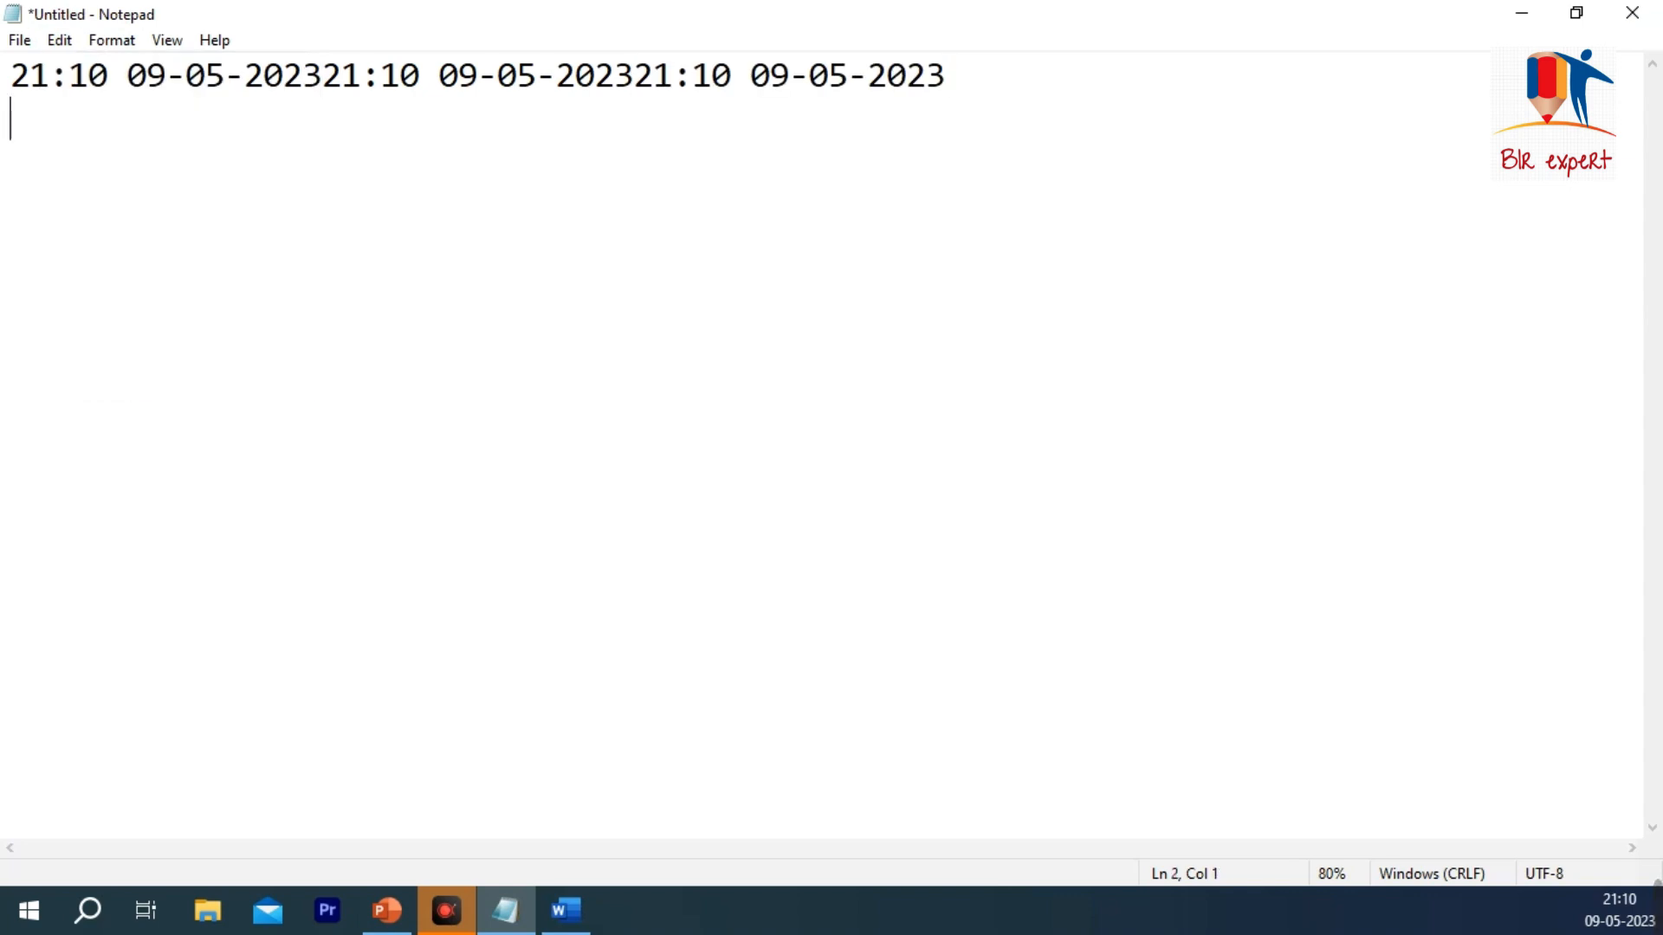
key(Return)
key(Return)
key(Return)
key(Return)
key(Return)
key(Return)
Step: Minimize the current document, open another Notepad window from the desktop shortcut and maximize it
click(509, 914)
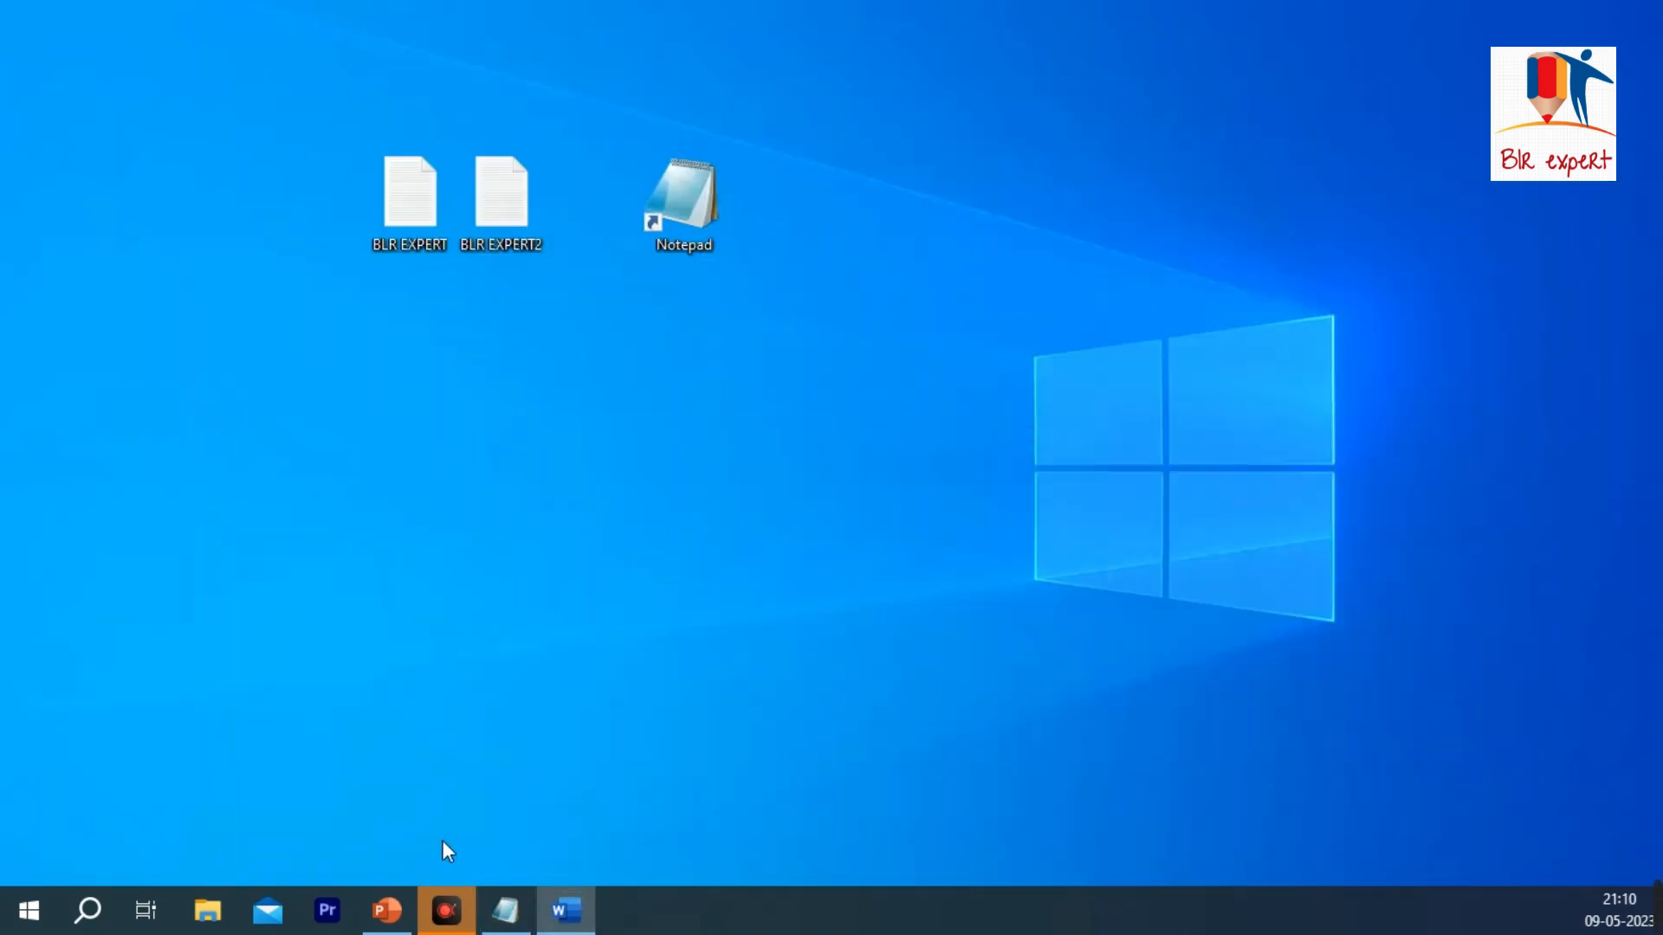
click(519, 913)
click(511, 907)
double_click(682, 208)
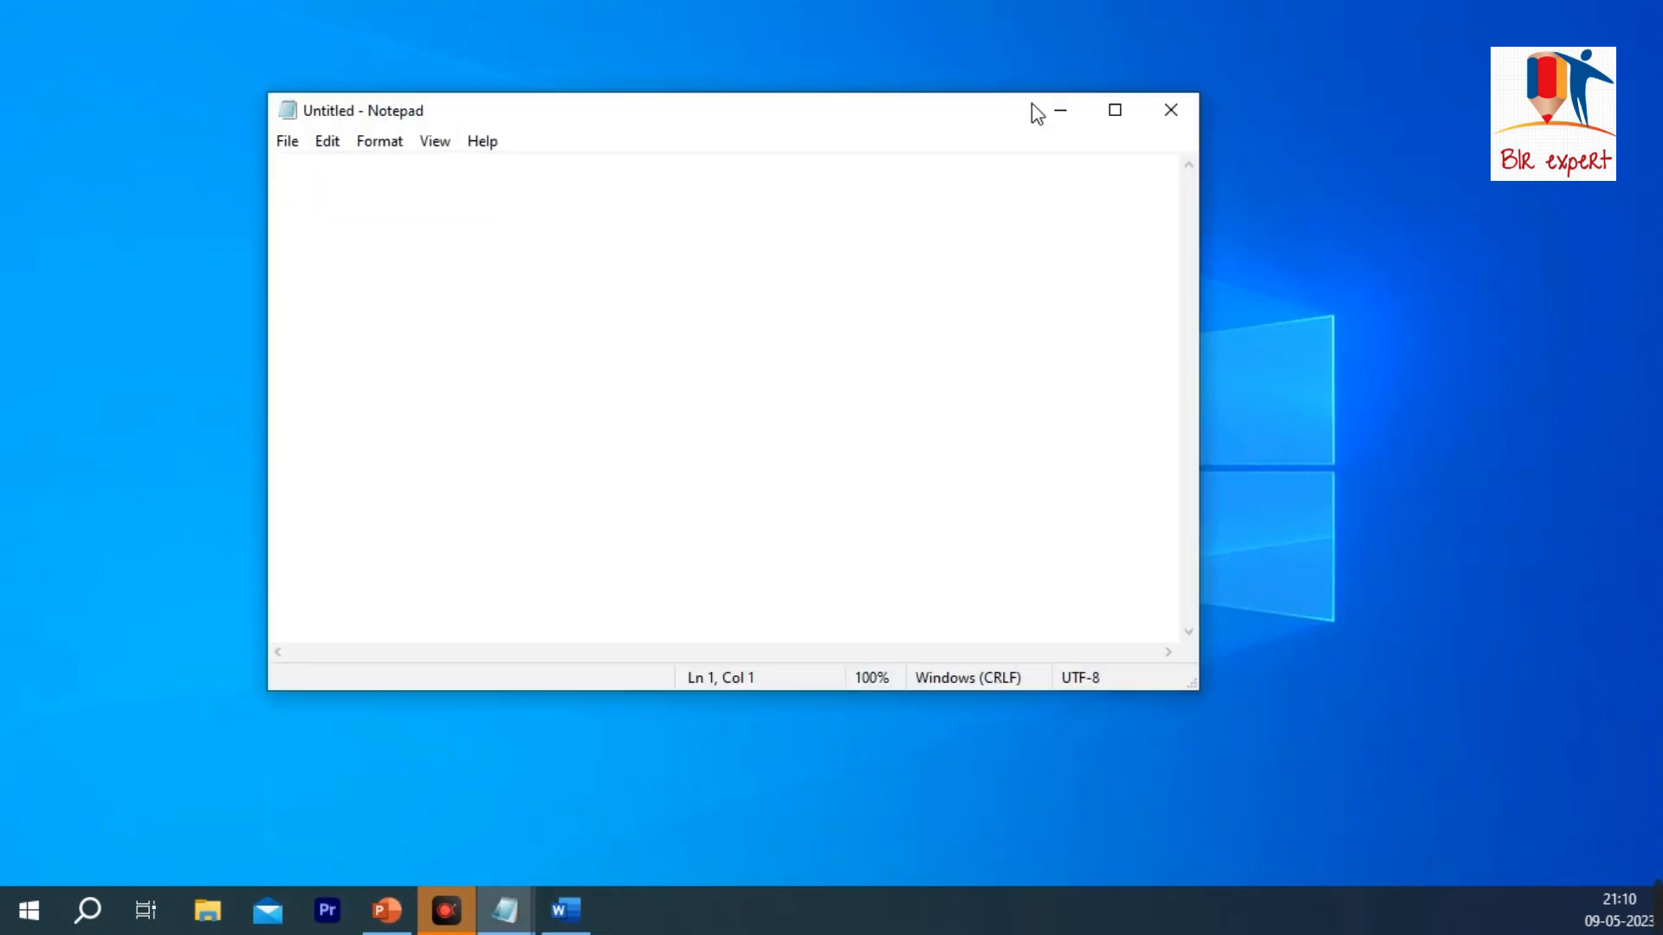
click(1114, 114)
Step: Enter the sentence "COMPUTER IS AN ELECTRONIC DEVICE ?" in the blank document
click(60, 39)
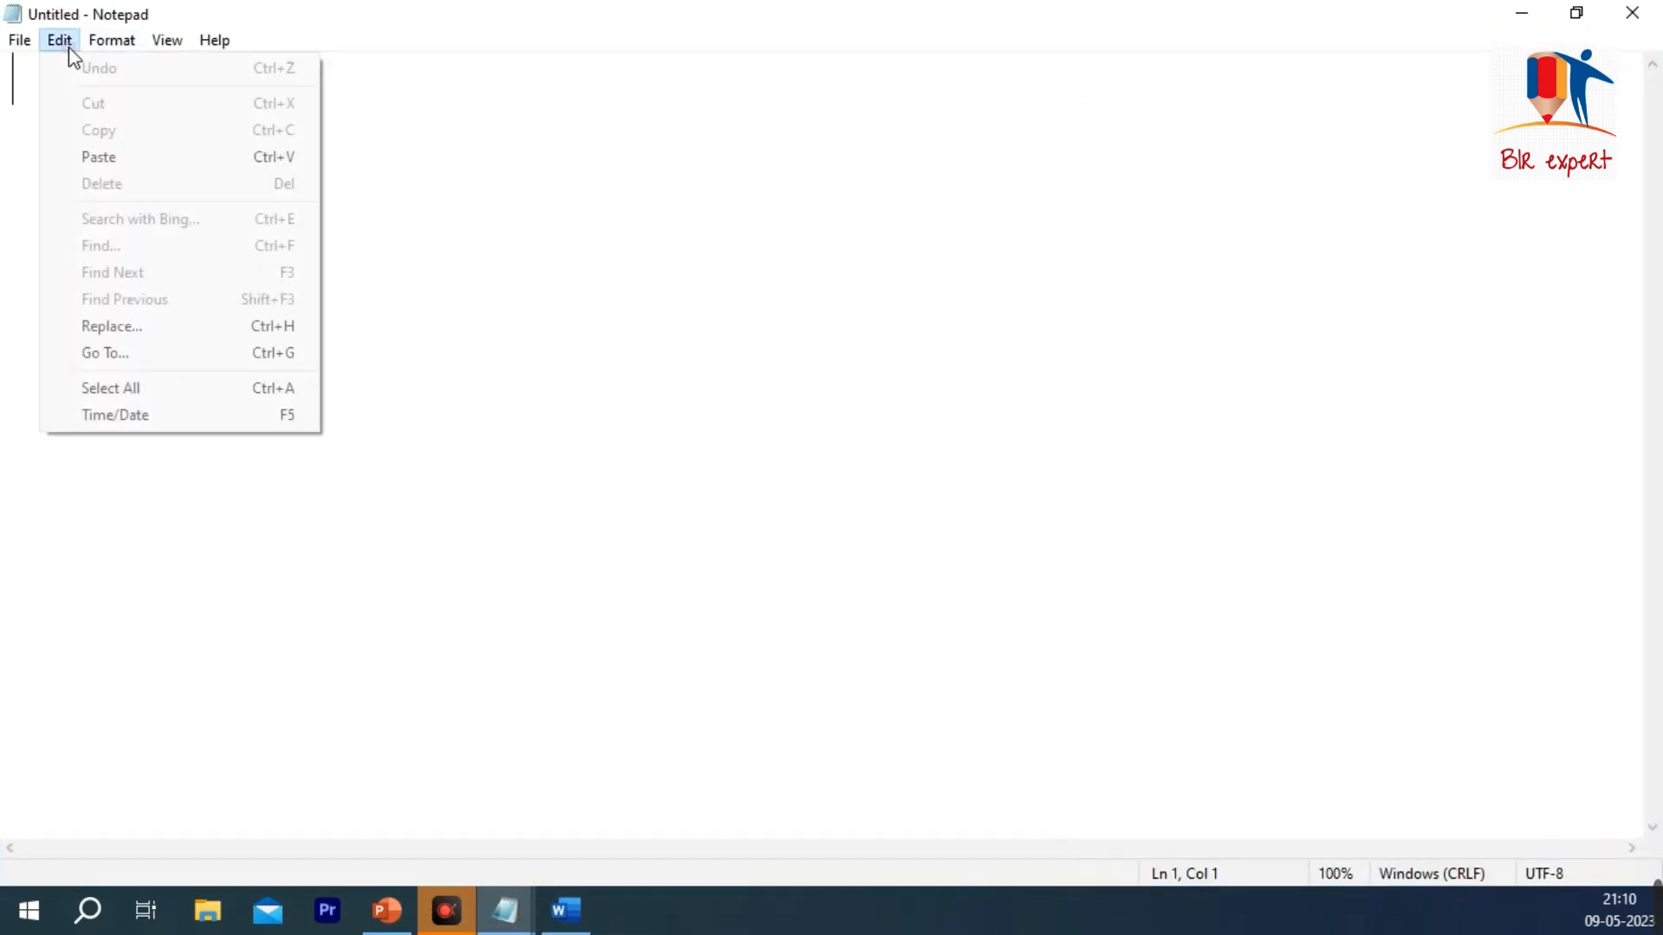
click(120, 39)
click(119, 40)
click(73, 107)
text(COM)
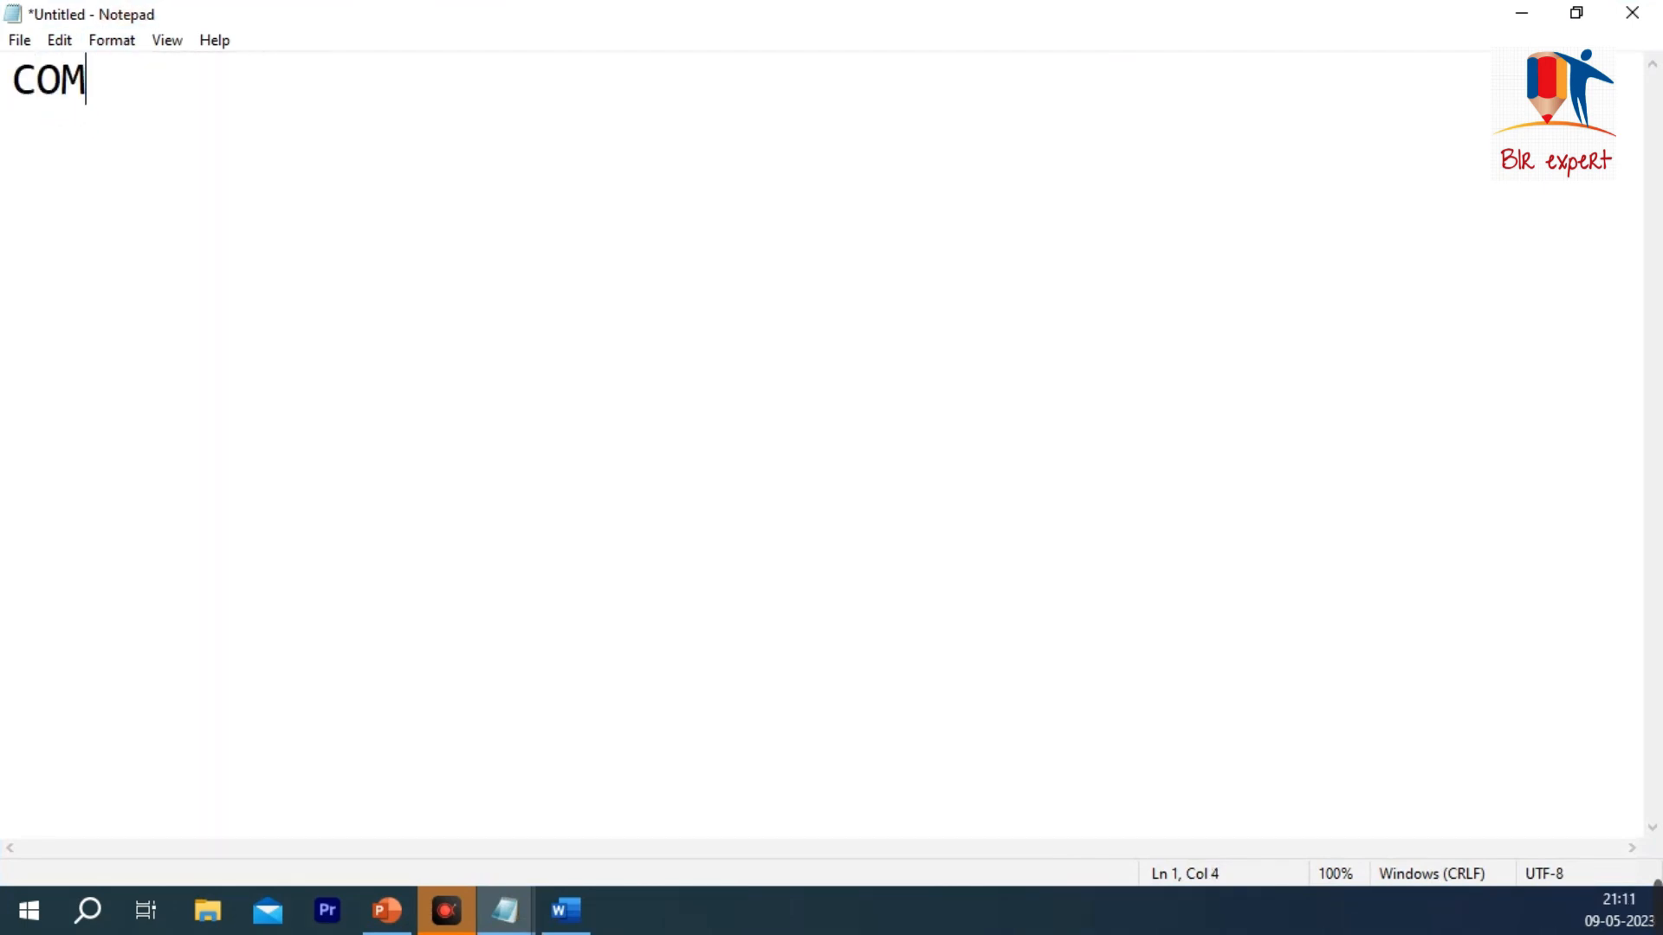
text(PUTER IS AN )
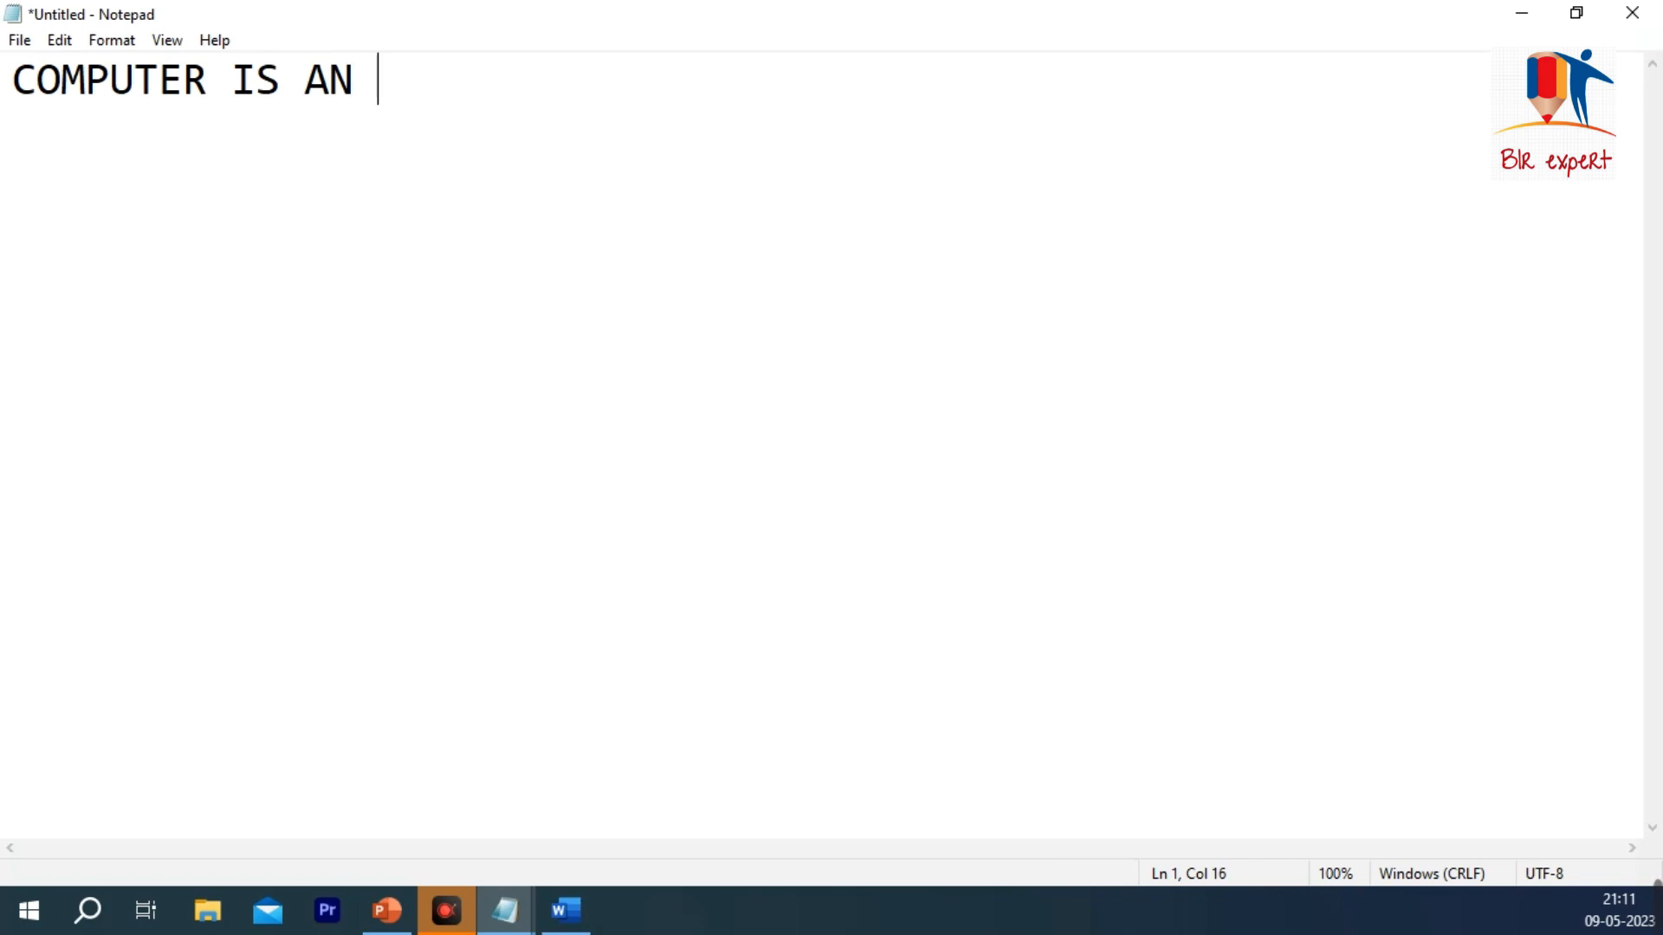
text(ELECTRONIC DEVICE ?)
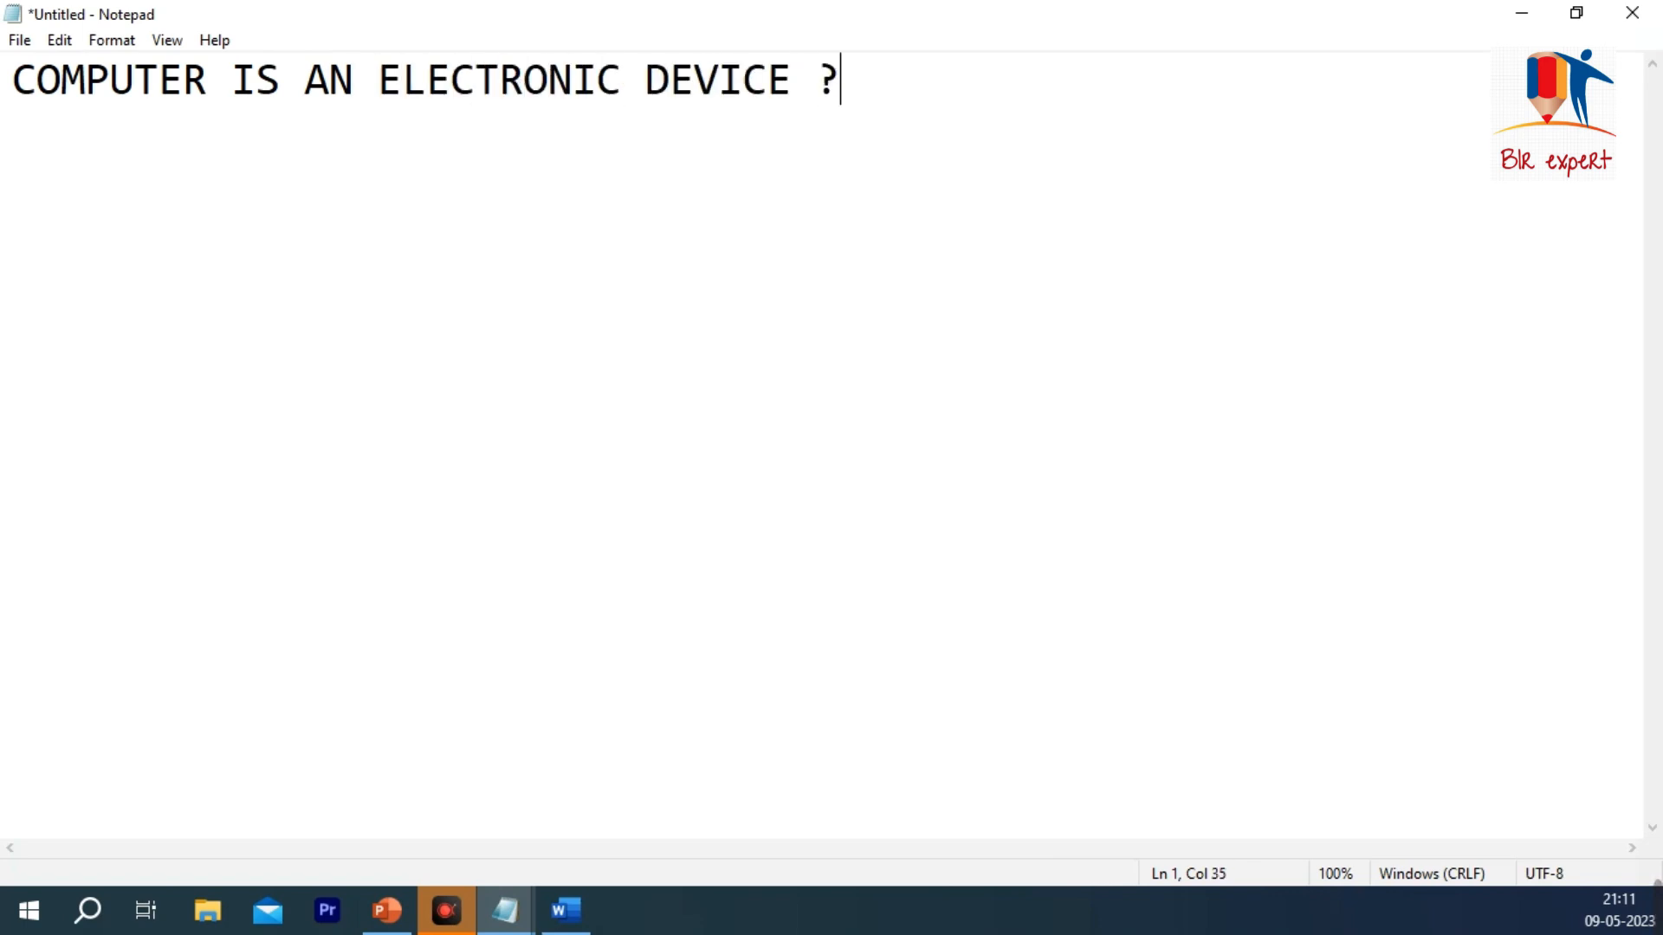
Step: Select the sentence and change its font to Cheltenhm BdHd BT, Bold Oblique, size 36
drag(903, 81, 12, 80)
click(118, 44)
click(156, 97)
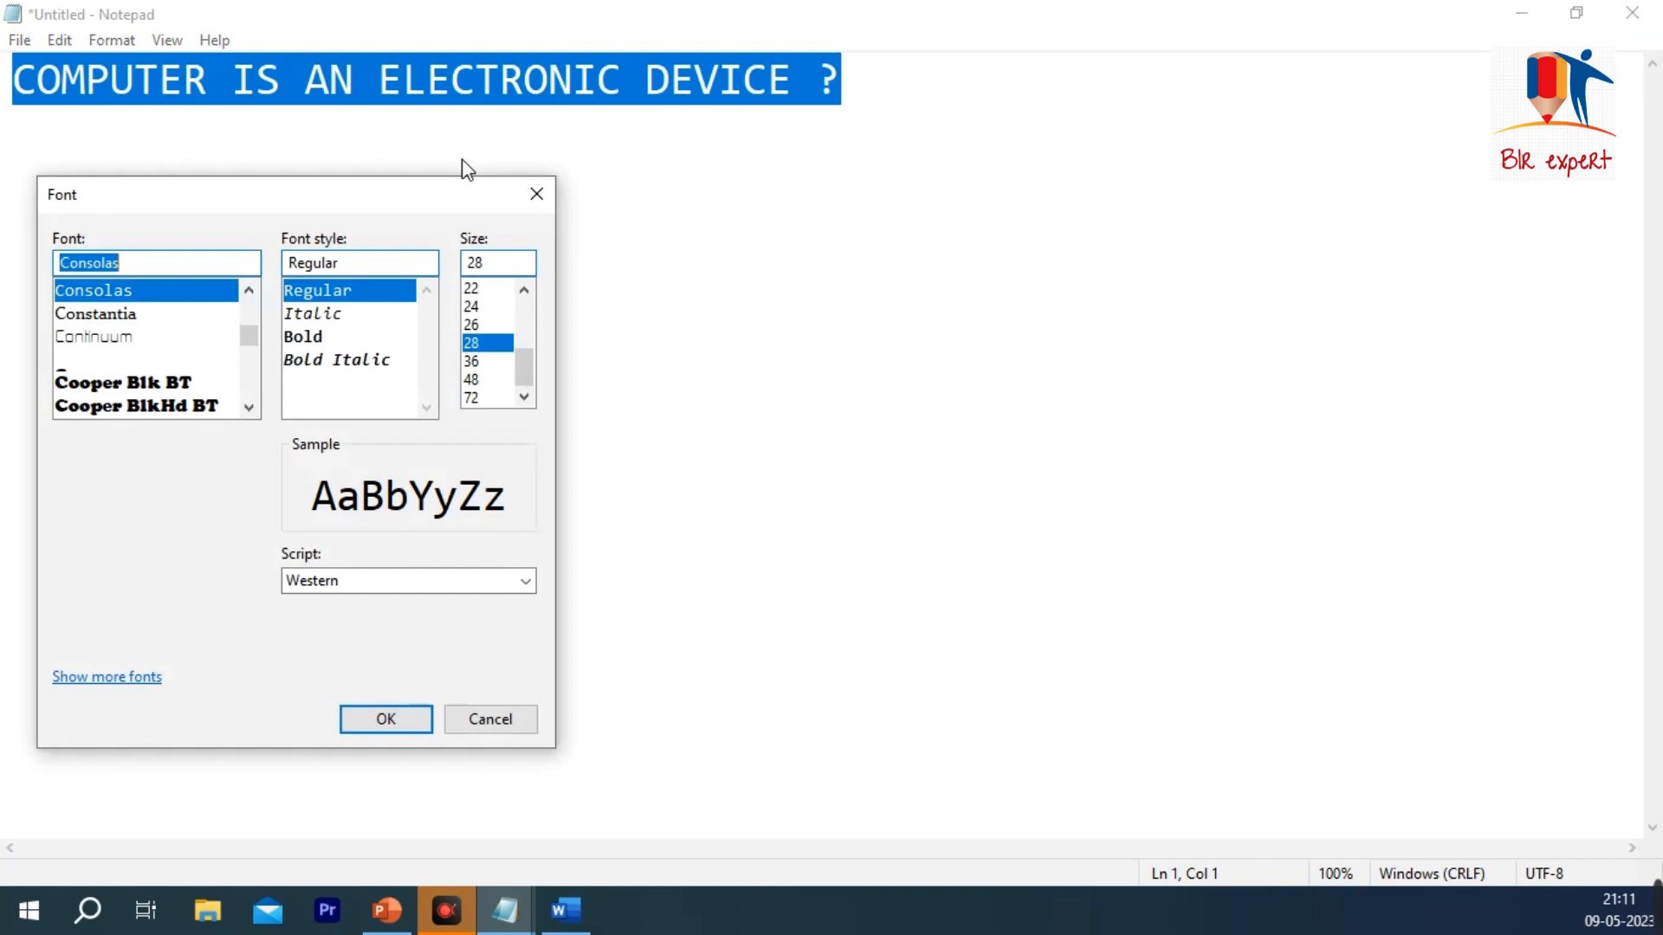
drag(402, 205, 1129, 183)
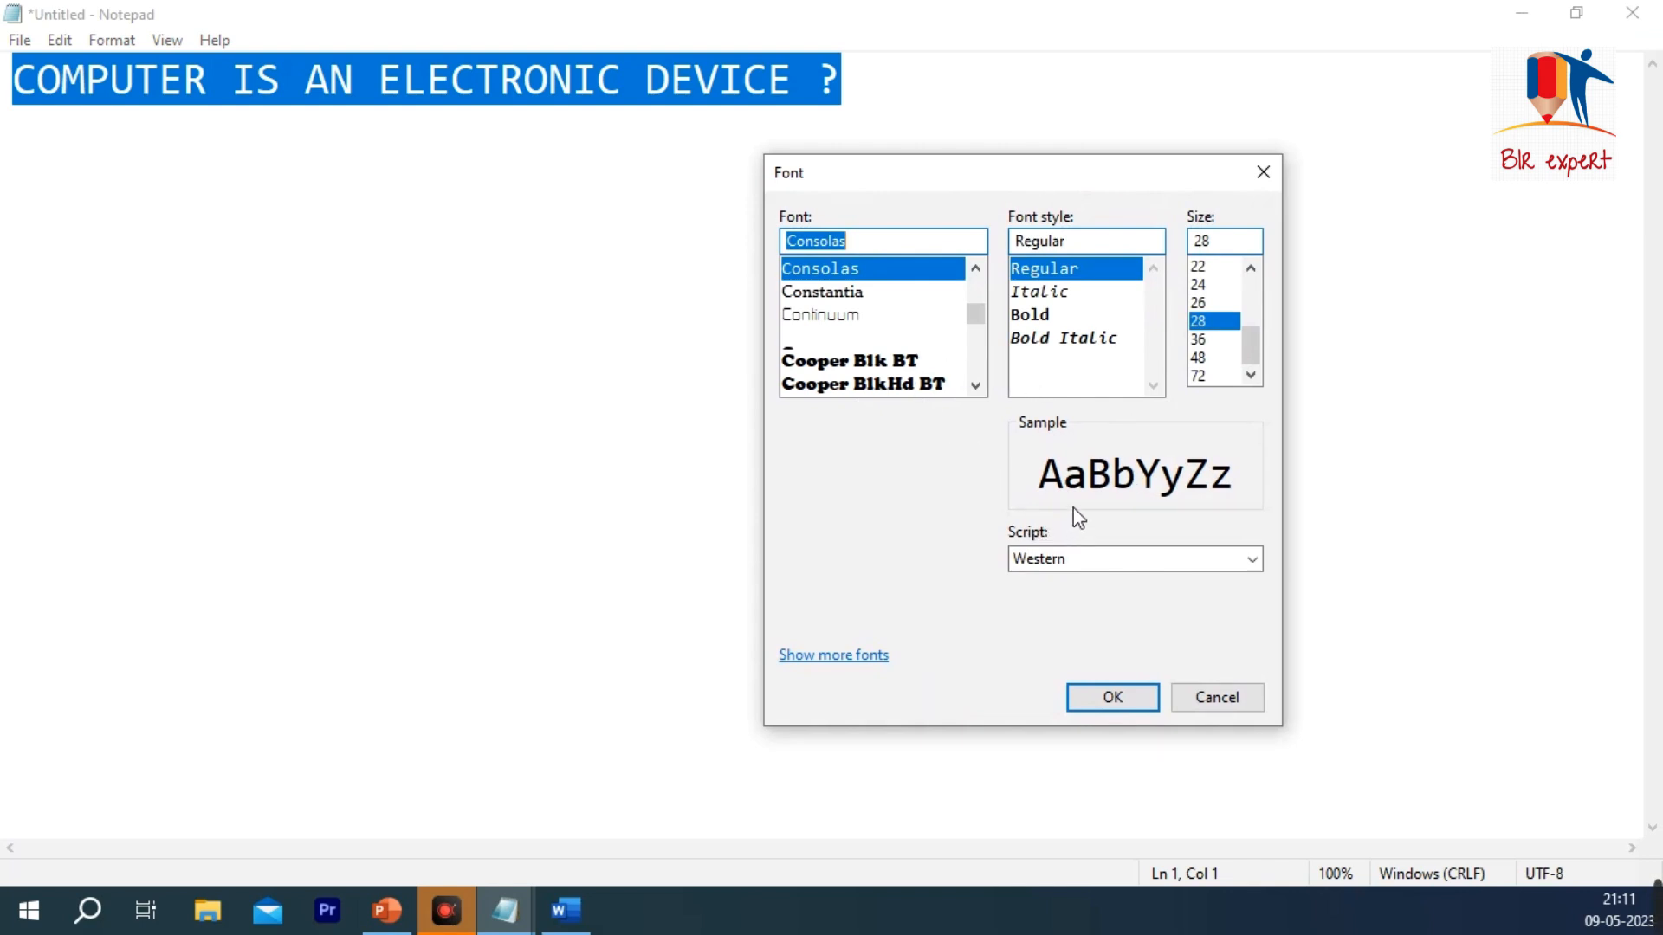
click(897, 315)
click(892, 299)
scroll(892, 324, up, 5)
scroll(890, 329, up, 2)
click(890, 333)
click(885, 269)
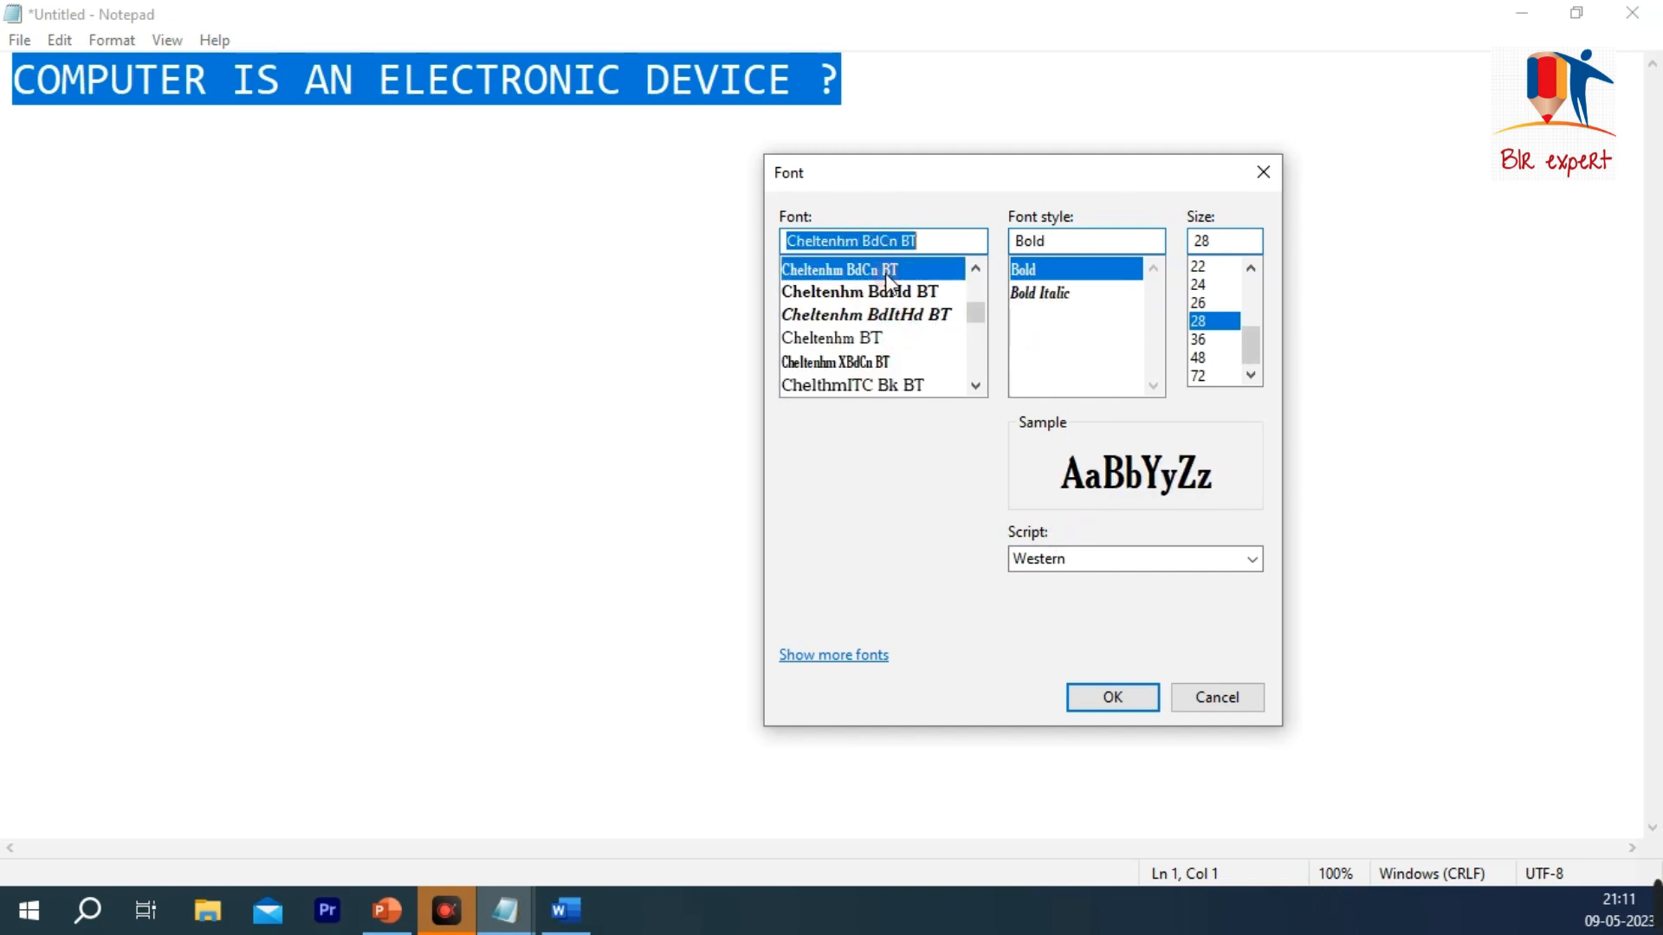
click(880, 291)
click(1054, 293)
click(1216, 303)
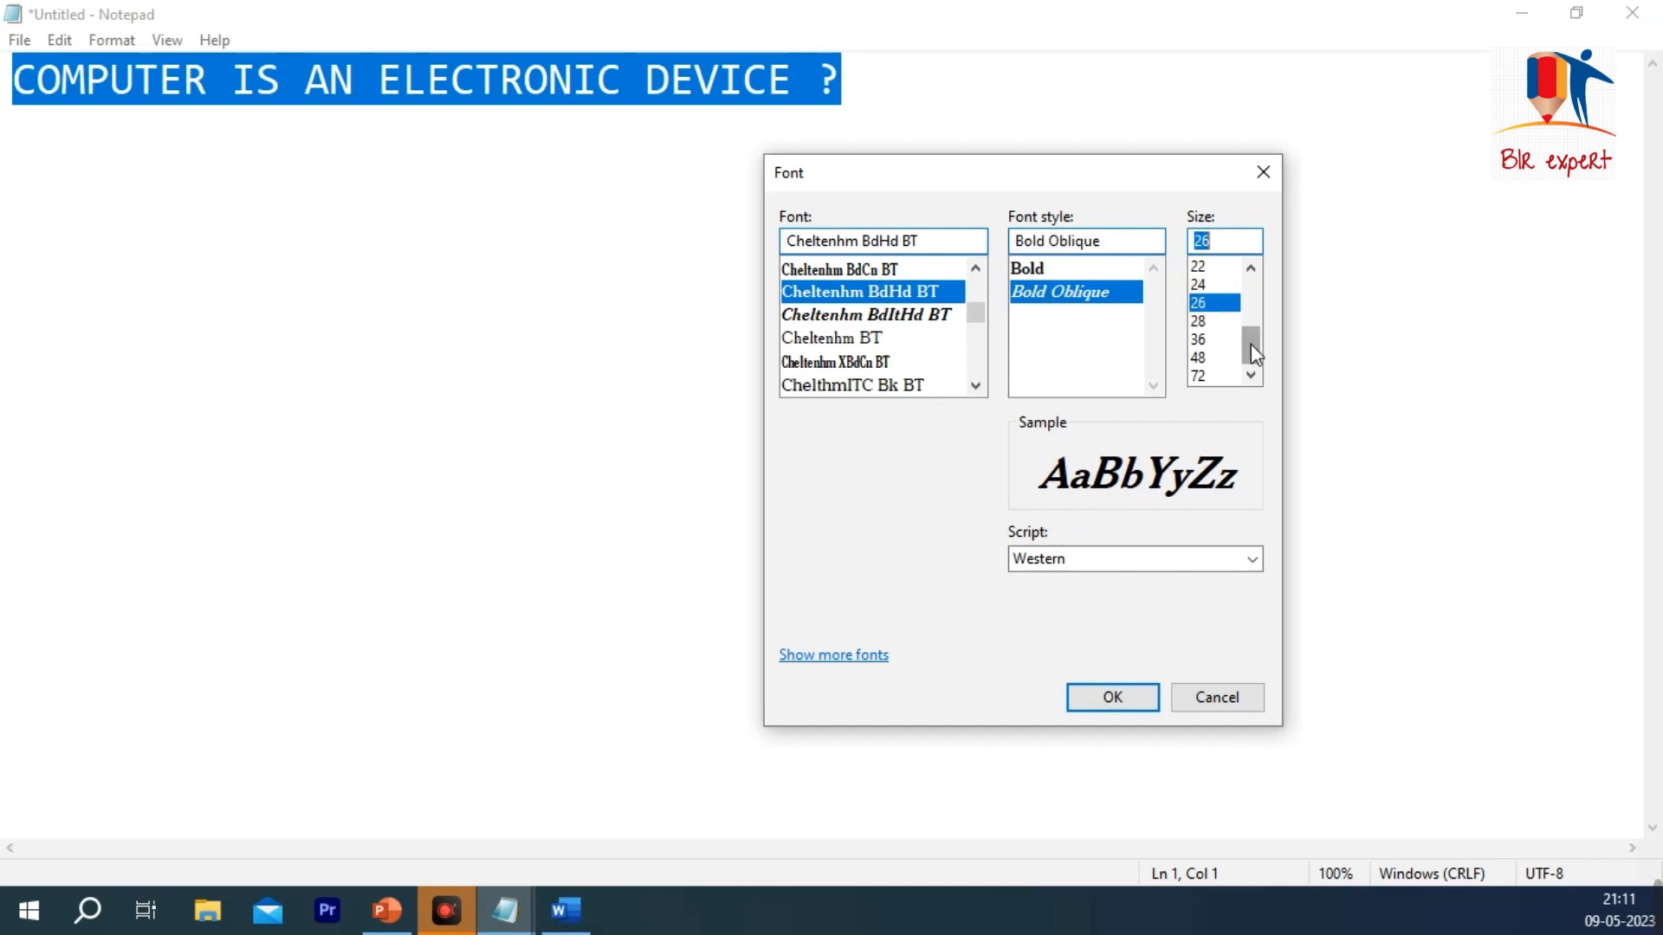
click(1212, 340)
click(1112, 697)
Step: Change the sentence's font to ChuckWarren DesignSH, Bold Oblique, size 48
drag(1203, 177, 15, 122)
click(112, 40)
click(139, 94)
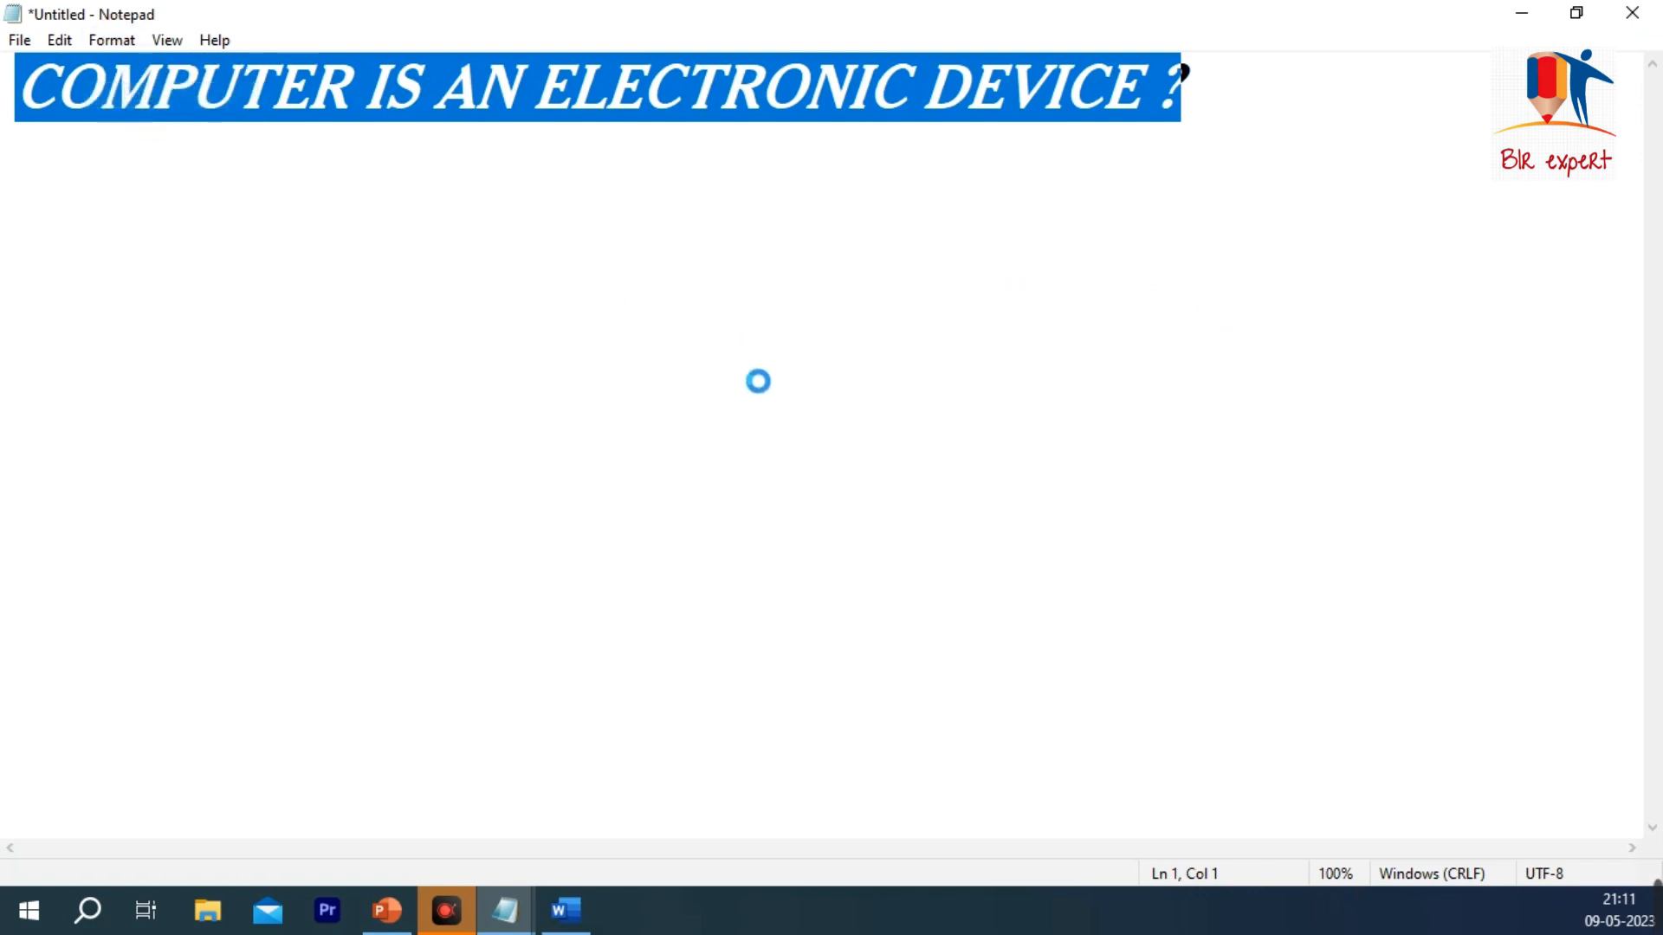
scroll(199, 346, down, 2)
click(128, 338)
click(333, 359)
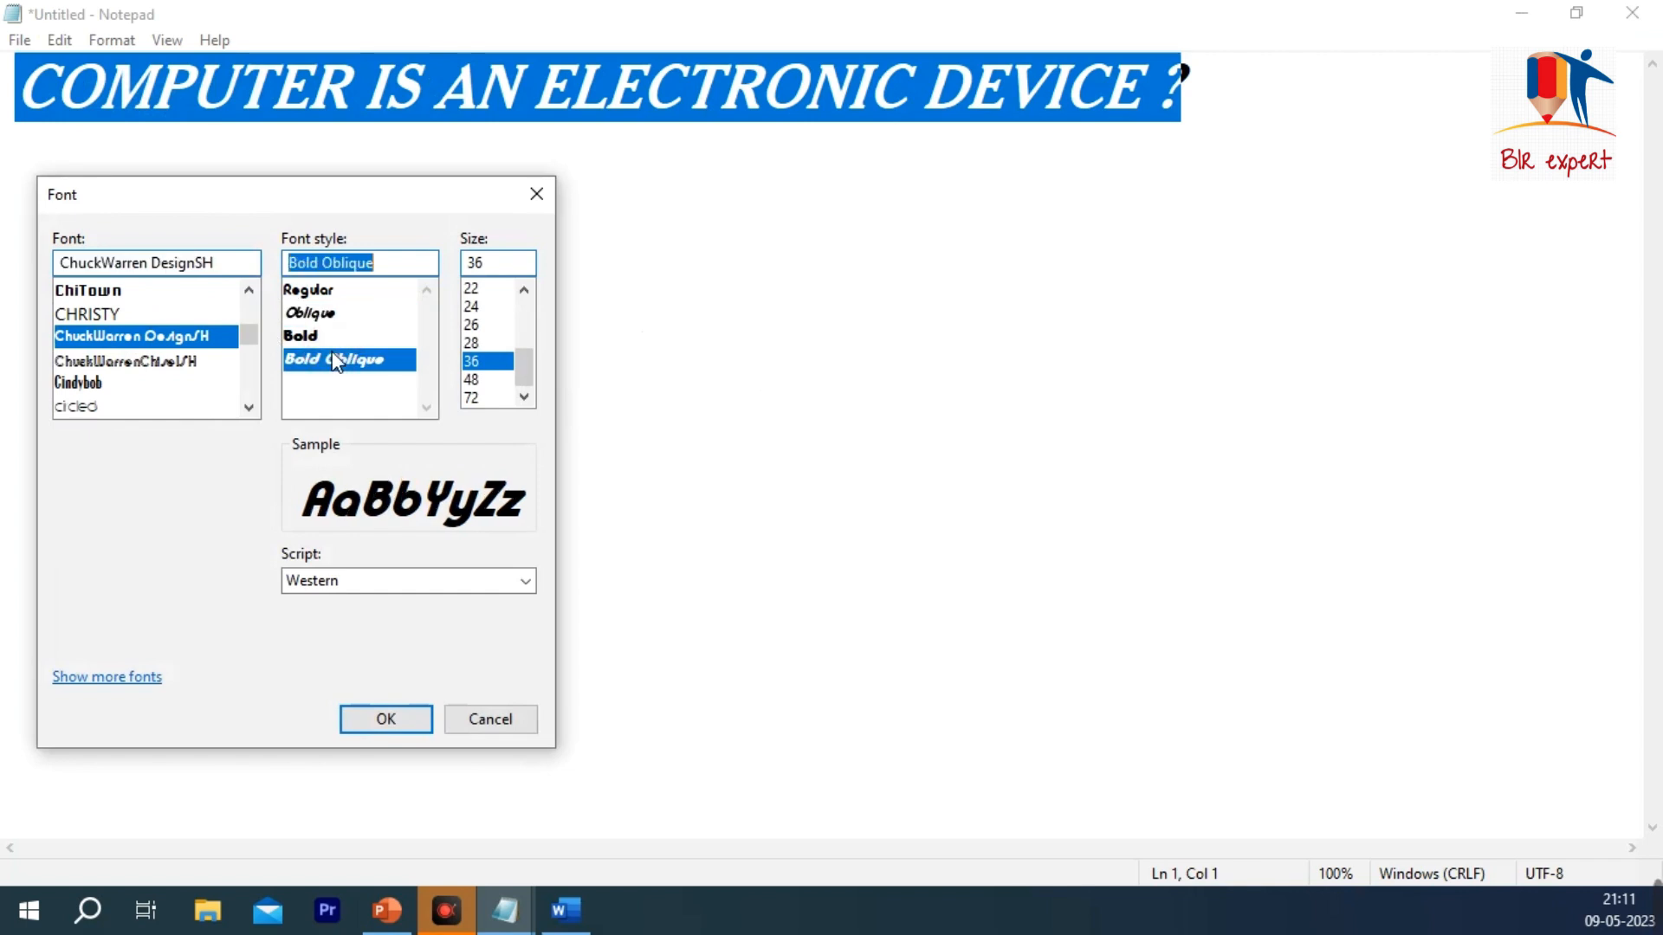
click(476, 380)
click(385, 719)
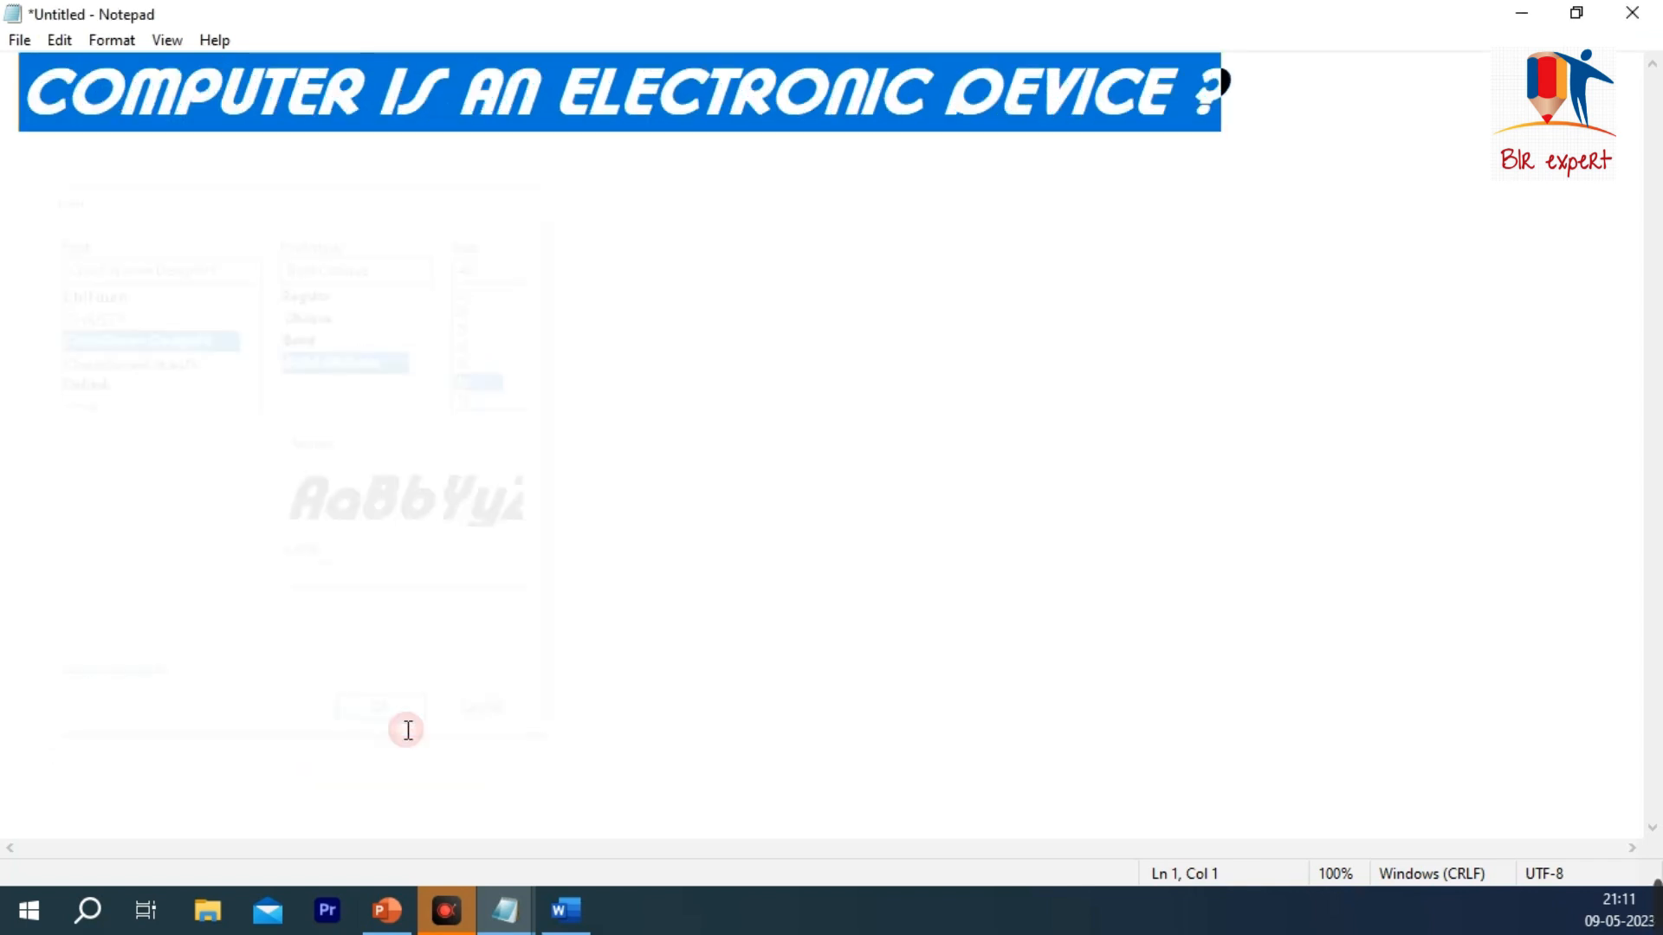
drag(1170, 122, 15, 151)
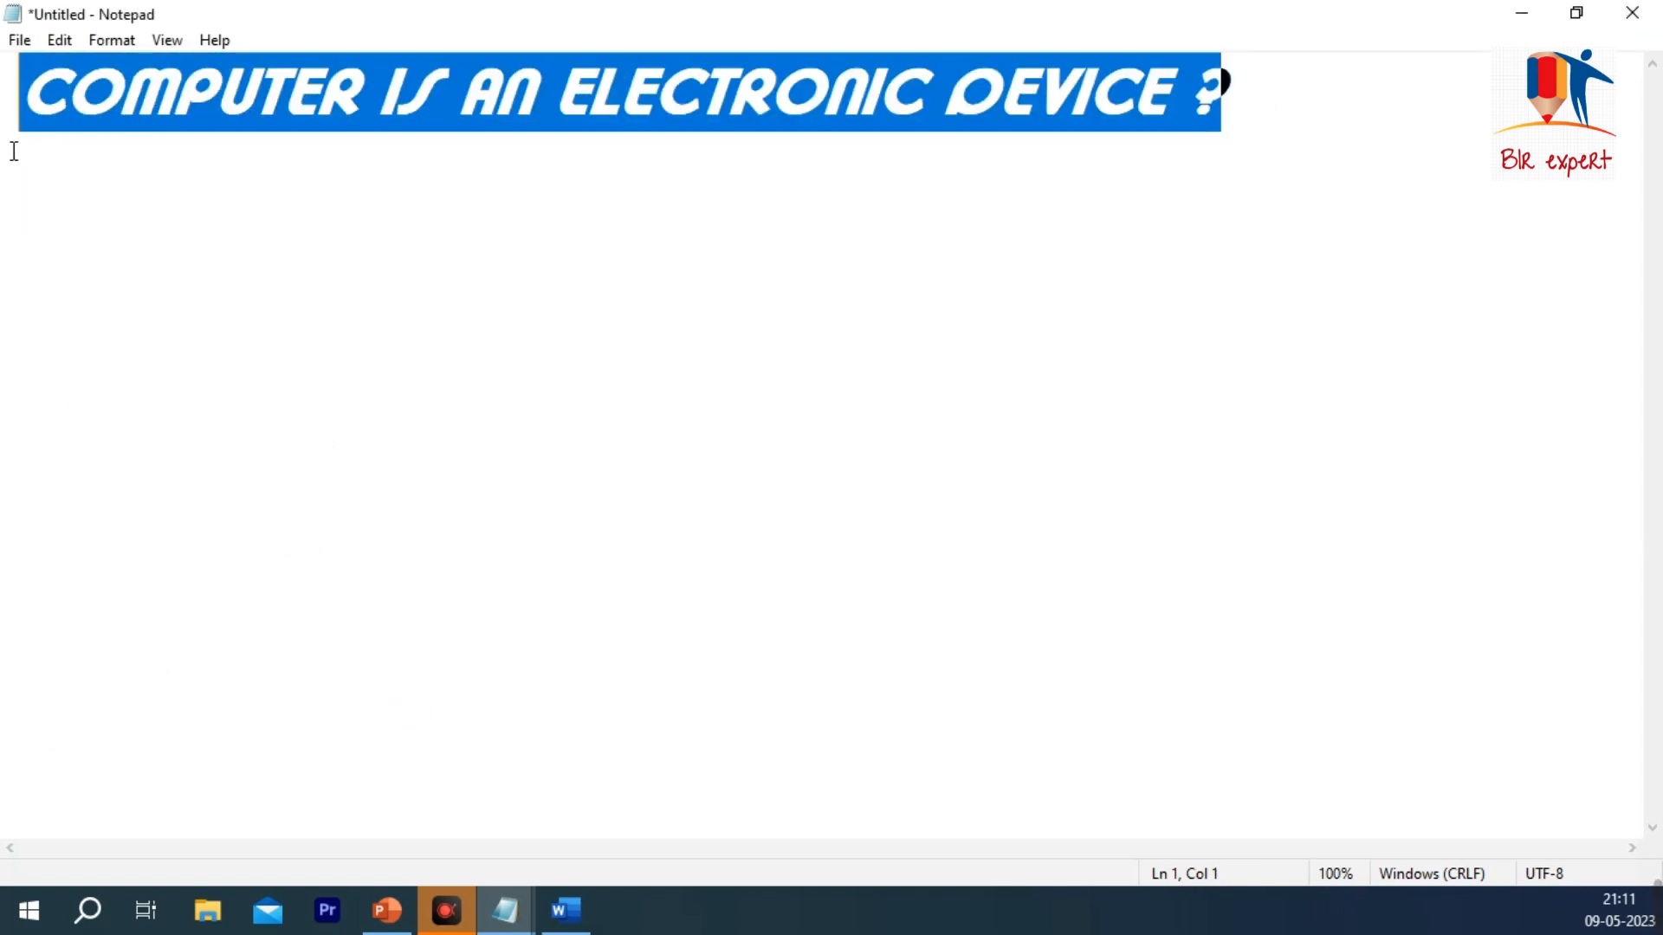
click(127, 44)
click(161, 38)
click(164, 40)
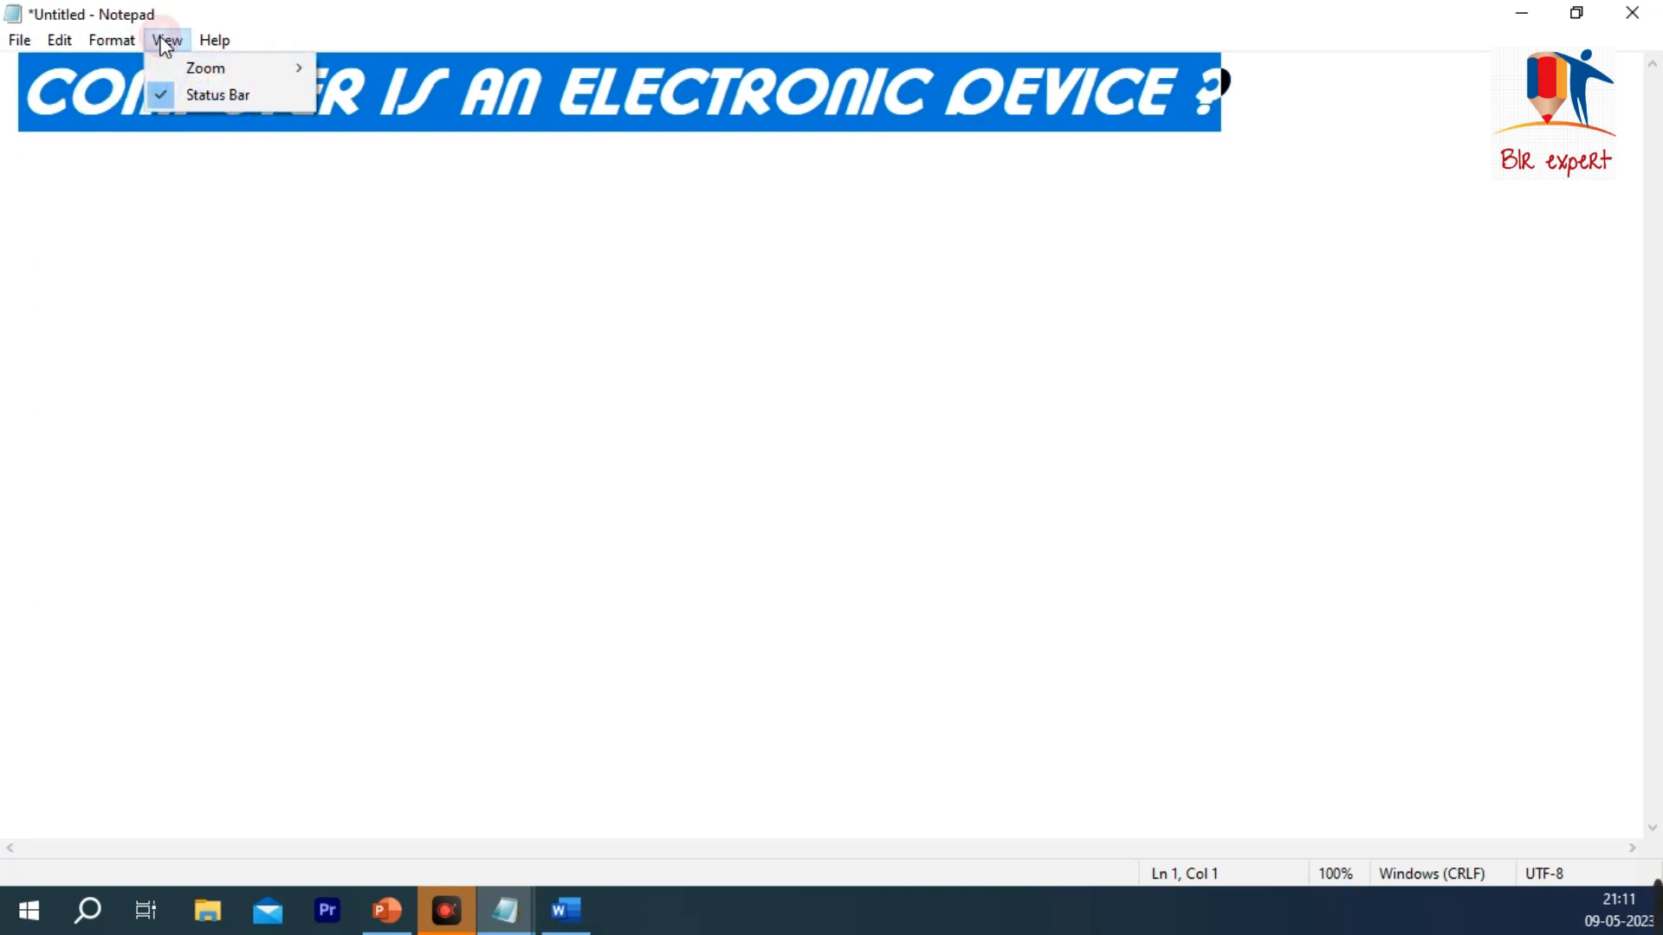
click(743, 289)
Step: Zoom in on the document twice, to 120%
click(167, 40)
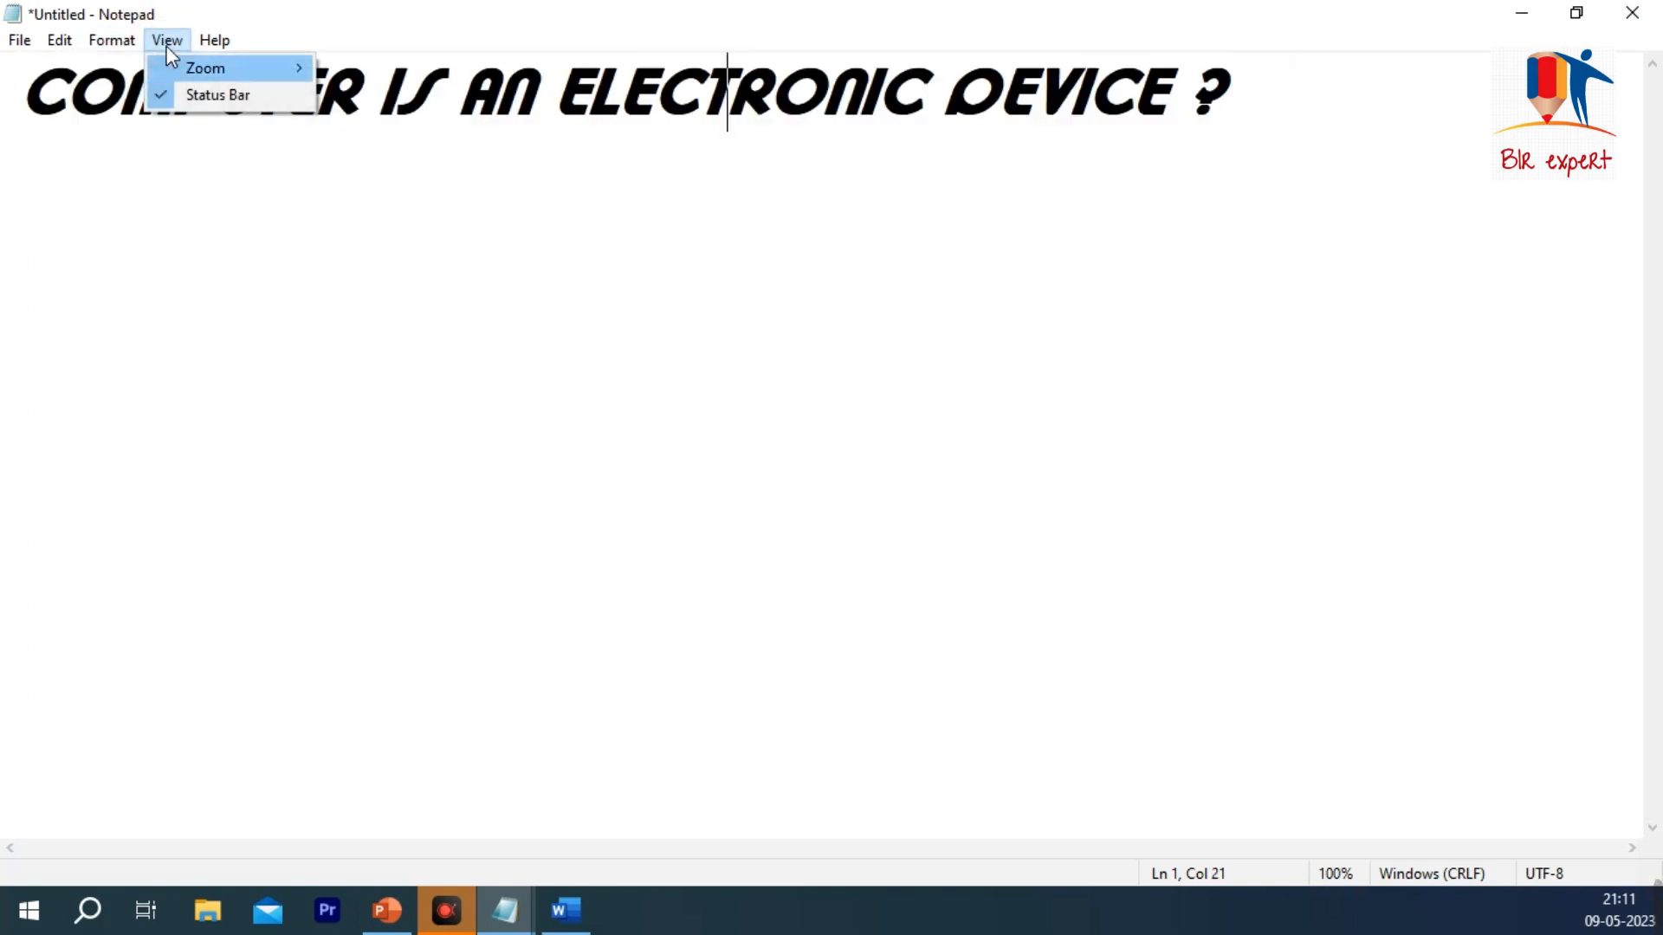
mouse_move(218, 60)
click(423, 62)
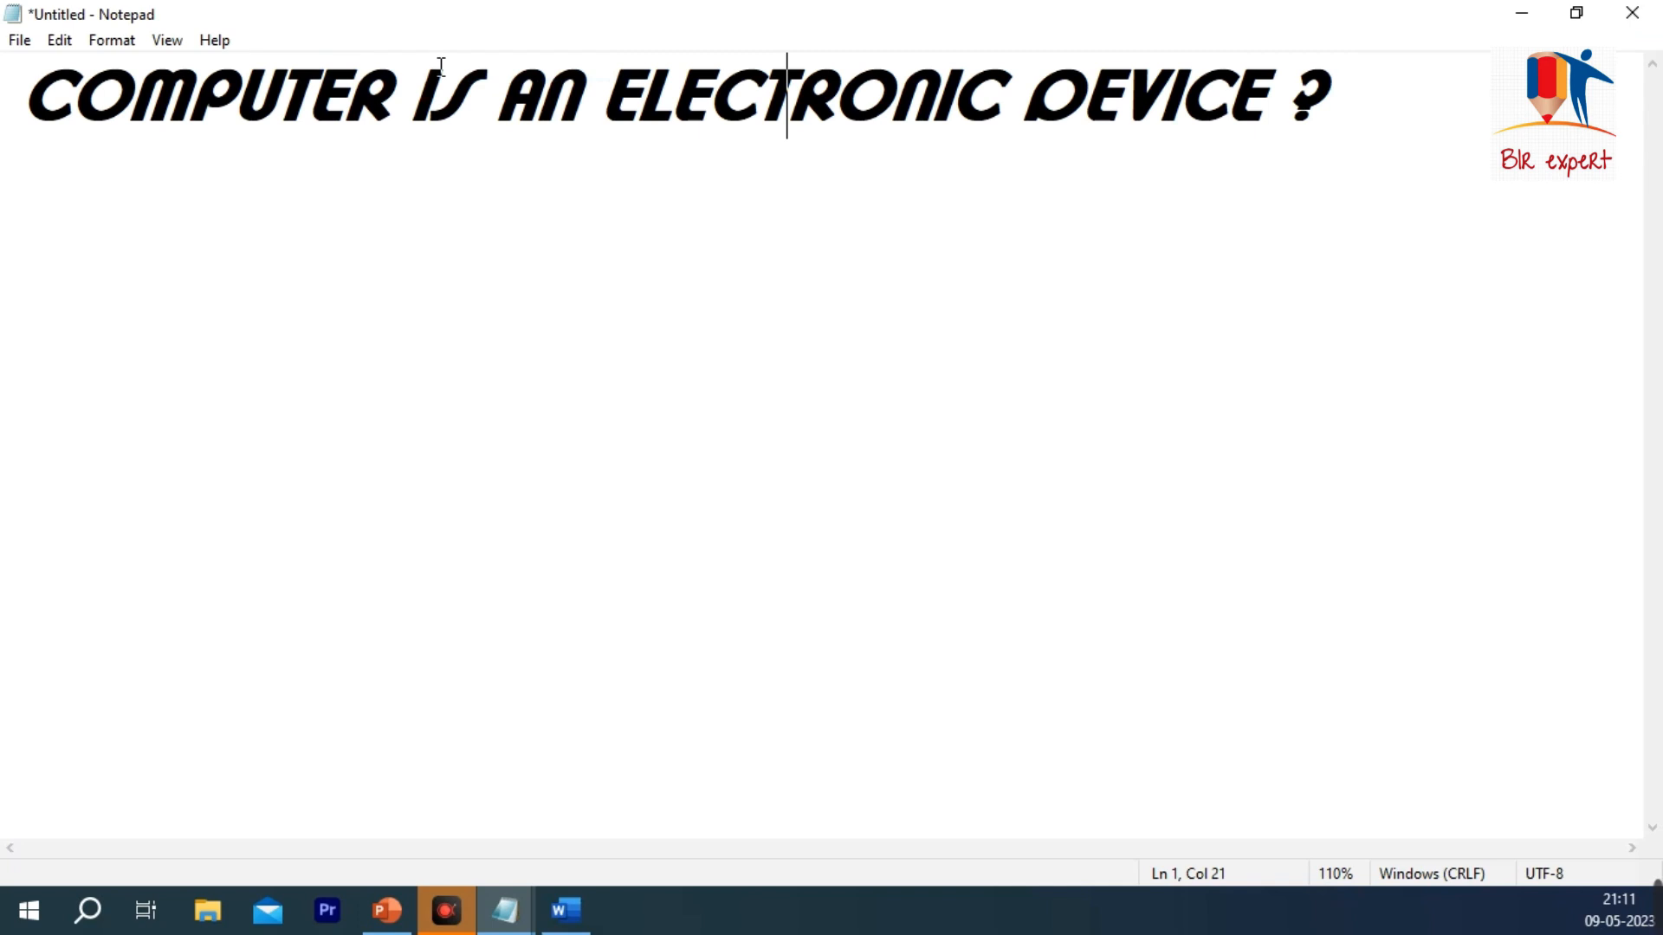
click(168, 41)
click(363, 72)
Step: Zoom out on the document three times, to 90%
click(169, 41)
mouse_move(204, 63)
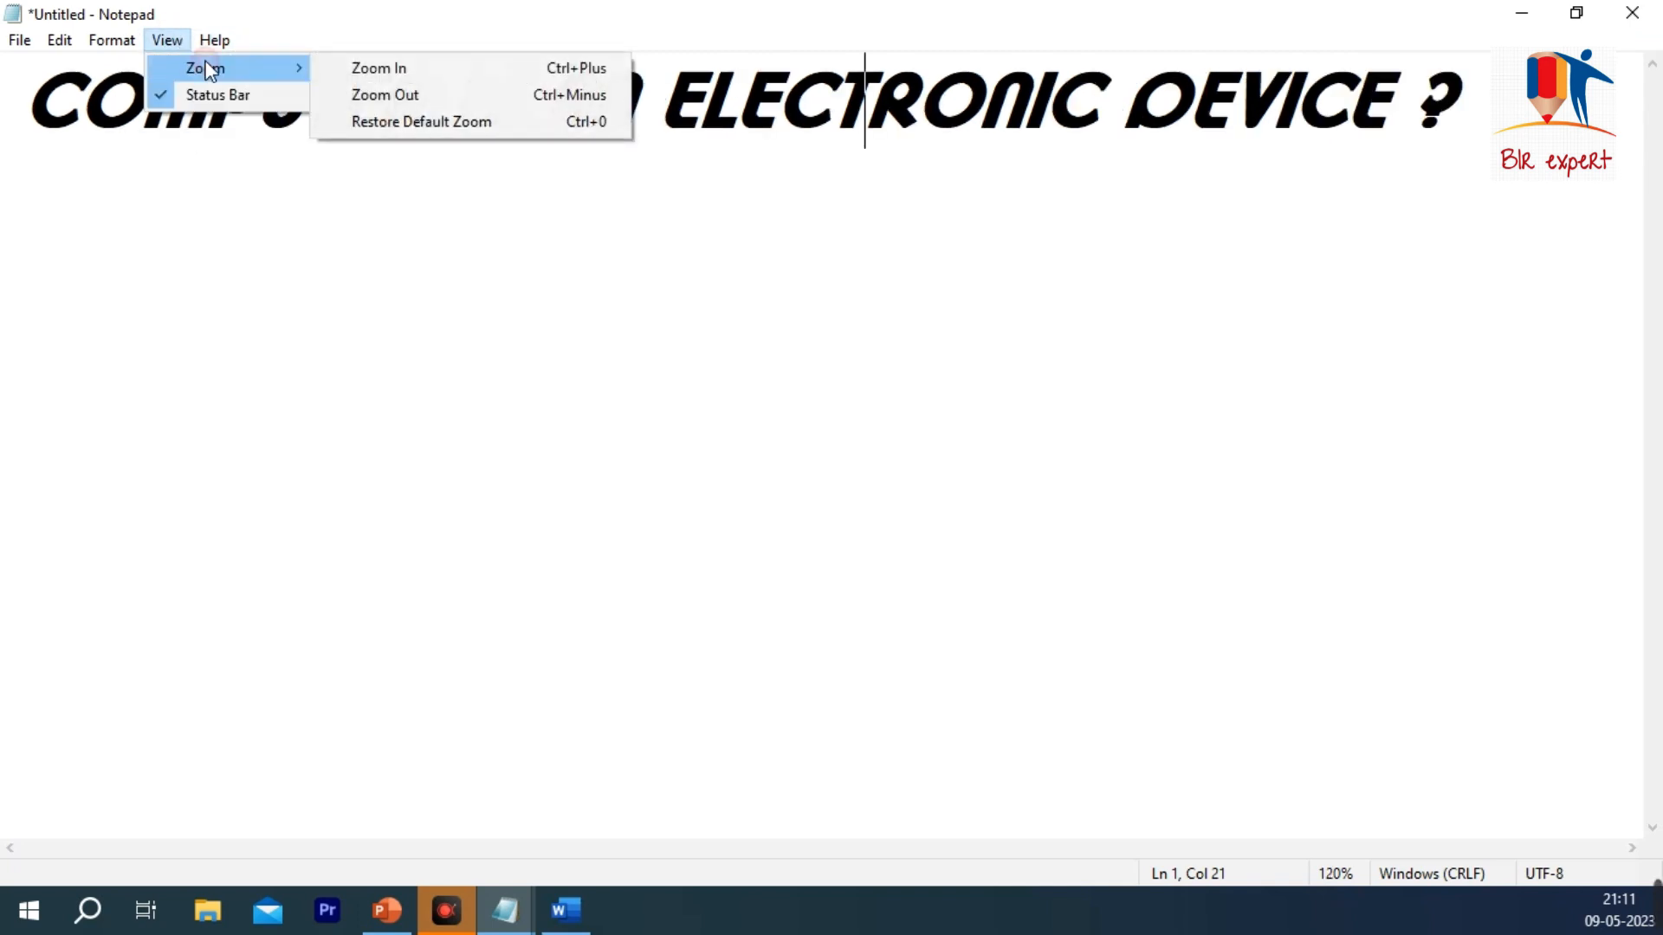
click(397, 94)
click(169, 41)
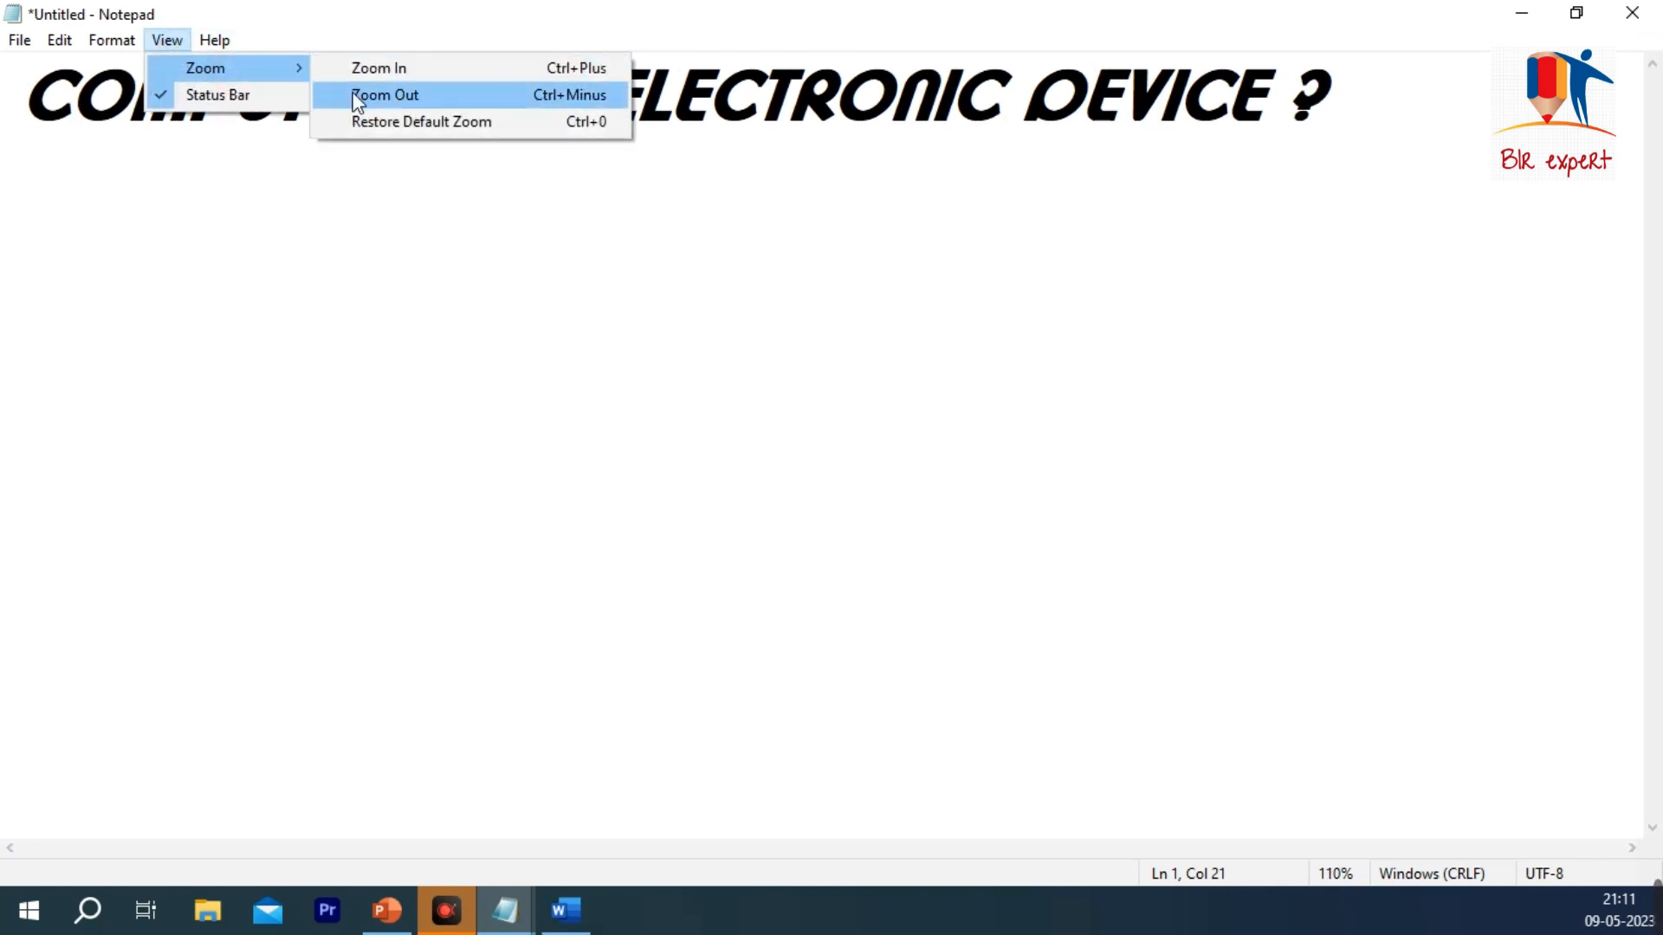
click(382, 95)
click(167, 41)
mouse_move(289, 74)
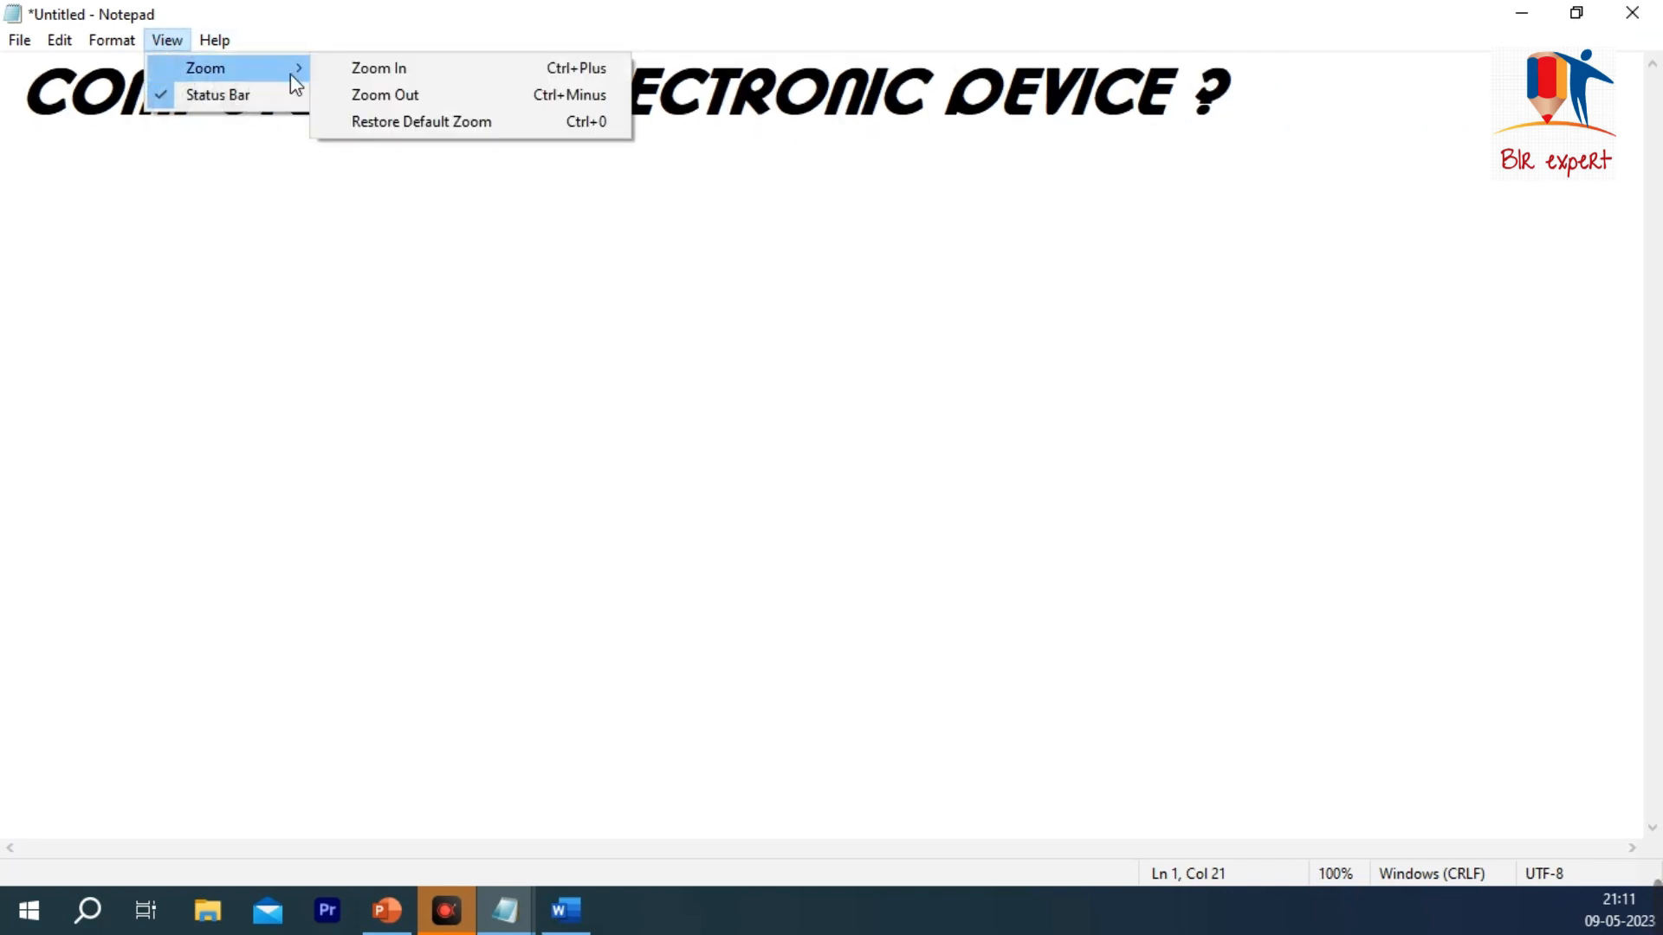
click(370, 94)
Step: Zoom in on the document once, to 100%, and apply Restore Default Zoom
click(155, 39)
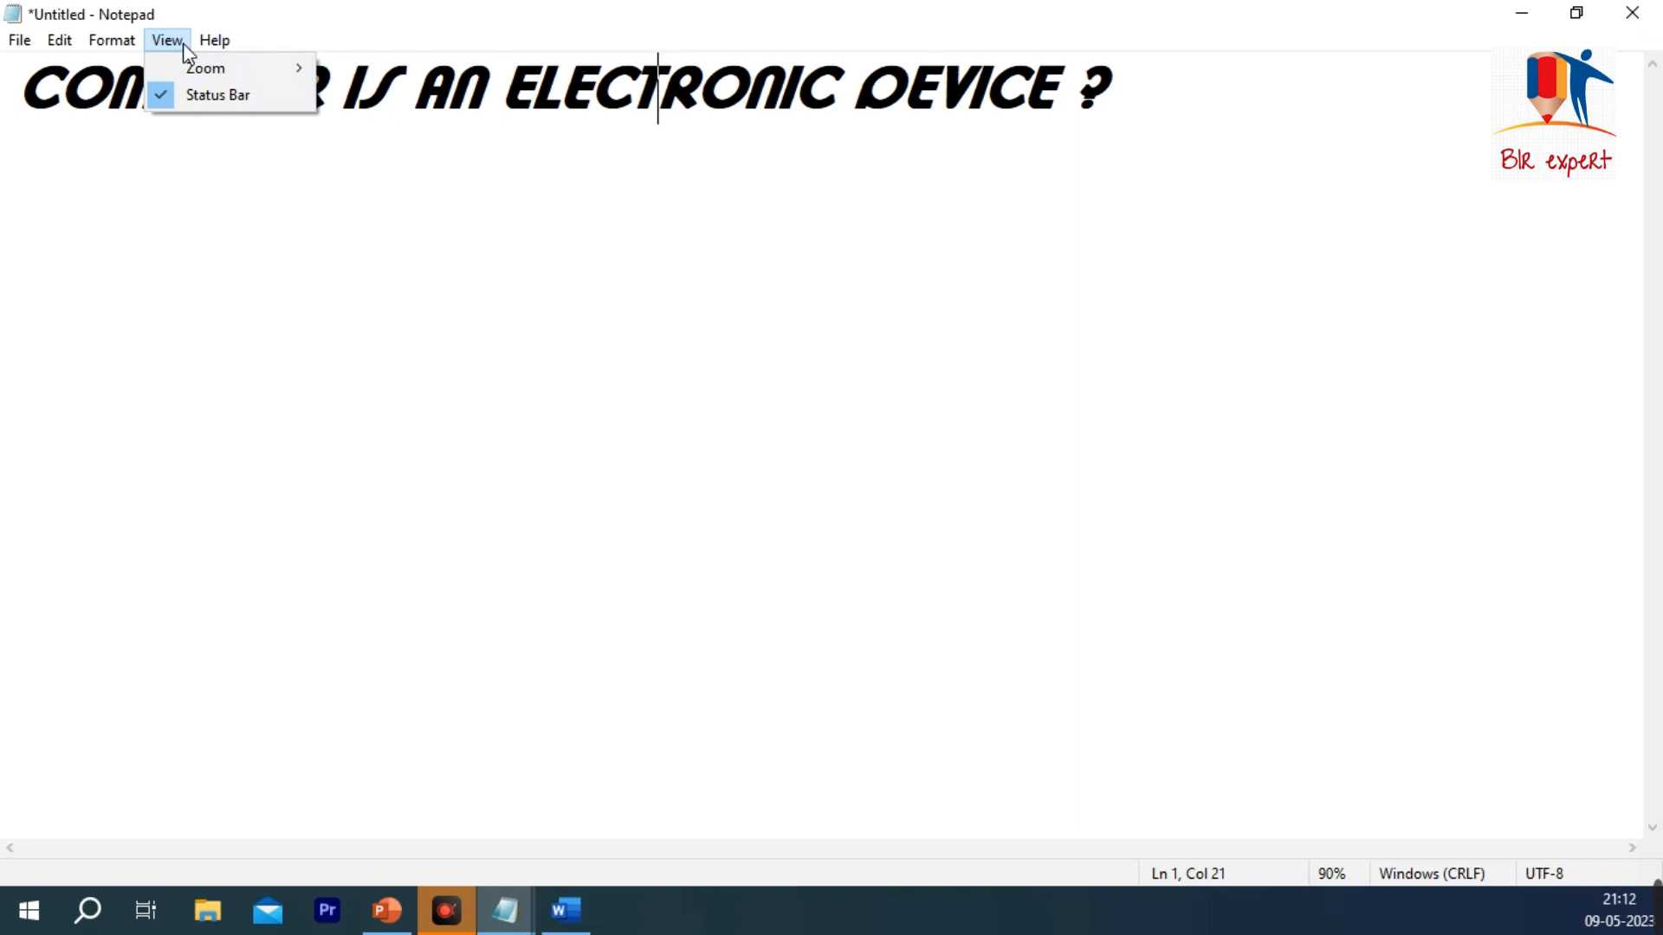
mouse_move(227, 68)
click(370, 68)
click(167, 41)
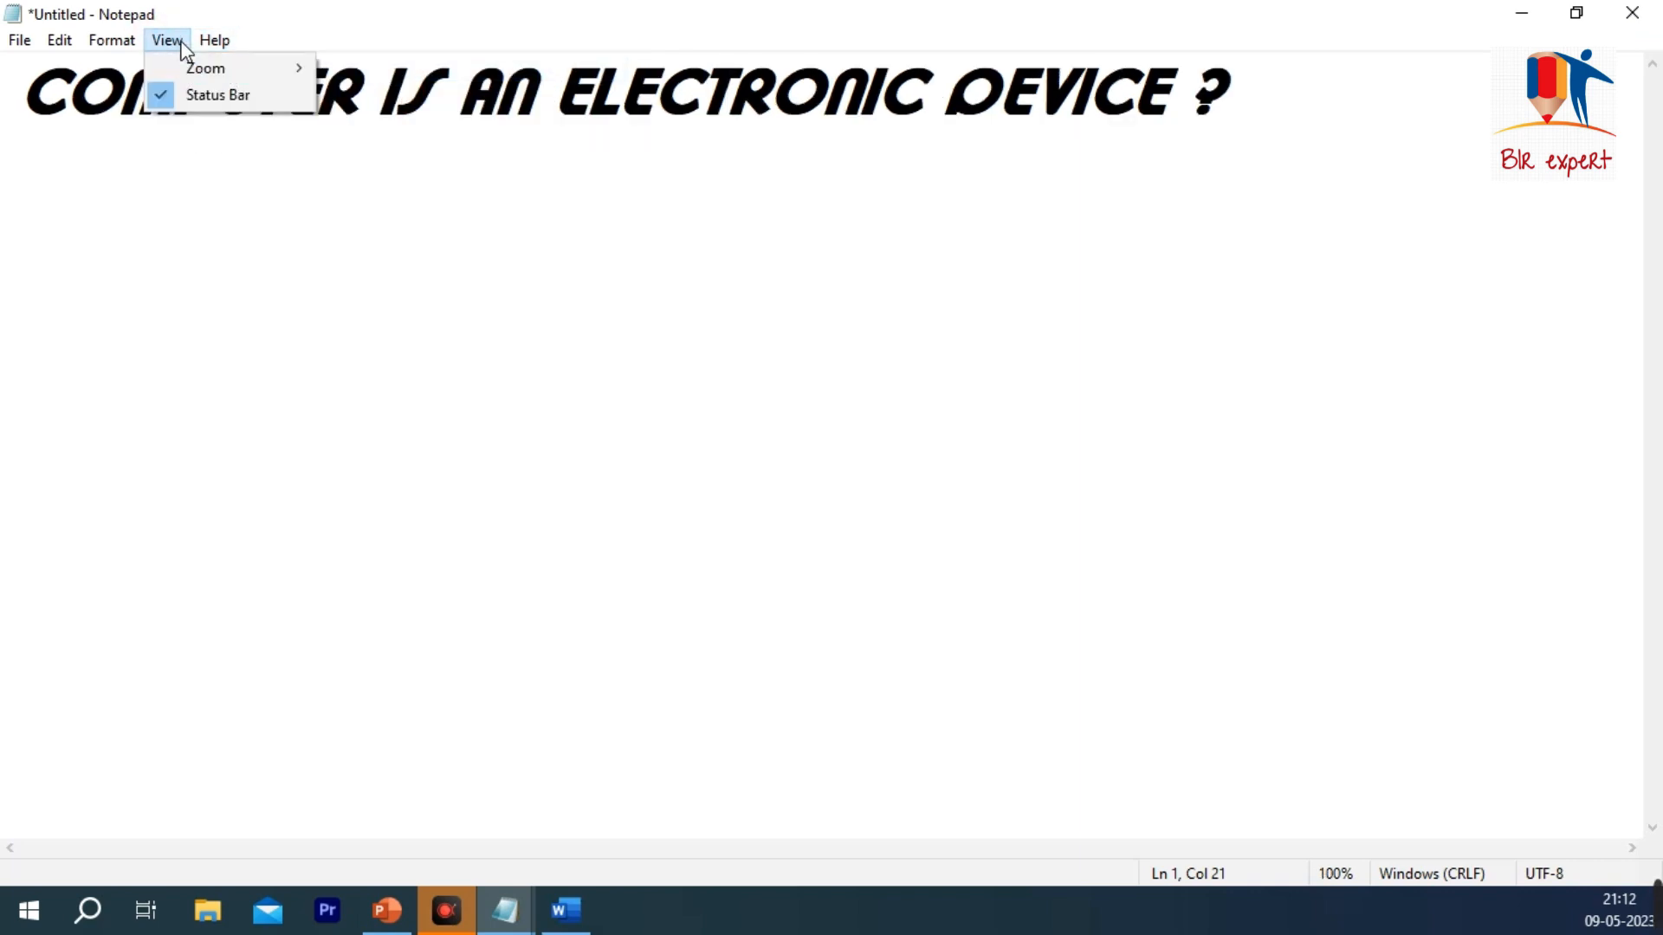
mouse_move(299, 68)
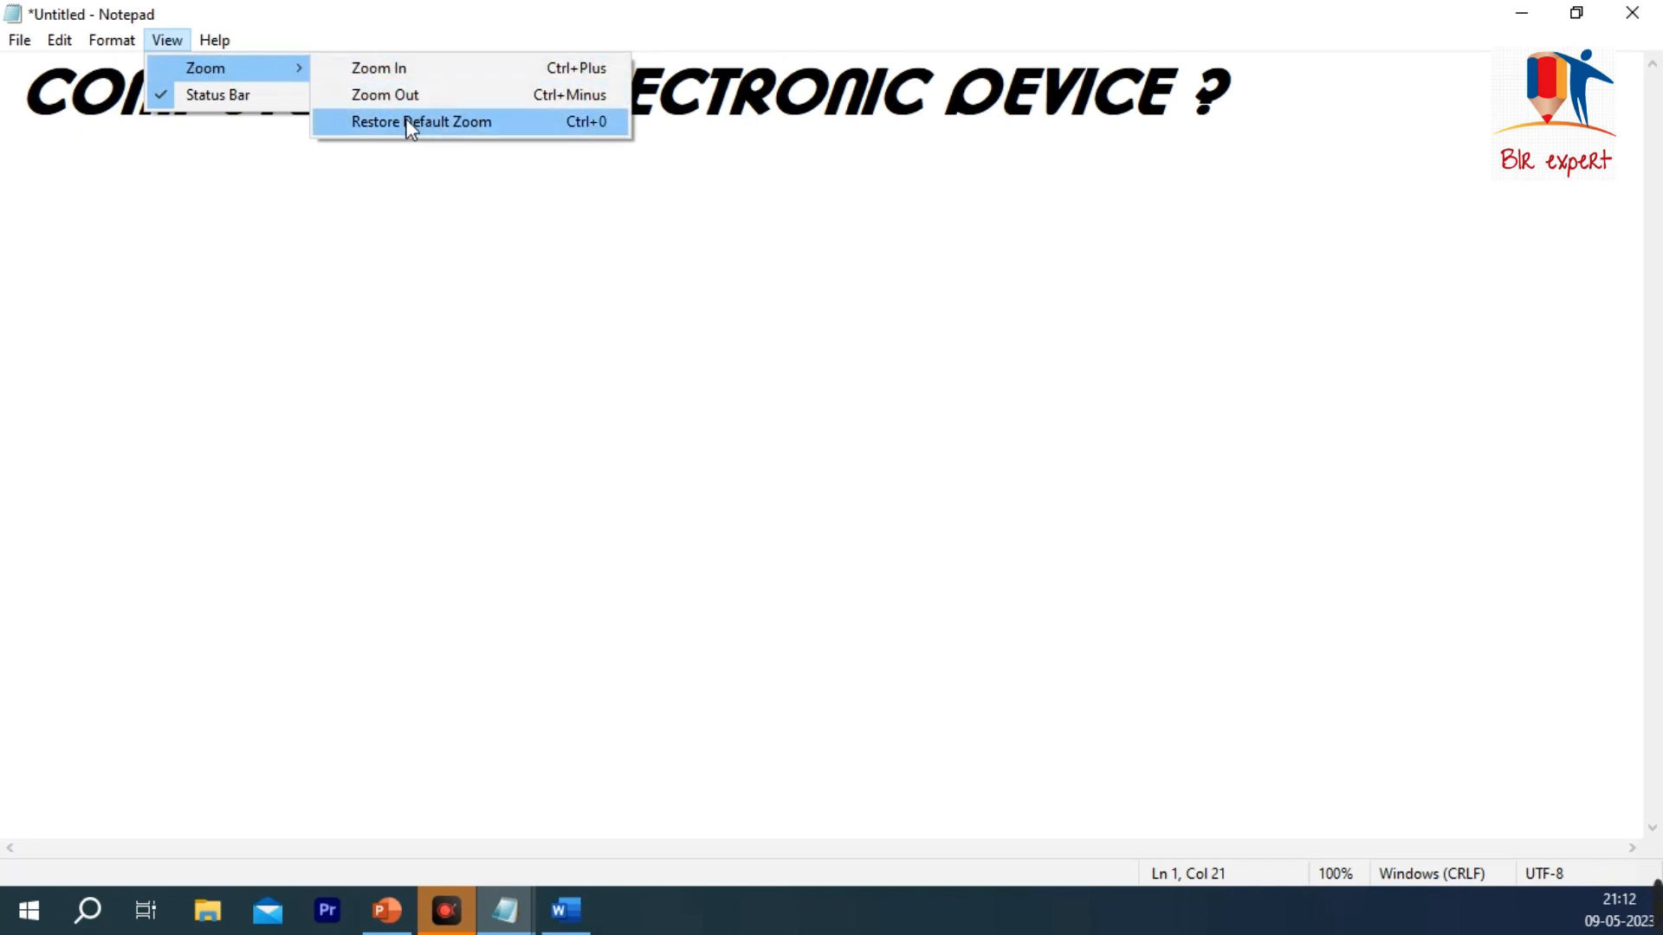
click(472, 122)
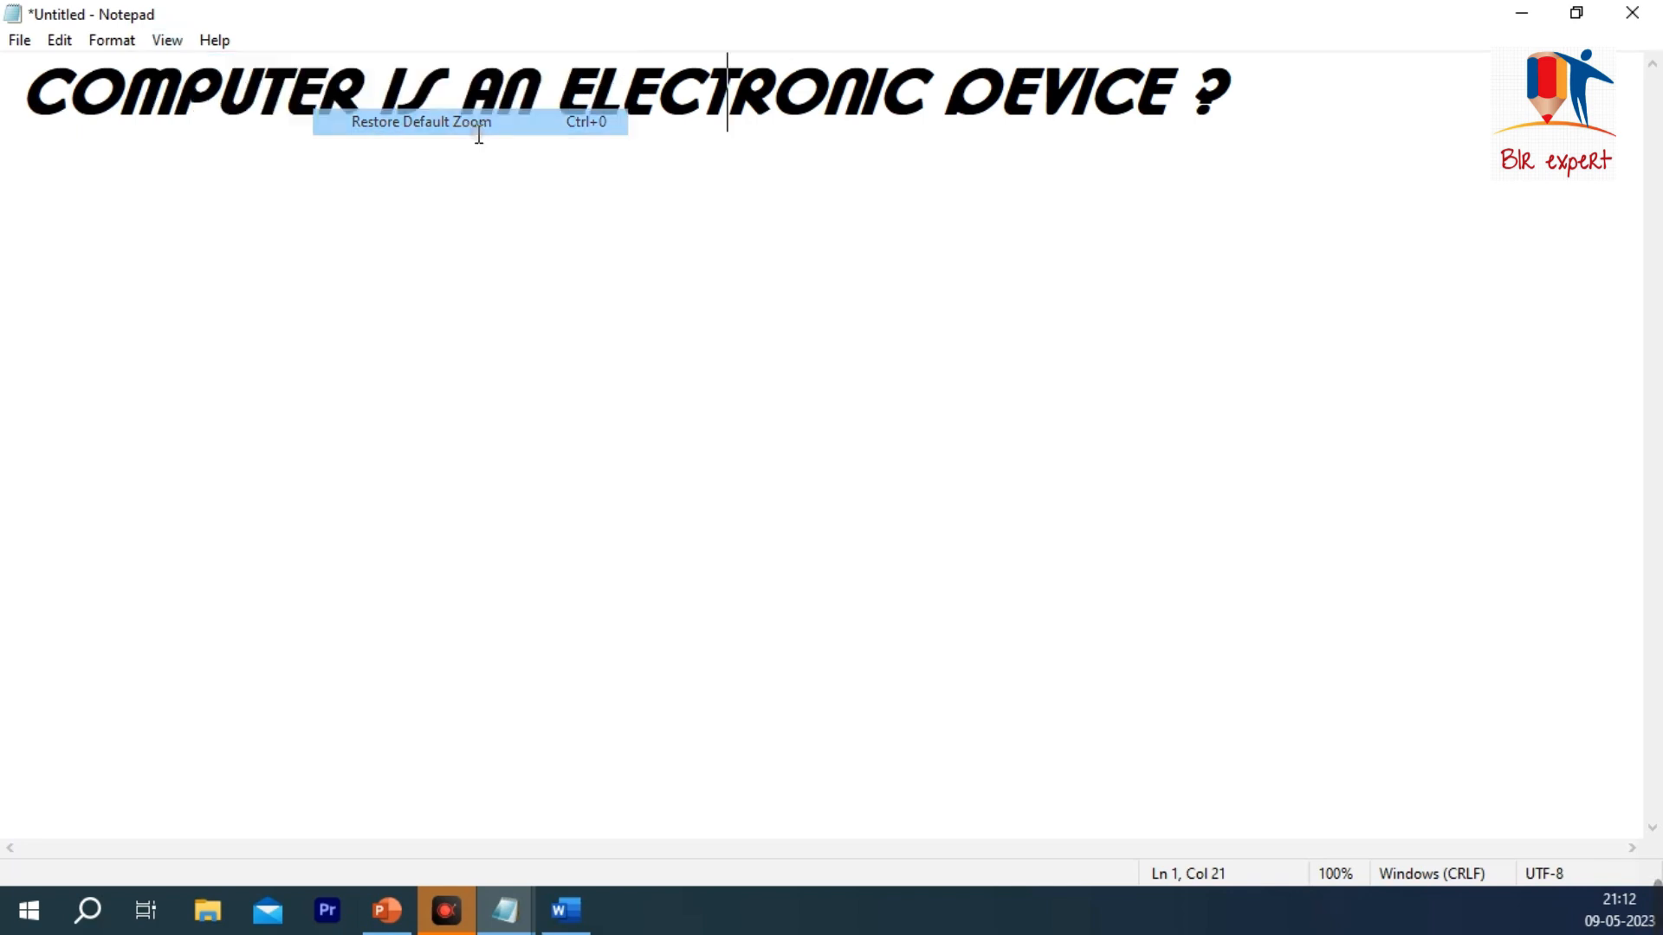
Step: View the About Notepad version information, close it, and place the cursor at the end of the sentence
click(116, 41)
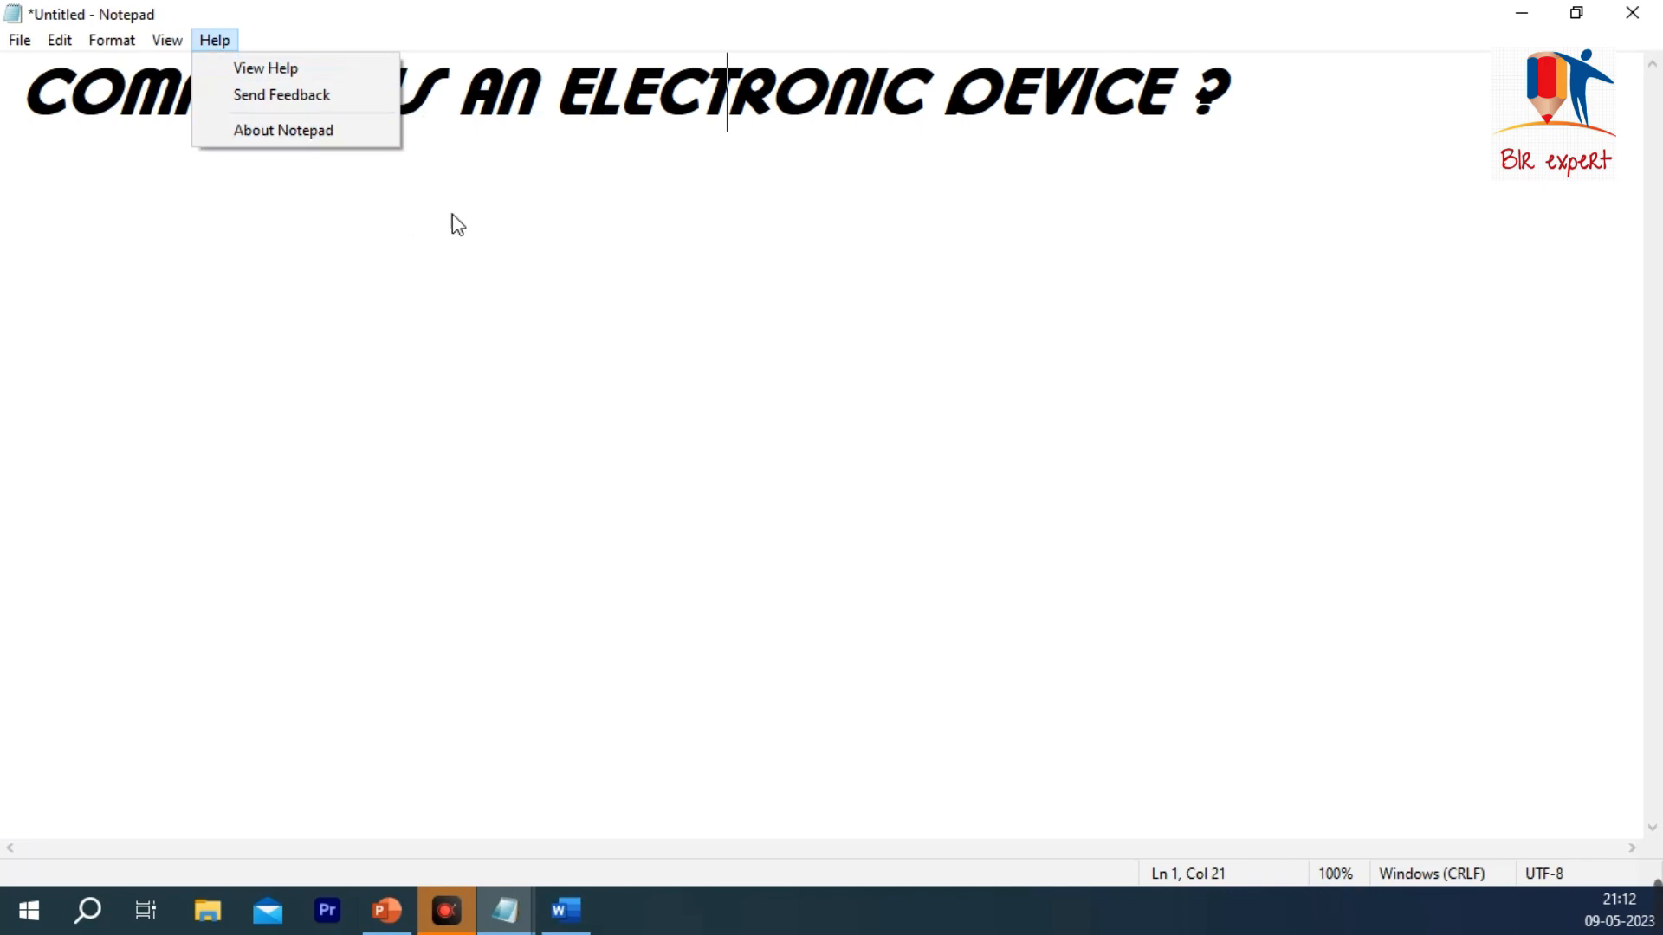
click(365, 128)
drag(345, 116, 797, 132)
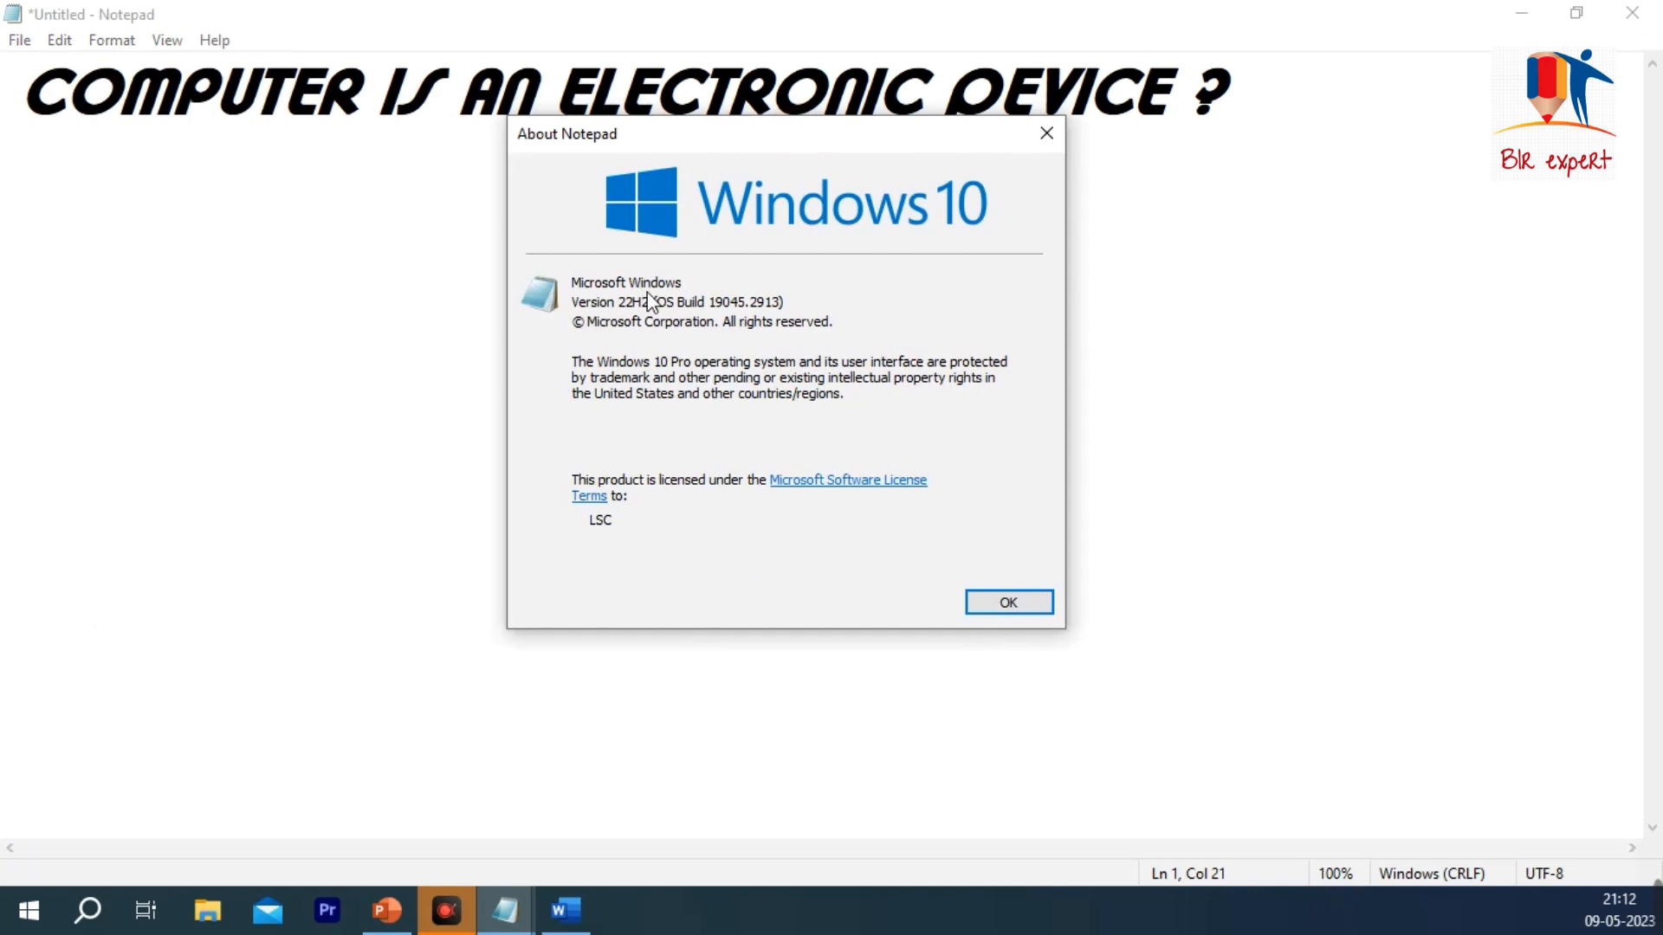
click(1024, 611)
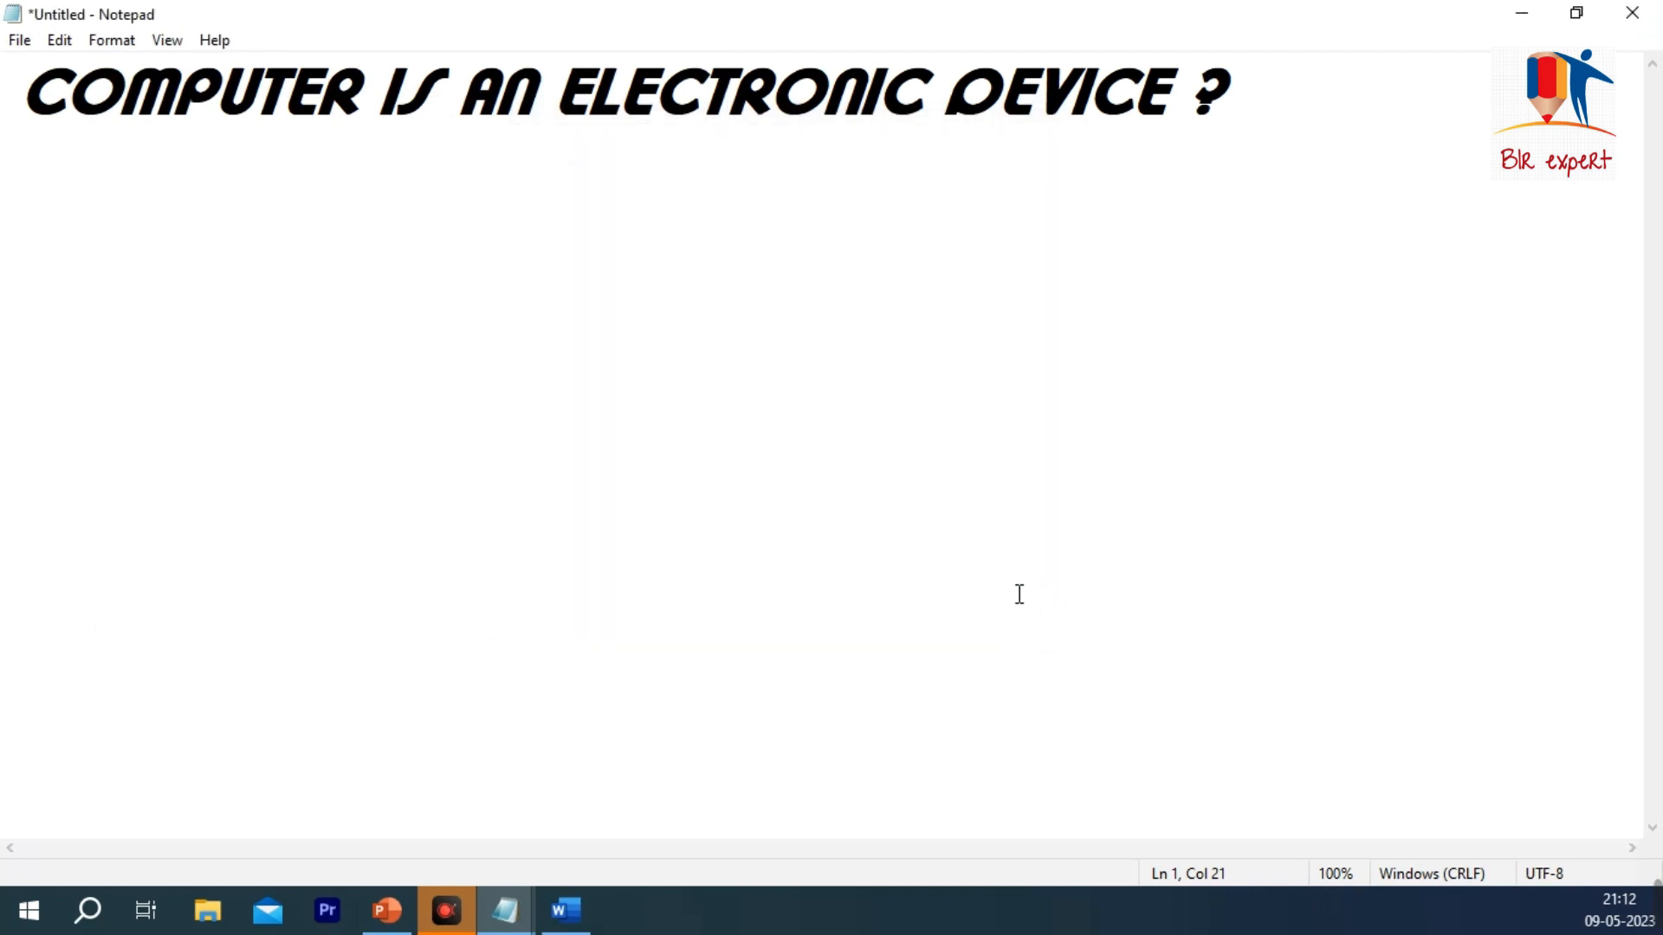
click(1334, 130)
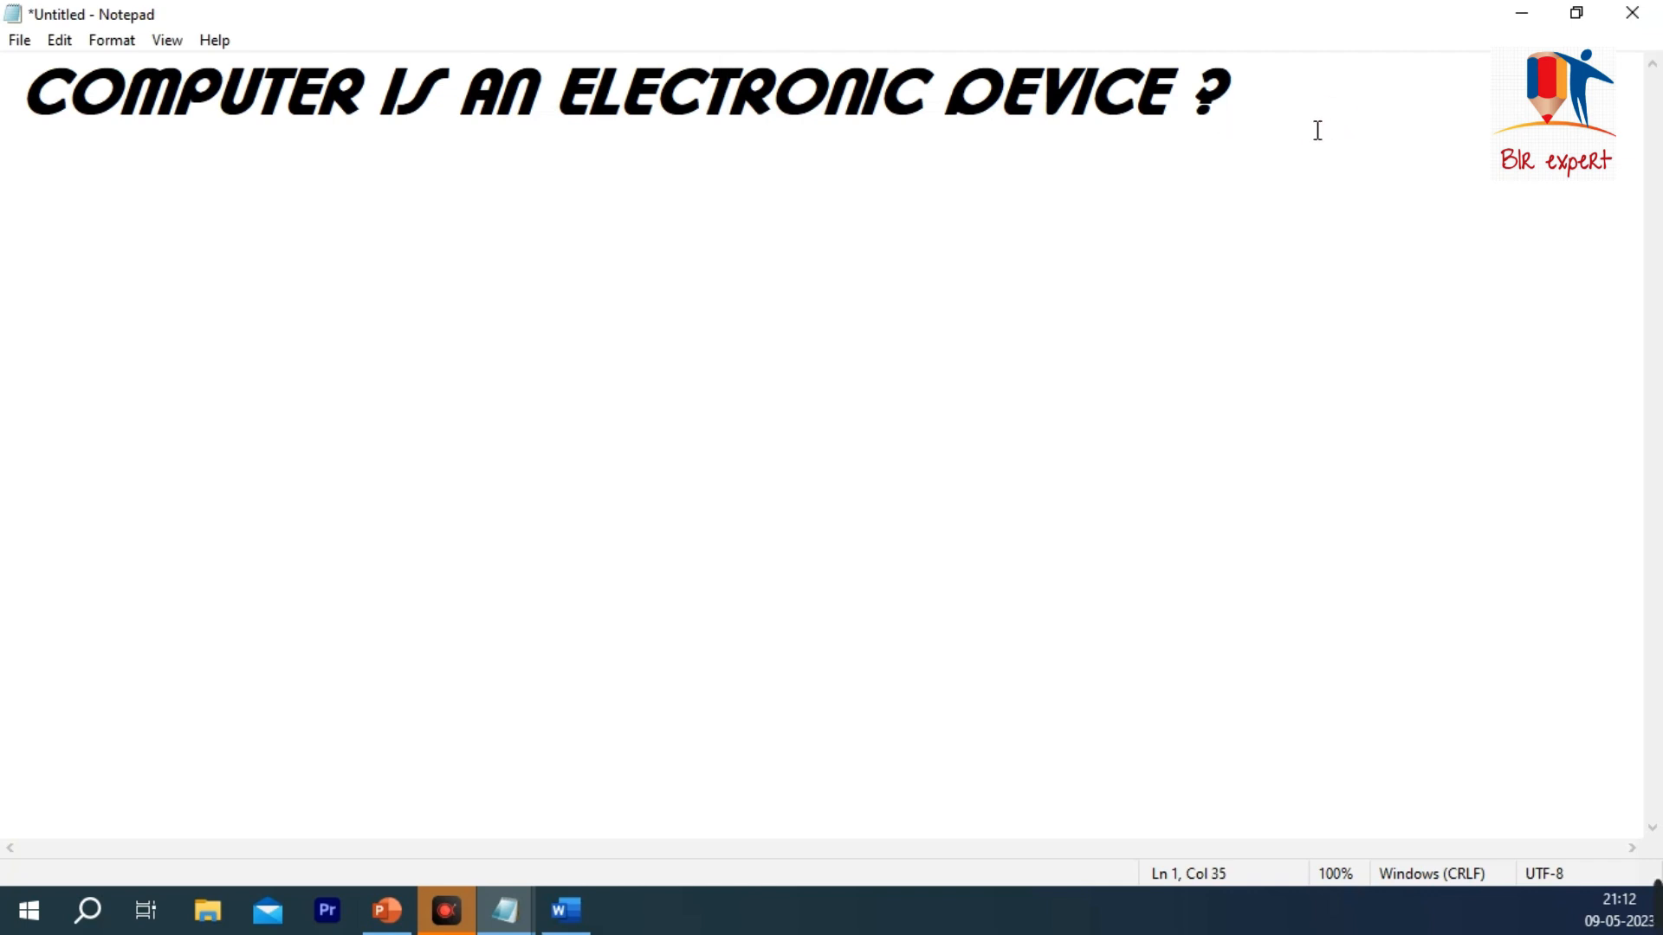